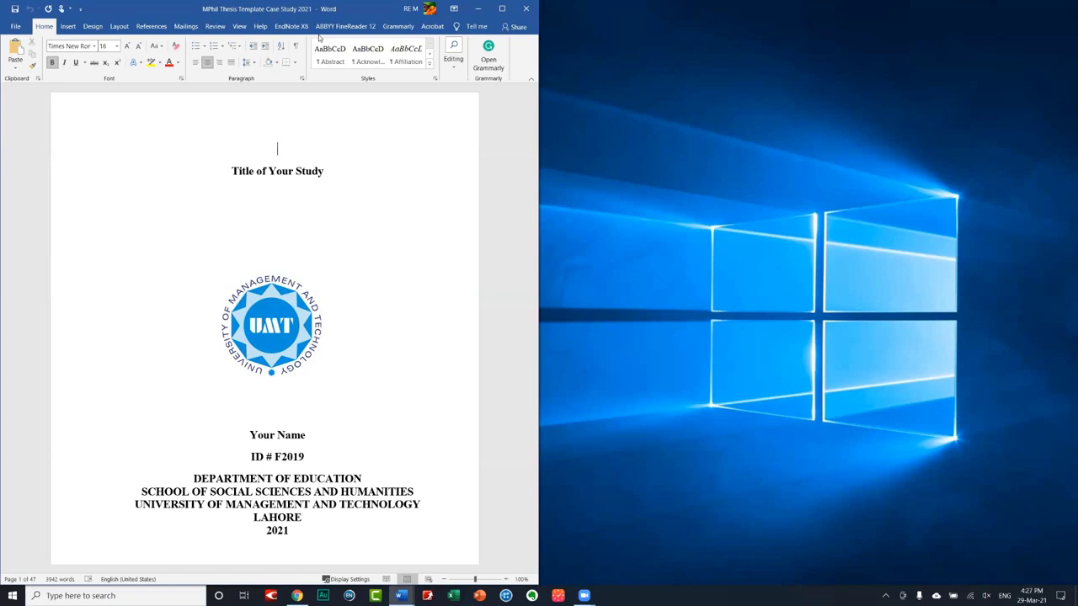
- Check the thesis word count statistics, then scroll back up to the title page
{"action": "left_click", "coordinate": [52, 581]}
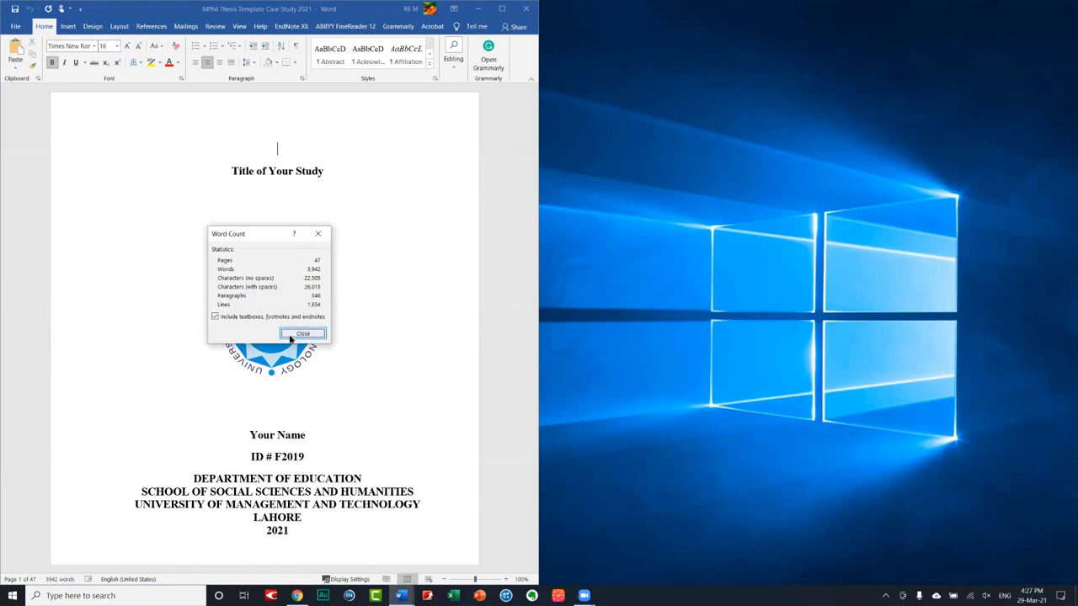
{"action": "left_click", "coordinate": [291, 334]}
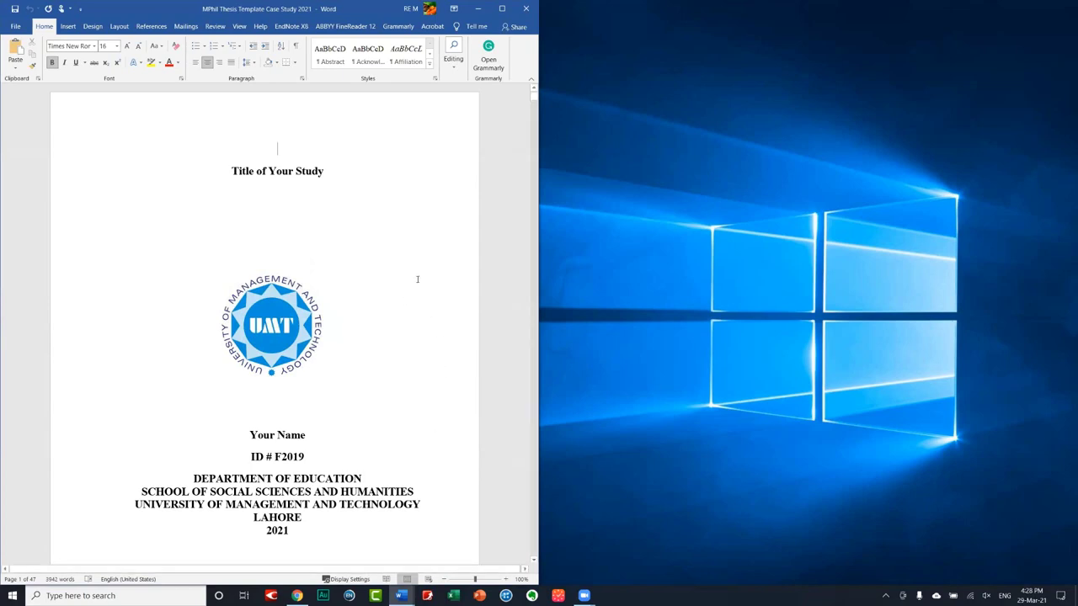
{"action": "scroll", "coordinate": [404, 276], "scroll_direction": "down", "scroll_amount": 3}
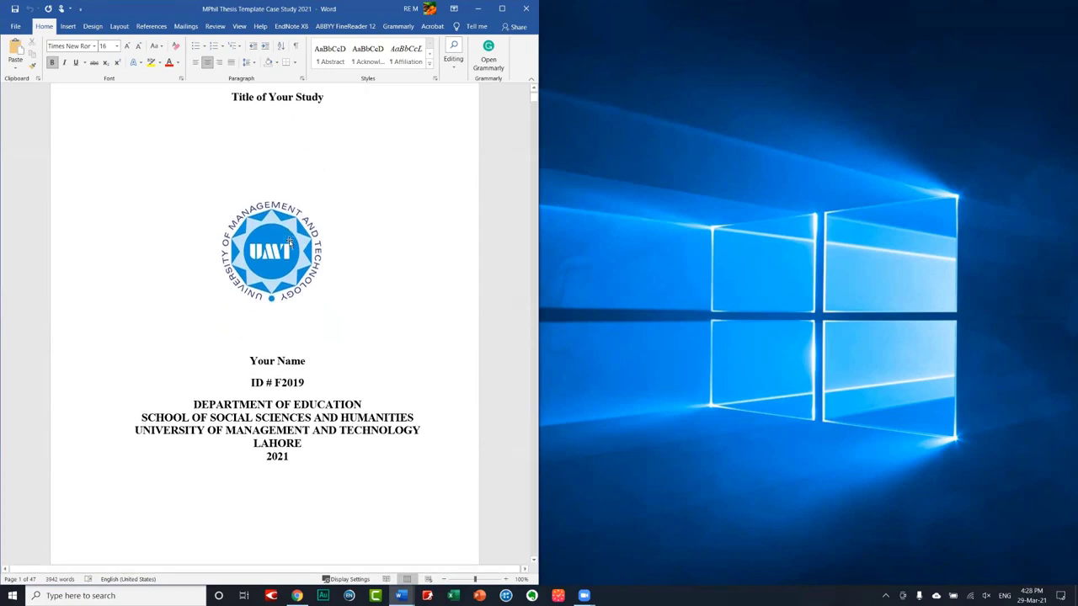
{"action": "scroll", "coordinate": [404, 276], "scroll_direction": "up", "scroll_amount": 3}
{"action": "scroll", "coordinate": [285, 244], "scroll_direction": "up", "scroll_amount": 1}
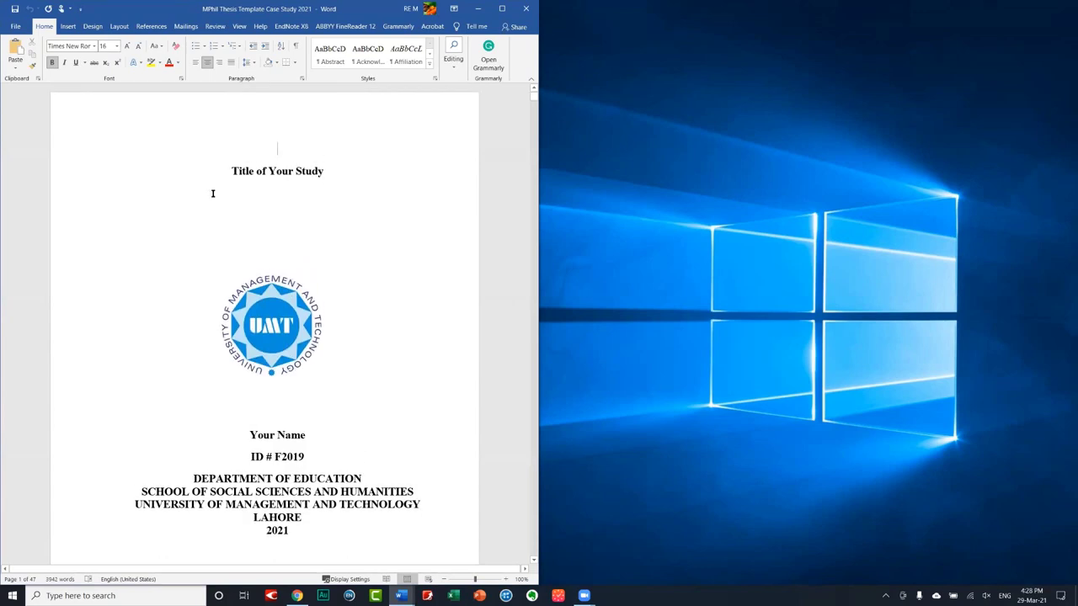
- Select the 'Title of Your Study' line and view its context menu without changing anything
{"action": "triple_click", "coordinate": [263, 172]}
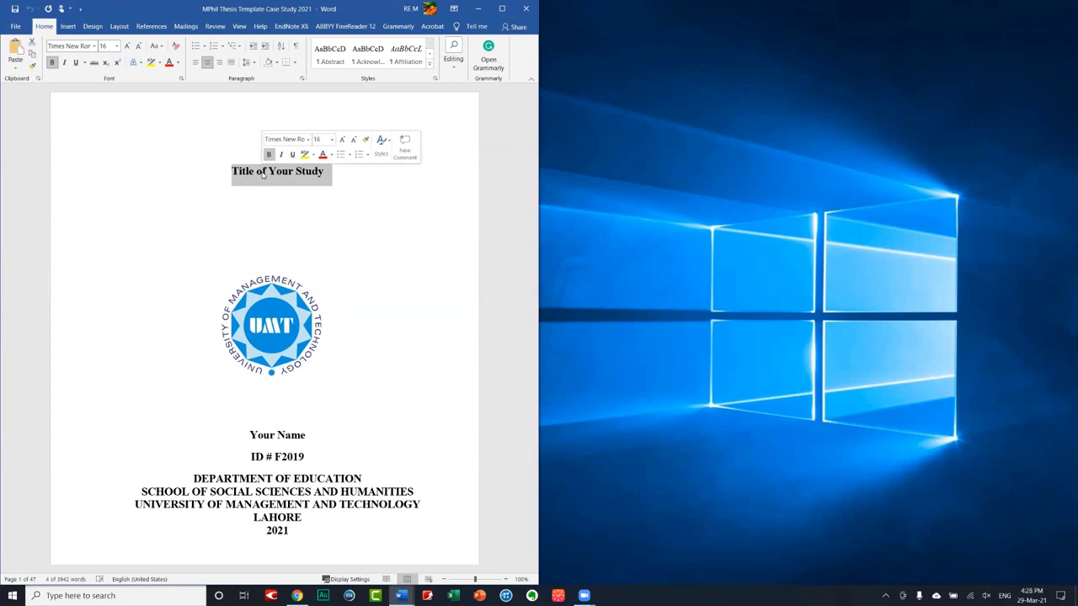
{"action": "right_click", "coordinate": [262, 174]}
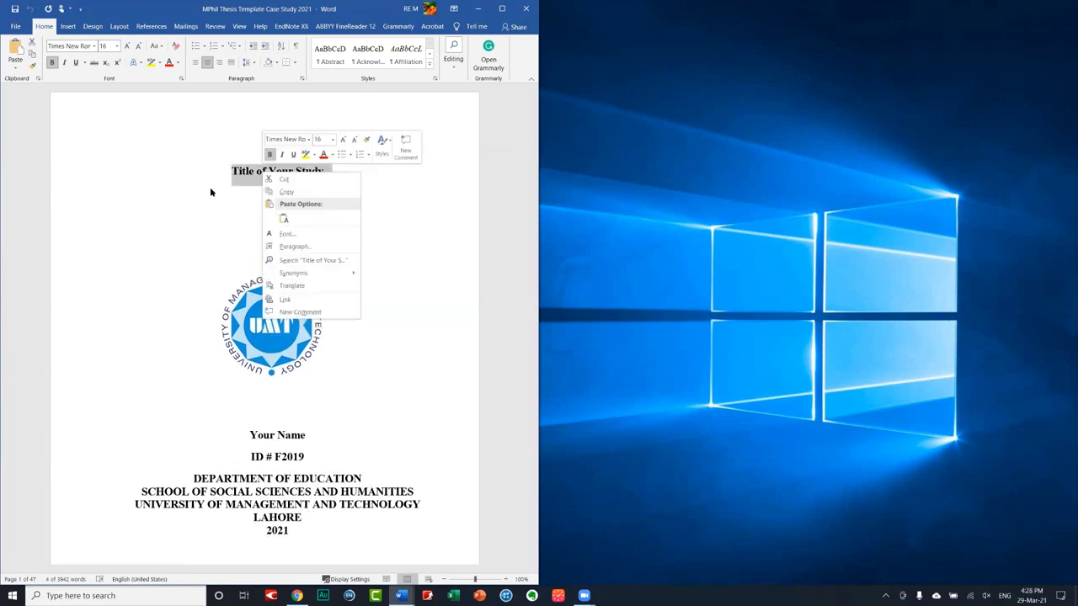
{"action": "left_click", "coordinate": [234, 187]}
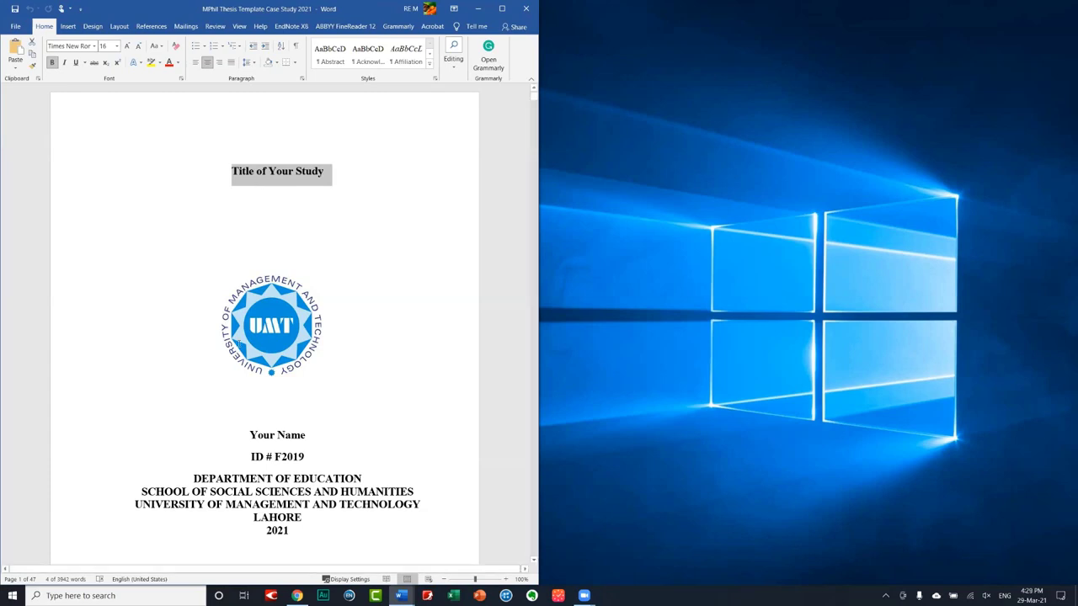
- Select then deselect the 'Your Name' line, and scroll down to the Acknowledgments page
{"action": "scroll", "coordinate": [326, 380], "scroll_direction": "down", "scroll_amount": 2}
{"action": "triple_click", "coordinate": [266, 337]}
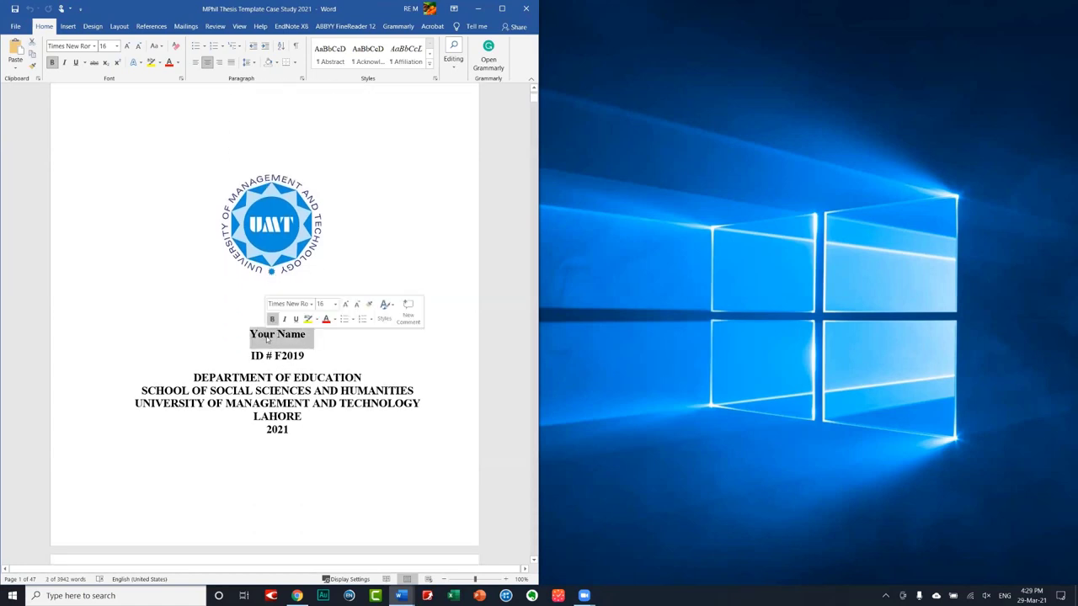
{"action": "scroll", "coordinate": [276, 353], "scroll_direction": "down", "scroll_amount": 2}
{"action": "left_click", "coordinate": [275, 255]}
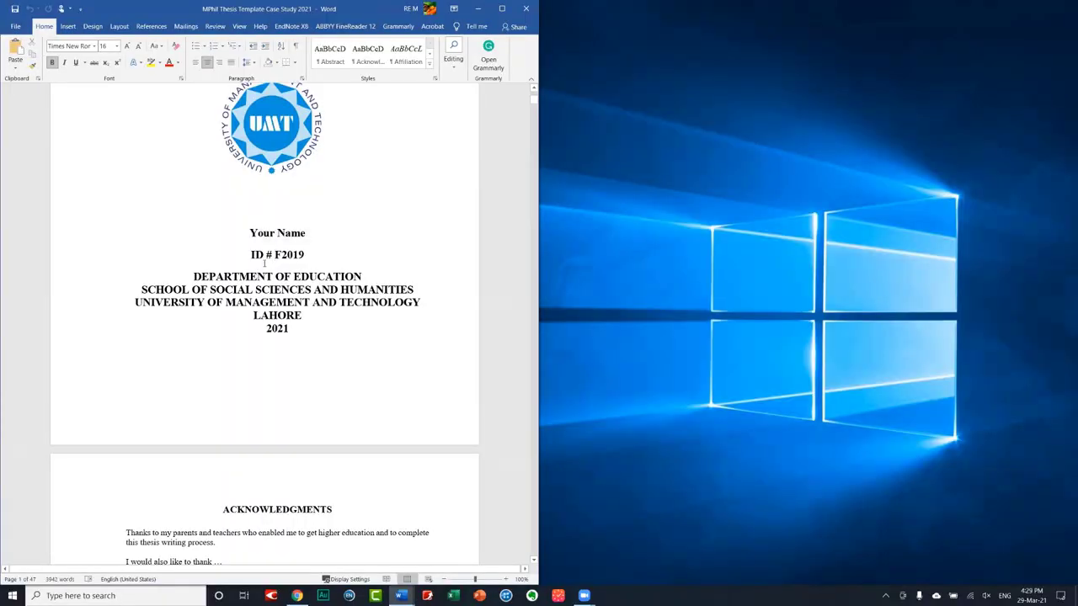
{"action": "scroll", "coordinate": [286, 252], "scroll_direction": "down", "scroll_amount": 2}
{"action": "scroll", "coordinate": [308, 248], "scroll_direction": "down", "scroll_amount": 3}
{"action": "left_click", "coordinate": [308, 246]}
{"action": "scroll", "coordinate": [308, 247], "scroll_direction": "up", "scroll_amount": 3}
{"action": "scroll", "coordinate": [287, 238], "scroll_direction": "up", "scroll_amount": 2}
{"action": "scroll", "coordinate": [266, 322], "scroll_direction": "down", "scroll_amount": 2}
{"action": "scroll", "coordinate": [265, 325], "scroll_direction": "down", "scroll_amount": 3}
{"action": "scroll", "coordinate": [263, 328], "scroll_direction": "down", "scroll_amount": 2}
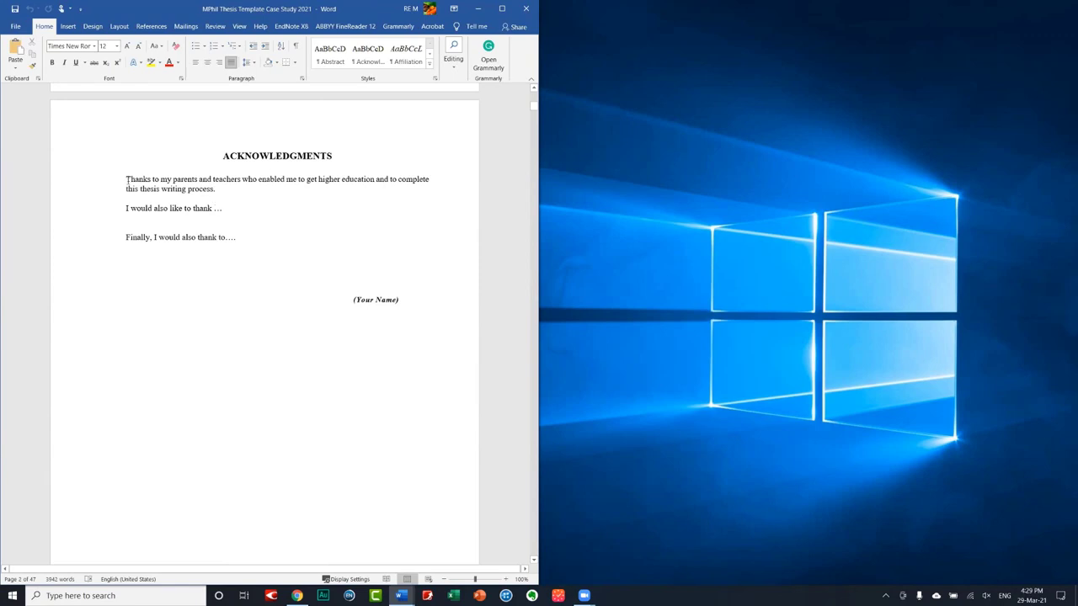
{"action": "left_click_drag", "start_coordinate": [126, 180], "coordinate": [227, 202]}
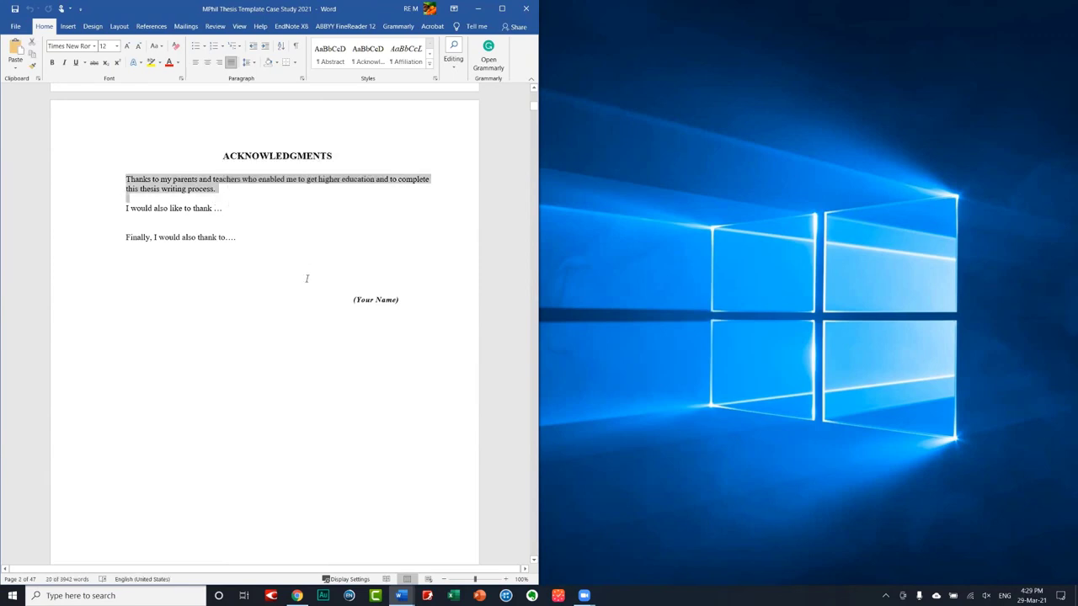
{"action": "left_click", "coordinate": [161, 216]}
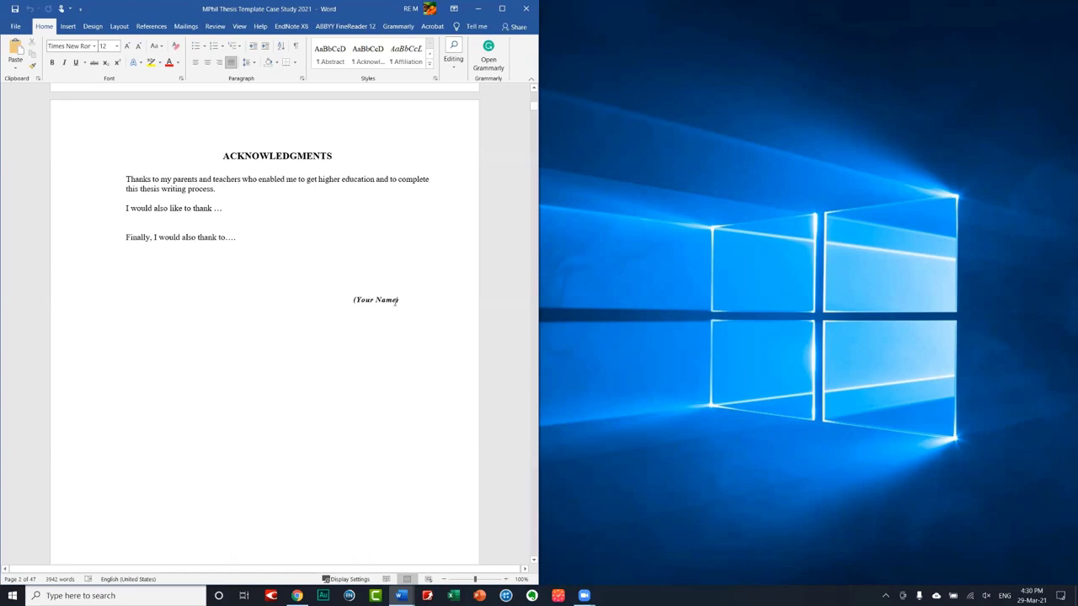
{"action": "left_click_drag", "start_coordinate": [397, 301], "coordinate": [352, 301]}
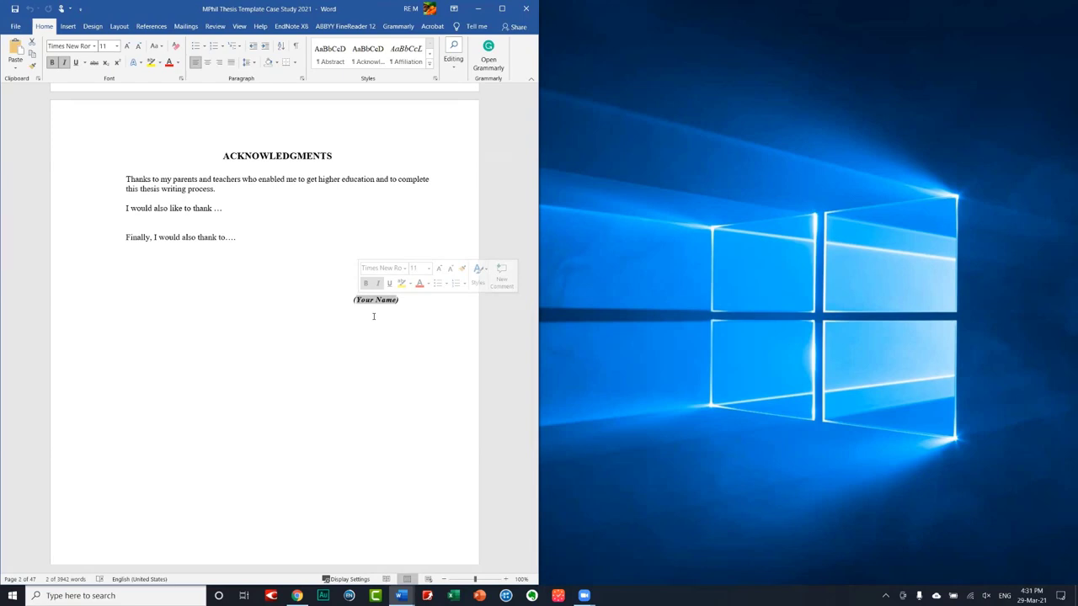
- Put the cursor in the ACKNOWLEDGMENTS heading, then in the first paragraph after 'thank'
{"action": "scroll", "coordinate": [301, 320], "scroll_direction": "down", "scroll_amount": 3}
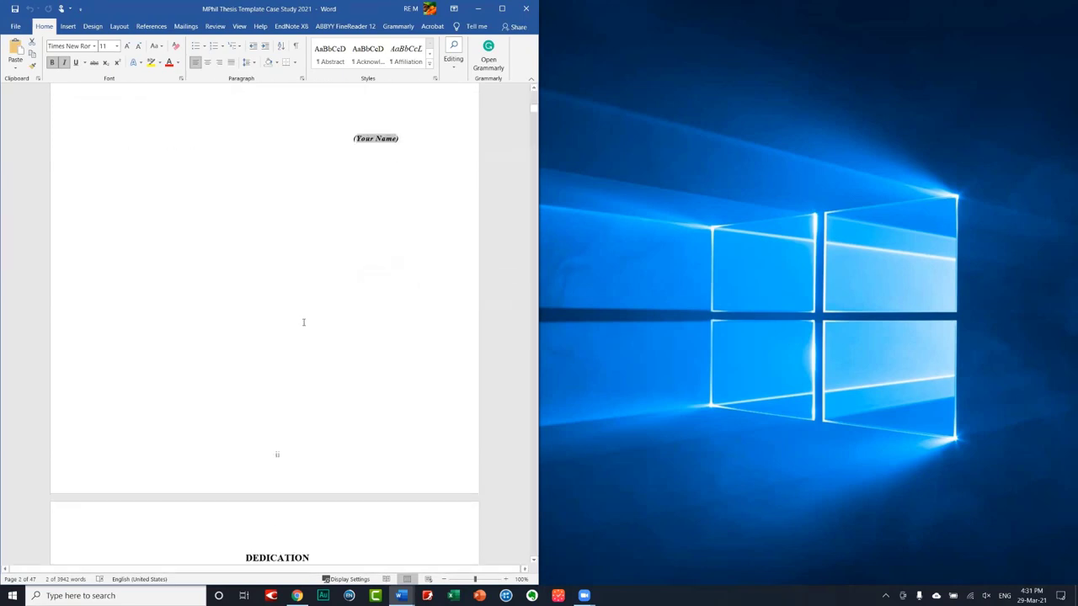
{"action": "scroll", "coordinate": [302, 323], "scroll_direction": "up", "scroll_amount": 2}
{"action": "scroll", "coordinate": [300, 326], "scroll_direction": "up", "scroll_amount": 2}
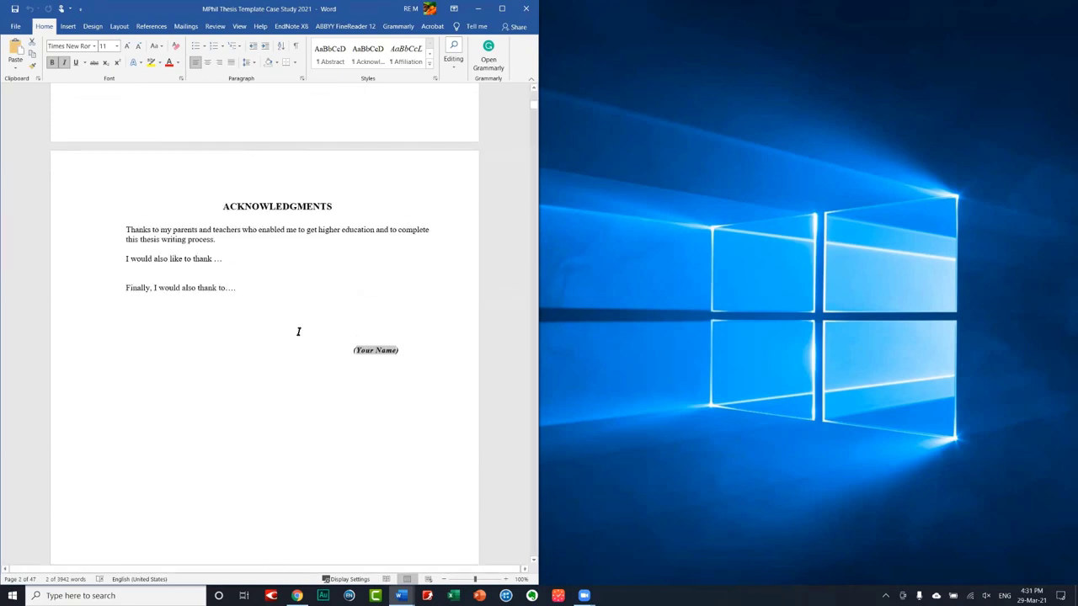
{"action": "scroll", "coordinate": [298, 335], "scroll_direction": "down", "scroll_amount": 1}
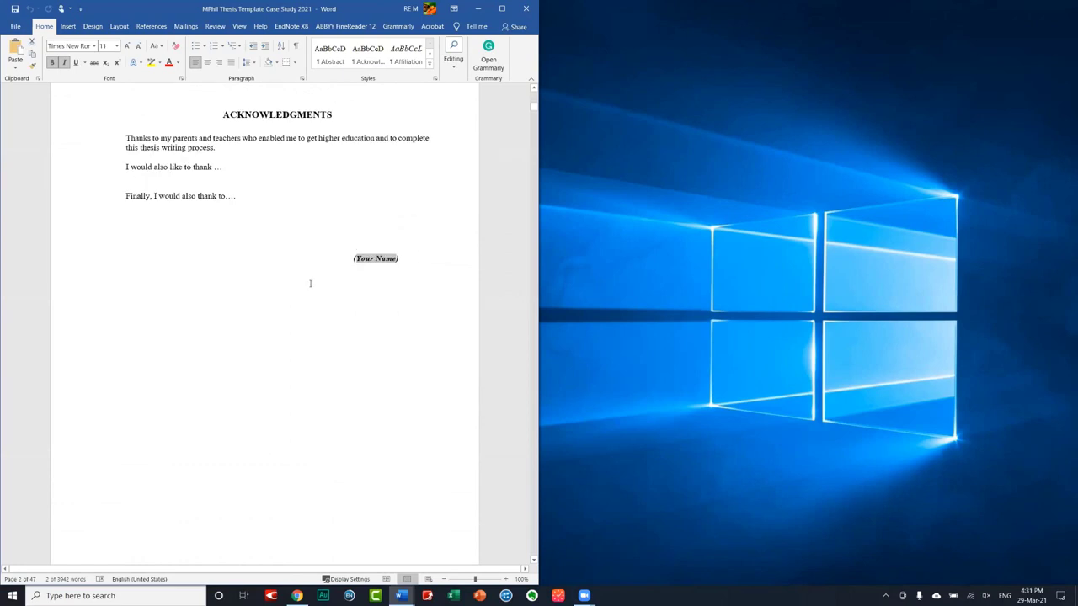
{"action": "scroll", "coordinate": [317, 310], "scroll_direction": "up", "scroll_amount": 1}
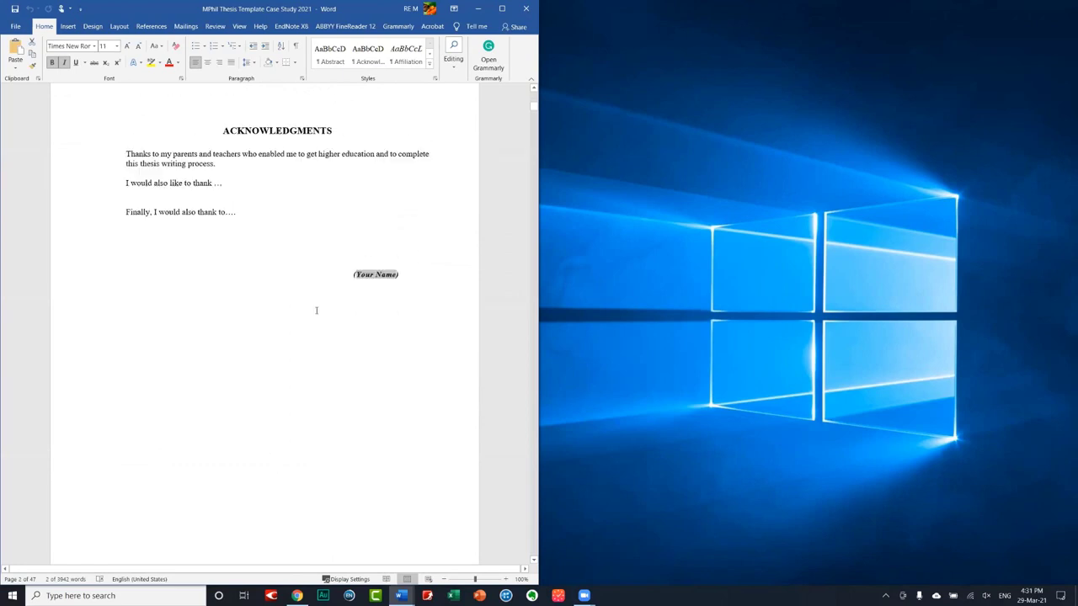
{"action": "left_click", "coordinate": [266, 124]}
{"action": "left_click", "coordinate": [179, 153]}
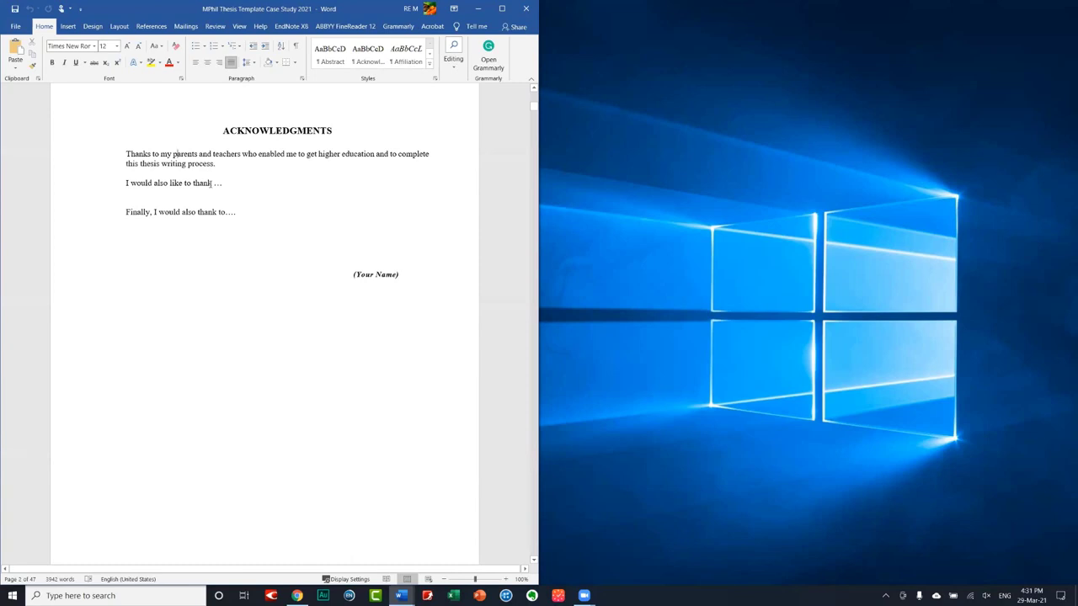
{"action": "left_click", "coordinate": [213, 183]}
- Select the ACKNOWLEDGMENTS heading
{"action": "scroll", "coordinate": [368, 205], "scroll_direction": "down", "scroll_amount": 1}
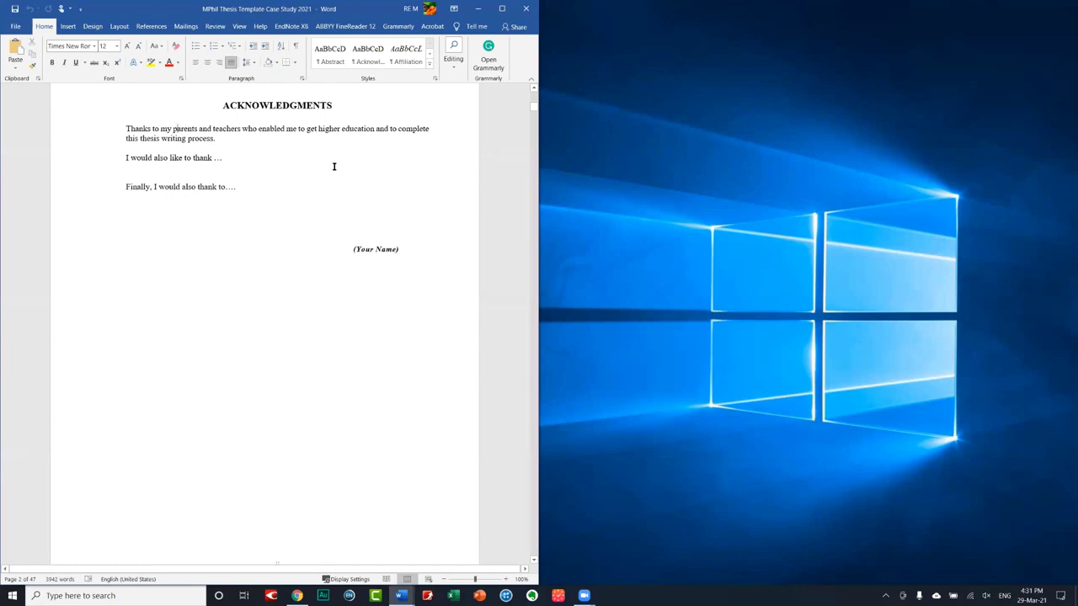
{"action": "scroll", "coordinate": [334, 176], "scroll_direction": "down", "scroll_amount": 3}
{"action": "scroll", "coordinate": [358, 224], "scroll_direction": "down", "scroll_amount": 3}
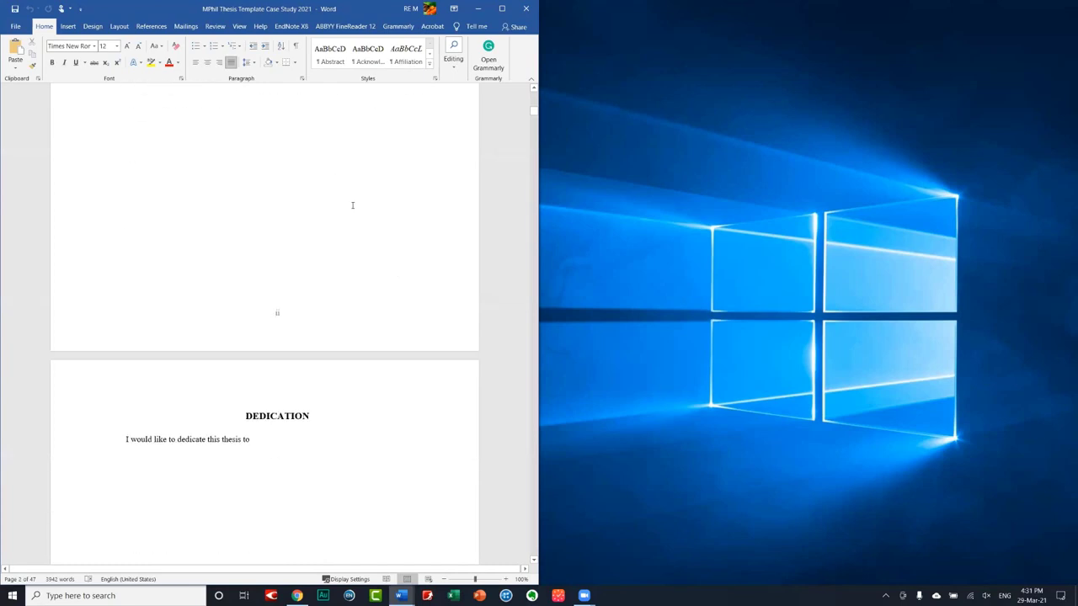
{"action": "scroll", "coordinate": [352, 204], "scroll_direction": "up", "scroll_amount": 3}
{"action": "scroll", "coordinate": [289, 202], "scroll_direction": "up", "scroll_amount": 3}
{"action": "double_click", "coordinate": [289, 202]}
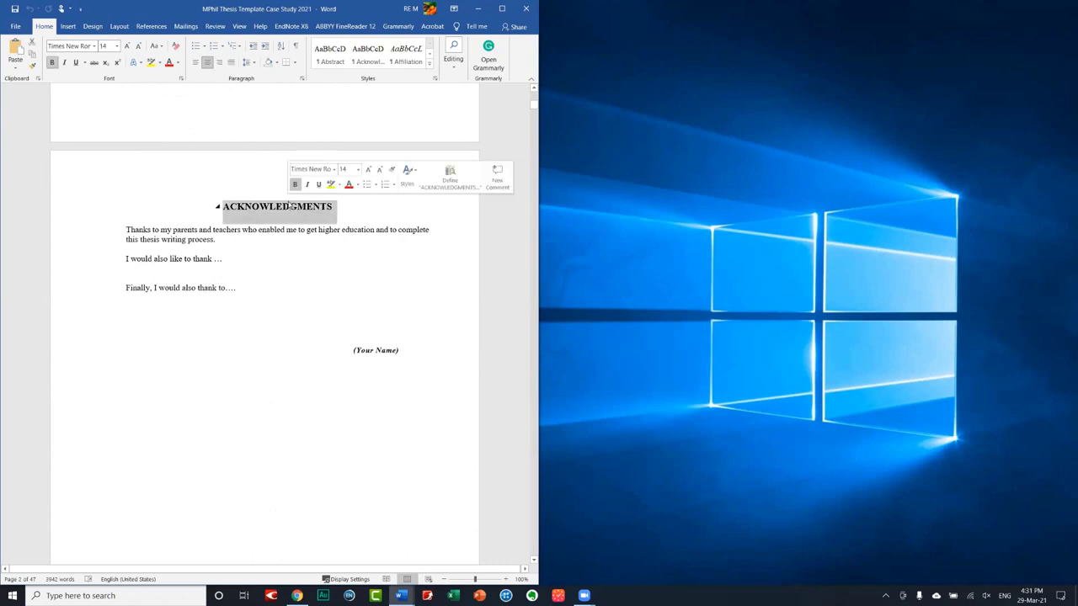
- Reselect the '(Your Name)' signature line, then scroll down to the Dedication page
{"action": "scroll", "coordinate": [325, 256], "scroll_direction": "down", "scroll_amount": 3}
{"action": "scroll", "coordinate": [325, 254], "scroll_direction": "down", "scroll_amount": 3}
{"action": "scroll", "coordinate": [325, 254], "scroll_direction": "up", "scroll_amount": 3}
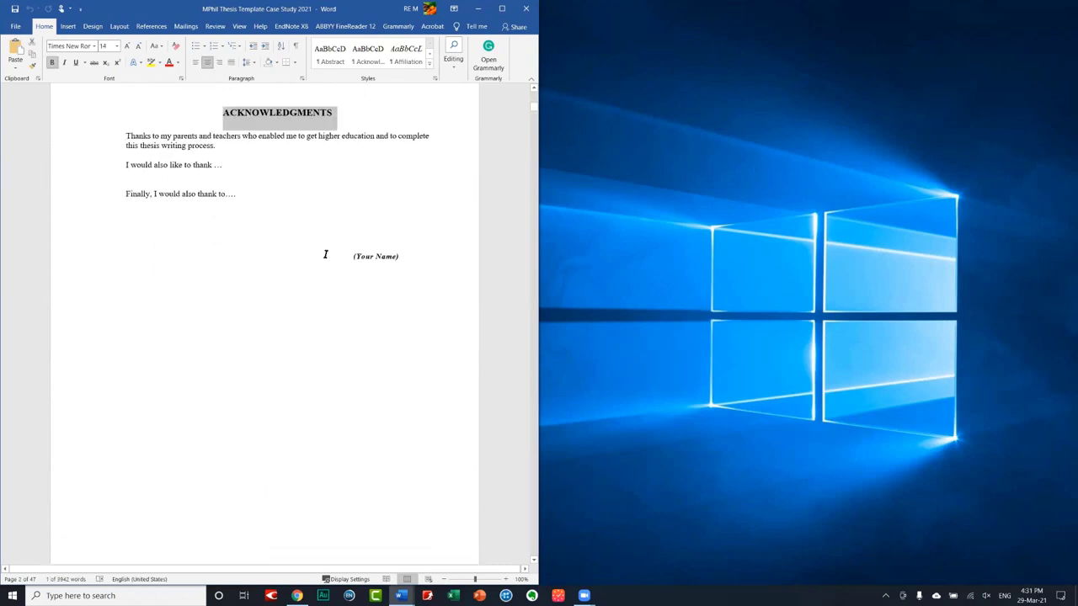
{"action": "scroll", "coordinate": [323, 252], "scroll_direction": "up", "scroll_amount": 1}
{"action": "left_click", "coordinate": [375, 273]}
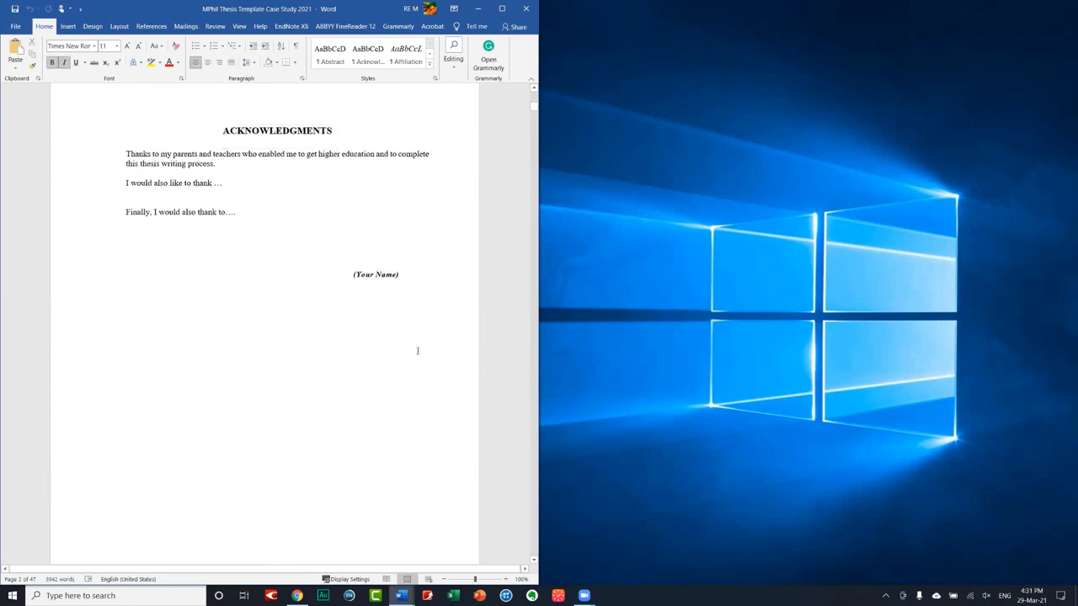
{"action": "triple_click", "coordinate": [389, 274]}
{"action": "left_click", "coordinate": [386, 285]}
{"action": "left_click_drag", "start_coordinate": [398, 274], "coordinate": [354, 274]}
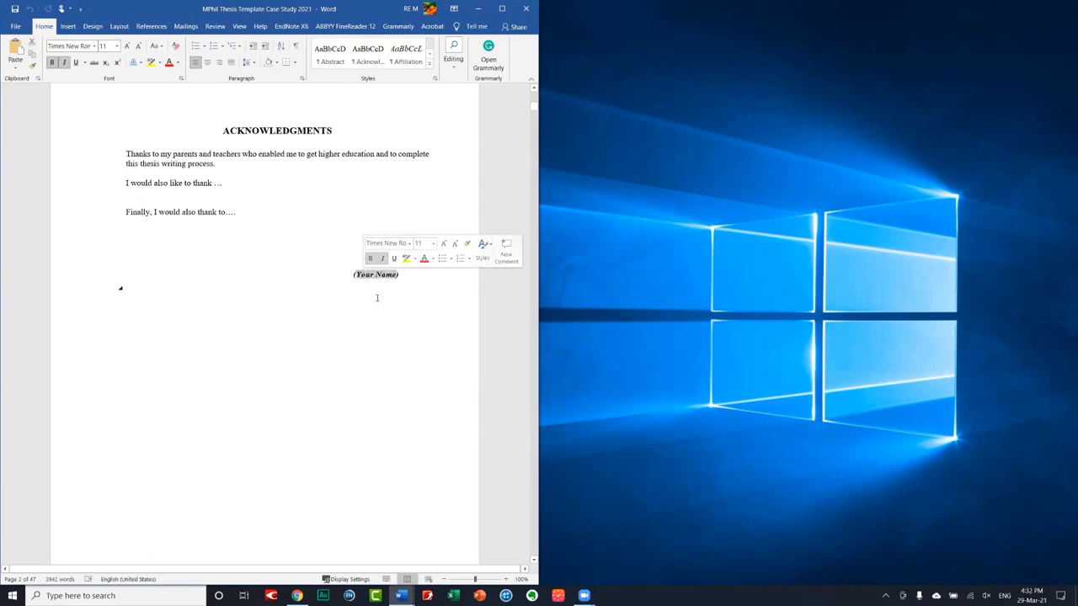
{"action": "scroll", "coordinate": [366, 320], "scroll_direction": "down", "scroll_amount": 3}
{"action": "scroll", "coordinate": [310, 266], "scroll_direction": "down", "scroll_amount": 4}
- Click into the DEDICATION heading and its sentence, then scroll on to the Table of Contents
{"action": "scroll", "coordinate": [315, 258], "scroll_direction": "down", "scroll_amount": 3}
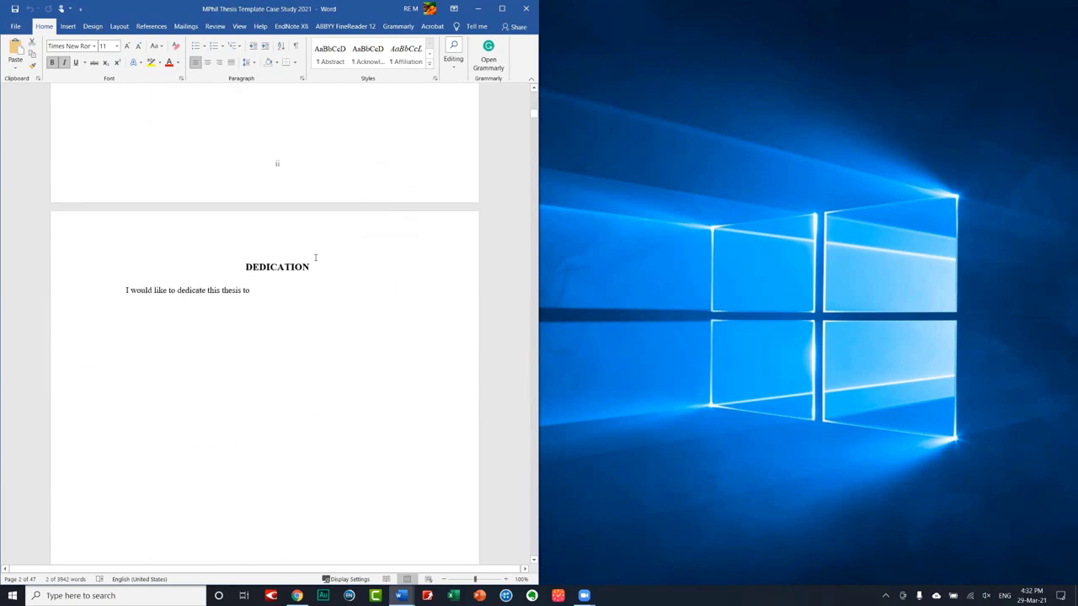
{"action": "left_click", "coordinate": [290, 266]}
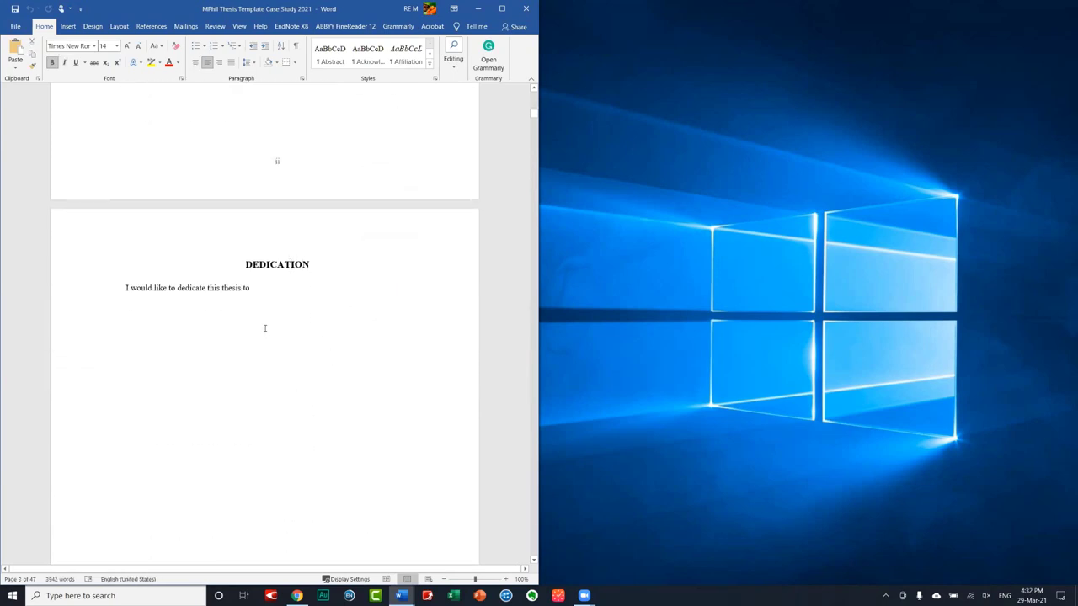
{"action": "left_click", "coordinate": [132, 288]}
{"action": "scroll", "coordinate": [160, 305], "scroll_direction": "down", "scroll_amount": 15}
- Scroll around the Table of Contents and select its TOC field
{"action": "scroll", "coordinate": [128, 335], "scroll_direction": "down", "scroll_amount": 1}
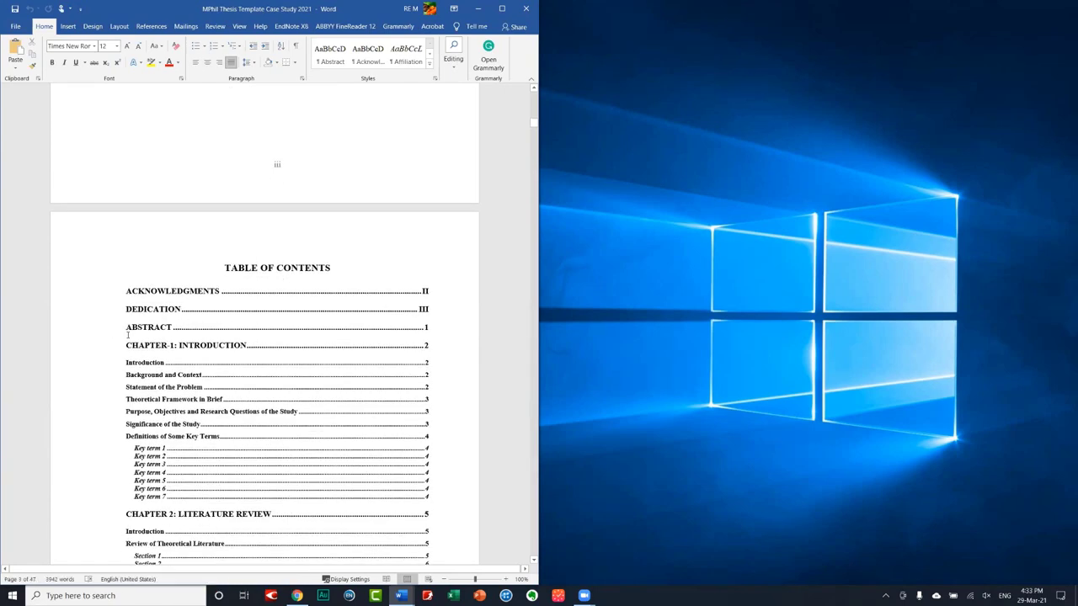
{"action": "scroll", "coordinate": [143, 340], "scroll_direction": "up", "scroll_amount": 2}
{"action": "scroll", "coordinate": [148, 341], "scroll_direction": "up", "scroll_amount": 2}
{"action": "scroll", "coordinate": [148, 343], "scroll_direction": "up", "scroll_amount": 11}
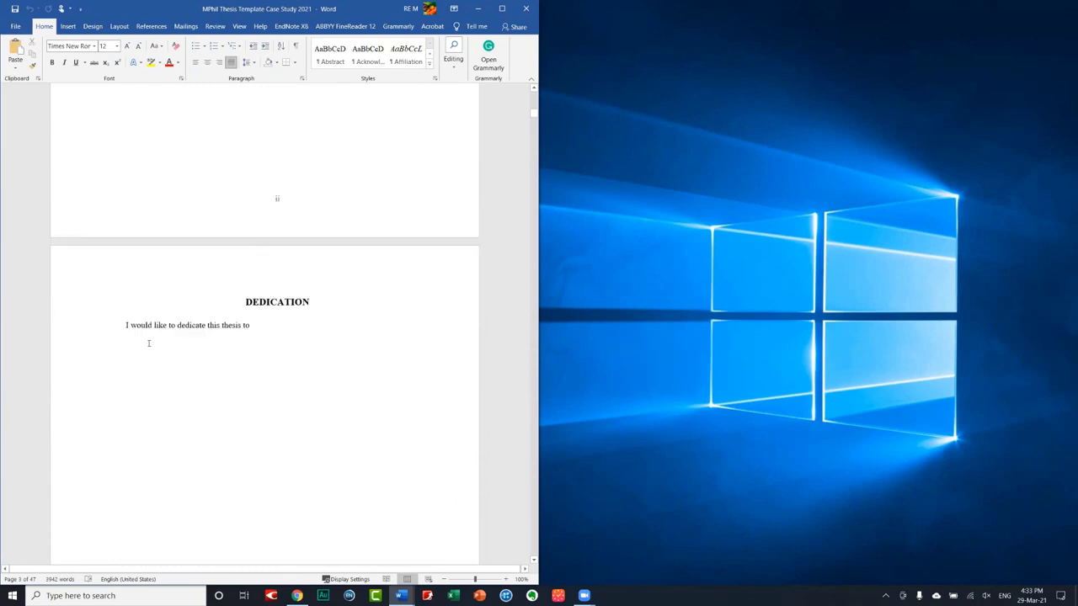
{"action": "scroll", "coordinate": [149, 343], "scroll_direction": "up", "scroll_amount": 1}
{"action": "scroll", "coordinate": [148, 344], "scroll_direction": "down", "scroll_amount": 3}
{"action": "scroll", "coordinate": [147, 344], "scroll_direction": "down", "scroll_amount": 6}
{"action": "scroll", "coordinate": [146, 345], "scroll_direction": "down", "scroll_amount": 2}
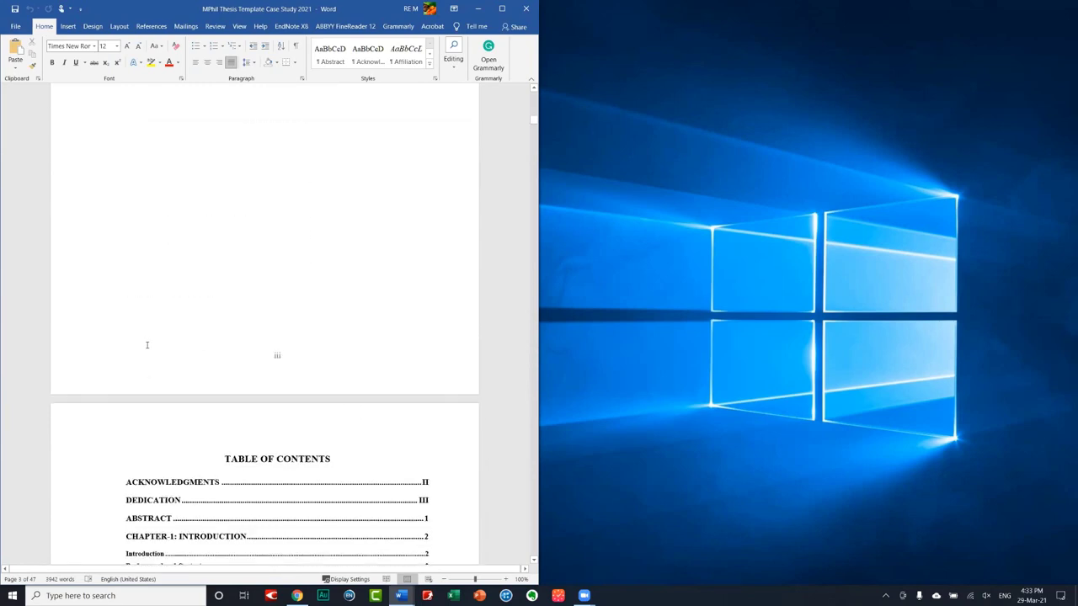
{"action": "scroll", "coordinate": [147, 345], "scroll_direction": "down", "scroll_amount": 5}
{"action": "left_click", "coordinate": [266, 327]}
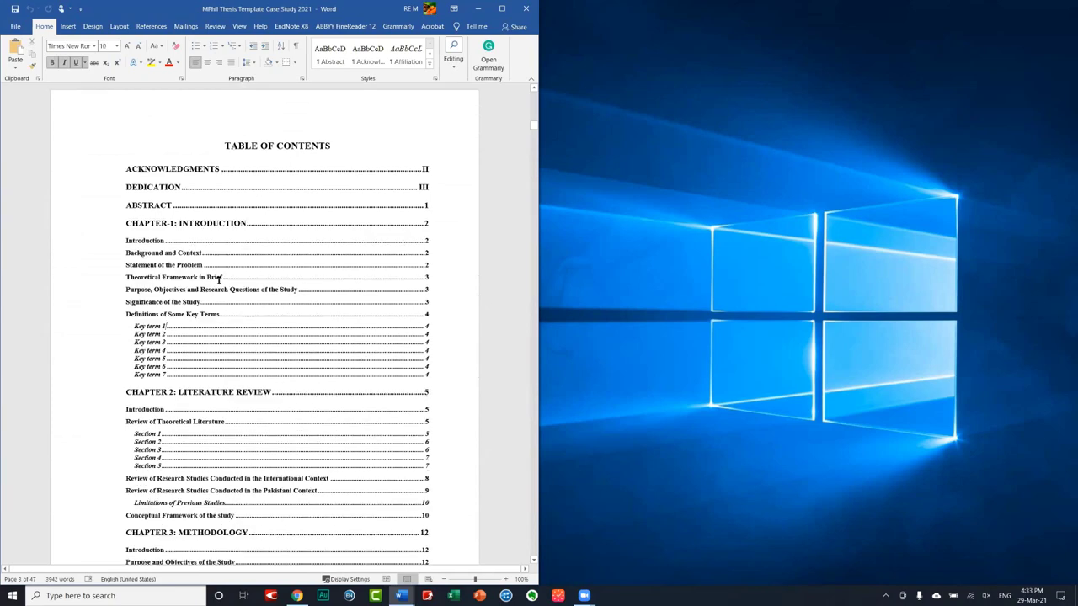
{"action": "left_click", "coordinate": [219, 279]}
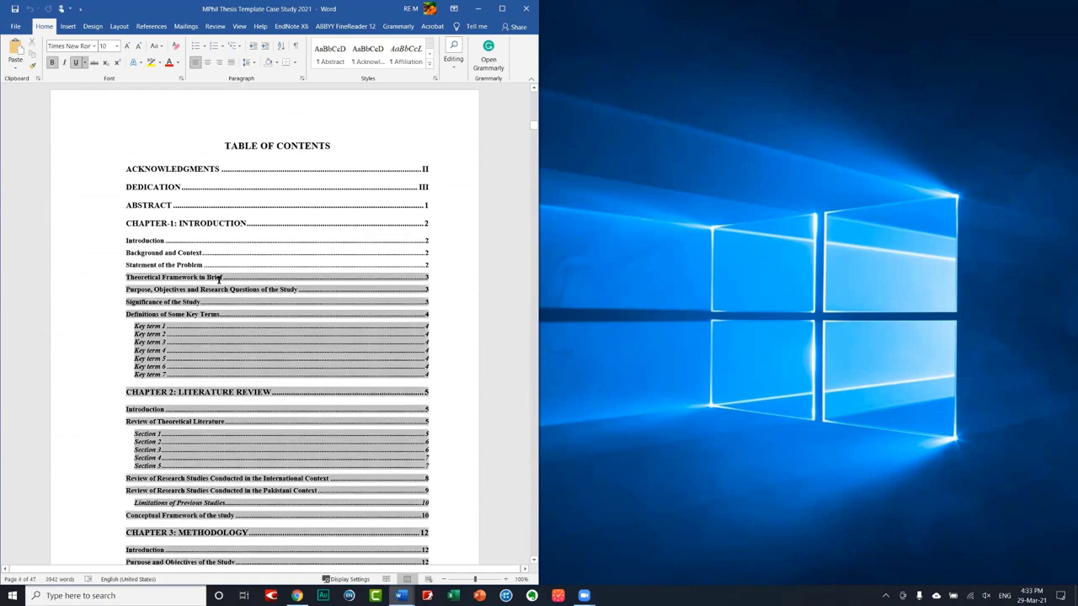
- Scroll through the contents and view the TOC field's Update Field options without changing anything
{"action": "scroll", "coordinate": [219, 277], "scroll_direction": "down", "scroll_amount": 2}
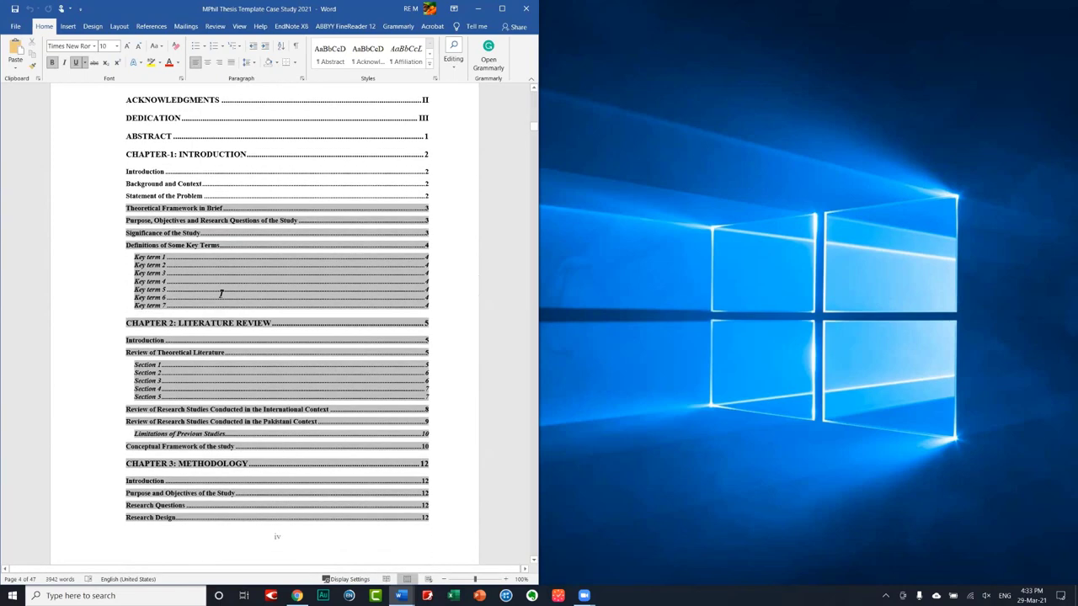
{"action": "scroll", "coordinate": [222, 293], "scroll_direction": "down", "scroll_amount": 1}
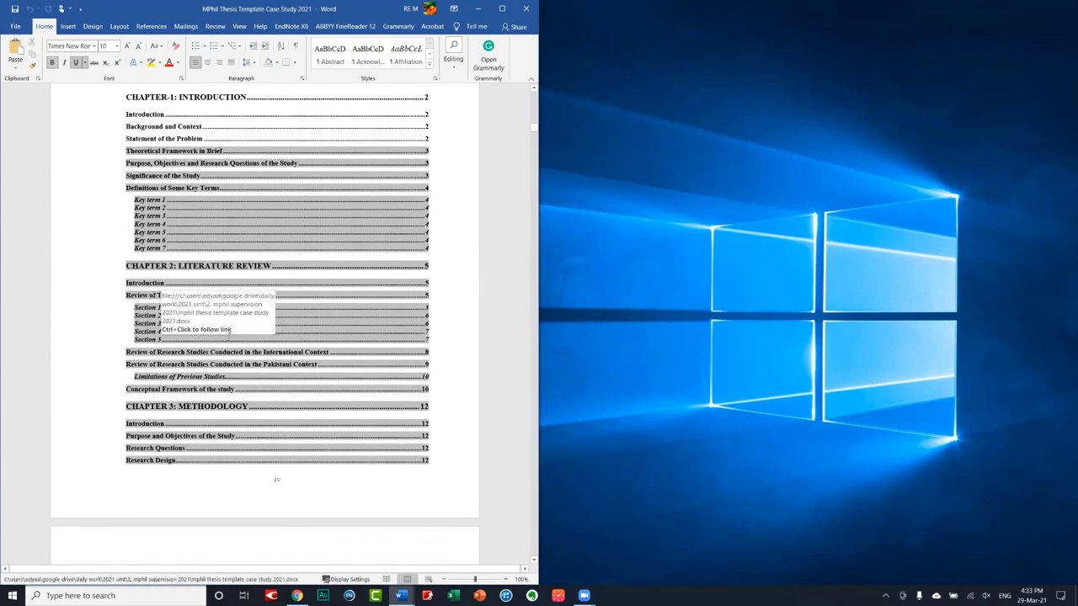
{"action": "scroll", "coordinate": [226, 345], "scroll_direction": "down", "scroll_amount": 2}
{"action": "scroll", "coordinate": [229, 341], "scroll_direction": "down", "scroll_amount": 1}
{"action": "scroll", "coordinate": [233, 338], "scroll_direction": "down", "scroll_amount": 2}
{"action": "scroll", "coordinate": [233, 337], "scroll_direction": "down", "scroll_amount": 5}
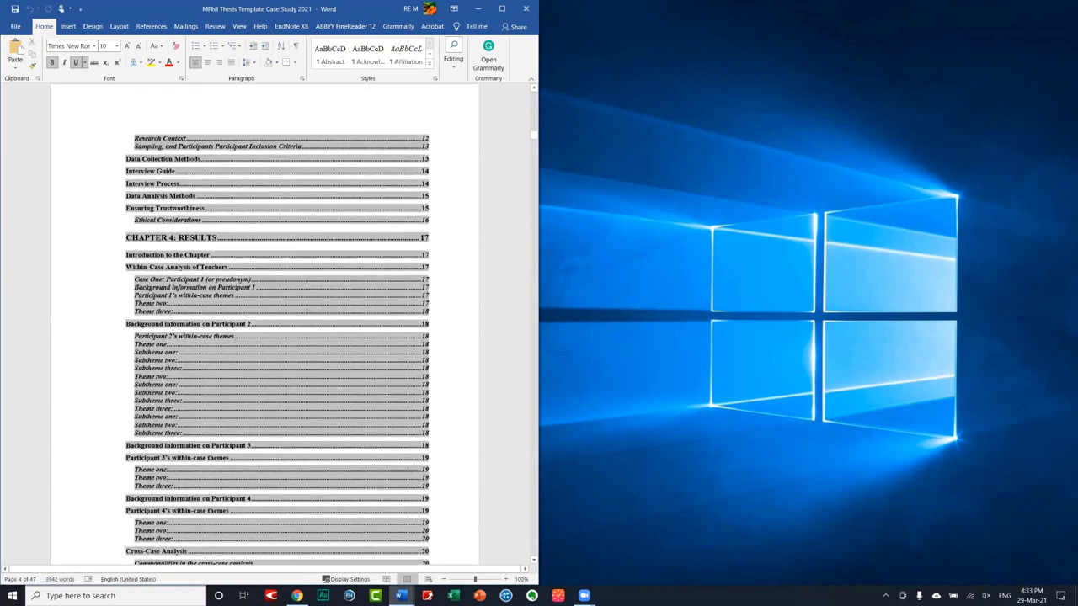
{"action": "scroll", "coordinate": [244, 287], "scroll_direction": "down", "scroll_amount": 3}
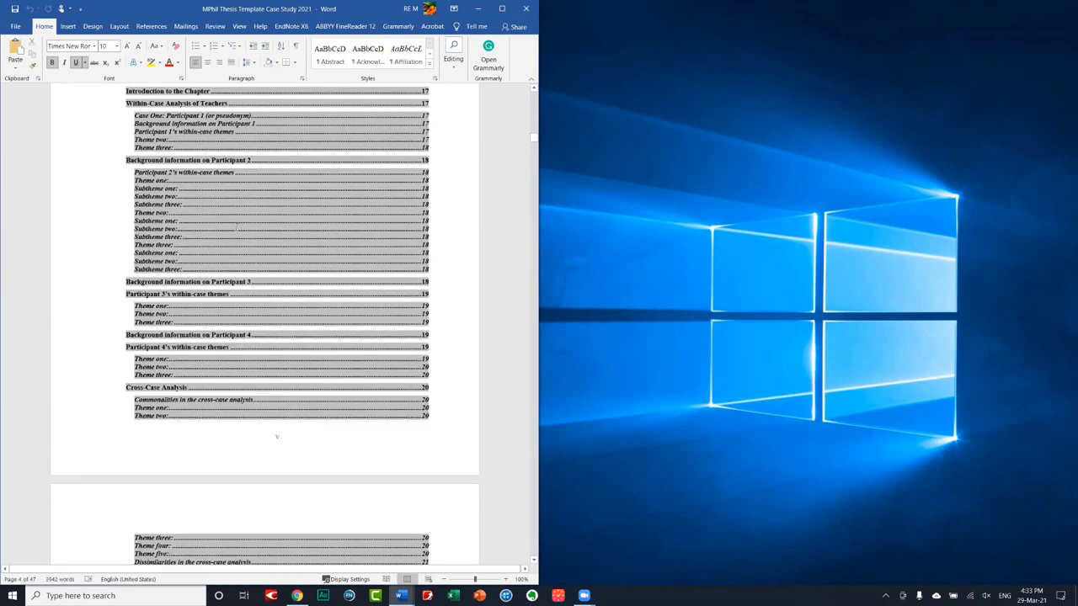
{"action": "right_click", "coordinate": [239, 210]}
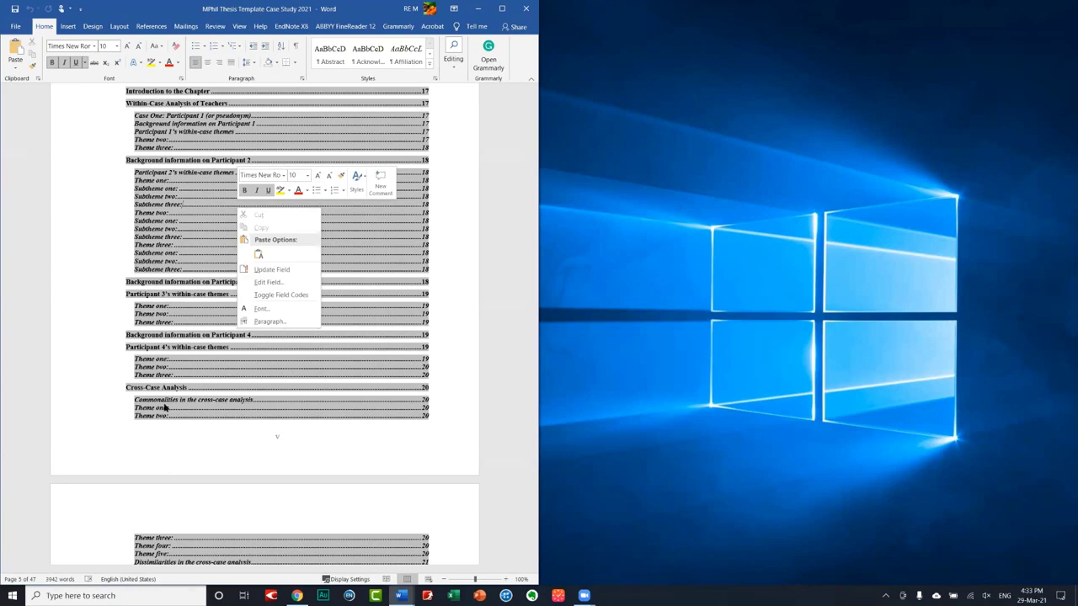
{"action": "left_click", "coordinate": [169, 275]}
- Check field options at the CODING FRAMEWORK and APPENDIX 2 entries, then continue to the List of Tables
{"action": "scroll", "coordinate": [200, 355], "scroll_direction": "down", "scroll_amount": 10}
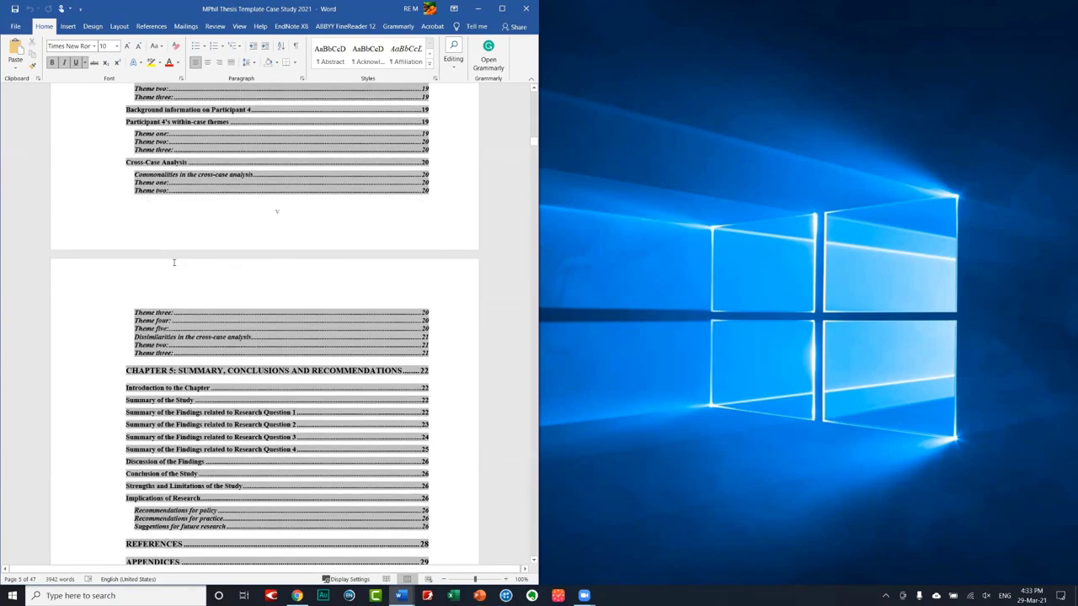
{"action": "right_click", "coordinate": [200, 356]}
{"action": "right_click", "coordinate": [184, 306]}
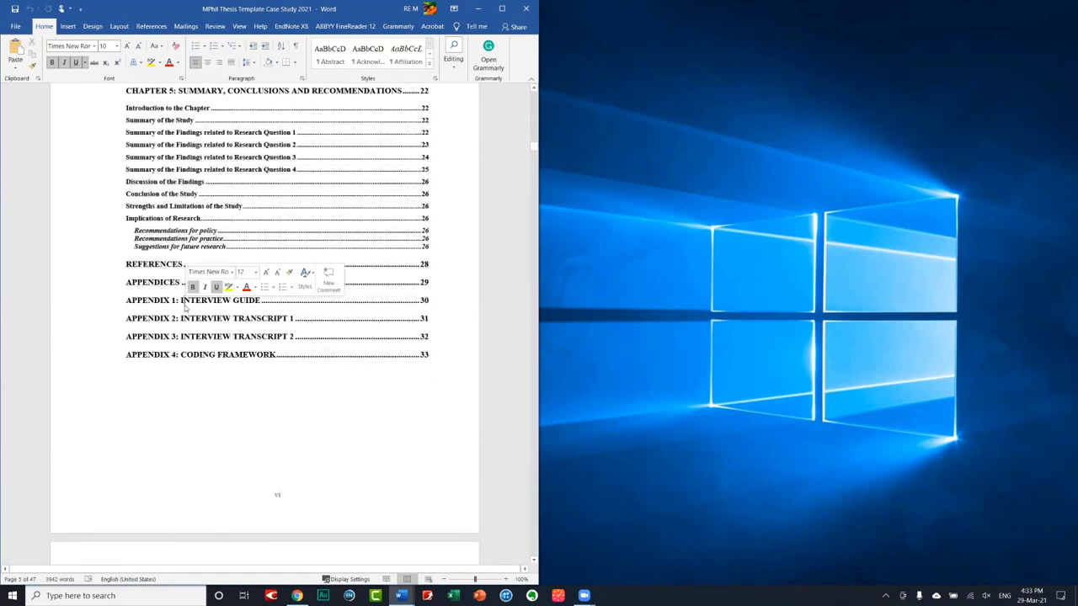
{"action": "key", "text": "Escape"}
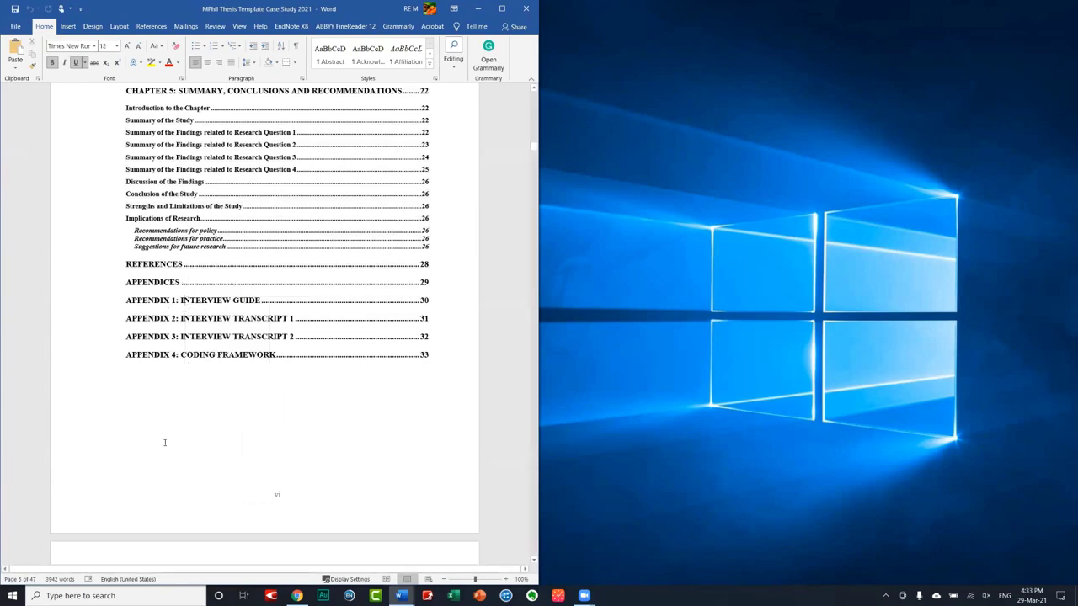
{"action": "scroll", "coordinate": [184, 402], "scroll_direction": "down", "scroll_amount": 6}
{"action": "scroll", "coordinate": [212, 351], "scroll_direction": "down", "scroll_amount": 1}
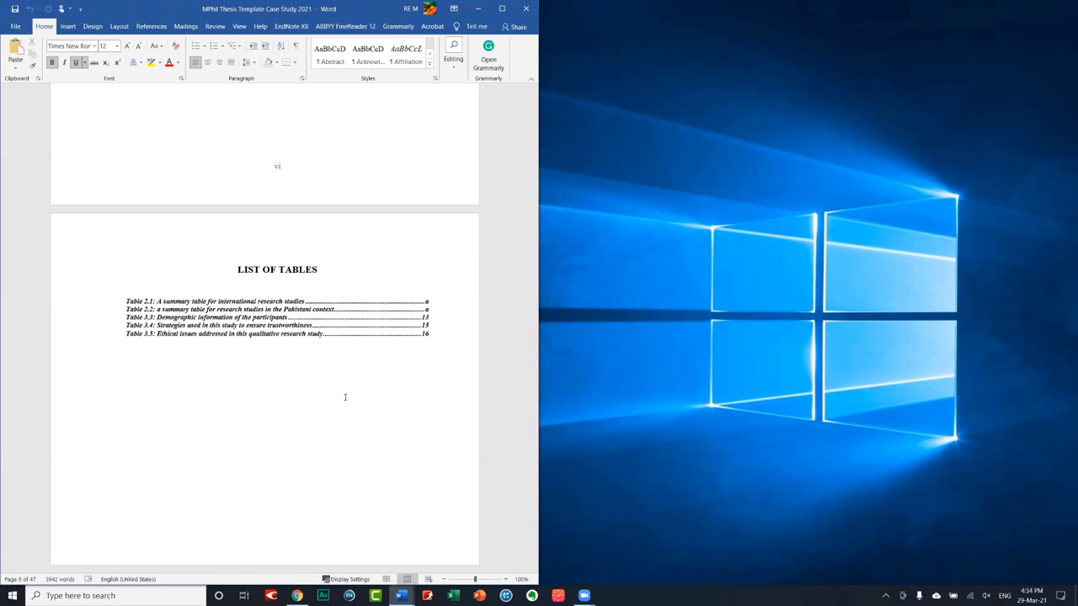
- Scroll to the List of Figures and view its Update Field option without changing anything
{"action": "scroll", "coordinate": [345, 397], "scroll_direction": "down", "scroll_amount": 3}
{"action": "scroll", "coordinate": [294, 402], "scroll_direction": "down", "scroll_amount": 5}
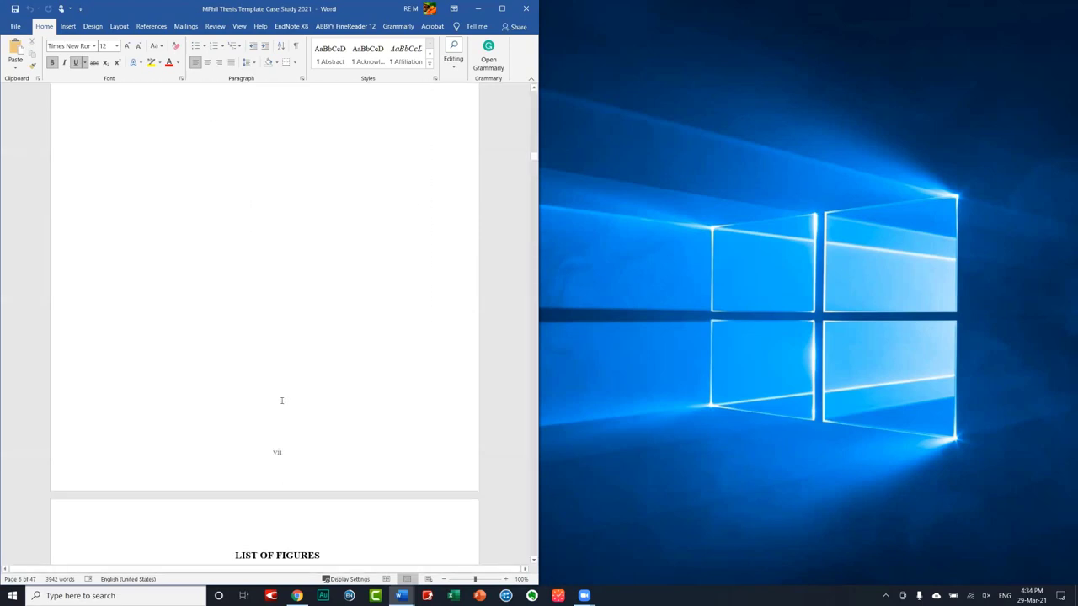
{"action": "scroll", "coordinate": [278, 401], "scroll_direction": "down", "scroll_amount": 2}
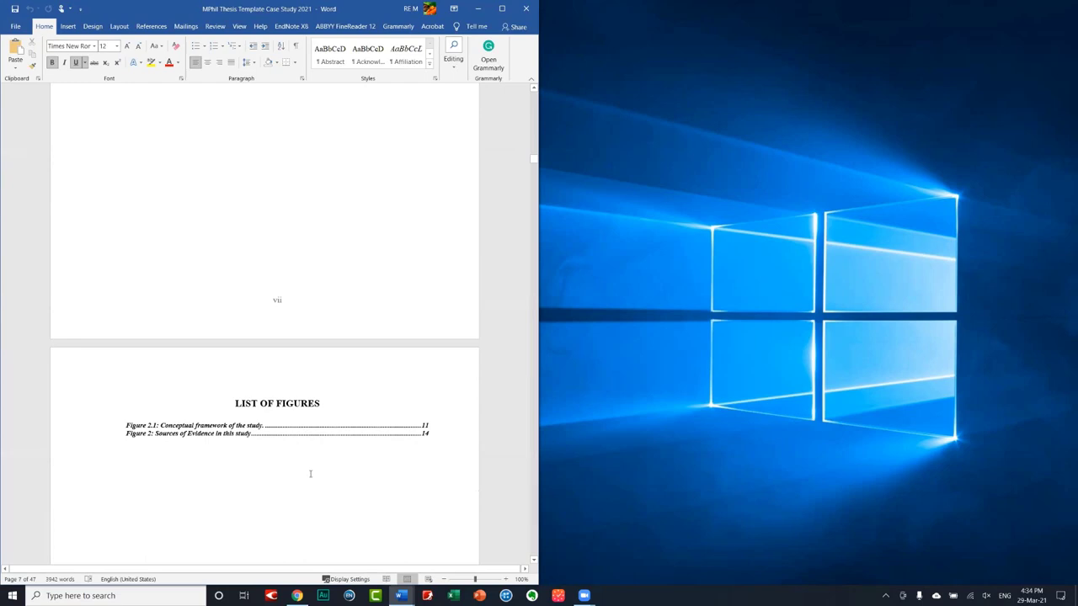
{"action": "scroll", "coordinate": [310, 473], "scroll_direction": "down", "scroll_amount": 1}
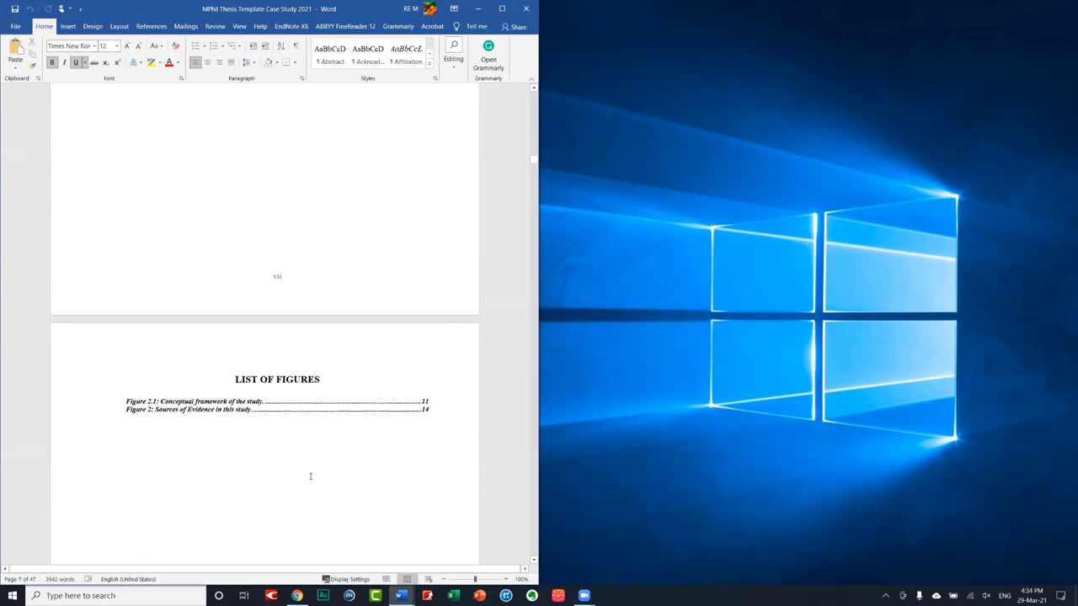
{"action": "right_click", "coordinate": [250, 407]}
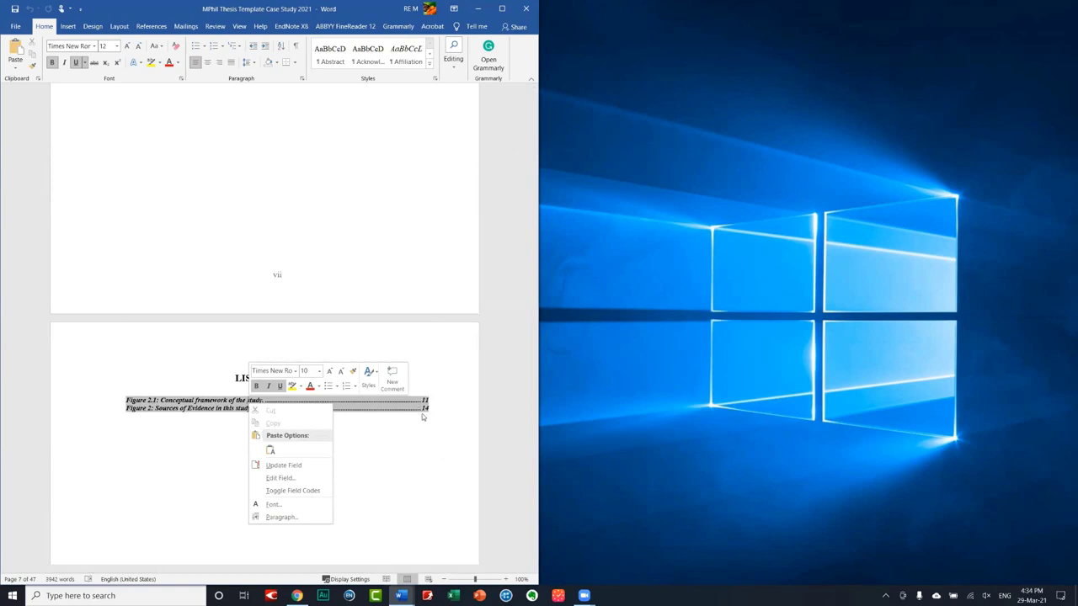
{"action": "left_click", "coordinate": [400, 470]}
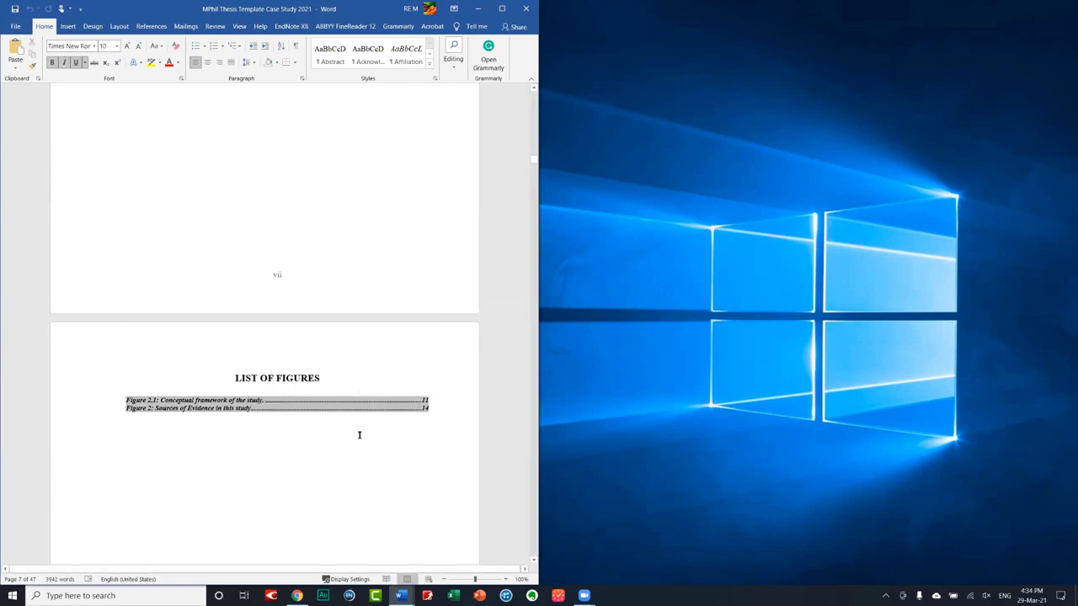
- Scroll back and forth past the List of Figures, ending on the ABSTRACT page
{"action": "scroll", "coordinate": [359, 430], "scroll_direction": "down", "scroll_amount": 3}
{"action": "scroll", "coordinate": [349, 416], "scroll_direction": "down", "scroll_amount": 5}
{"action": "scroll", "coordinate": [348, 415], "scroll_direction": "down", "scroll_amount": 2}
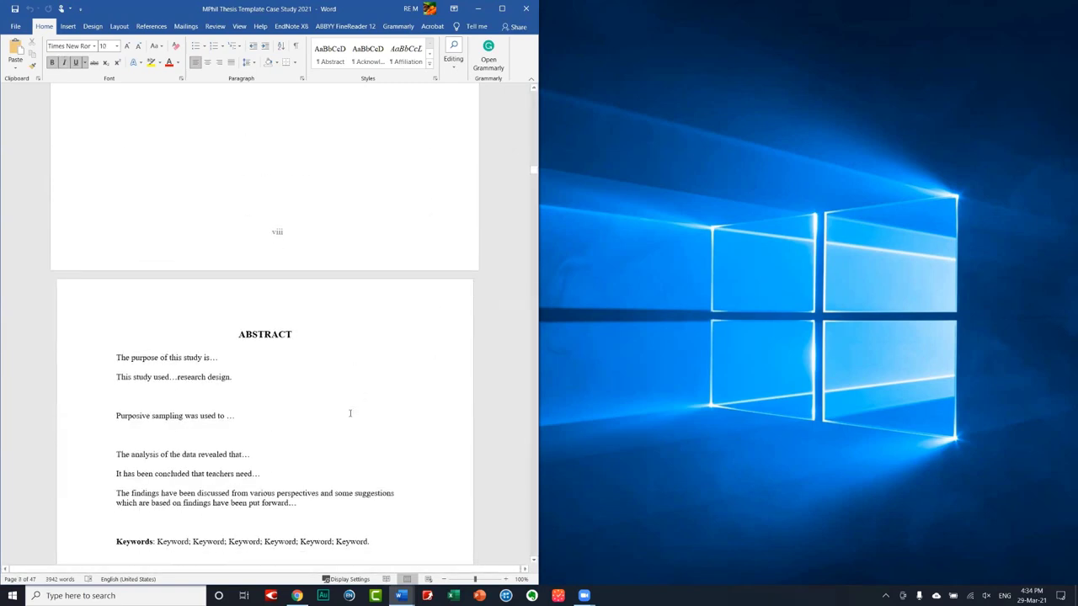
{"action": "scroll", "coordinate": [347, 416], "scroll_direction": "up", "scroll_amount": 3}
{"action": "scroll", "coordinate": [346, 416], "scroll_direction": "up", "scroll_amount": 3}
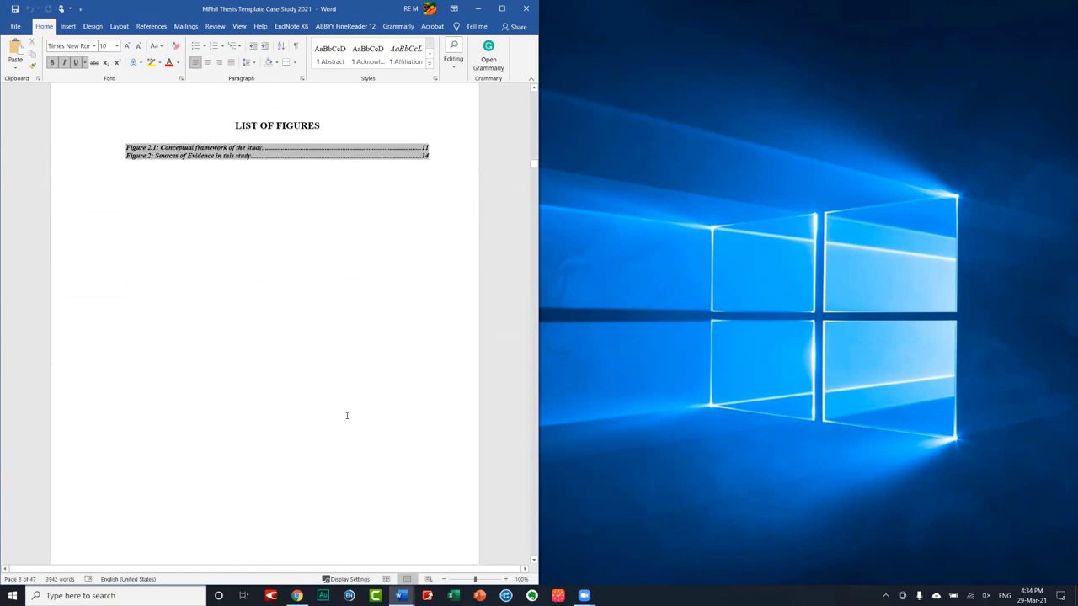
{"action": "scroll", "coordinate": [346, 416], "scroll_direction": "up", "scroll_amount": 3}
{"action": "scroll", "coordinate": [346, 416], "scroll_direction": "up", "scroll_amount": 4}
{"action": "scroll", "coordinate": [346, 417], "scroll_direction": "up", "scroll_amount": 2}
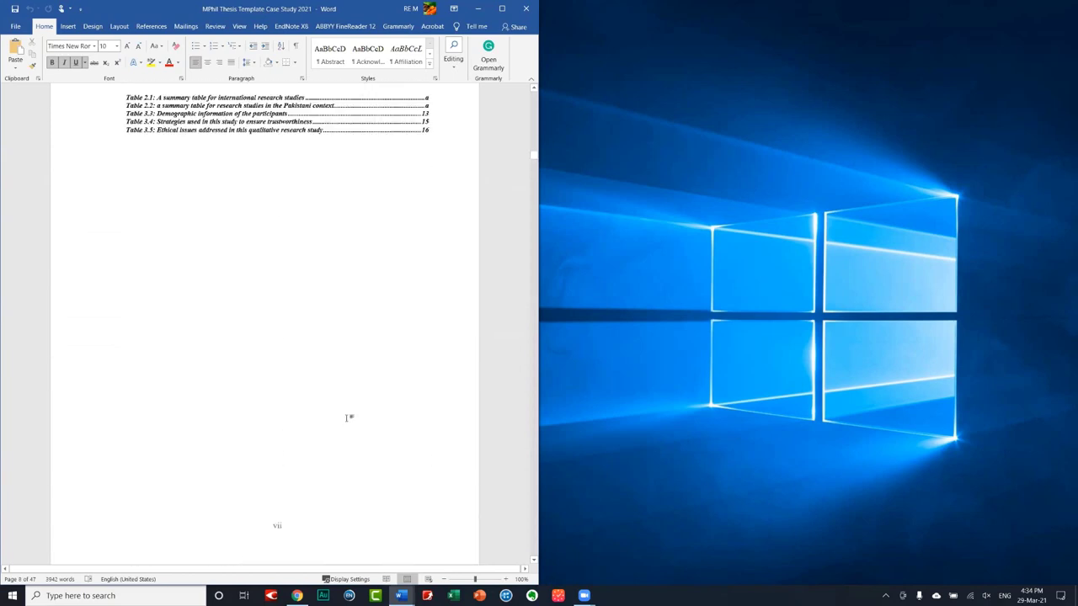
{"action": "scroll", "coordinate": [346, 416], "scroll_direction": "up", "scroll_amount": 5}
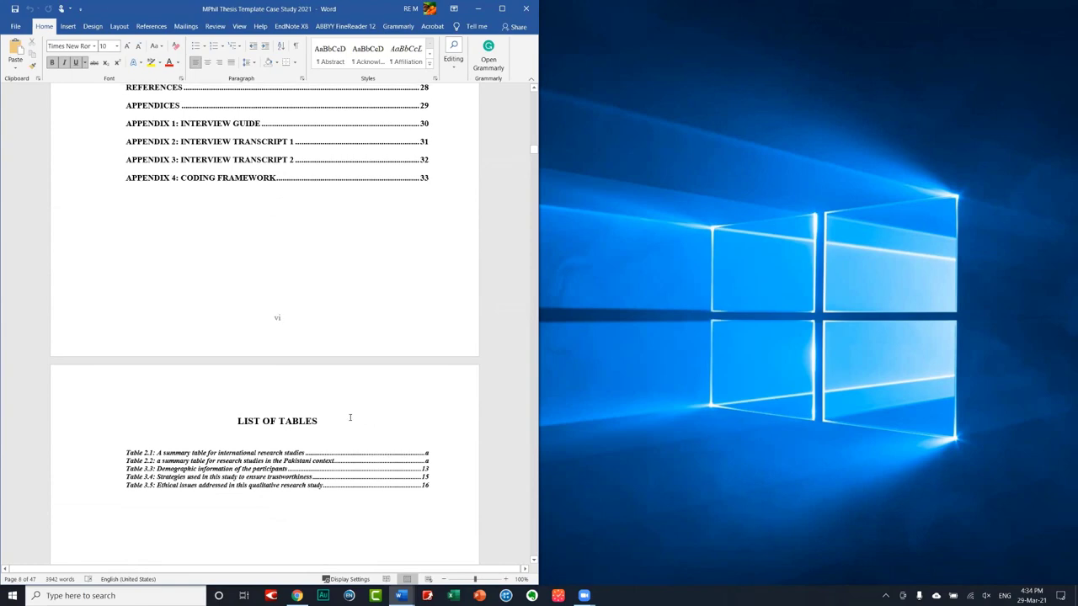
{"action": "scroll", "coordinate": [349, 418], "scroll_direction": "down", "scroll_amount": 3}
{"action": "scroll", "coordinate": [349, 419], "scroll_direction": "down", "scroll_amount": 4}
{"action": "scroll", "coordinate": [351, 422], "scroll_direction": "down", "scroll_amount": 2}
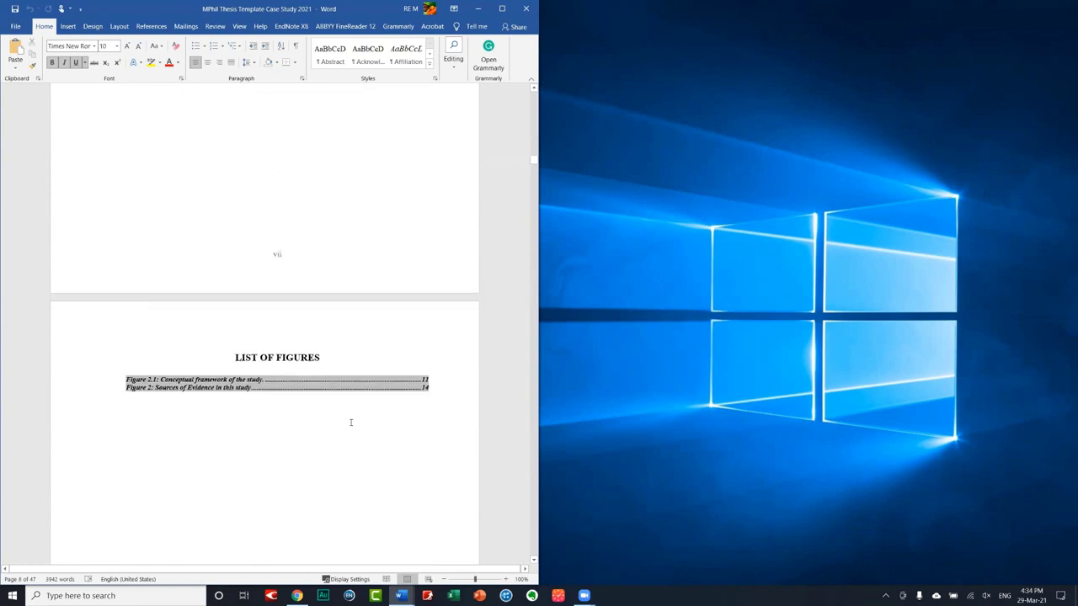
{"action": "scroll", "coordinate": [351, 422], "scroll_direction": "down", "scroll_amount": 3}
{"action": "scroll", "coordinate": [344, 422], "scroll_direction": "down", "scroll_amount": 4}
{"action": "scroll", "coordinate": [344, 422], "scroll_direction": "down", "scroll_amount": 2}
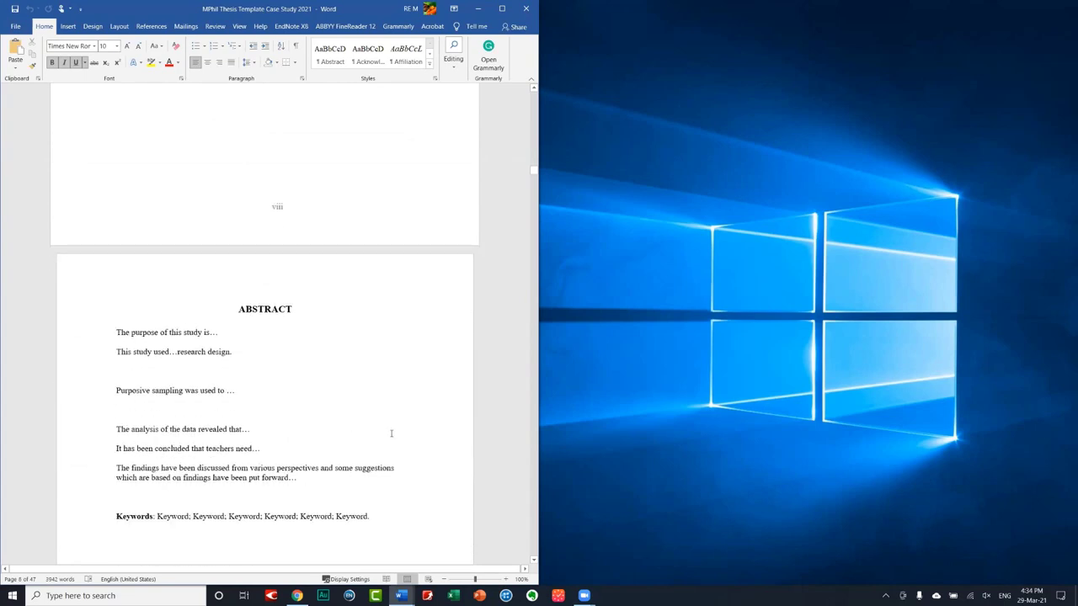
{"action": "left_click", "coordinate": [373, 379]}
{"action": "left_click", "coordinate": [259, 311]}
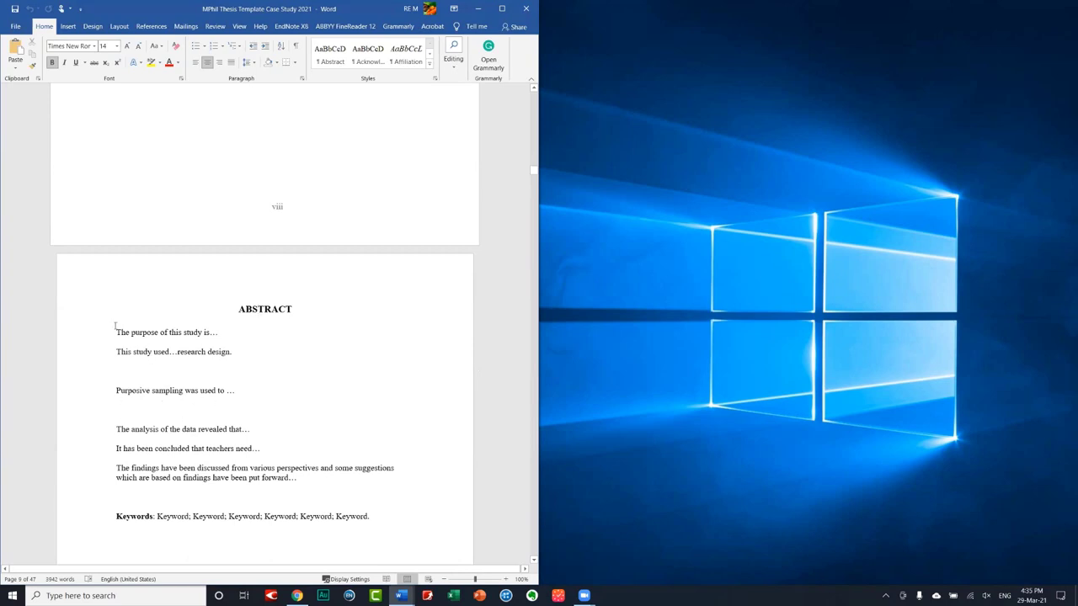
{"action": "left_click_drag", "start_coordinate": [178, 348], "coordinate": [253, 408]}
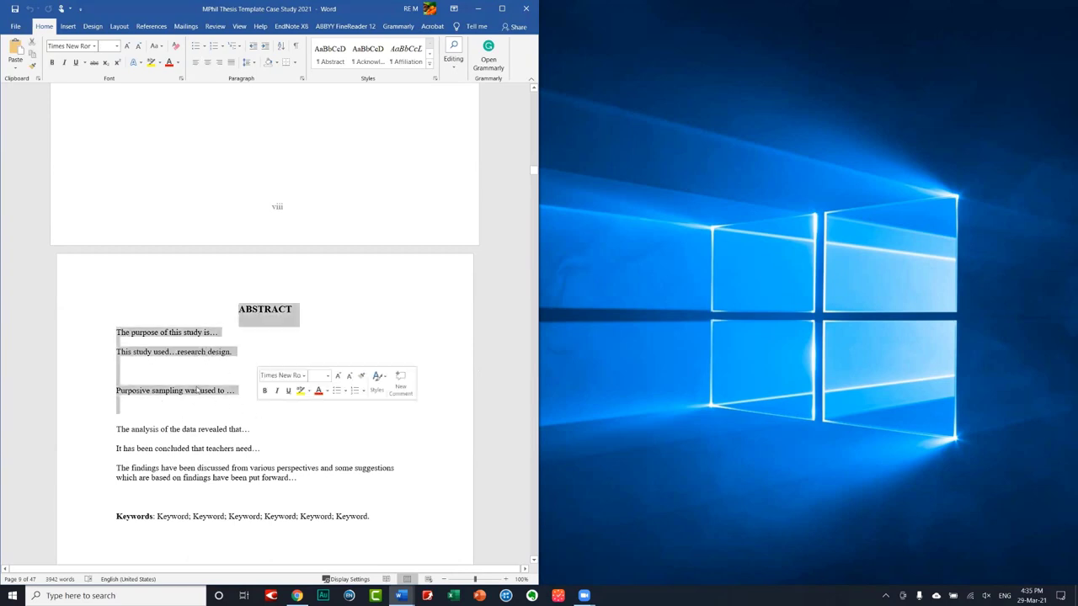
{"action": "left_click", "coordinate": [188, 359]}
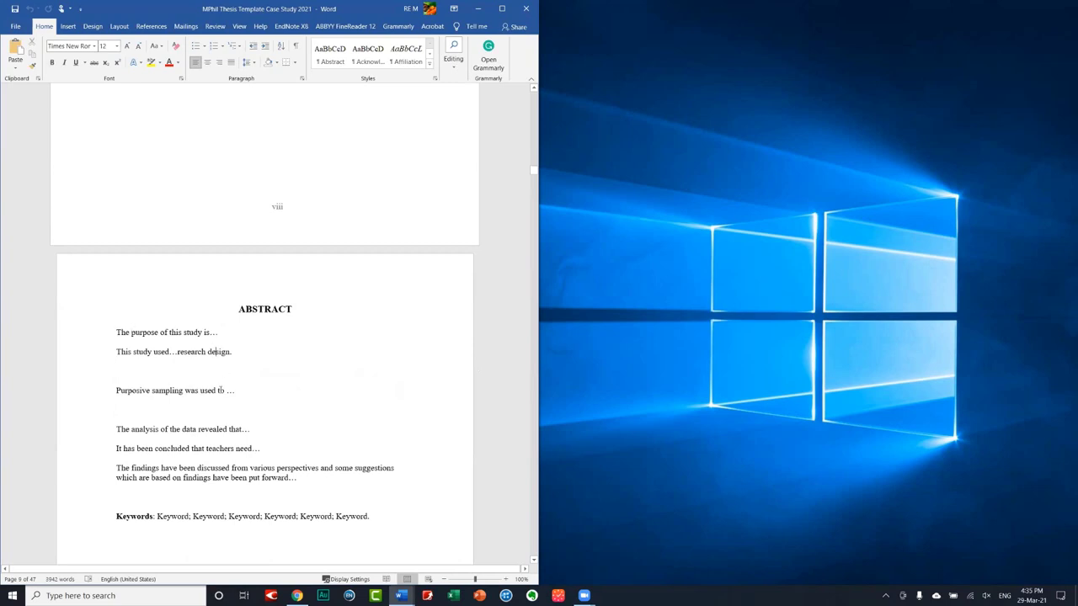
{"action": "left_click", "coordinate": [60, 398]}
{"action": "left_click_drag", "start_coordinate": [60, 398], "coordinate": [253, 392]}
{"action": "left_click", "coordinate": [256, 392]}
{"action": "left_click", "coordinate": [50, 437]}
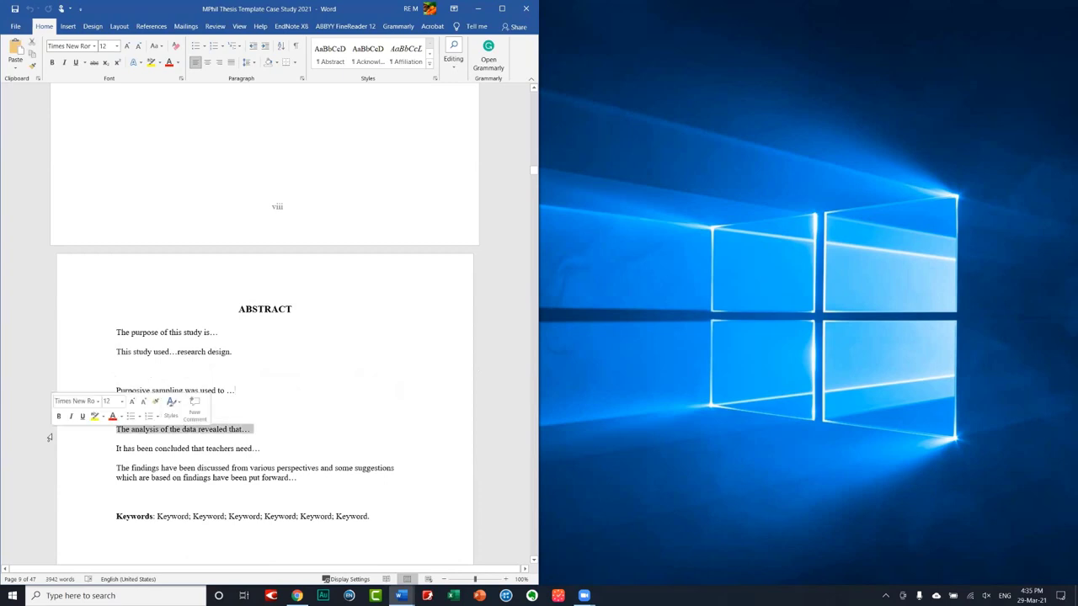
{"action": "left_click", "coordinate": [168, 453]}
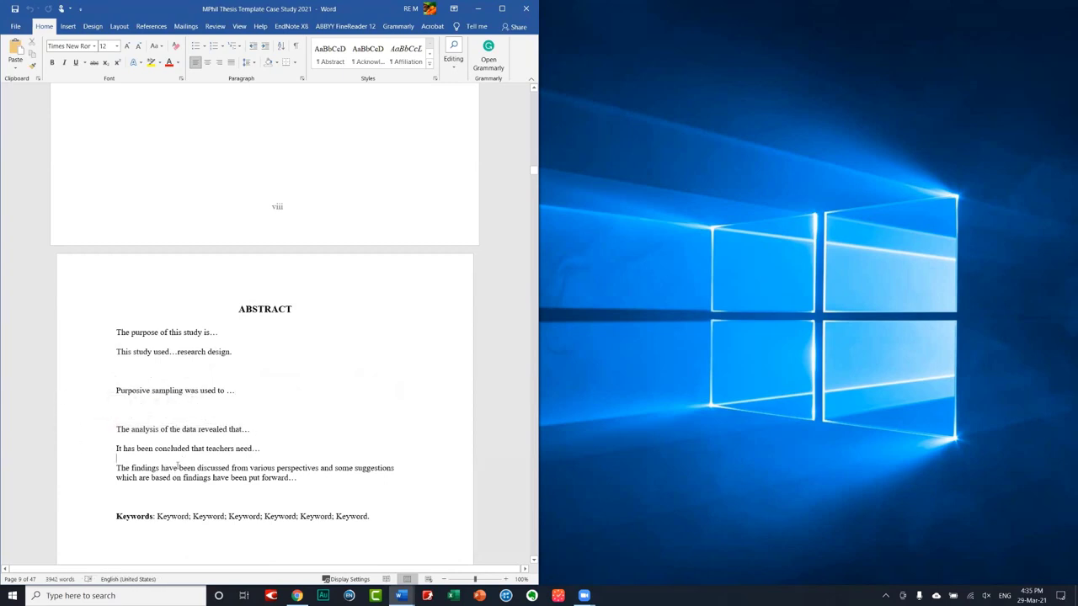
{"action": "left_click_drag", "start_coordinate": [301, 479], "coordinate": [110, 433]}
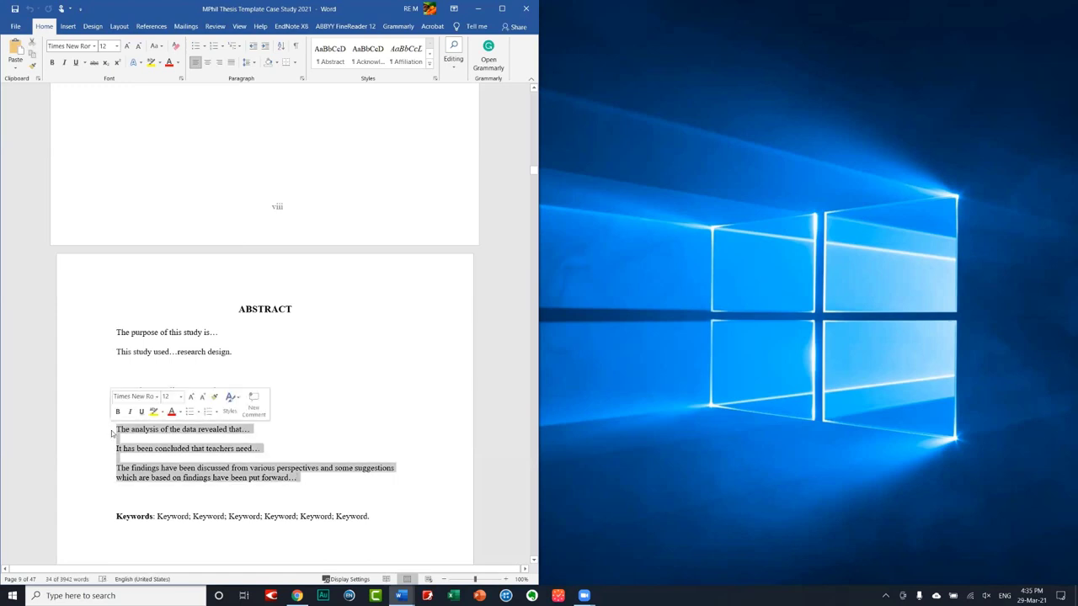
{"action": "left_click", "coordinate": [185, 523]}
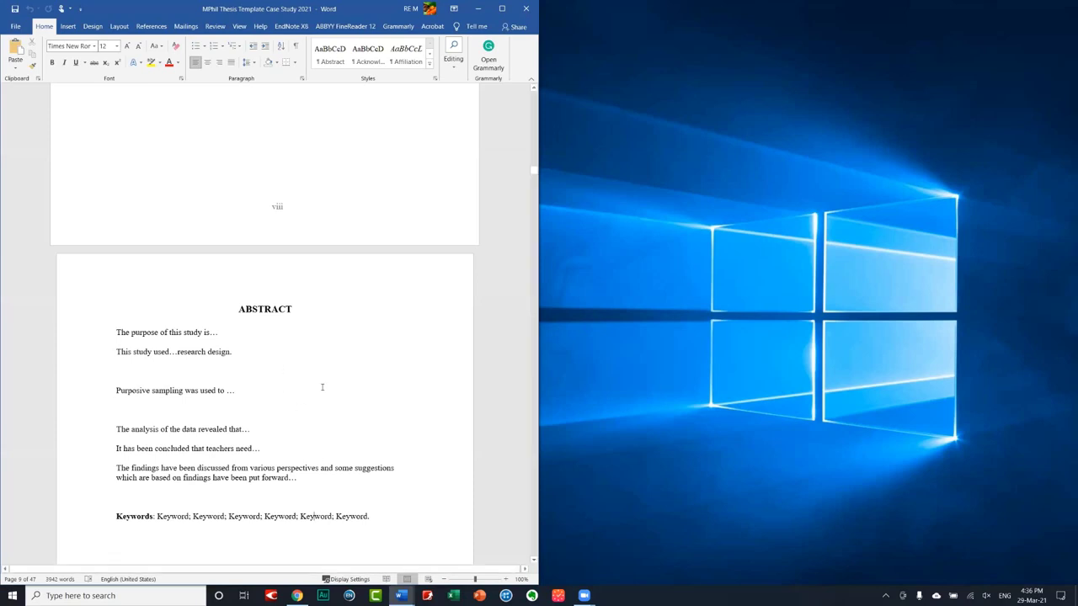
- Scroll past the Abstract to the CHAPTER 1: INTRODUCTION page with its Background and Context section
{"action": "scroll", "coordinate": [321, 388], "scroll_direction": "down", "scroll_amount": 1}
{"action": "scroll", "coordinate": [305, 379], "scroll_direction": "down", "scroll_amount": 3}
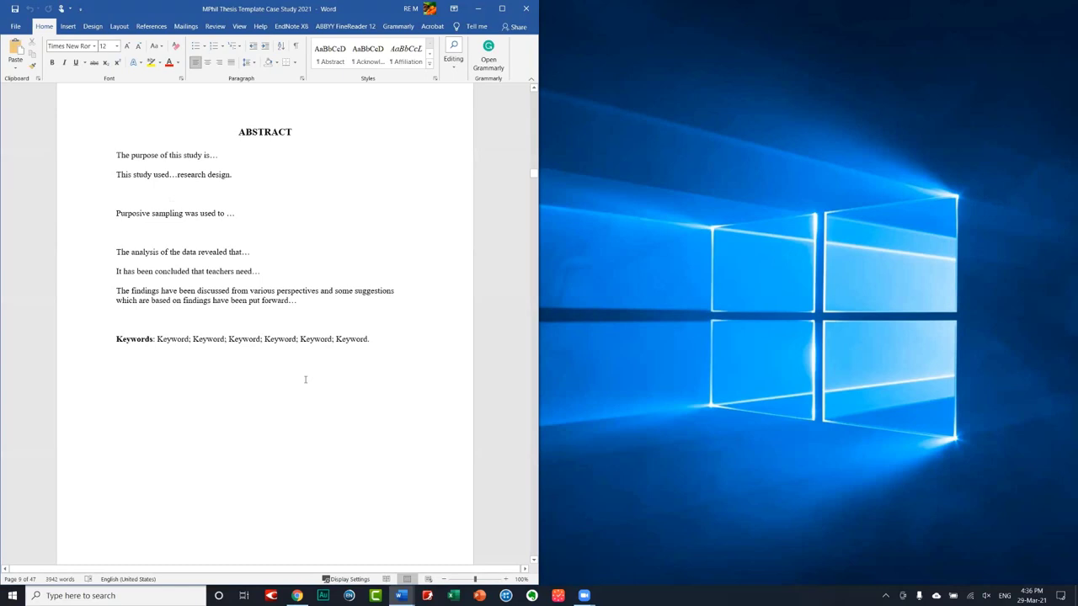
{"action": "scroll", "coordinate": [305, 379], "scroll_direction": "down", "scroll_amount": 6}
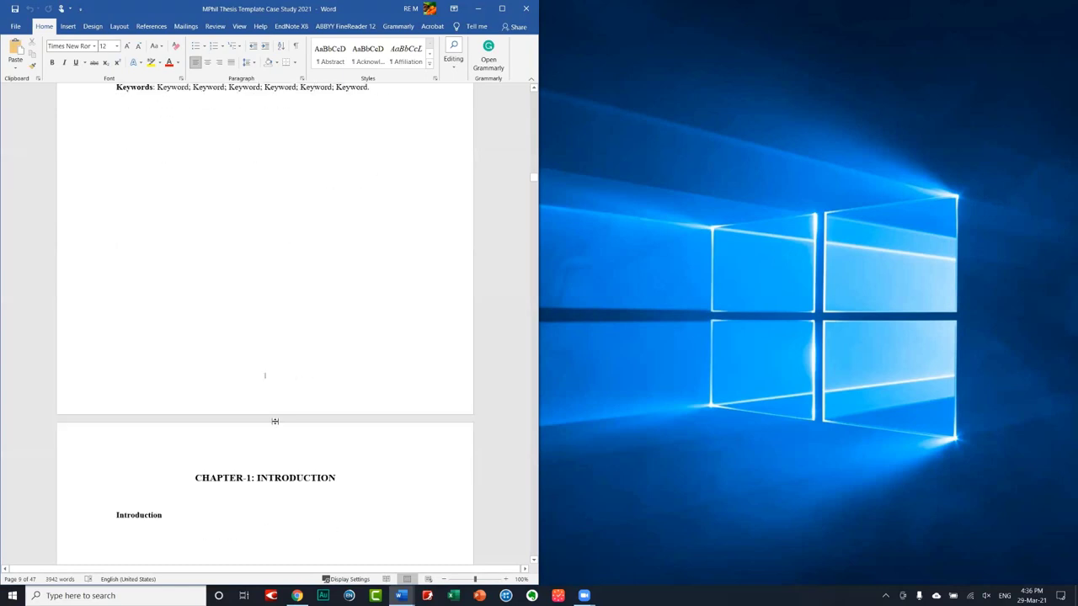
{"action": "scroll", "coordinate": [282, 411], "scroll_direction": "up", "scroll_amount": 4}
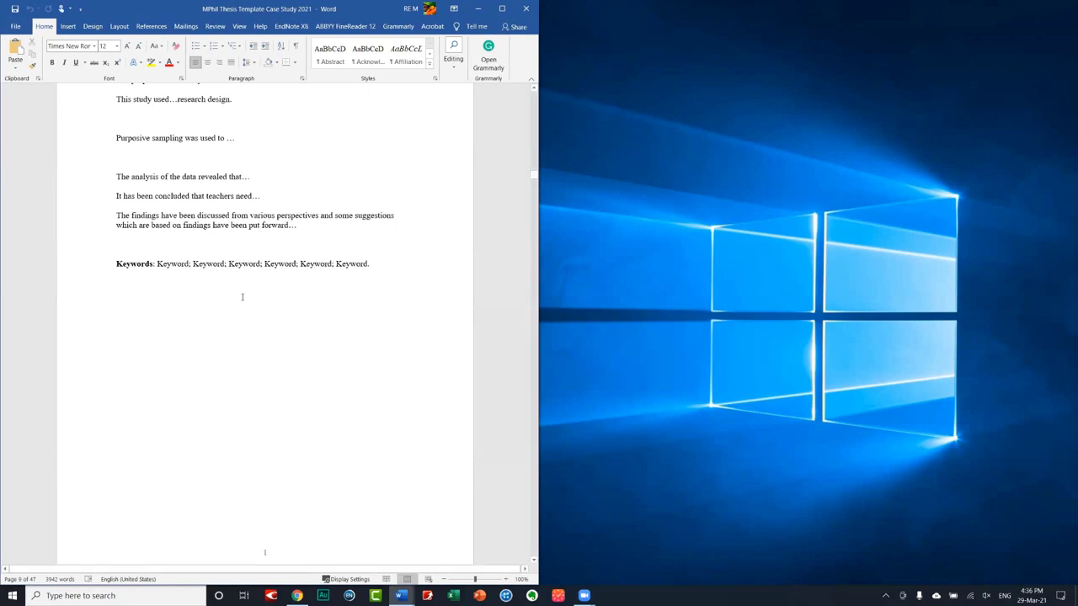
{"action": "scroll", "coordinate": [252, 297], "scroll_direction": "down", "scroll_amount": 1}
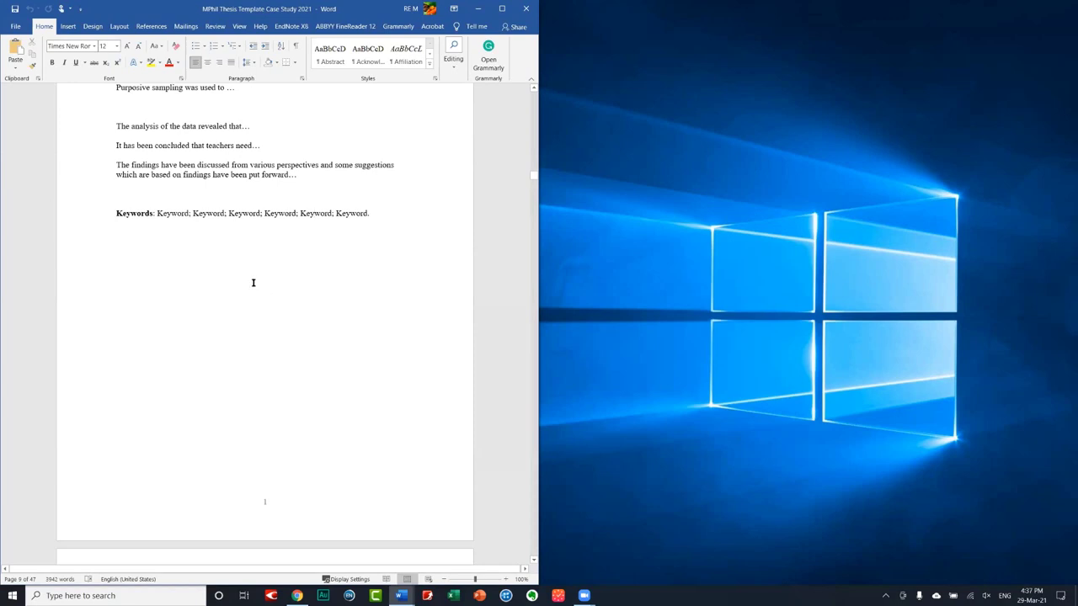
{"action": "scroll", "coordinate": [252, 280], "scroll_direction": "down", "scroll_amount": 3}
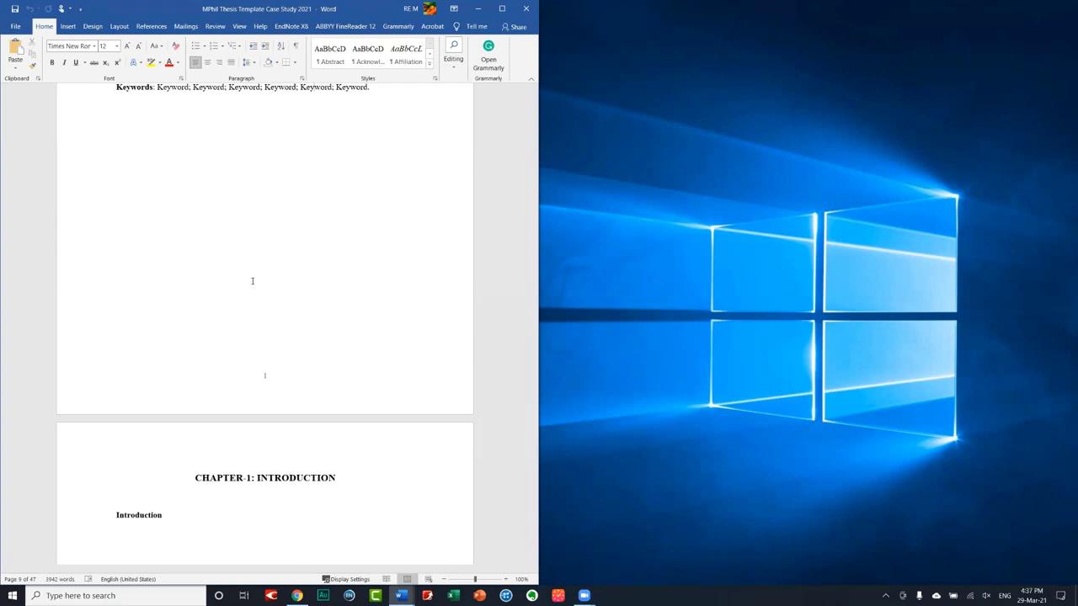
{"action": "scroll", "coordinate": [257, 278], "scroll_direction": "down", "scroll_amount": 2}
{"action": "scroll", "coordinate": [244, 261], "scroll_direction": "down", "scroll_amount": 1}
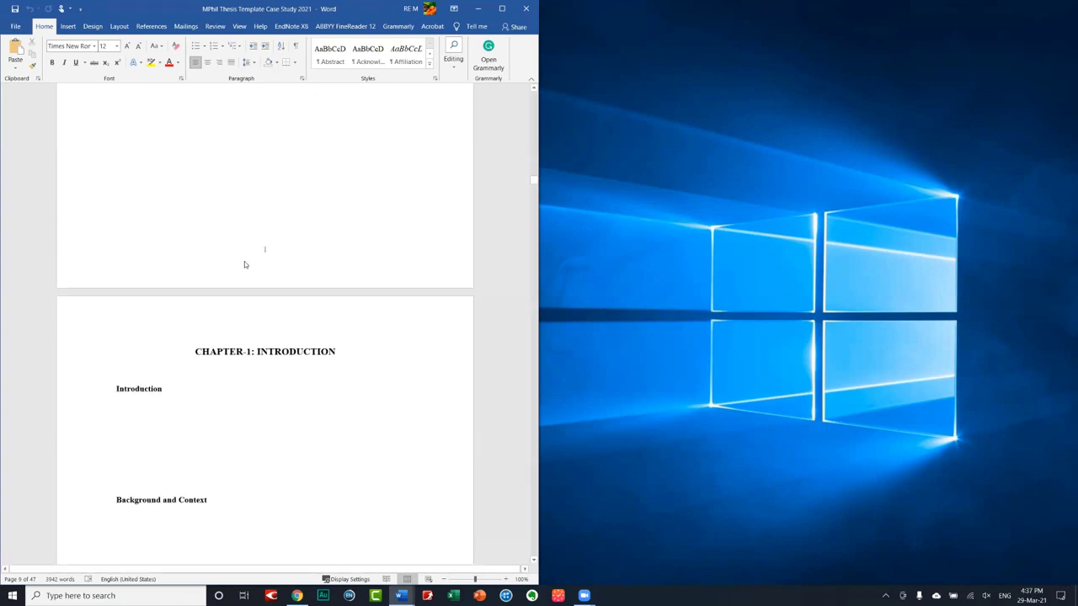
{"action": "scroll", "coordinate": [244, 265], "scroll_direction": "down", "scroll_amount": 2}
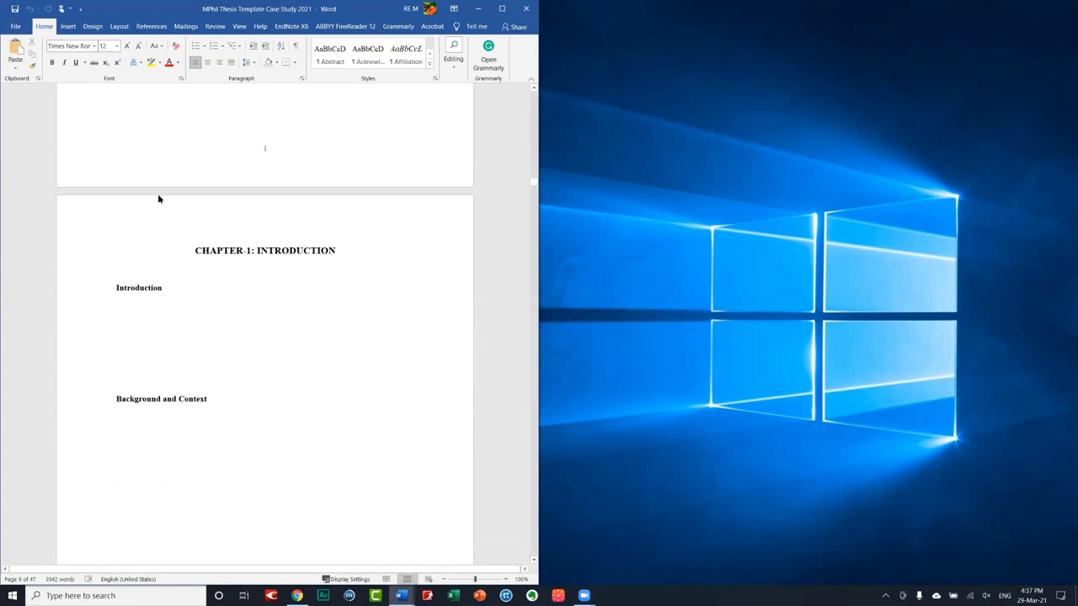
{"action": "left_click", "coordinate": [152, 303]}
{"action": "scroll", "coordinate": [147, 307], "scroll_direction": "down", "scroll_amount": 2}
{"action": "scroll", "coordinate": [158, 315], "scroll_direction": "down", "scroll_amount": 1}
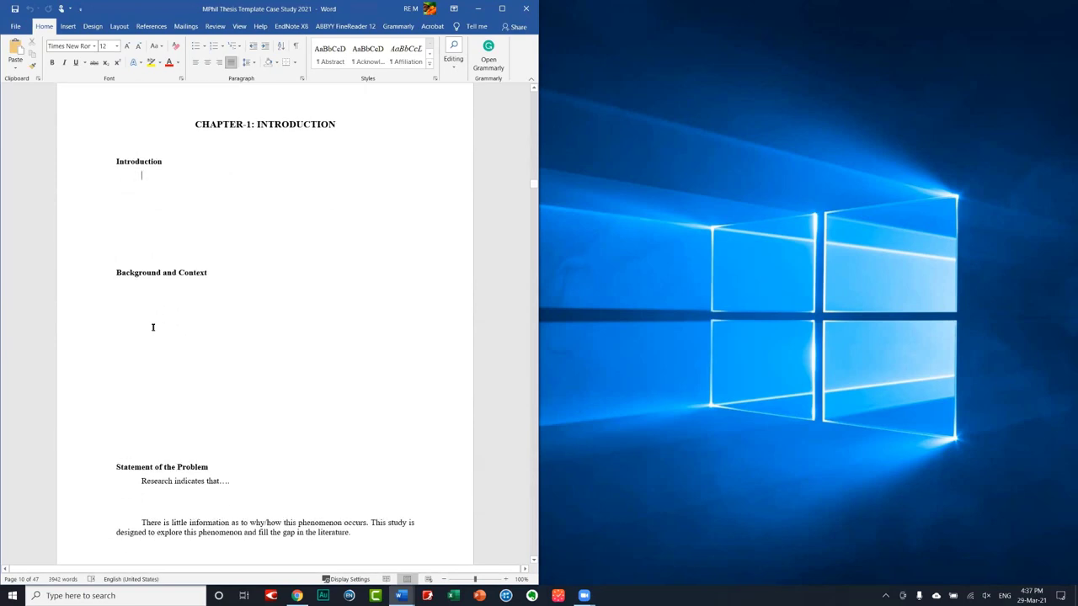
{"action": "scroll", "coordinate": [148, 320], "scroll_direction": "down", "scroll_amount": 2}
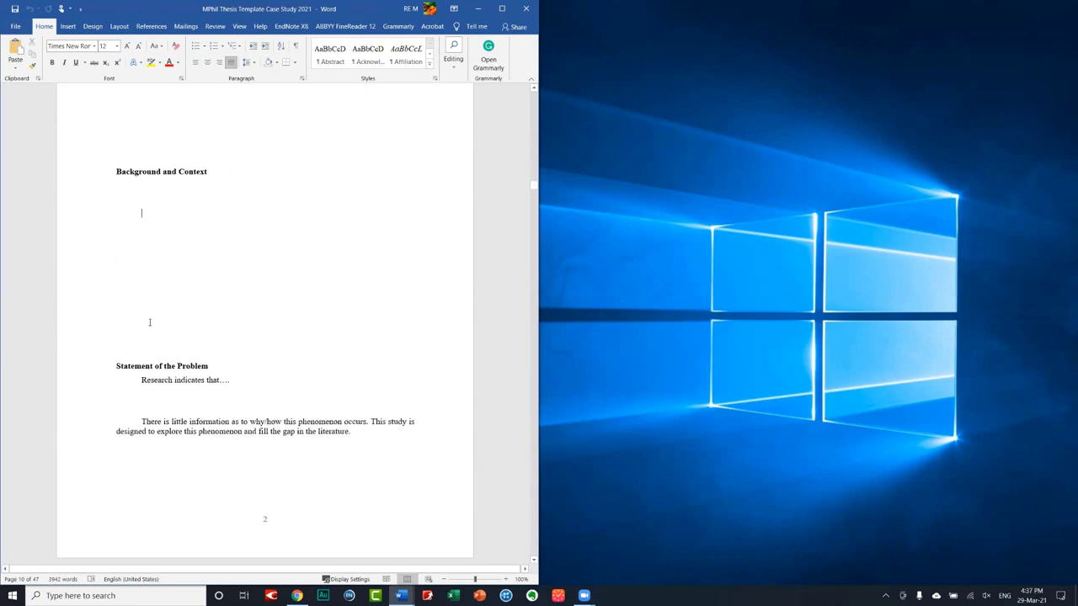
{"action": "scroll", "coordinate": [151, 309], "scroll_direction": "up", "scroll_amount": 1}
{"action": "scroll", "coordinate": [149, 286], "scroll_direction": "up", "scroll_amount": 1}
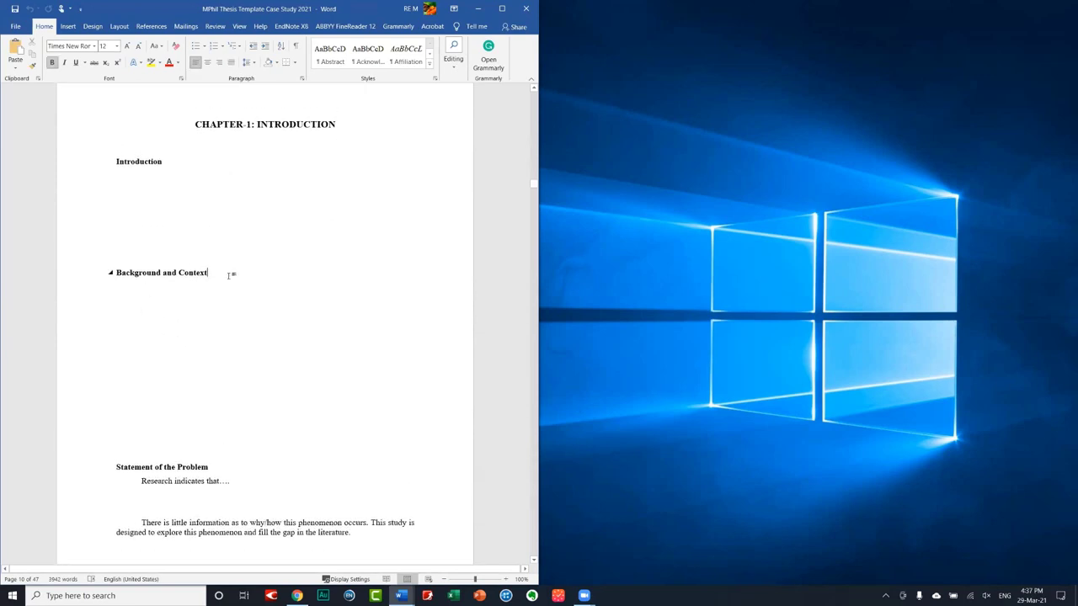
{"action": "triple_click", "coordinate": [185, 267]}
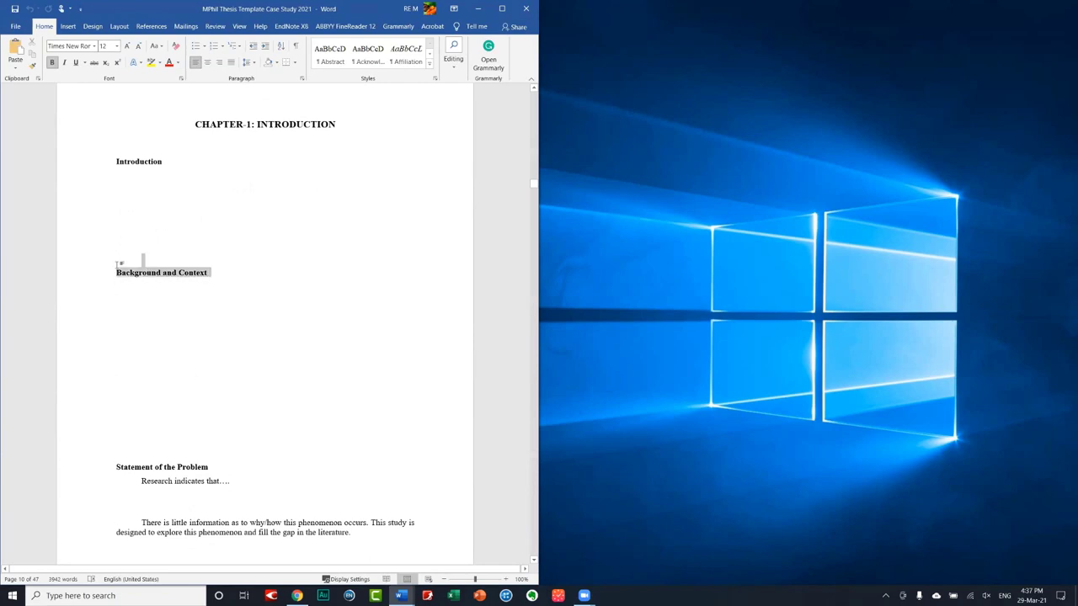
{"action": "left_click", "coordinate": [192, 331]}
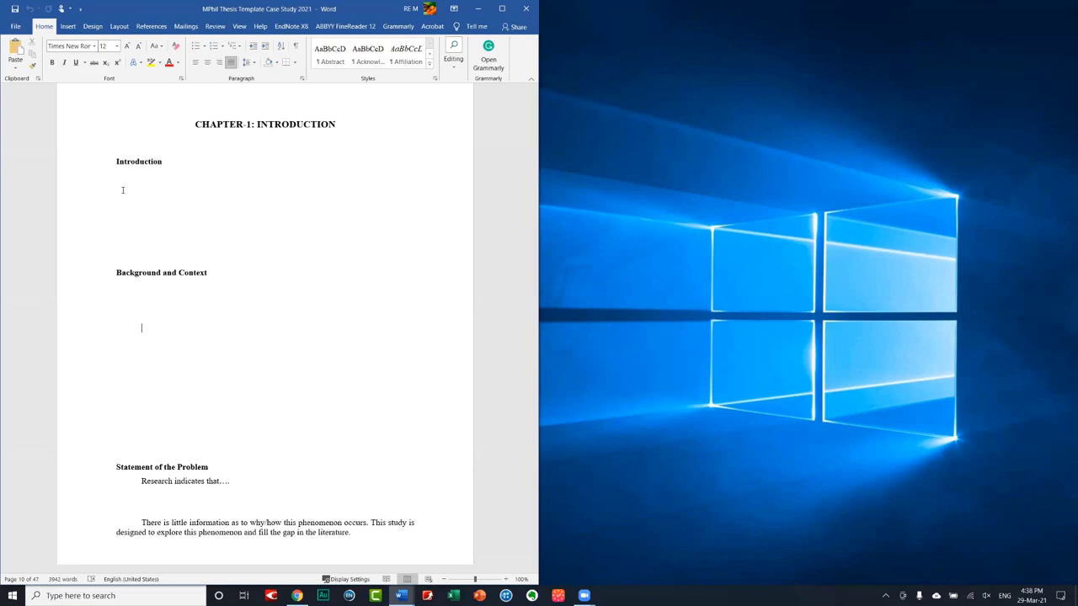
{"action": "scroll", "coordinate": [195, 253], "scroll_direction": "down", "scroll_amount": 3}
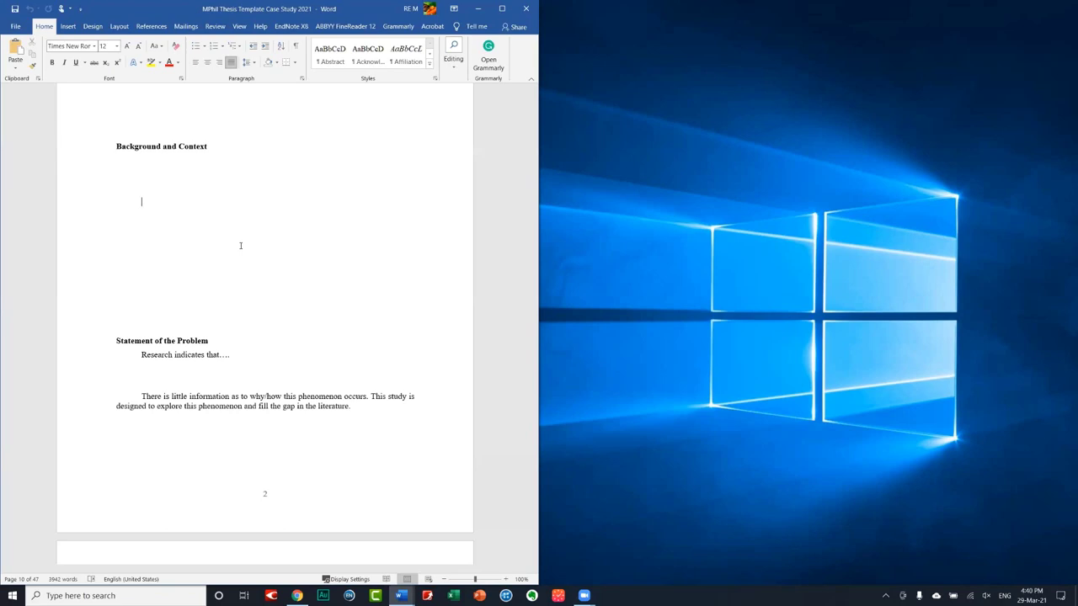
- Highlight the empty lines under Background and Context, then the 'Research indicates that…' line
{"action": "scroll", "coordinate": [225, 414], "scroll_direction": "down", "scroll_amount": 3}
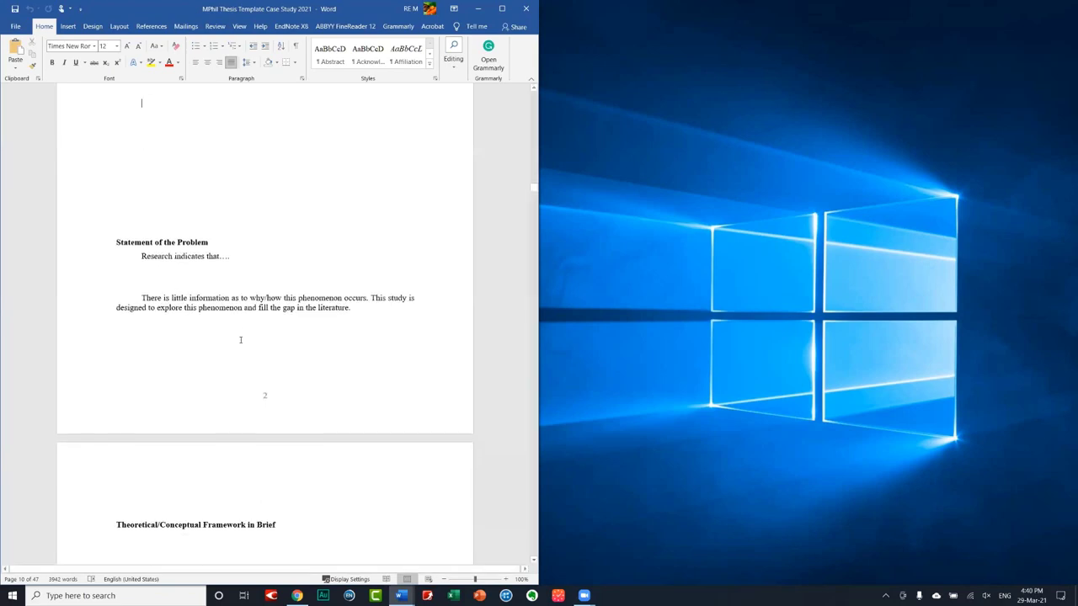
{"action": "left_click_drag", "start_coordinate": [129, 255], "coordinate": [375, 315]}
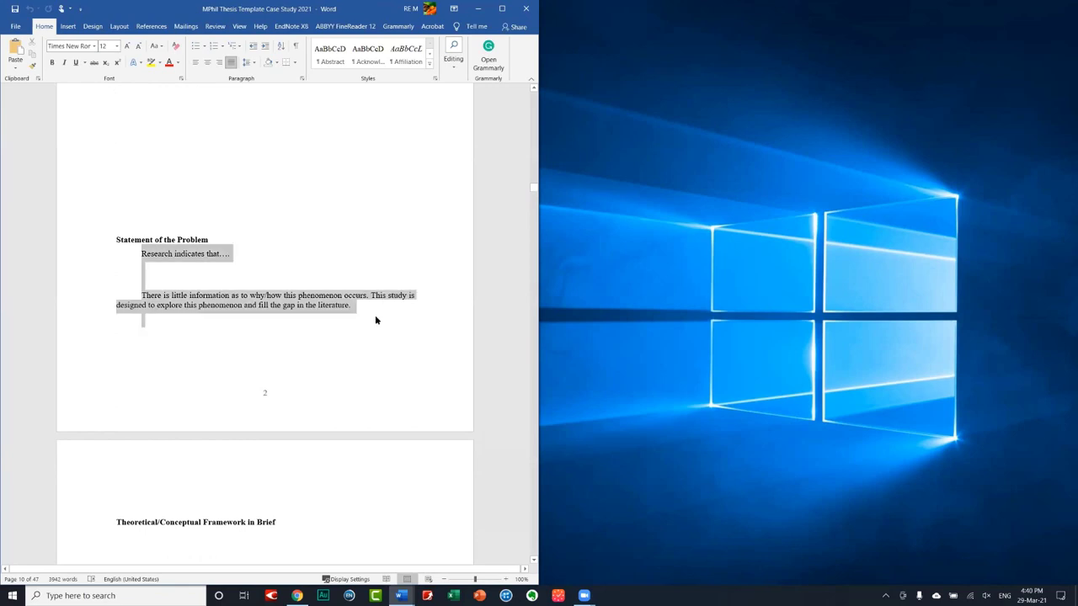
{"action": "scroll", "coordinate": [265, 421], "scroll_direction": "up", "scroll_amount": 1}
{"action": "scroll", "coordinate": [131, 246], "scroll_direction": "up", "scroll_amount": 3}
{"action": "left_click_drag", "start_coordinate": [132, 246], "coordinate": [321, 301]}
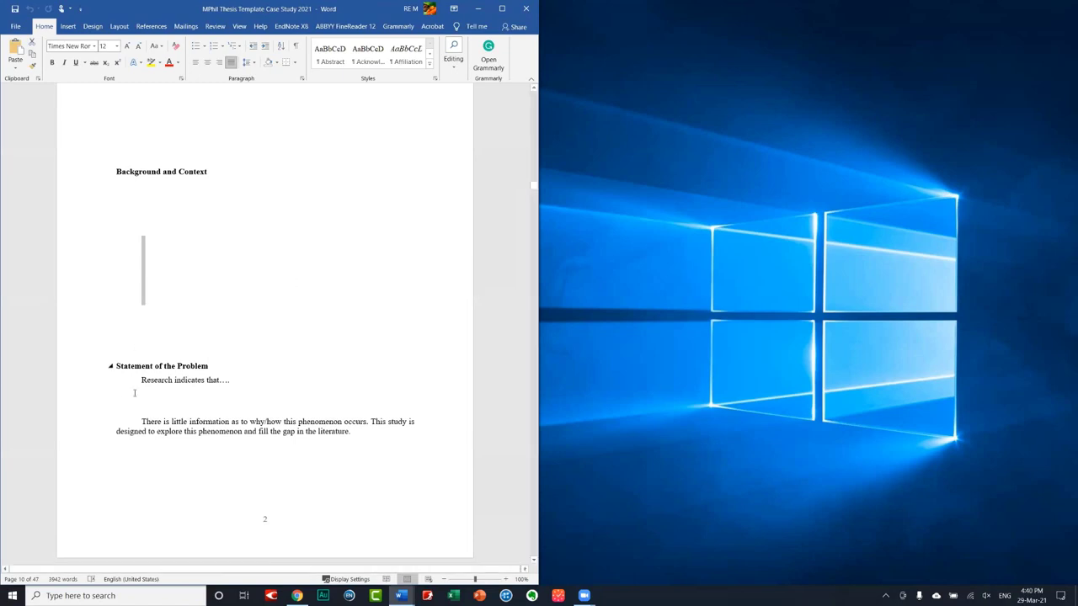
{"action": "left_click", "coordinate": [98, 382]}
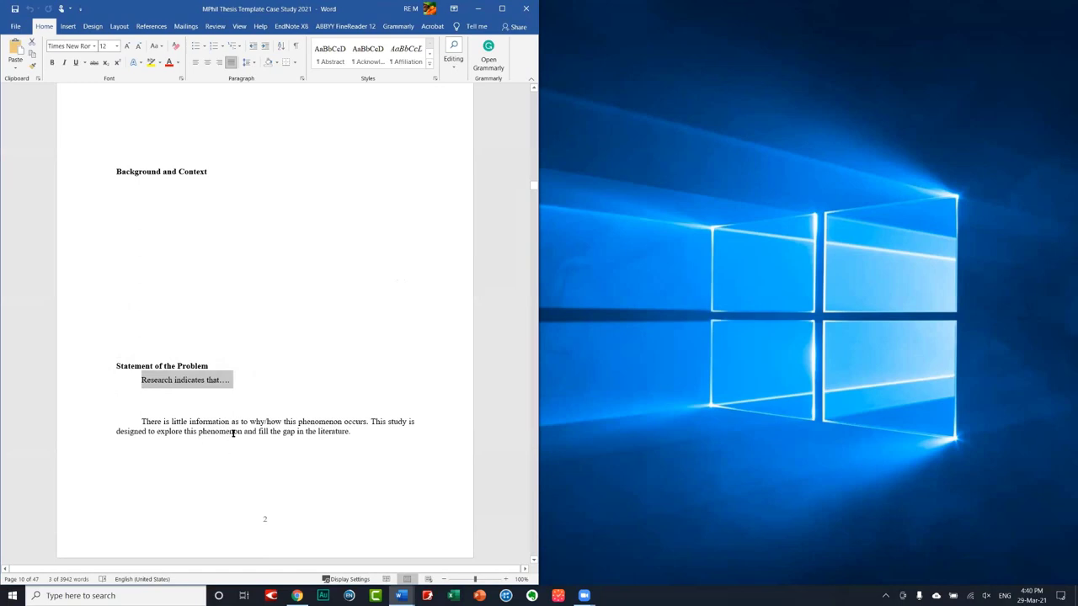
- Scroll down to the Theoretical/Conceptual Framework and Purpose, Objectives and Research Questions headings
{"action": "scroll", "coordinate": [287, 415], "scroll_direction": "down", "scroll_amount": 1}
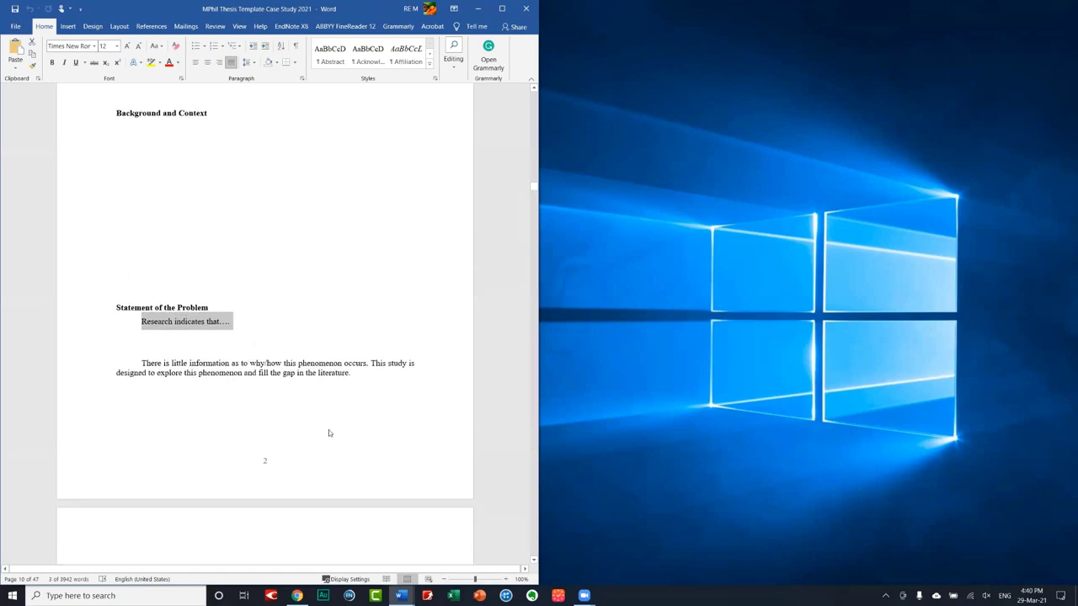
{"action": "scroll", "coordinate": [328, 430], "scroll_direction": "down", "scroll_amount": 2}
{"action": "scroll", "coordinate": [328, 429], "scroll_direction": "down", "scroll_amount": 2}
- Scroll to page 11 and place the cursor under the Theoretical/Conceptual Framework heading
{"action": "scroll", "coordinate": [329, 430], "scroll_direction": "down", "scroll_amount": 2}
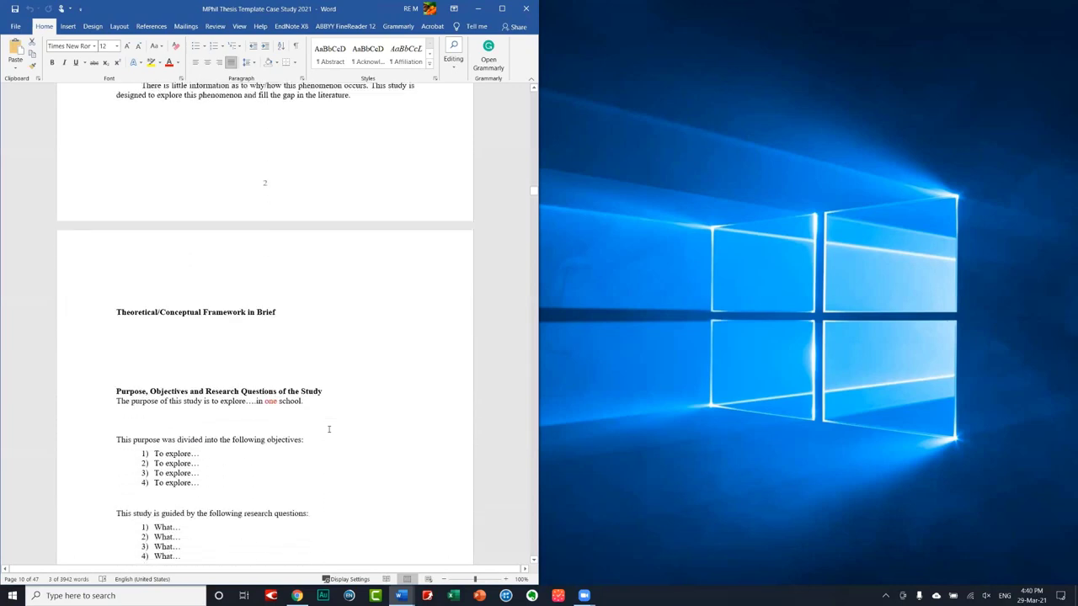
{"action": "left_click", "coordinate": [218, 341]}
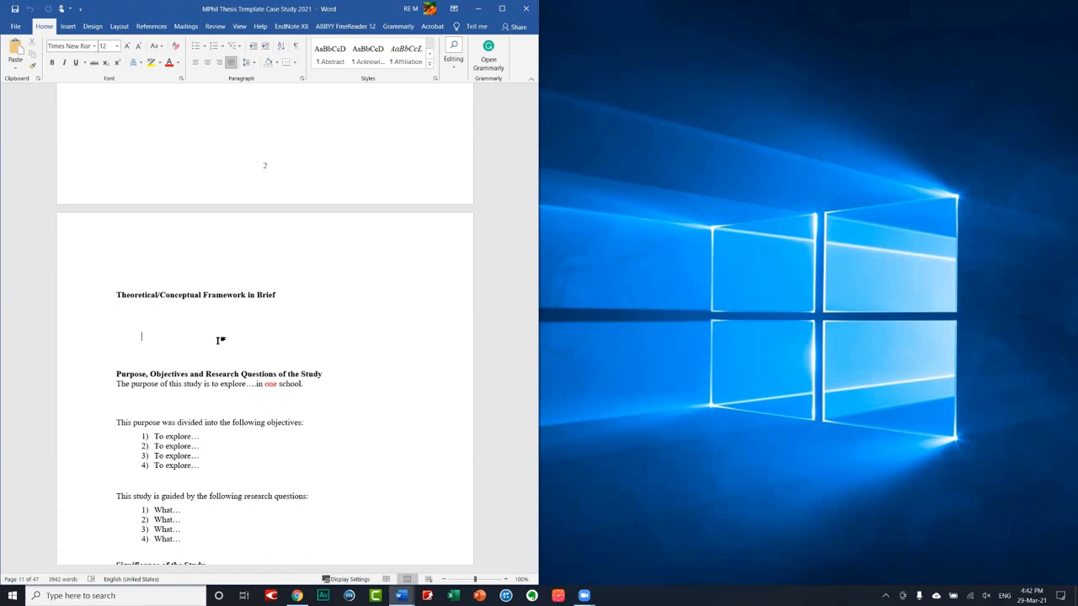
{"action": "left_click", "coordinate": [139, 373]}
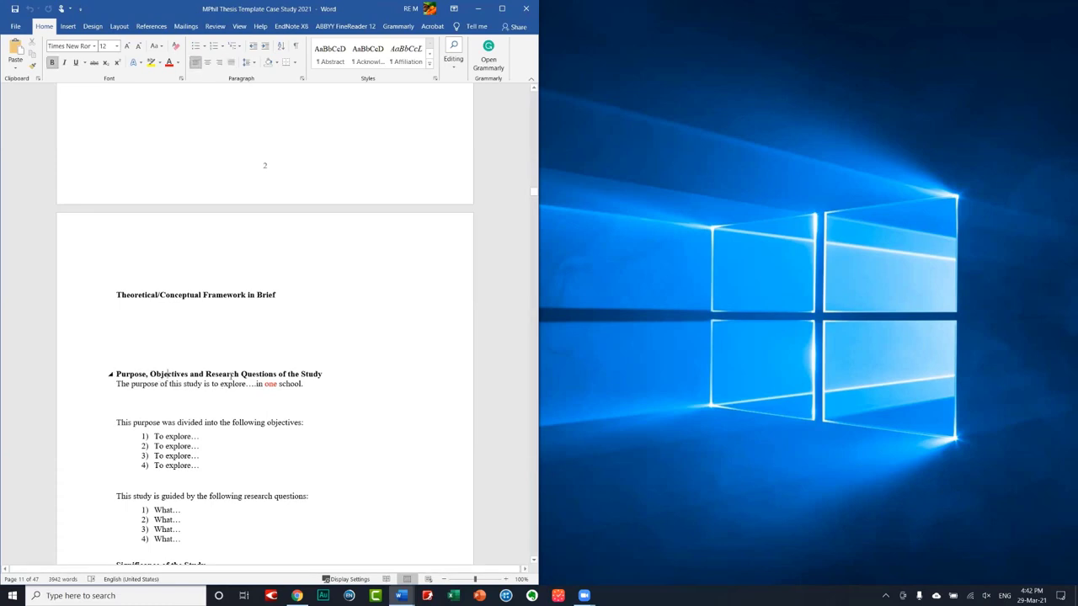
{"action": "scroll", "coordinate": [301, 488], "scroll_direction": "down", "scroll_amount": 2}
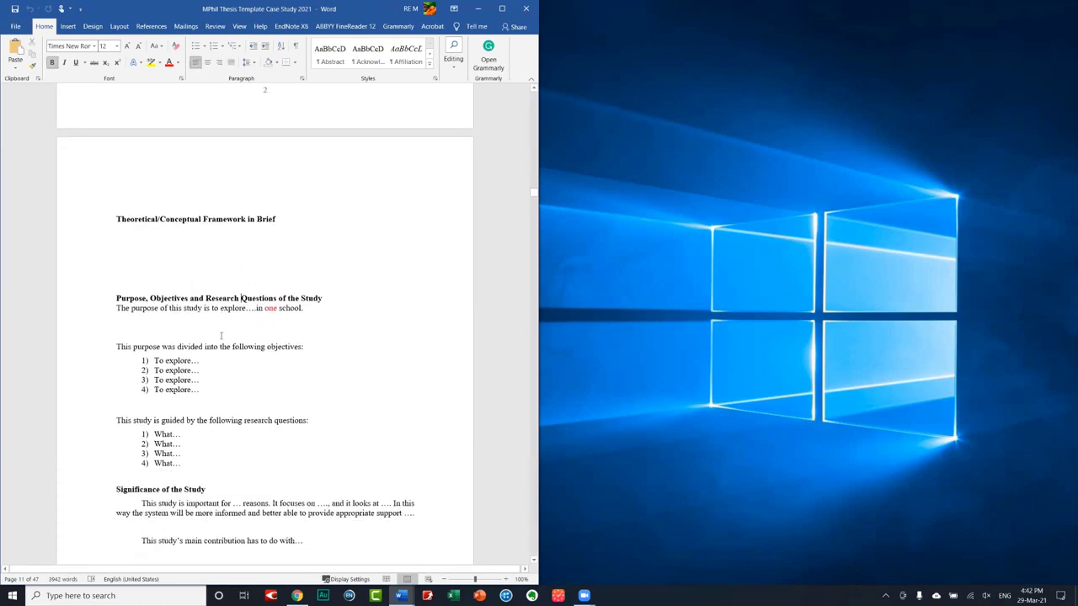
{"action": "left_click", "coordinate": [223, 335]}
{"action": "scroll", "coordinate": [137, 317], "scroll_direction": "down", "scroll_amount": 1}
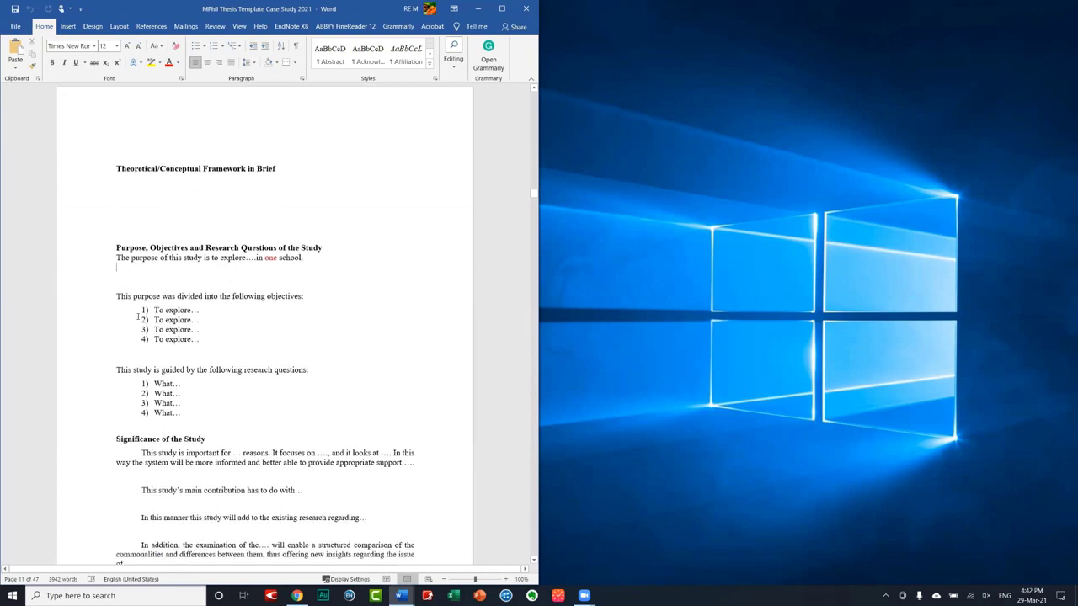
{"action": "left_click", "coordinate": [213, 326]}
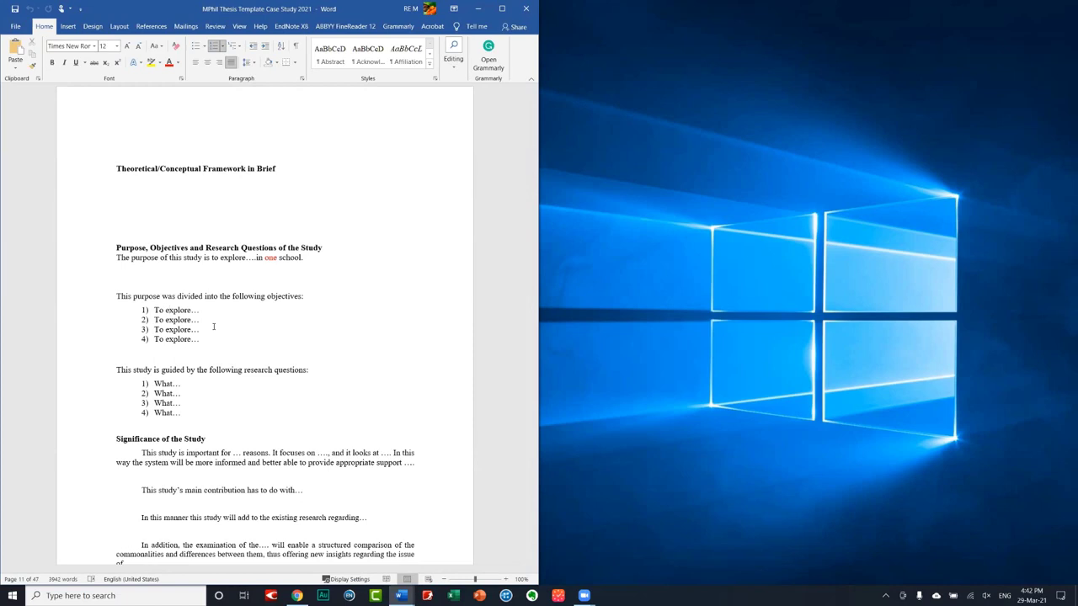
{"action": "left_click", "coordinate": [126, 247]}
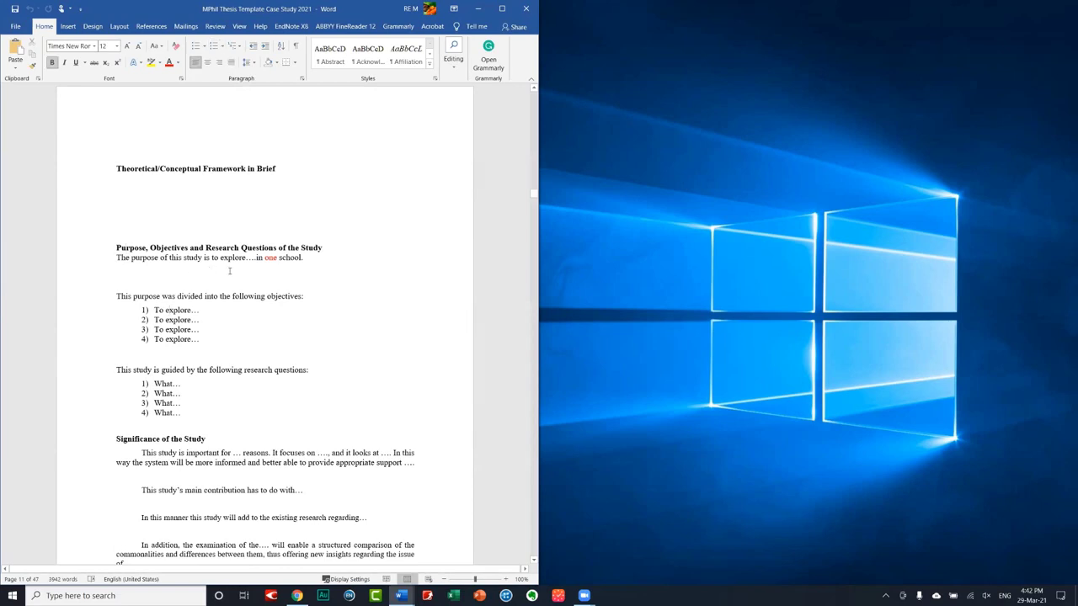
{"action": "left_click", "coordinate": [209, 309]}
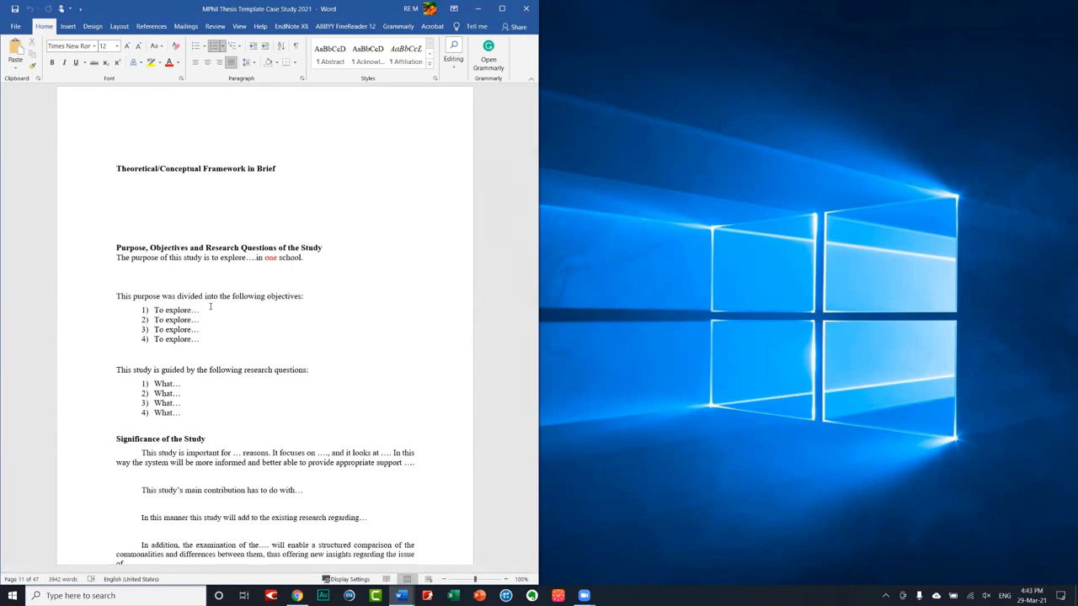
{"action": "scroll", "coordinate": [210, 320], "scroll_direction": "down", "scroll_amount": 2}
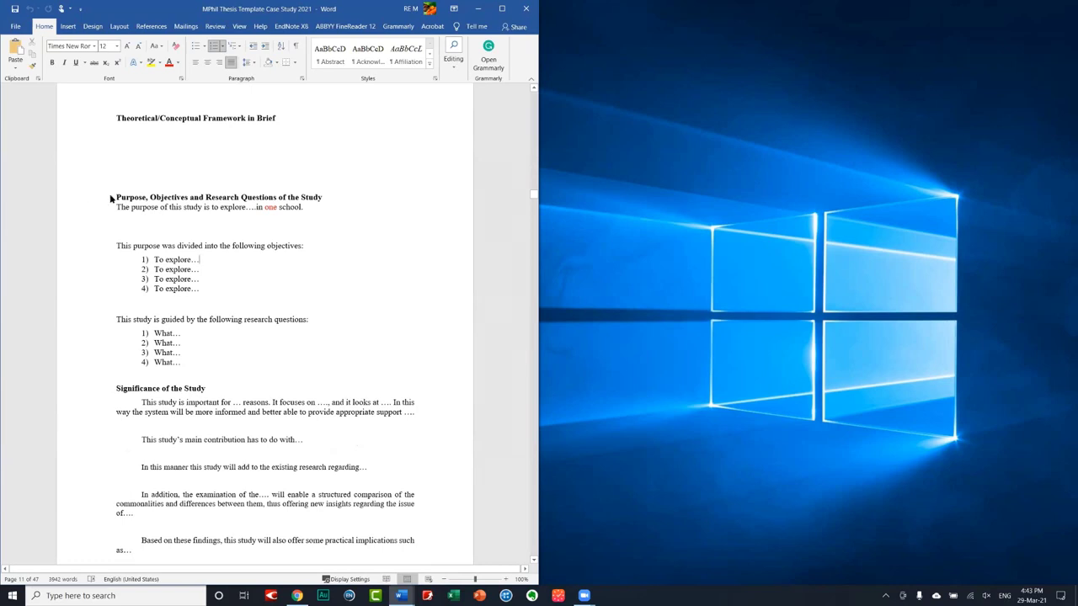
{"action": "left_click_drag", "start_coordinate": [111, 197], "coordinate": [164, 370]}
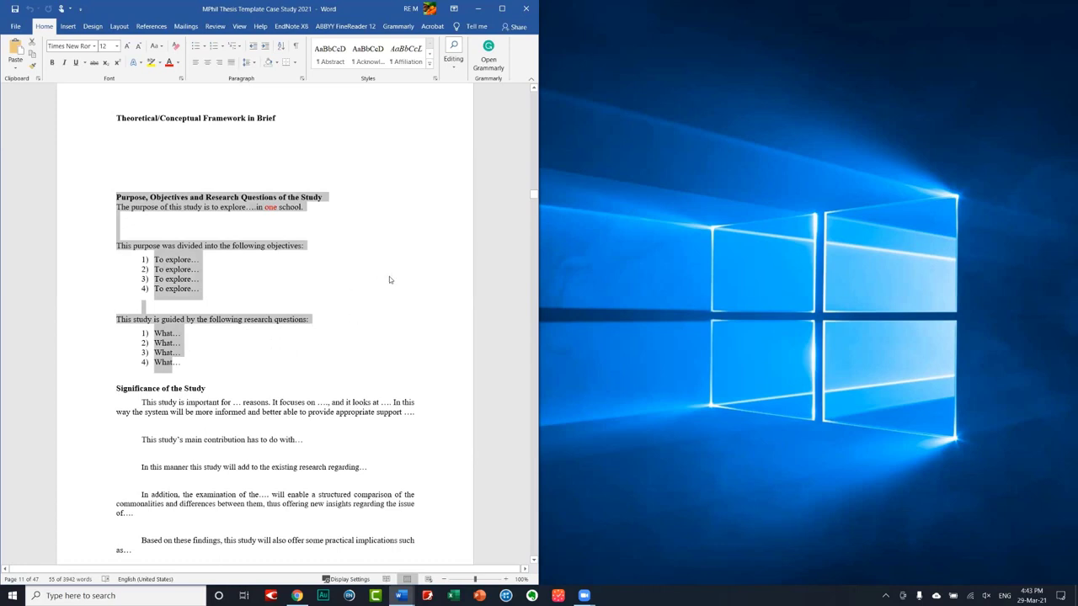
{"action": "scroll", "coordinate": [389, 279], "scroll_direction": "down", "scroll_amount": 1}
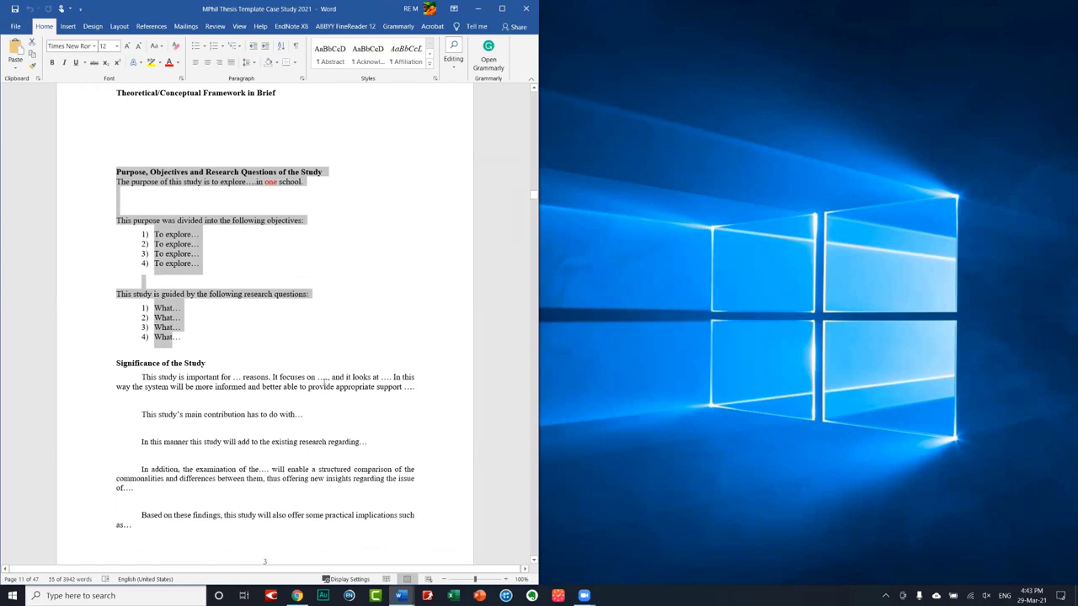
{"action": "left_click", "coordinate": [165, 441]}
{"action": "scroll", "coordinate": [227, 394], "scroll_direction": "down", "scroll_amount": 2}
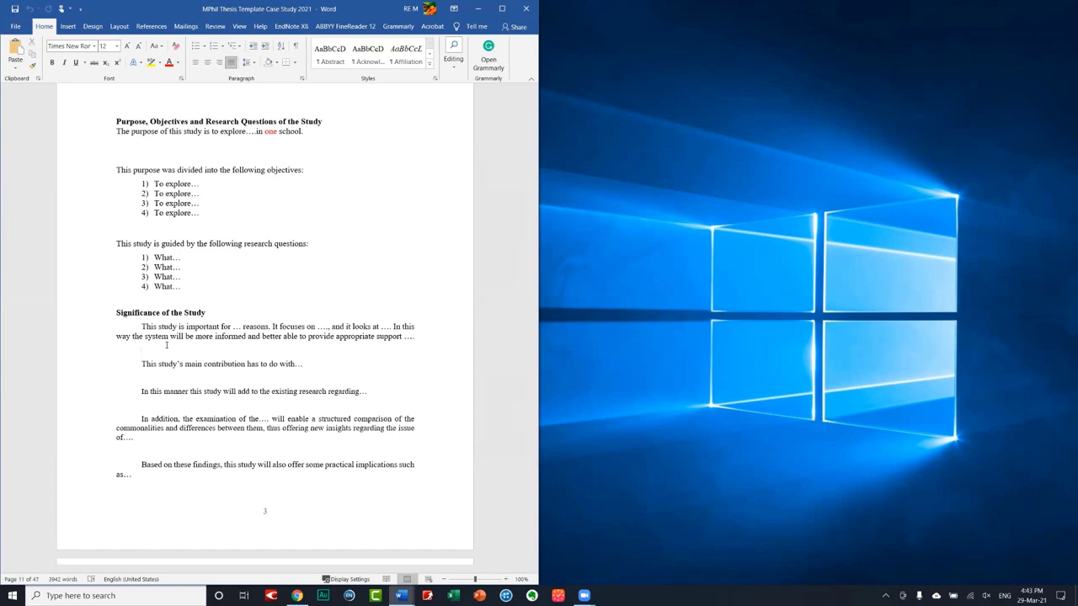
{"action": "left_click", "coordinate": [149, 348]}
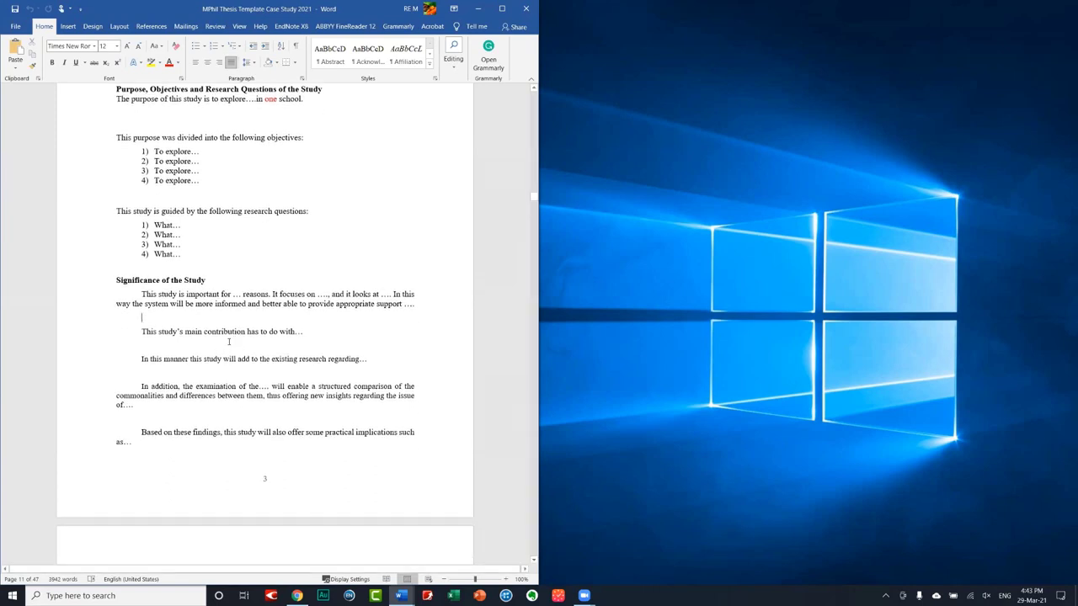
{"action": "scroll", "coordinate": [224, 345], "scroll_direction": "down", "scroll_amount": 5}
{"action": "scroll", "coordinate": [224, 342], "scroll_direction": "down", "scroll_amount": 5}
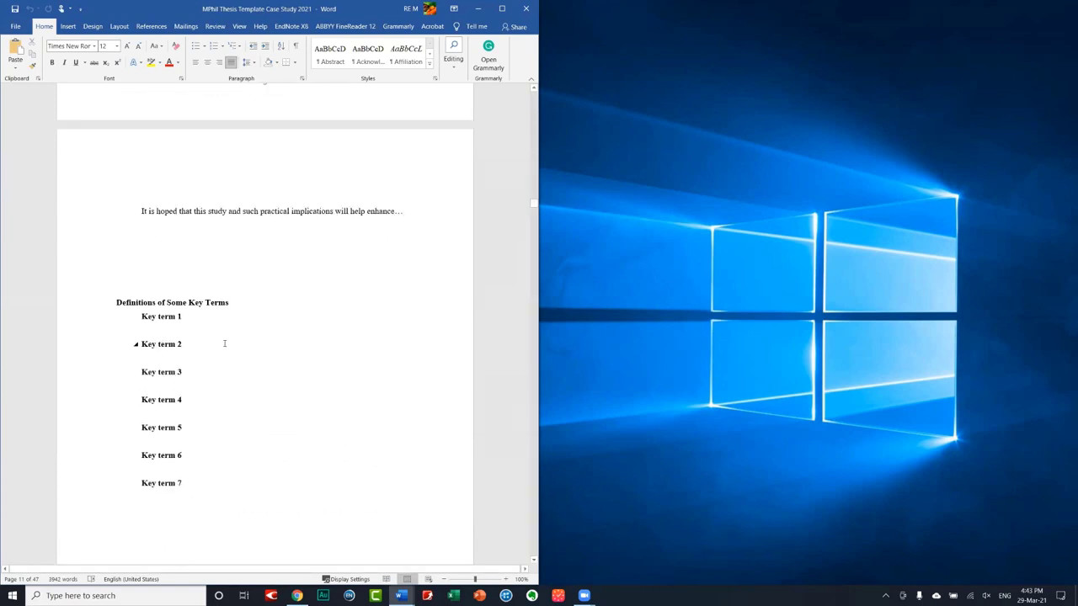
{"action": "scroll", "coordinate": [224, 337], "scroll_direction": "up", "scroll_amount": 3}
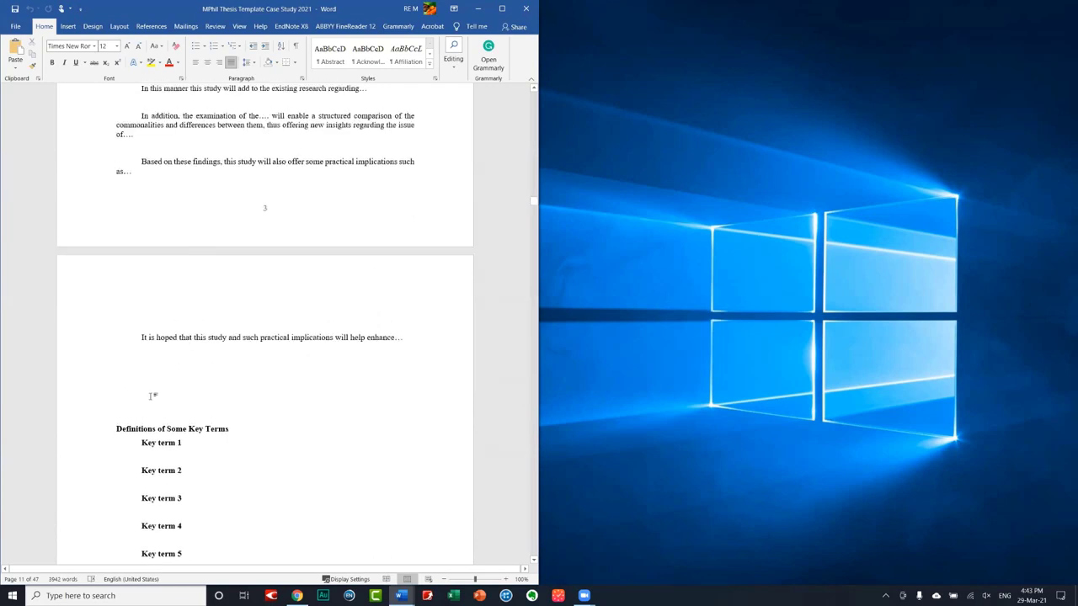
- Delete the blank lines above Definitions of Some Key Terms, then switch to the browser
{"action": "left_click", "coordinate": [62, 393]}
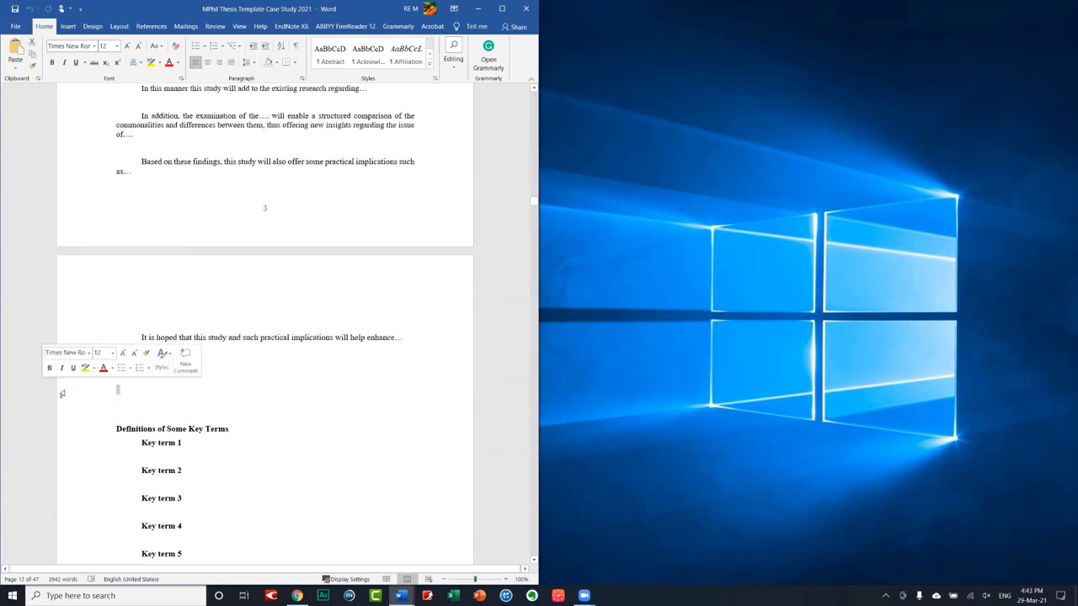
{"action": "key", "text": "BackSpace"}
{"action": "key", "text": "BackSpace"}
{"action": "key", "text": "BackSpace"}
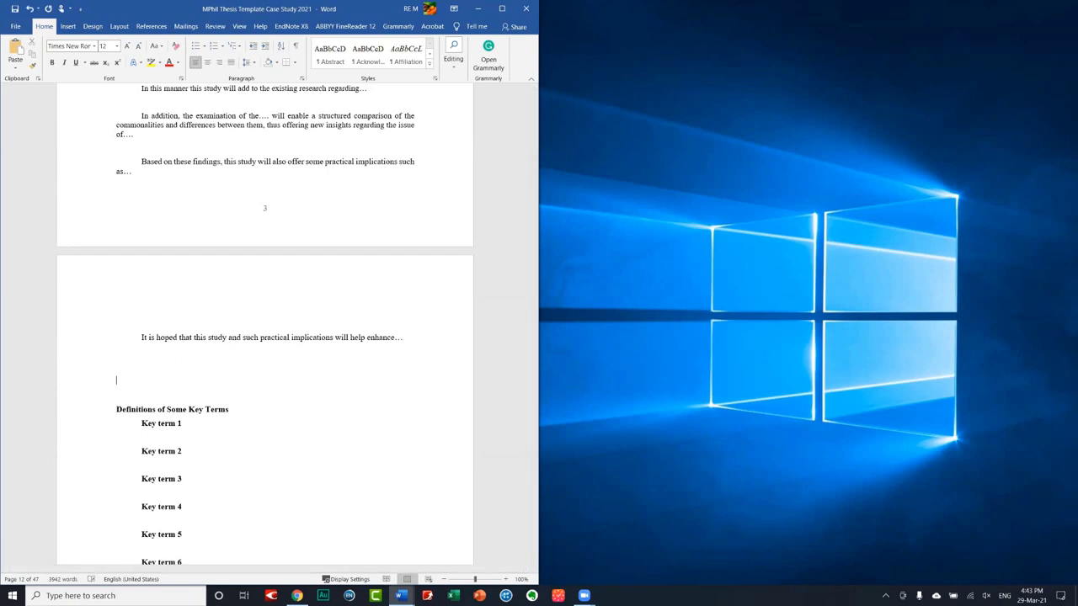
{"action": "key", "text": "BackSpace"}
{"action": "key", "text": "BackSpace"}
{"action": "key", "text": "BackSpace"}
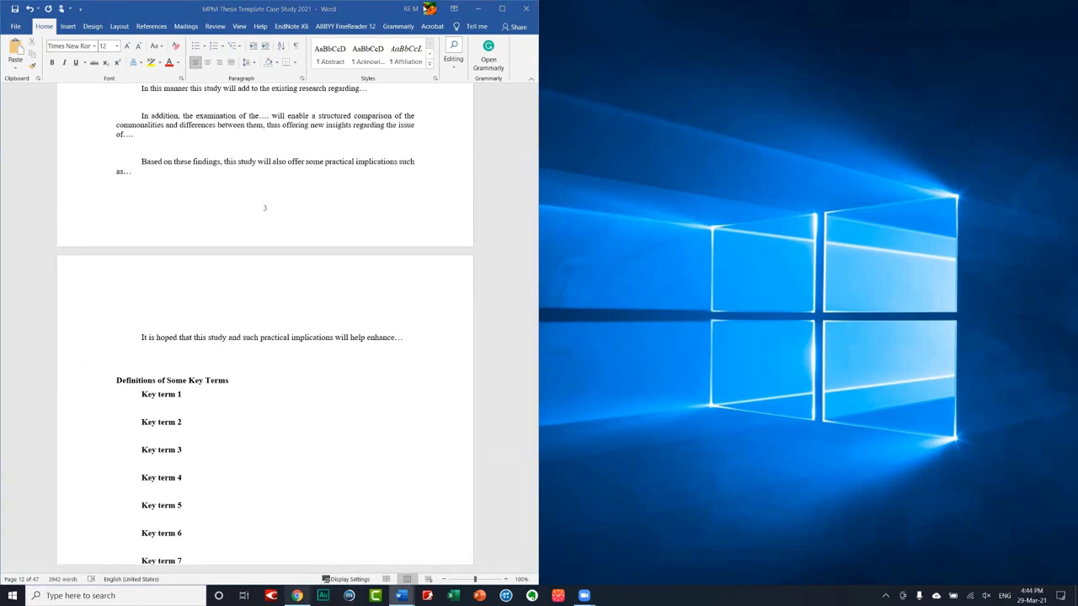
{"action": "key", "text": "alt+Tab"}
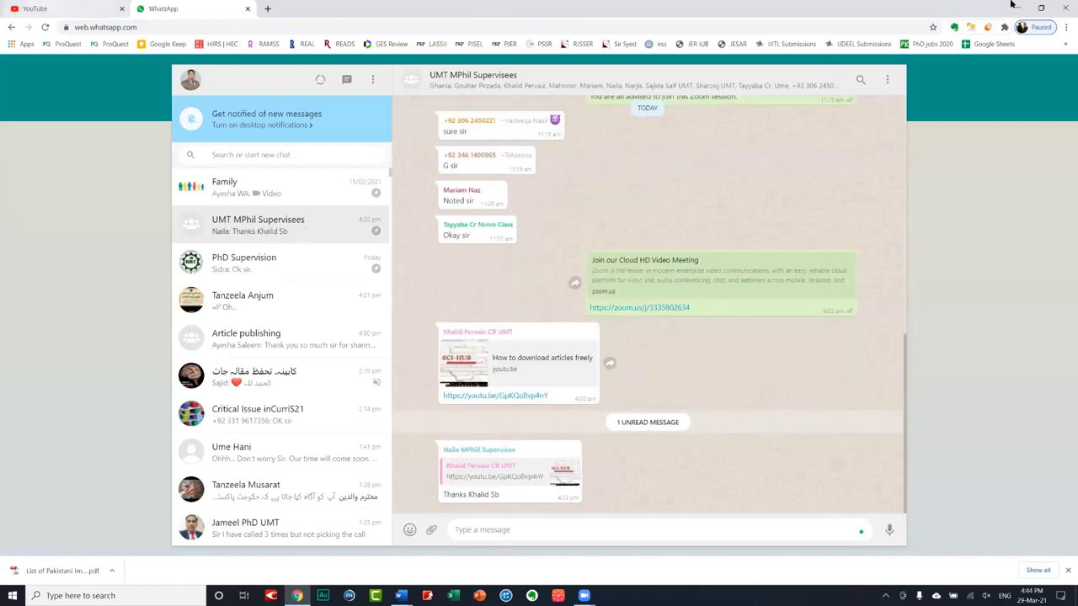
- Switch Chrome to the YouTube tab and minimize it to return to the Word thesis
{"action": "key", "text": "ctrl+shift+Tab"}
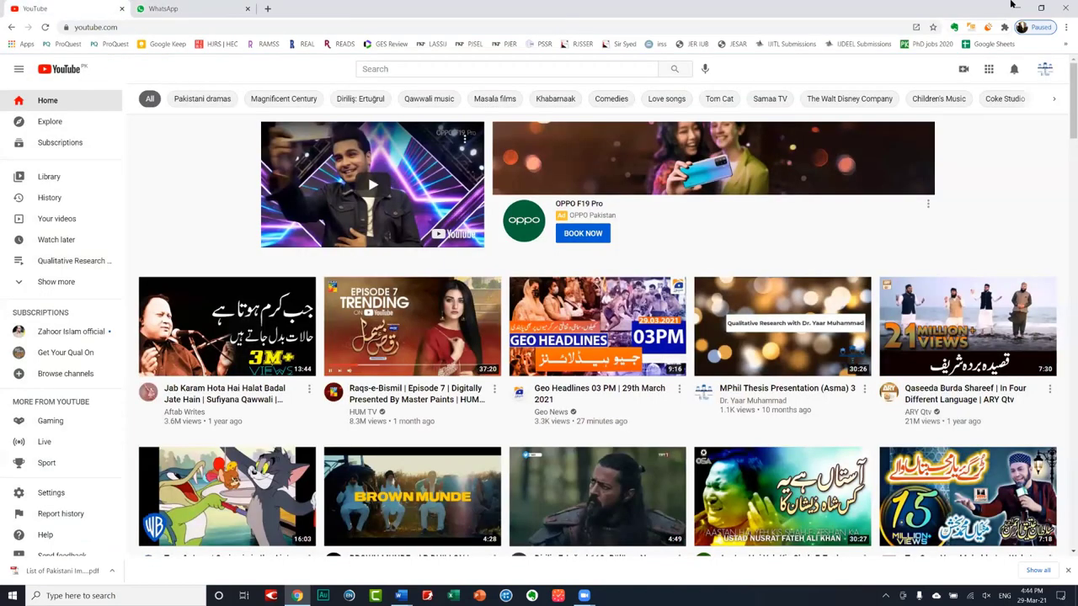
{"action": "left_click", "coordinate": [297, 596]}
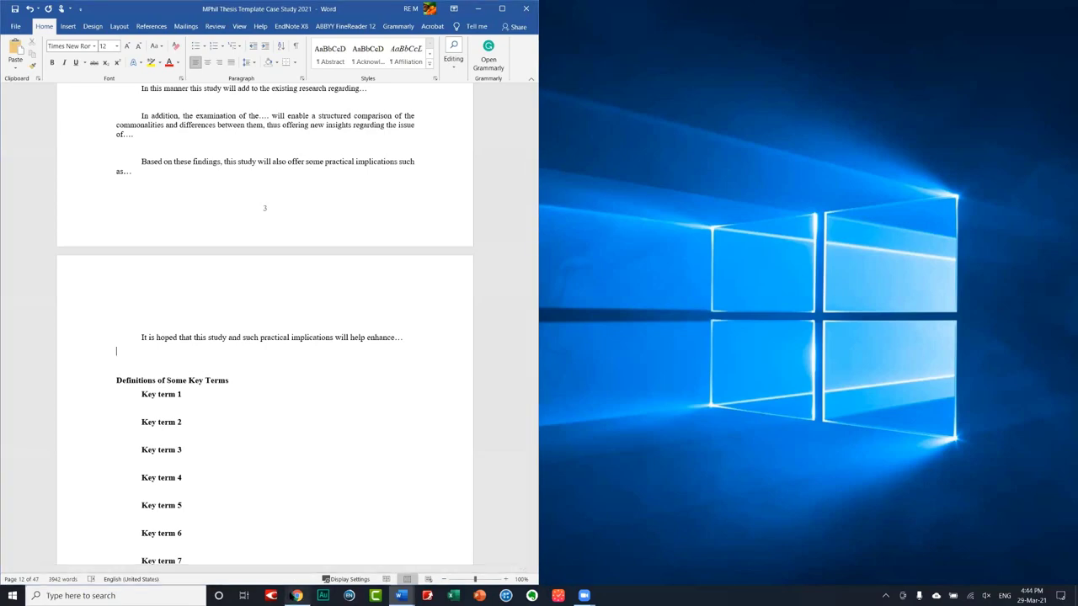
- Maximize the Word window and switch the zoom to One Page view
{"action": "left_click", "coordinate": [297, 595]}
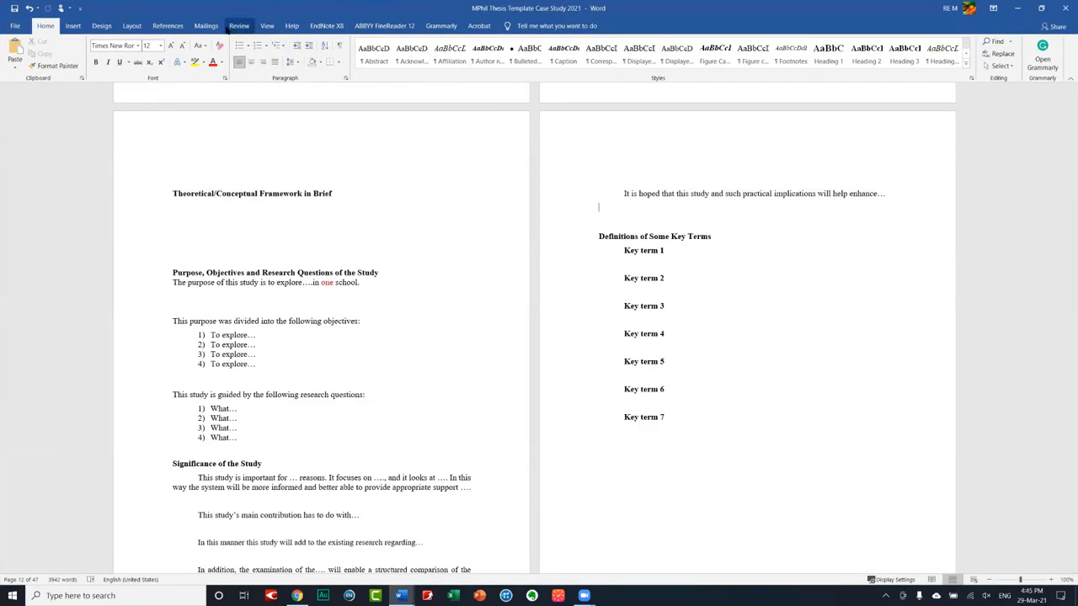
{"action": "left_click", "coordinate": [266, 26]}
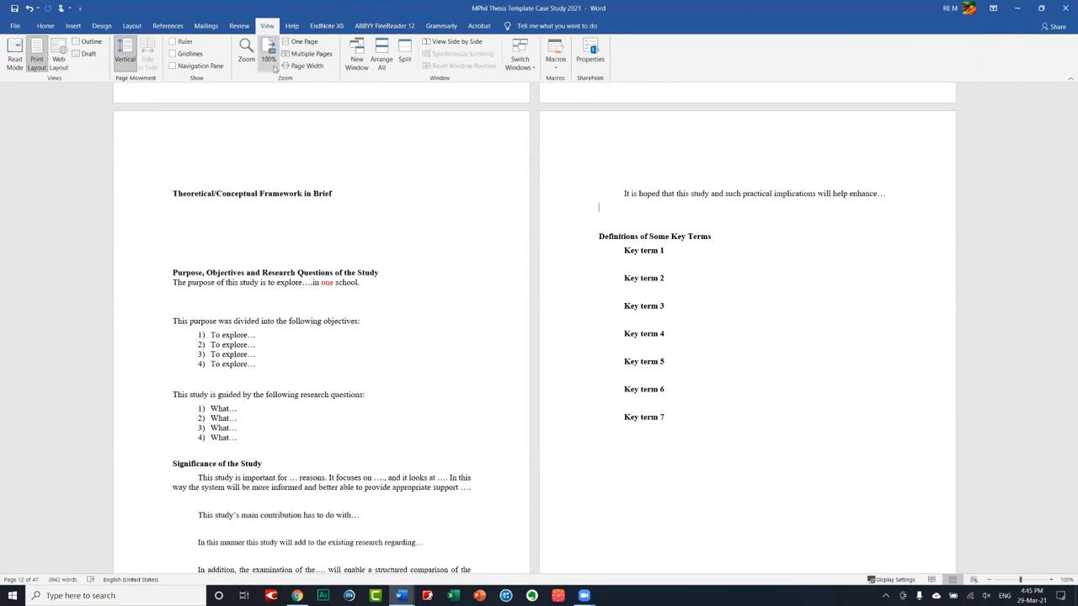
{"action": "left_click", "coordinate": [300, 42]}
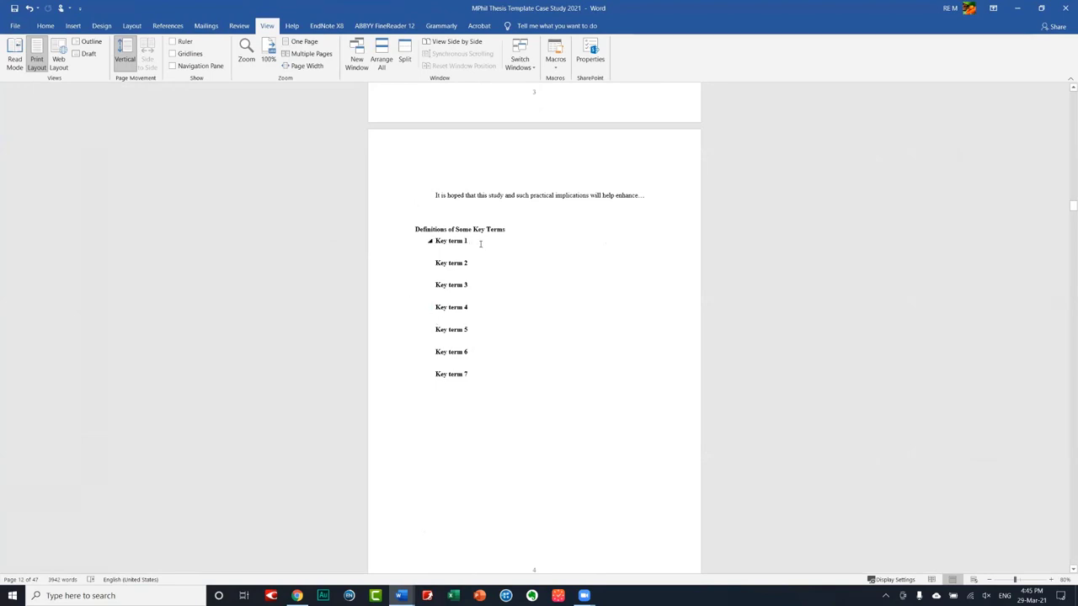
{"action": "scroll", "coordinate": [481, 243], "scroll_direction": "up", "scroll_amount": 2}
{"action": "scroll", "coordinate": [471, 219], "scroll_direction": "up", "scroll_amount": 1}
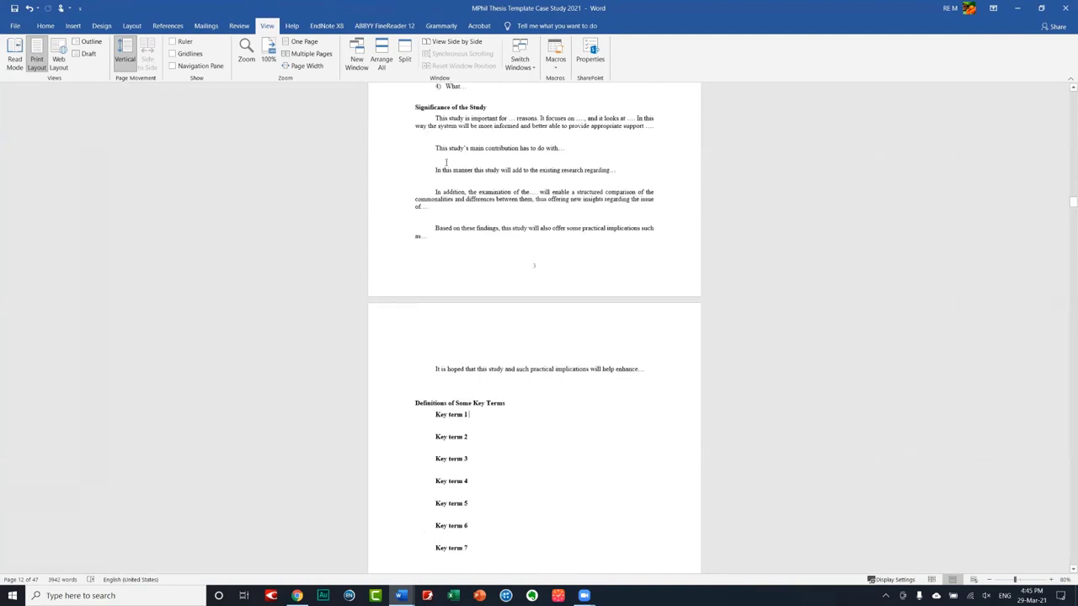
{"action": "scroll", "coordinate": [446, 169], "scroll_direction": "up", "scroll_amount": 2}
{"action": "left_click_drag", "start_coordinate": [436, 126], "coordinate": [566, 392]}
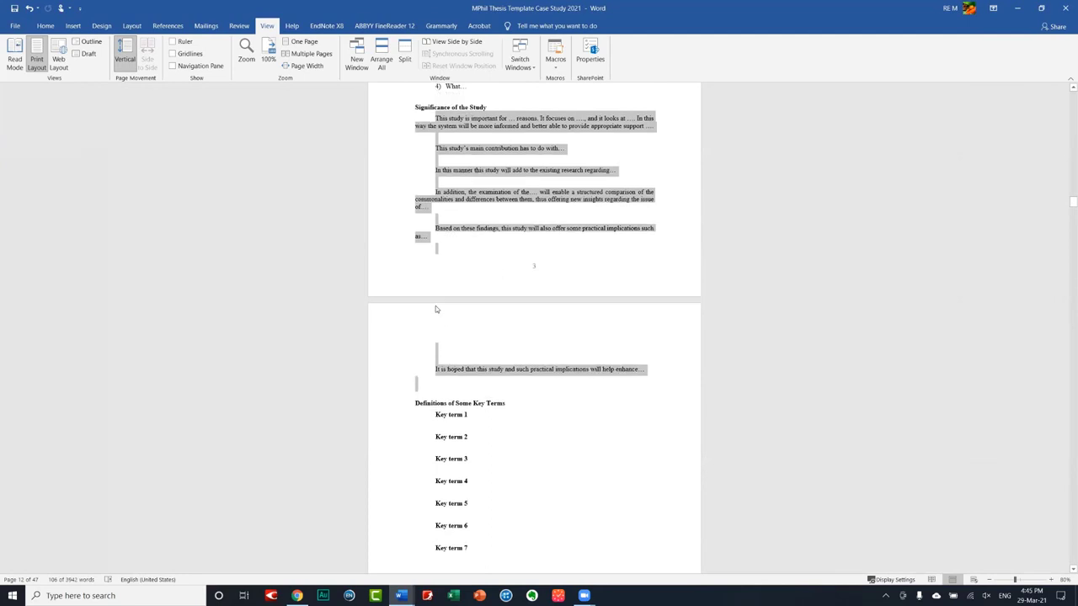
{"action": "scroll", "coordinate": [447, 329], "scroll_direction": "down", "scroll_amount": 2}
{"action": "left_click", "coordinate": [469, 343]}
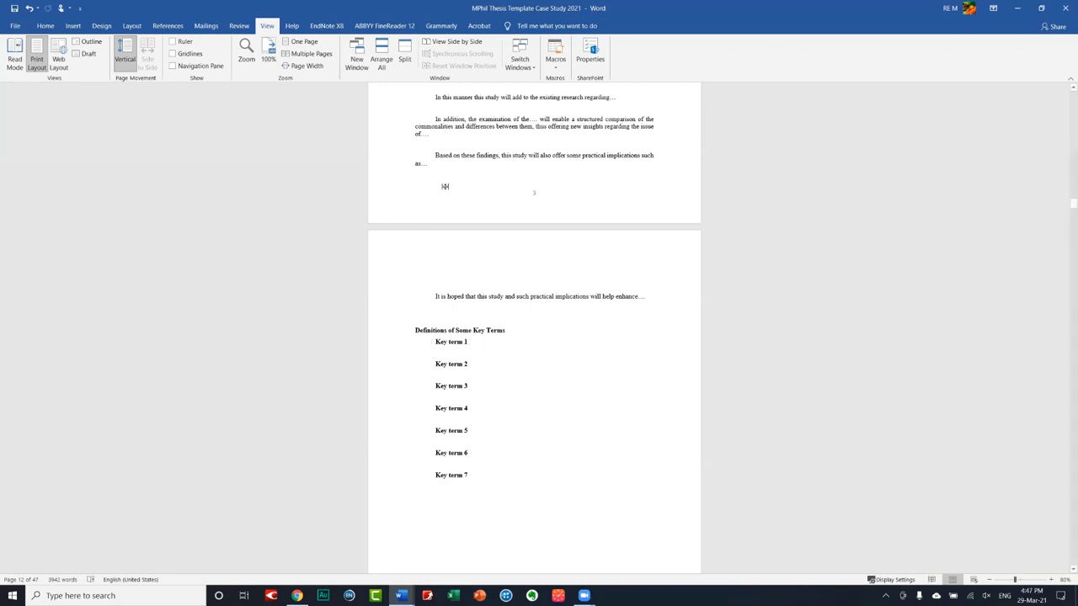
- Scroll past the Key Terms page to the CHAPTER 2: LITERATURE REVIEW page
{"action": "scroll", "coordinate": [396, 289], "scroll_direction": "down", "scroll_amount": 1}
{"action": "scroll", "coordinate": [391, 265], "scroll_direction": "down", "scroll_amount": 2}
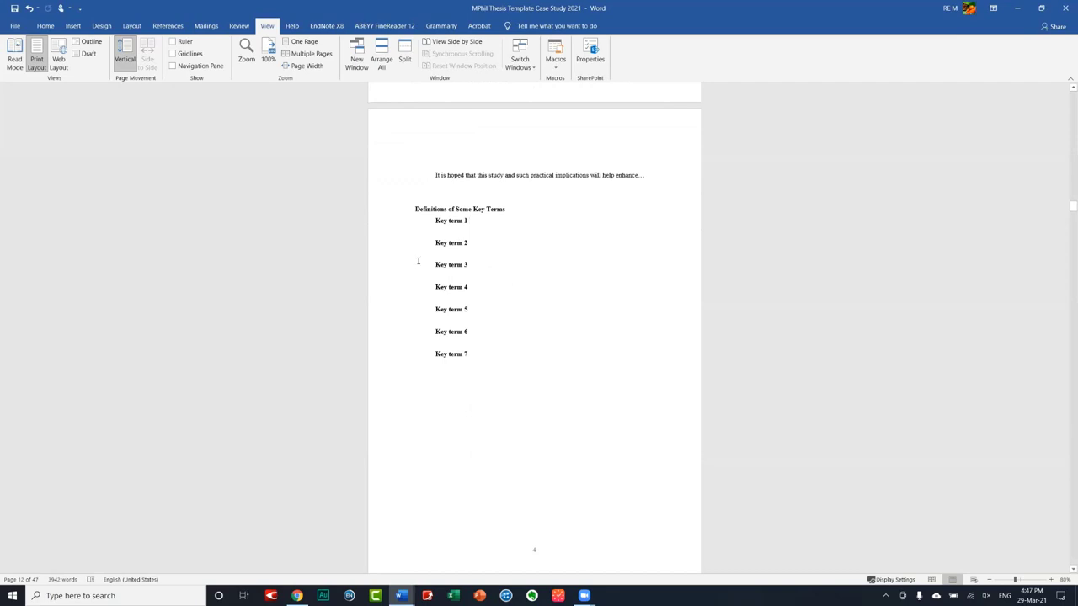
{"action": "scroll", "coordinate": [418, 261], "scroll_direction": "down", "scroll_amount": 3}
{"action": "scroll", "coordinate": [414, 260], "scroll_direction": "down", "scroll_amount": 3}
{"action": "scroll", "coordinate": [376, 247], "scroll_direction": "down", "scroll_amount": 3}
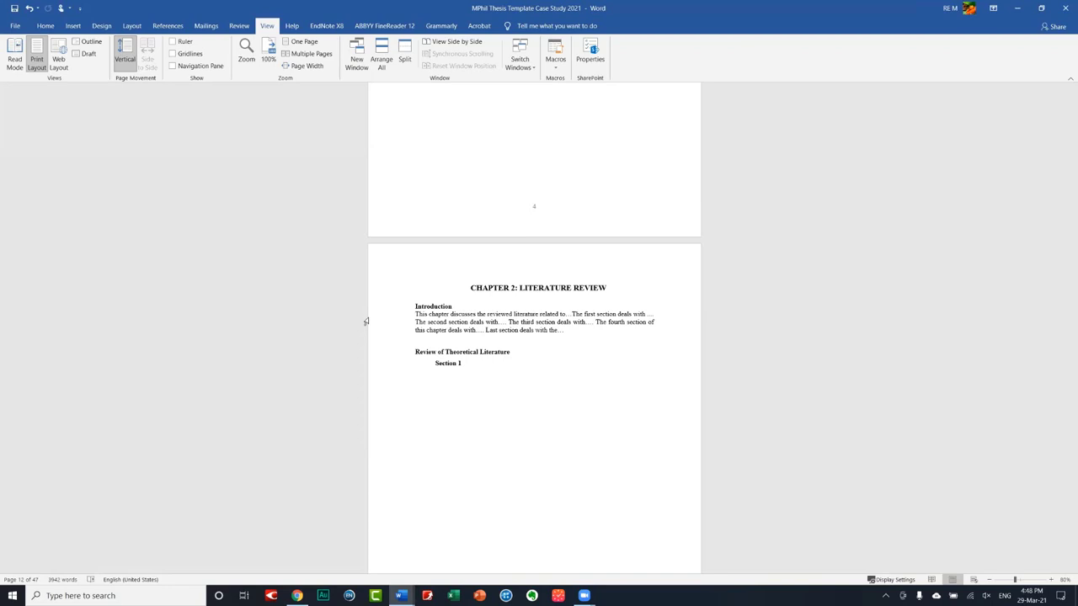
{"action": "scroll", "coordinate": [408, 416], "scroll_direction": "down", "scroll_amount": 5}
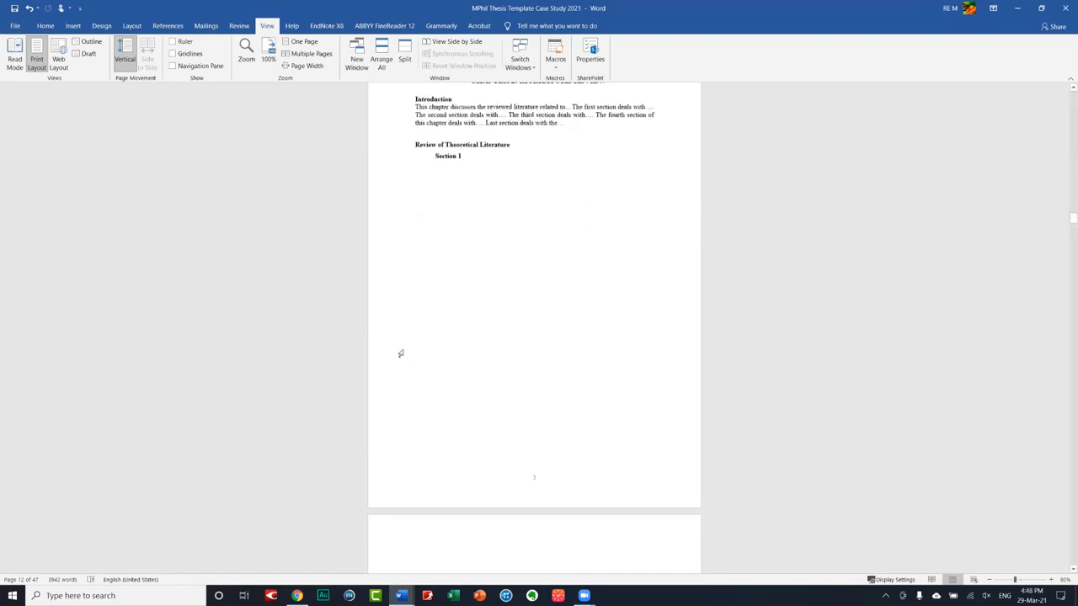
{"action": "scroll", "coordinate": [400, 353], "scroll_direction": "down", "scroll_amount": 3}
{"action": "scroll", "coordinate": [399, 345], "scroll_direction": "down", "scroll_amount": 3}
{"action": "scroll", "coordinate": [380, 331], "scroll_direction": "up", "scroll_amount": 3}
{"action": "scroll", "coordinate": [376, 329], "scroll_direction": "up", "scroll_amount": 3}
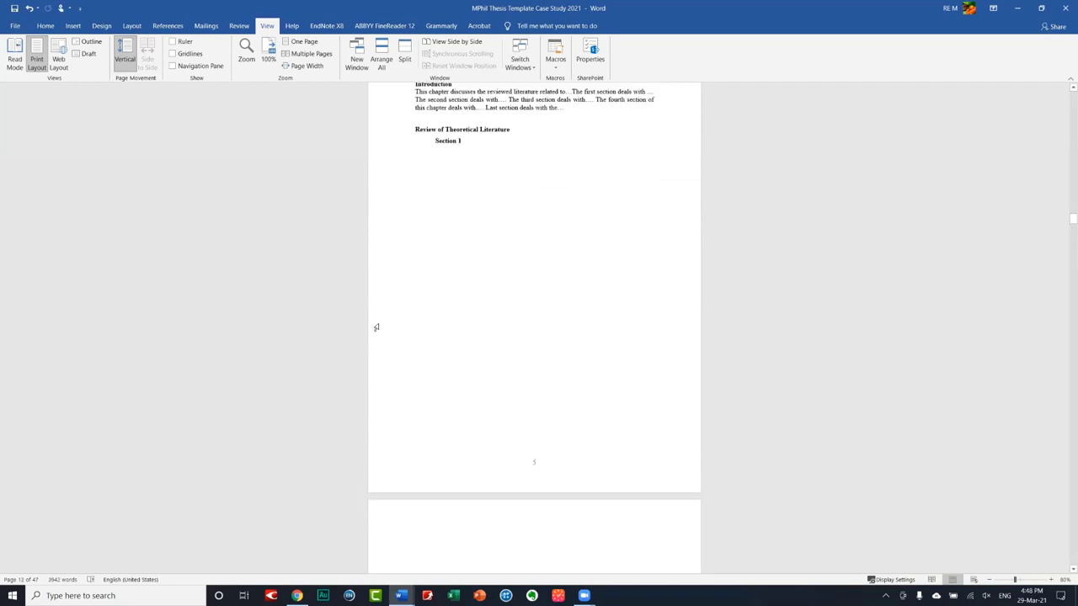
{"action": "scroll", "coordinate": [376, 328], "scroll_direction": "up", "scroll_amount": 3}
{"action": "double_click", "coordinate": [448, 284]}
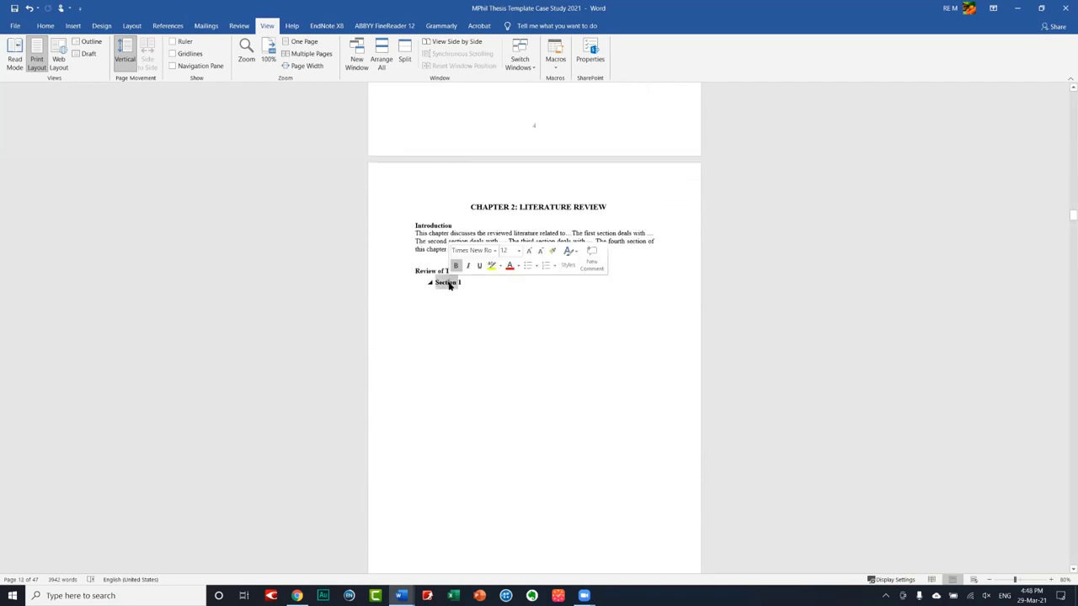
{"action": "scroll", "coordinate": [457, 306], "scroll_direction": "down", "scroll_amount": 3}
{"action": "scroll", "coordinate": [451, 307], "scroll_direction": "down", "scroll_amount": 4}
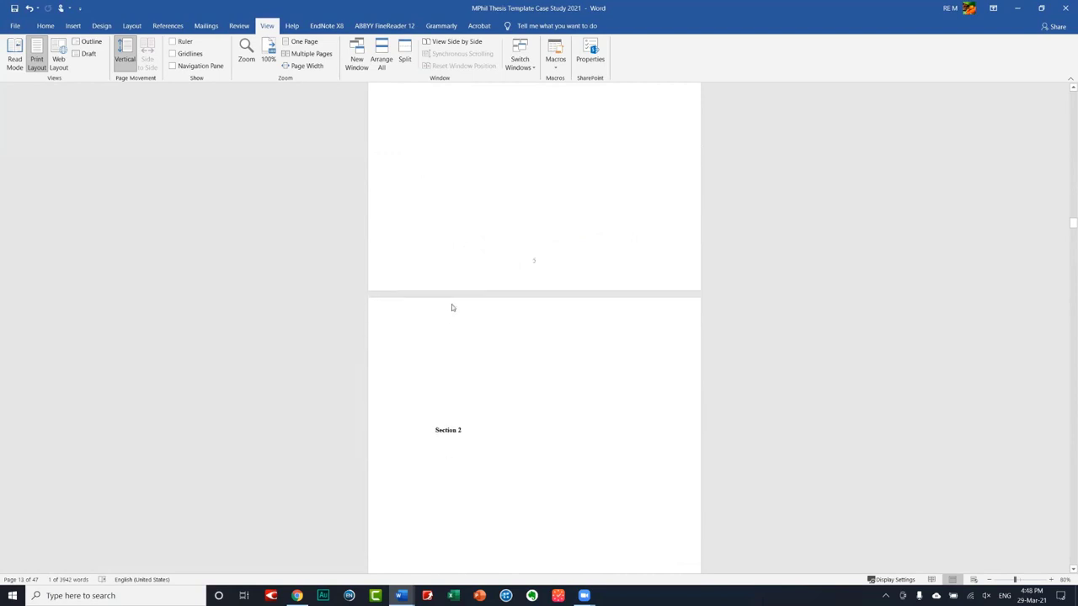
{"action": "left_click", "coordinate": [430, 431]}
{"action": "scroll", "coordinate": [449, 472], "scroll_direction": "down", "scroll_amount": 5}
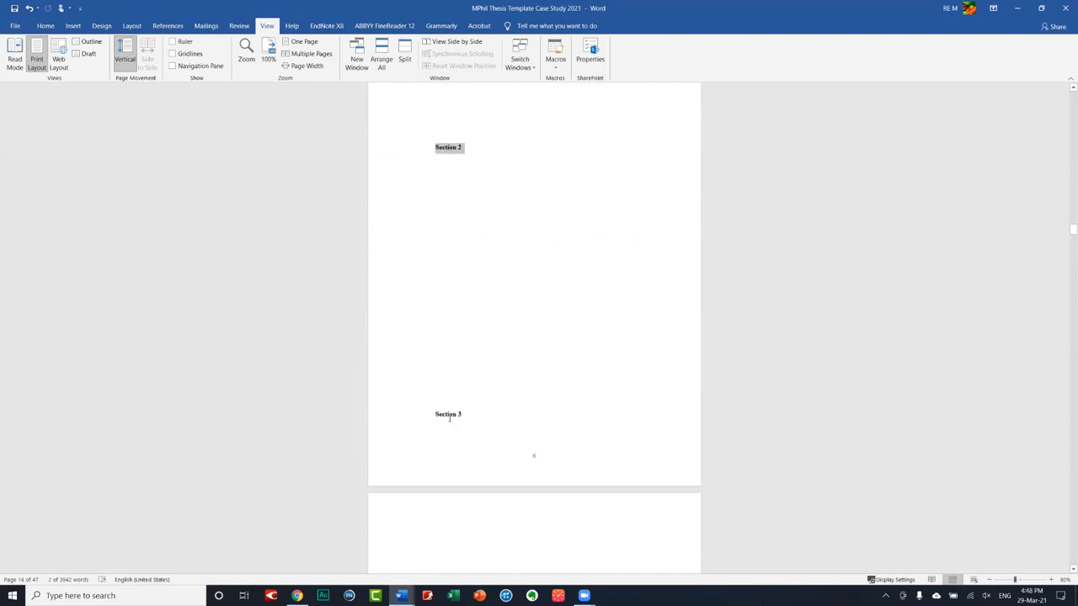
{"action": "left_click", "coordinate": [447, 413]}
{"action": "triple_click", "coordinate": [447, 413]}
{"action": "scroll", "coordinate": [473, 452], "scroll_direction": "down", "scroll_amount": 4}
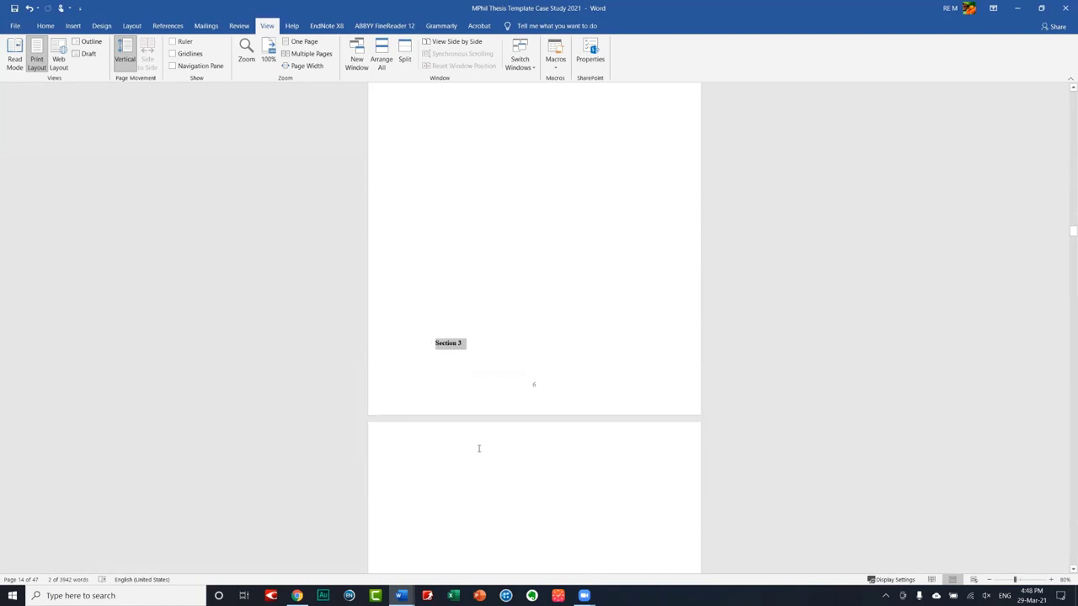
{"action": "scroll", "coordinate": [477, 451], "scroll_direction": "down", "scroll_amount": 2}
{"action": "double_click", "coordinate": [448, 375]}
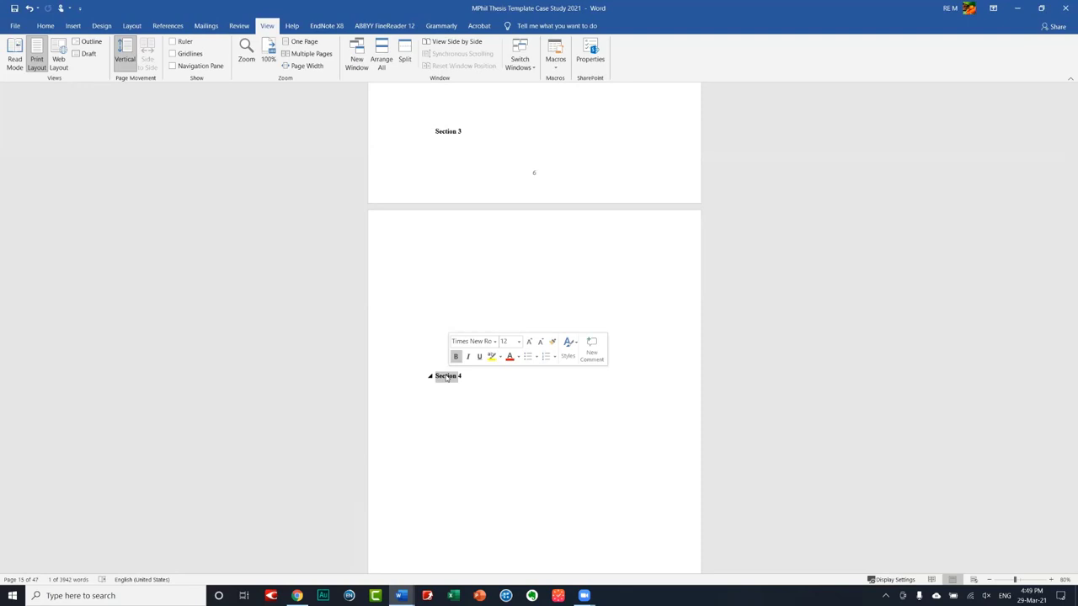
{"action": "left_click", "coordinate": [298, 596]}
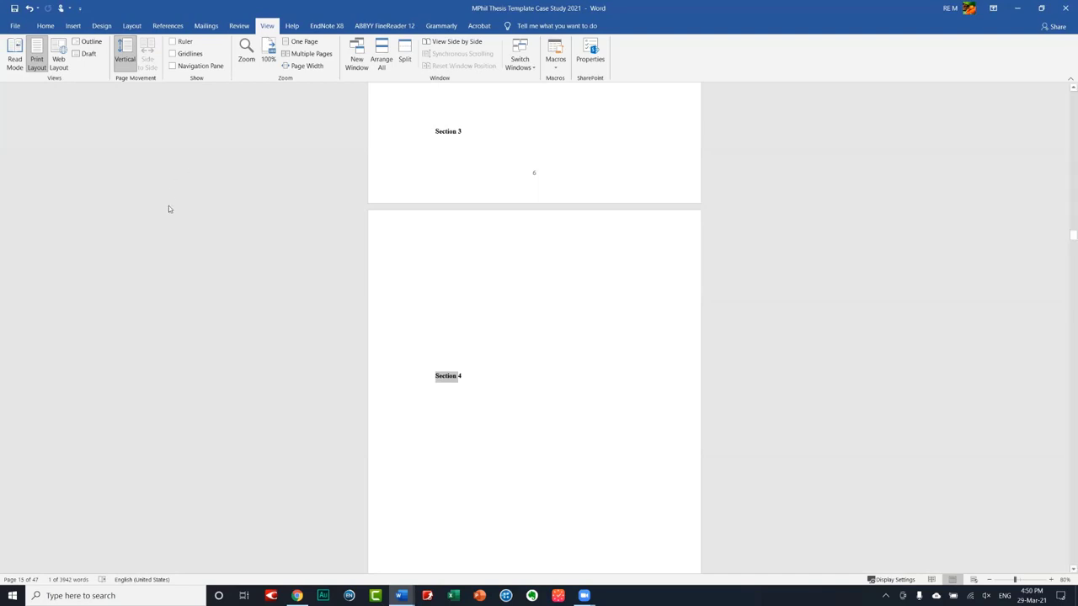
- Highlight 'International Context' in yellow in the Review of Research Studies heading
{"action": "left_click", "coordinate": [543, 377]}
{"action": "scroll", "coordinate": [510, 354], "scroll_direction": "down", "scroll_amount": 3}
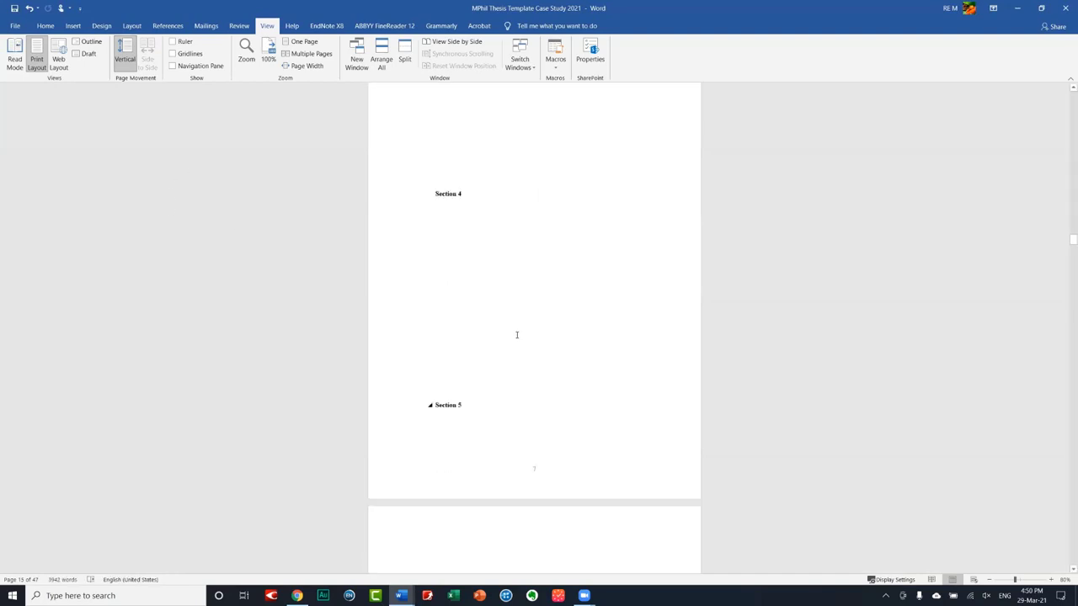
{"action": "scroll", "coordinate": [509, 355], "scroll_direction": "down", "scroll_amount": 3}
{"action": "scroll", "coordinate": [509, 336], "scroll_direction": "down", "scroll_amount": 3}
{"action": "scroll", "coordinate": [499, 345], "scroll_direction": "down", "scroll_amount": 2}
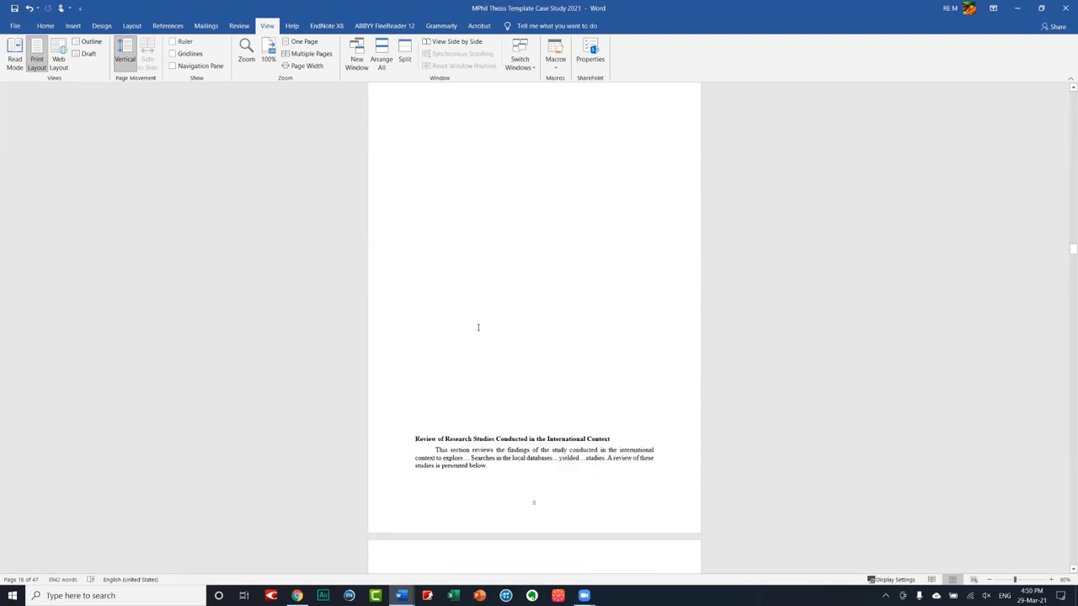
{"action": "scroll", "coordinate": [476, 332], "scroll_direction": "down", "scroll_amount": 3}
{"action": "scroll", "coordinate": [474, 340], "scroll_direction": "down", "scroll_amount": 2}
{"action": "scroll", "coordinate": [447, 349], "scroll_direction": "down", "scroll_amount": 2}
{"action": "scroll", "coordinate": [425, 355], "scroll_direction": "down", "scroll_amount": 3}
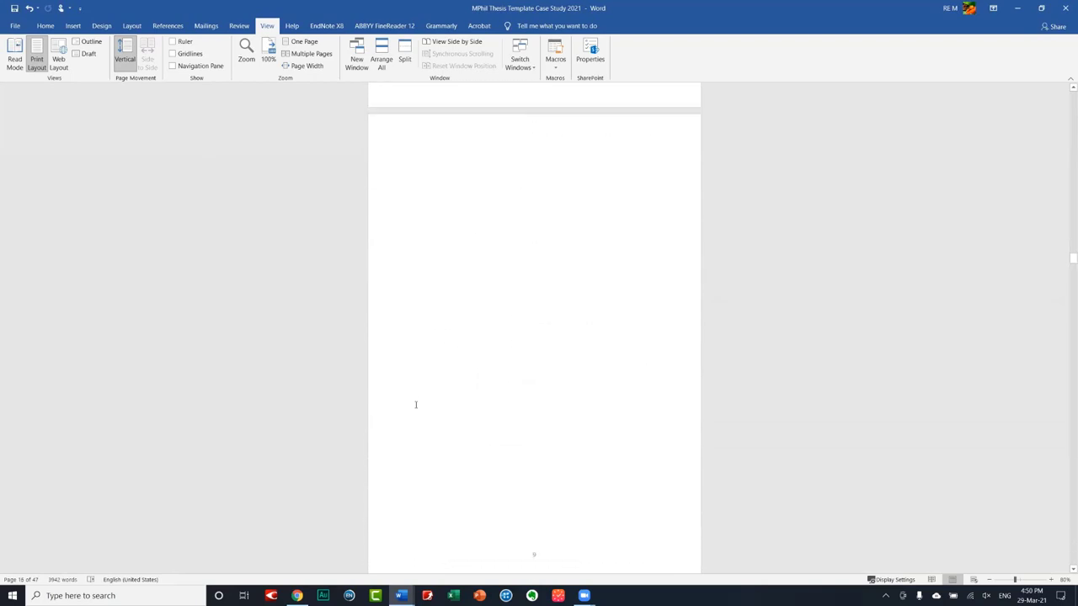
{"action": "scroll", "coordinate": [413, 404], "scroll_direction": "down", "scroll_amount": 7}
{"action": "scroll", "coordinate": [406, 412], "scroll_direction": "down", "scroll_amount": 3}
{"action": "scroll", "coordinate": [438, 377], "scroll_direction": "up", "scroll_amount": 3}
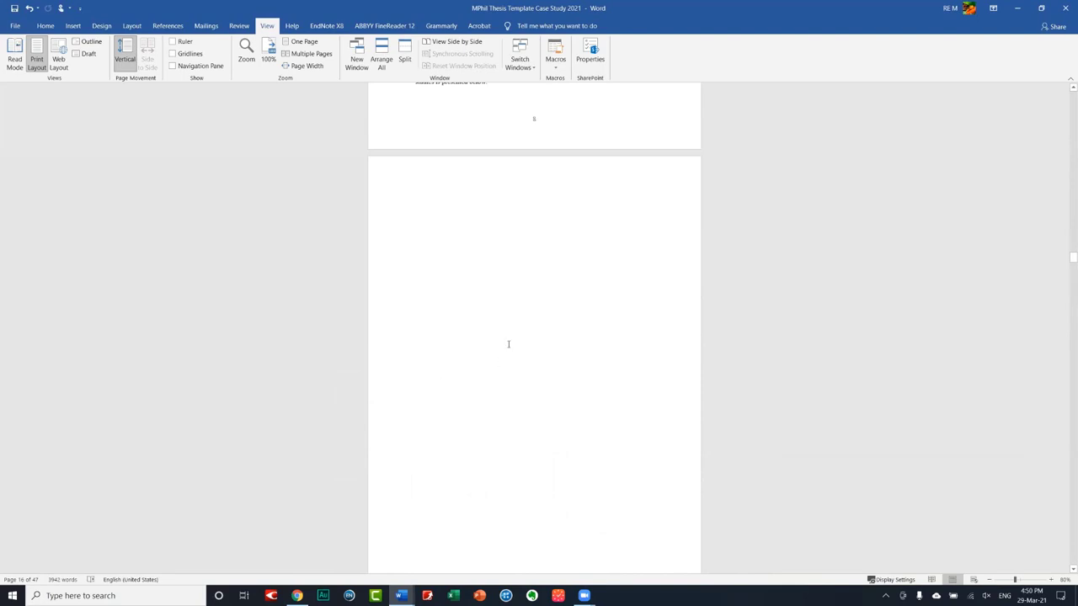
{"action": "scroll", "coordinate": [507, 344], "scroll_direction": "up", "scroll_amount": 3}
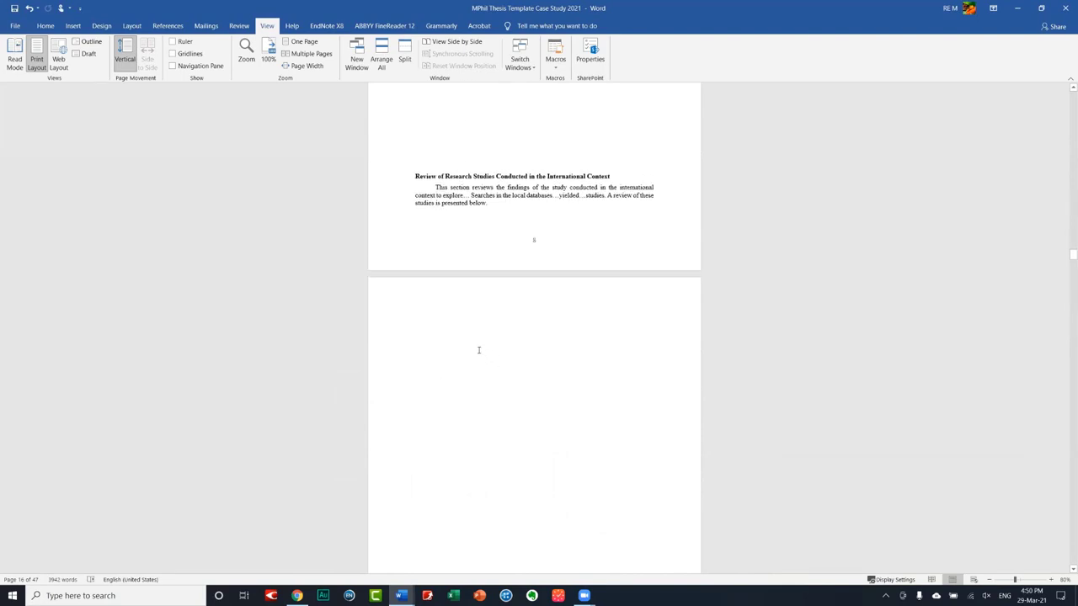
{"action": "scroll", "coordinate": [482, 311], "scroll_direction": "up", "scroll_amount": 1}
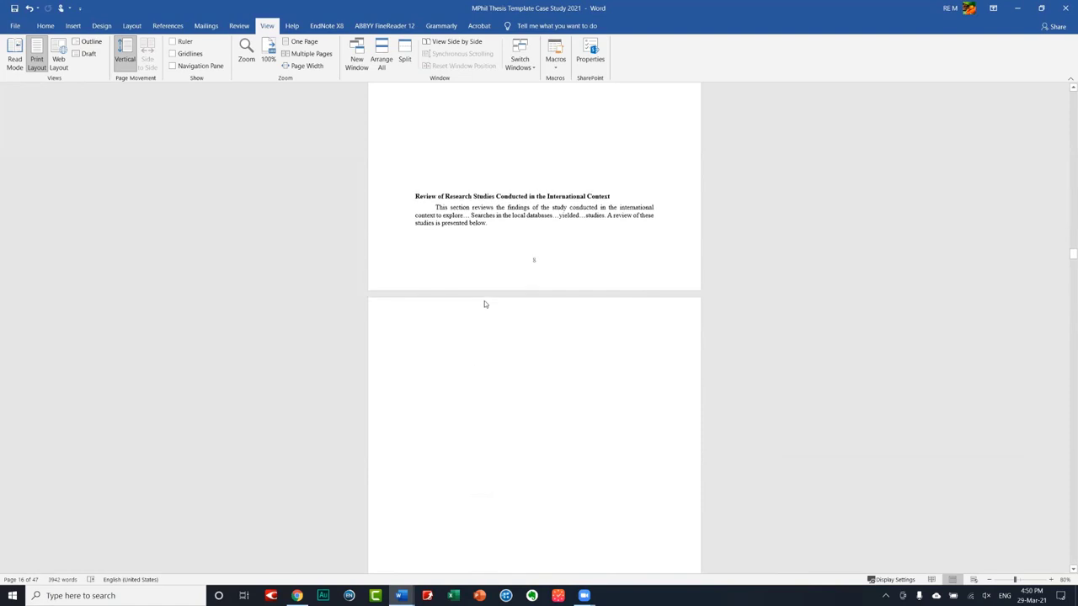
{"action": "left_click_drag", "start_coordinate": [612, 196], "coordinate": [547, 196]}
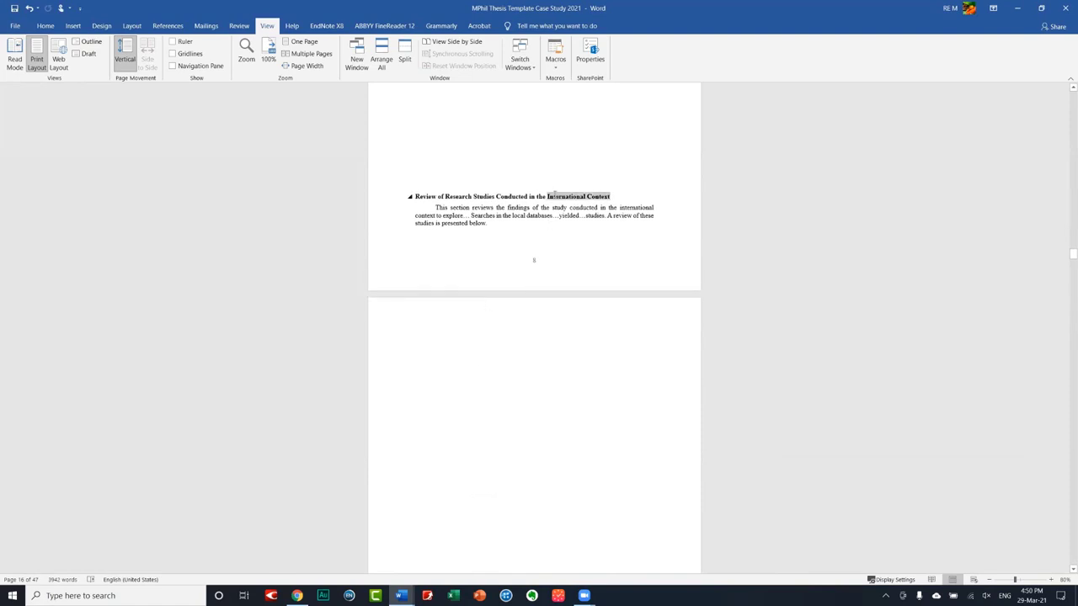
{"action": "left_click", "coordinate": [46, 27]}
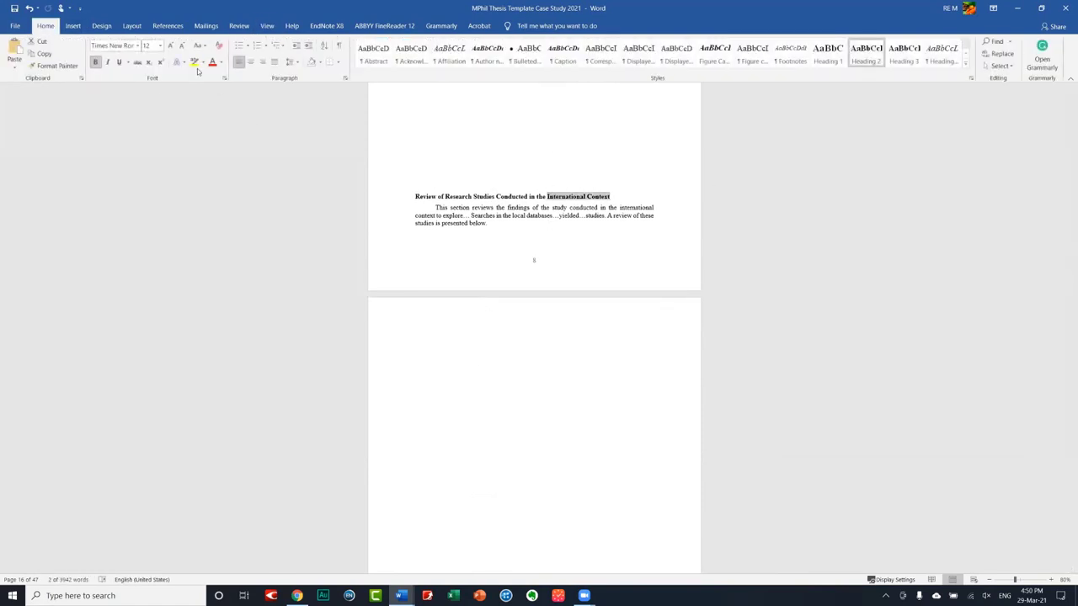
{"action": "left_click", "coordinate": [195, 64]}
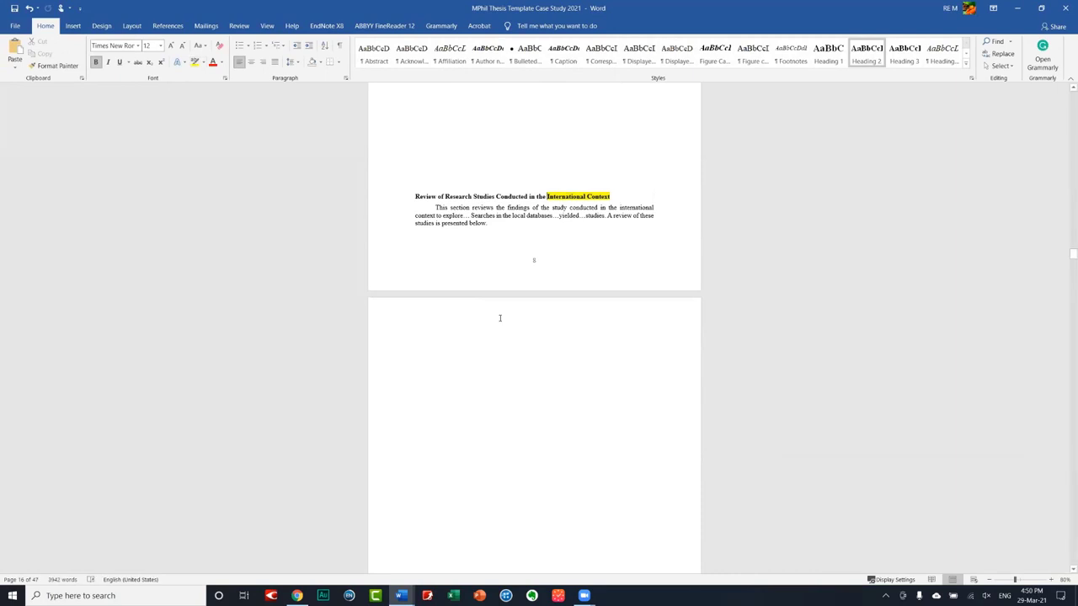
- Scroll down to look over Table 2.1 below the heading
{"action": "scroll", "coordinate": [505, 314], "scroll_direction": "down", "scroll_amount": 3}
{"action": "scroll", "coordinate": [505, 310], "scroll_direction": "down", "scroll_amount": 3}
{"action": "scroll", "coordinate": [506, 310], "scroll_direction": "down", "scroll_amount": 3}
{"action": "scroll", "coordinate": [505, 310], "scroll_direction": "down", "scroll_amount": 3}
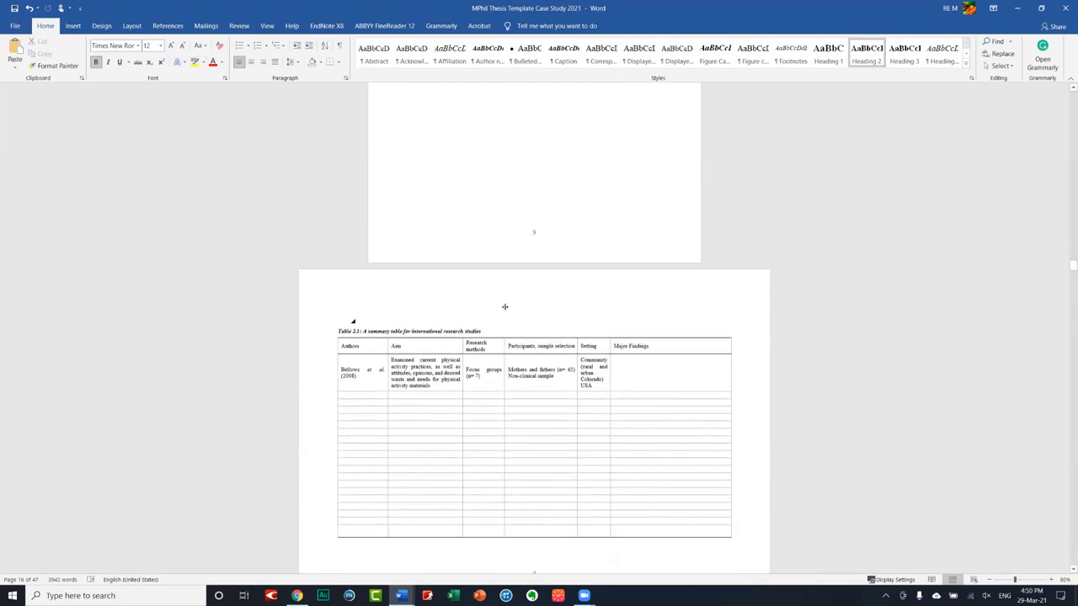
{"action": "scroll", "coordinate": [504, 309], "scroll_direction": "down", "scroll_amount": 3}
{"action": "scroll", "coordinate": [503, 309], "scroll_direction": "down", "scroll_amount": 3}
{"action": "scroll", "coordinate": [506, 303], "scroll_direction": "up", "scroll_amount": 4}
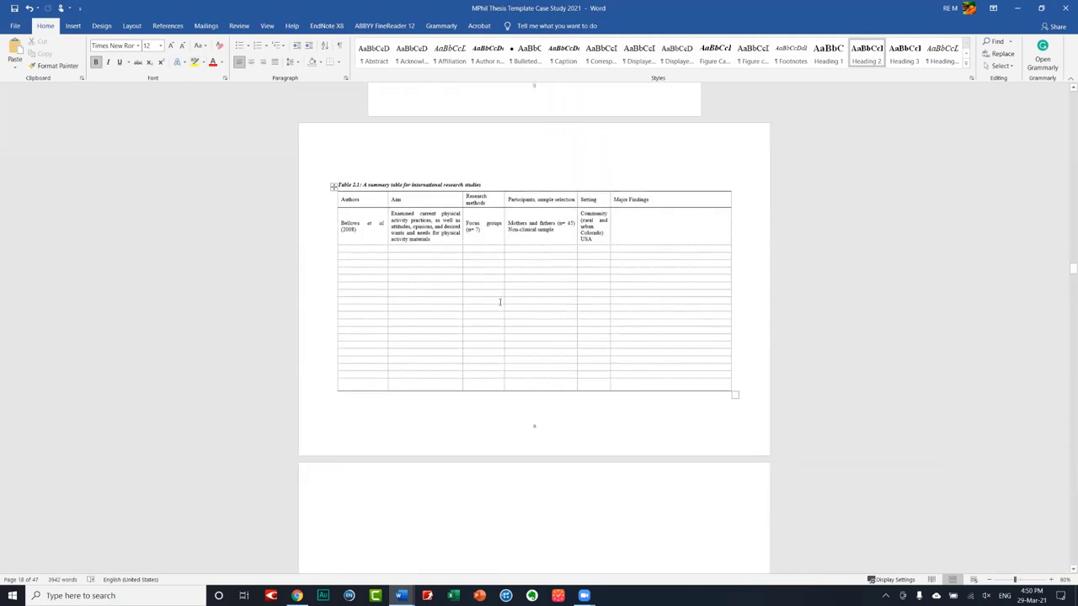
{"action": "scroll", "coordinate": [500, 302], "scroll_direction": "up", "scroll_amount": 4}
{"action": "scroll", "coordinate": [495, 302], "scroll_direction": "up", "scroll_amount": 8}
{"action": "scroll", "coordinate": [484, 303], "scroll_direction": "down", "scroll_amount": 3}
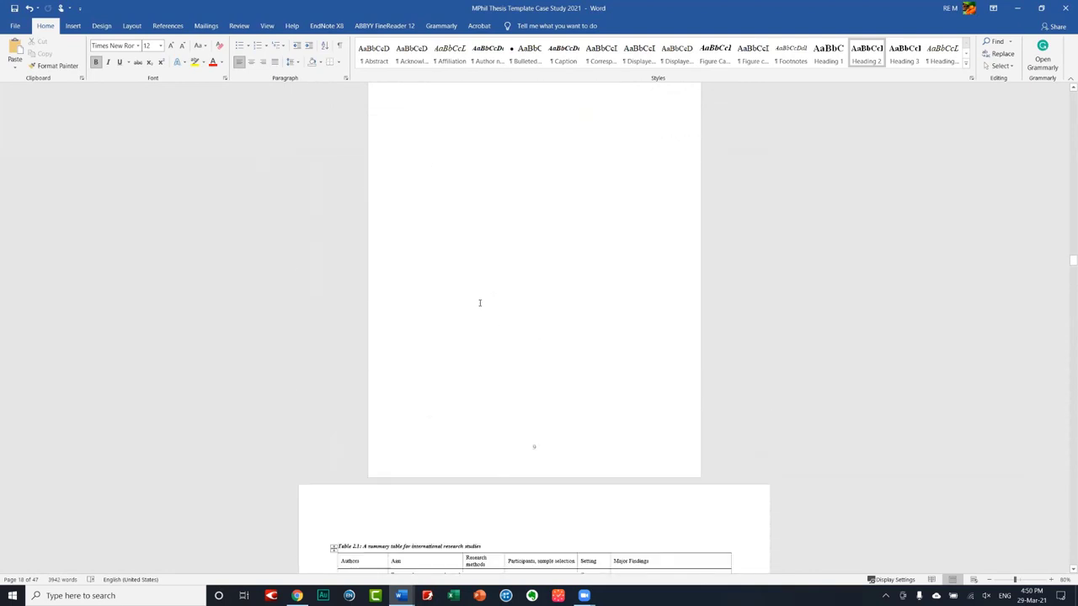
{"action": "scroll", "coordinate": [481, 302], "scroll_direction": "down", "scroll_amount": 2}
{"action": "scroll", "coordinate": [479, 300], "scroll_direction": "down", "scroll_amount": 3}
{"action": "scroll", "coordinate": [353, 312], "scroll_direction": "down", "scroll_amount": 2}
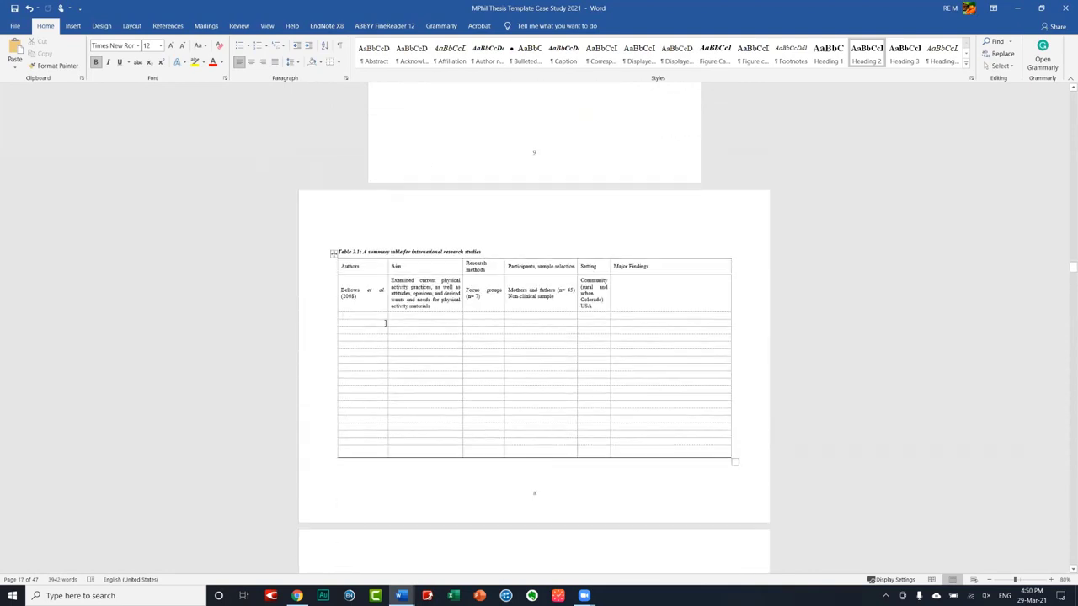
- Insert four empty rows at the bottom of Table 2.1
{"action": "left_click", "coordinate": [369, 336]}
{"action": "left_click", "coordinate": [366, 455]}
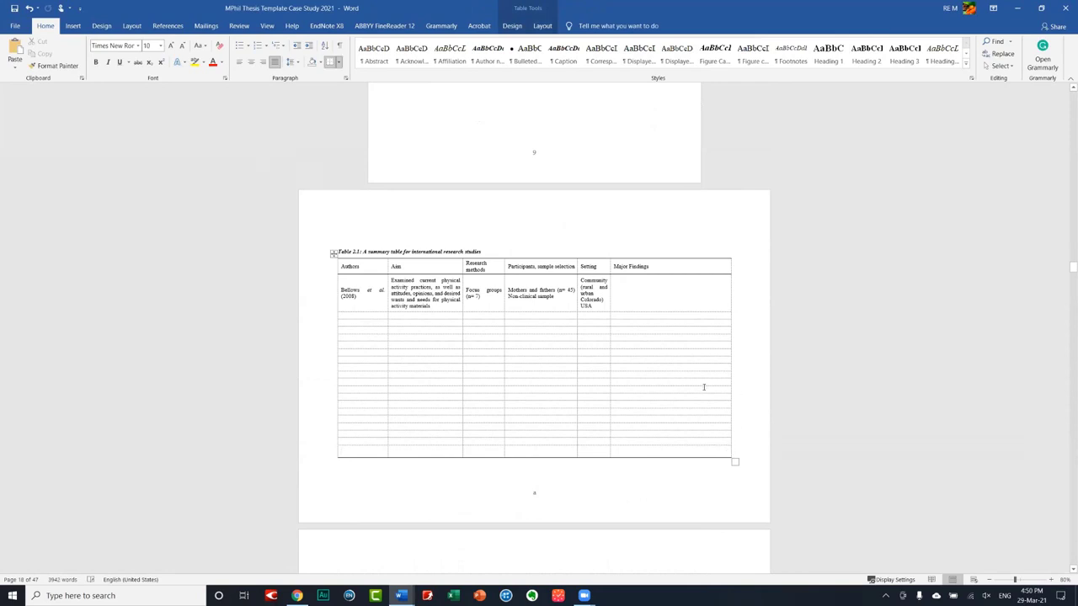
{"action": "scroll", "coordinate": [705, 385], "scroll_direction": "down", "scroll_amount": 3}
{"action": "scroll", "coordinate": [699, 383], "scroll_direction": "down", "scroll_amount": 3}
{"action": "scroll", "coordinate": [699, 383], "scroll_direction": "up", "scroll_amount": 3}
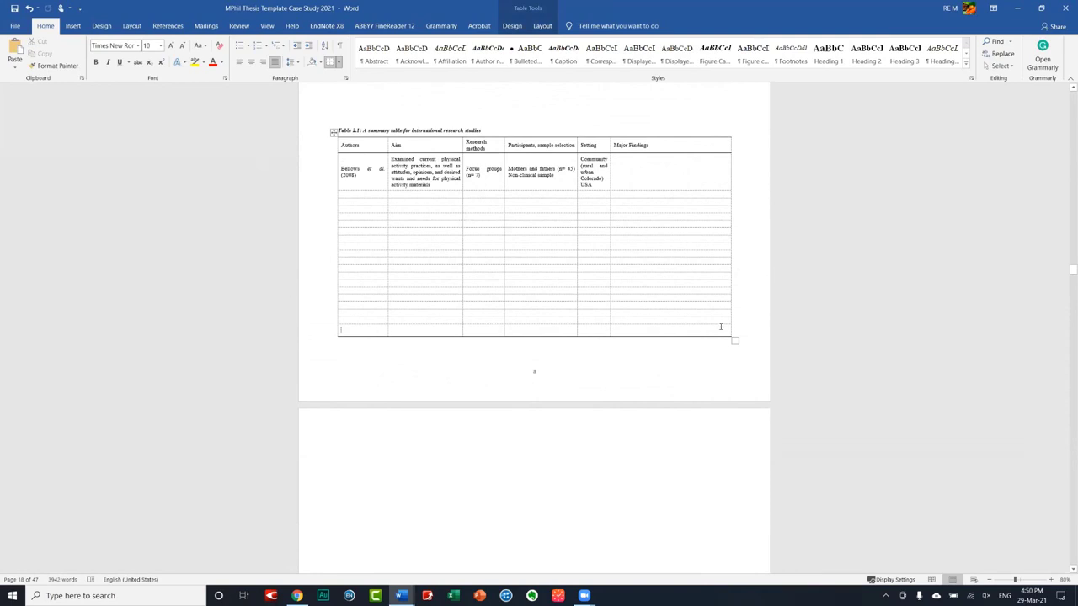
{"action": "left_click", "coordinate": [737, 305]}
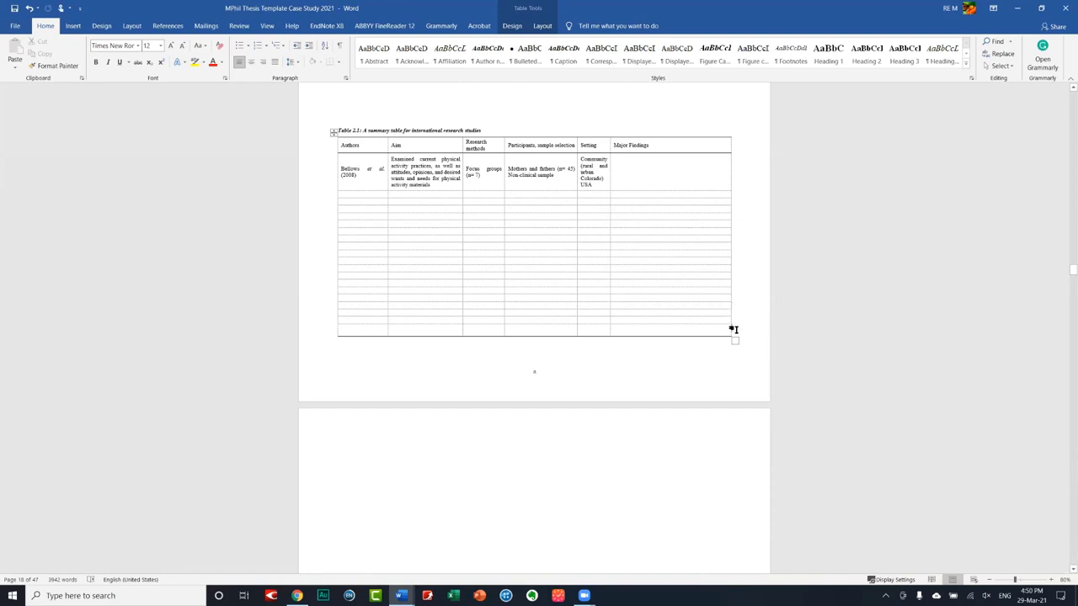
{"action": "left_click", "coordinate": [733, 329]}
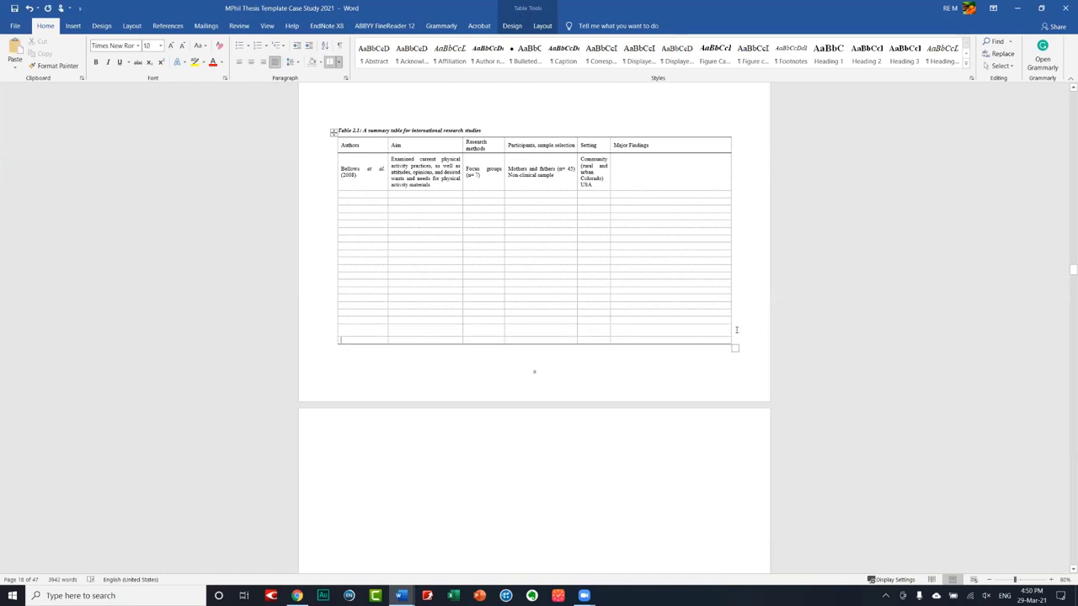
{"action": "key", "text": "Return"}
{"action": "left_click", "coordinate": [735, 329]}
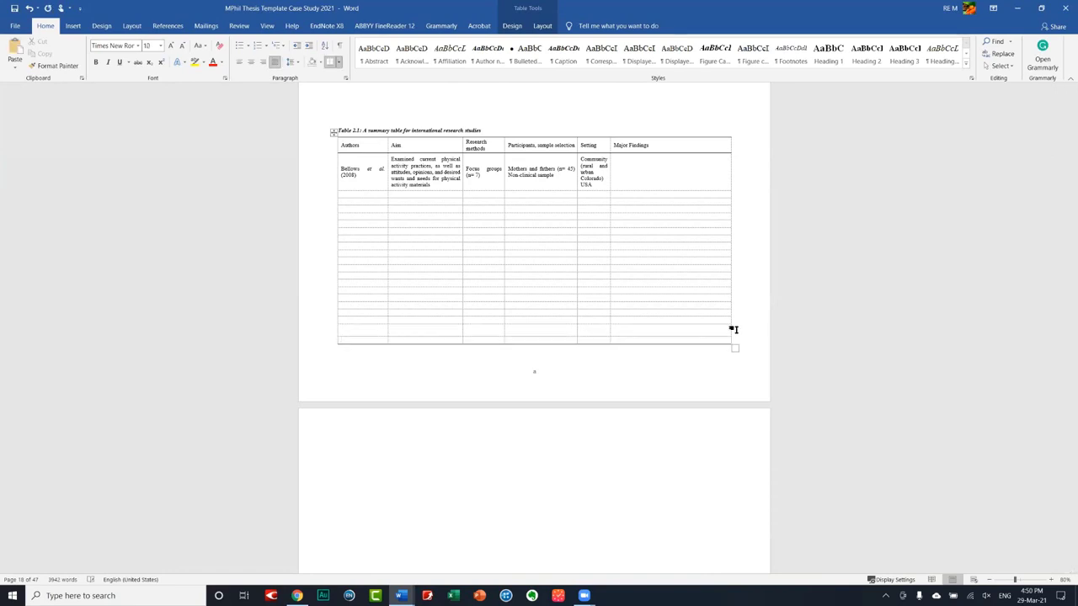
{"action": "key", "text": "Return"}
{"action": "left_click", "coordinate": [737, 329]}
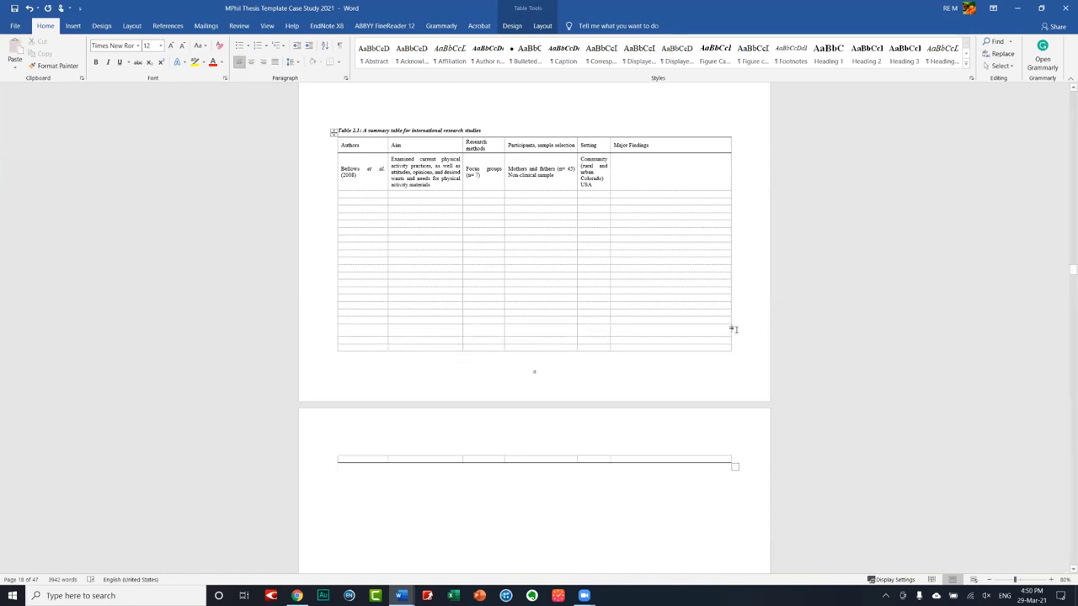
{"action": "key", "text": "Return"}
{"action": "left_click", "coordinate": [736, 329]}
{"action": "key", "text": "Return"}
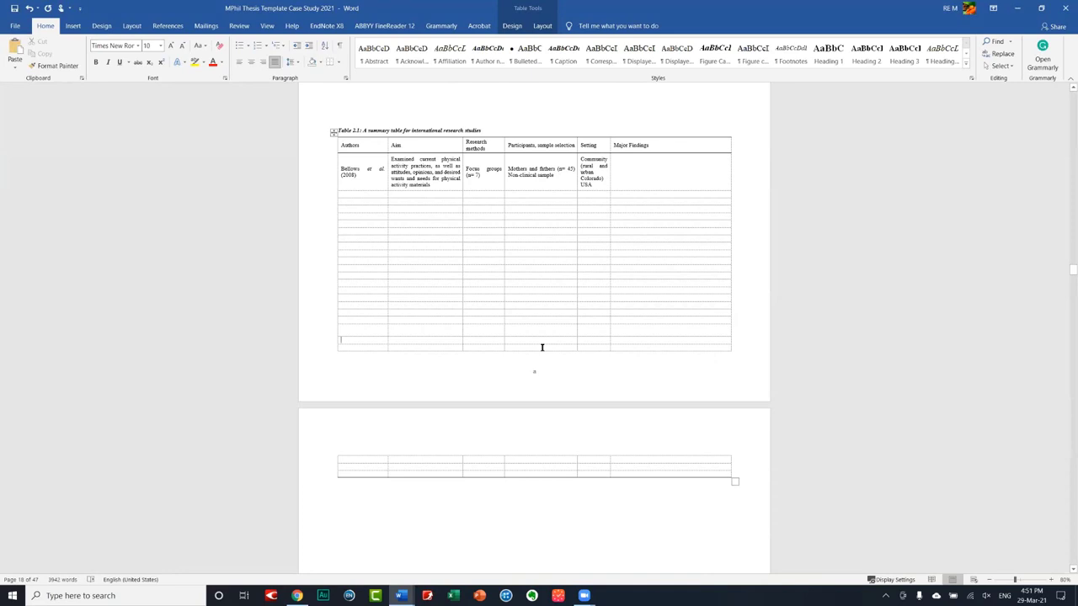
- Check a first-column cell's context menu without changes, then review the extended table
{"action": "right_click", "coordinate": [359, 194]}
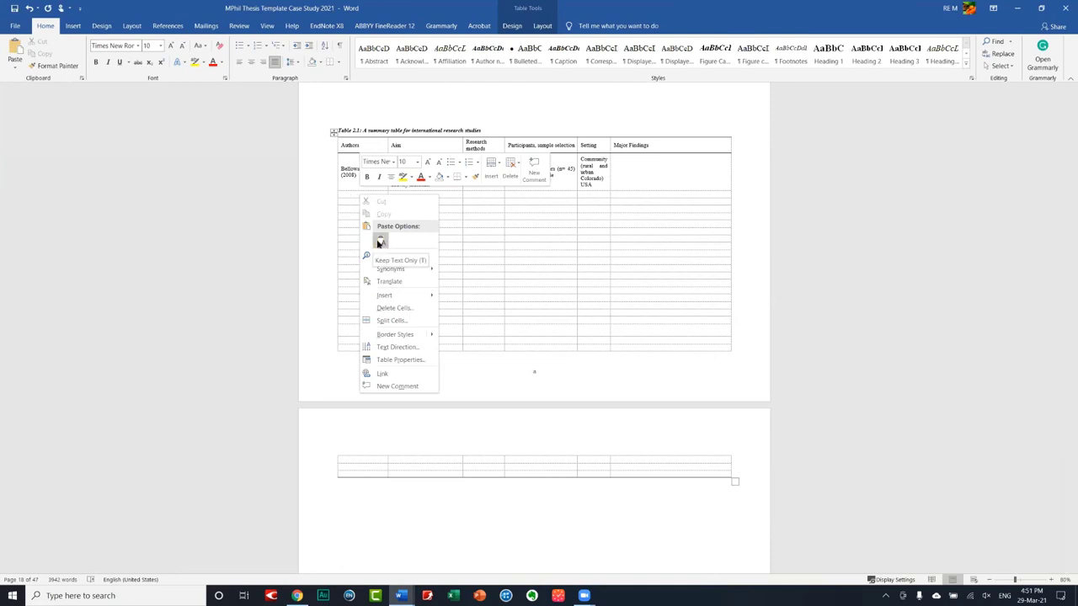
{"action": "left_click", "coordinate": [343, 201]}
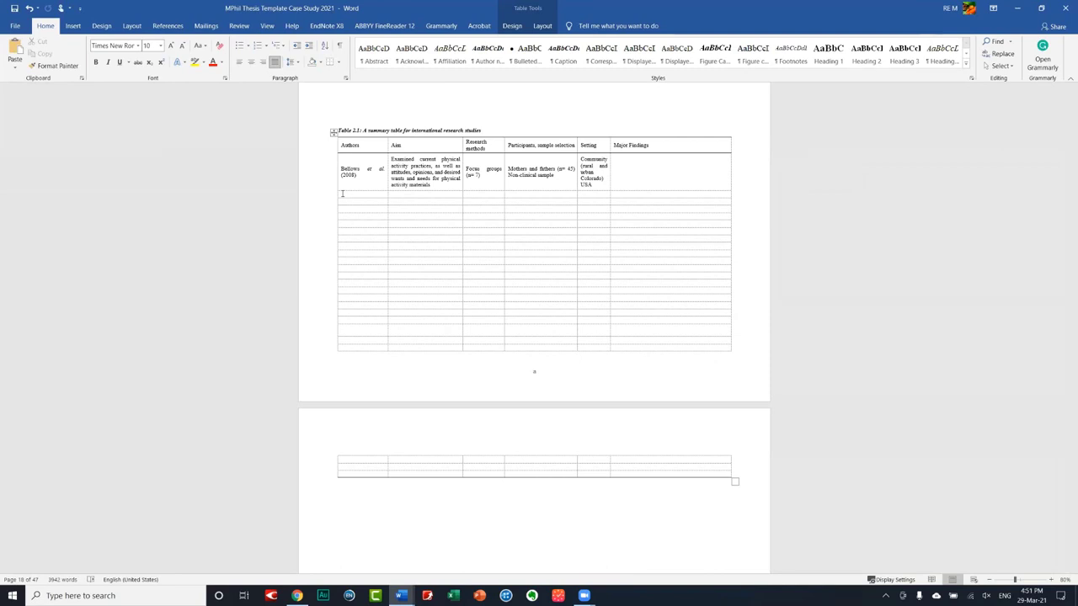
{"action": "scroll", "coordinate": [387, 274], "scroll_direction": "up", "scroll_amount": 3}
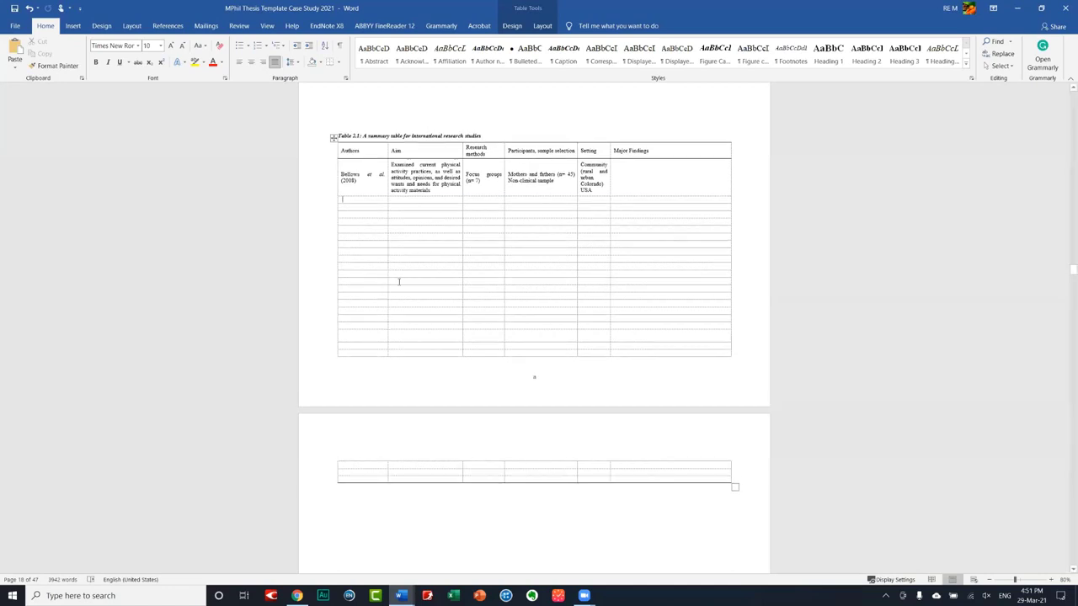
{"action": "scroll", "coordinate": [415, 438], "scroll_direction": "up", "scroll_amount": 2}
{"action": "scroll", "coordinate": [416, 420], "scroll_direction": "down", "scroll_amount": 1}
{"action": "scroll", "coordinate": [415, 412], "scroll_direction": "down", "scroll_amount": 3}
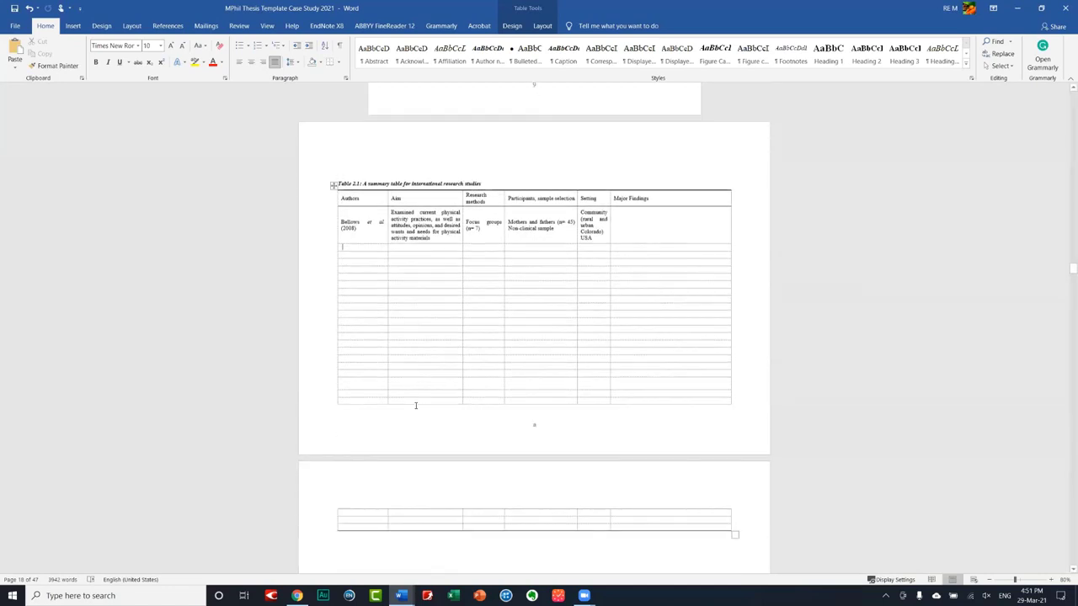
{"action": "scroll", "coordinate": [414, 410], "scroll_direction": "down", "scroll_amount": 5}
{"action": "scroll", "coordinate": [414, 410], "scroll_direction": "up", "scroll_amount": 3}
{"action": "scroll", "coordinate": [414, 409], "scroll_direction": "up", "scroll_amount": 2}
{"action": "scroll", "coordinate": [414, 406], "scroll_direction": "up", "scroll_amount": 1}
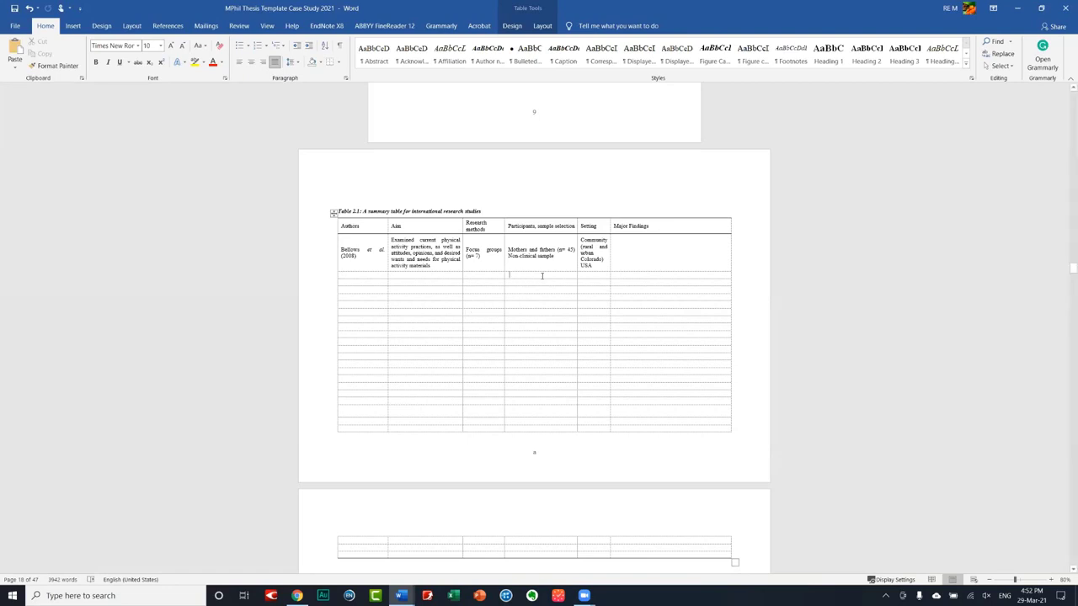
{"action": "type", "text": "("}
- Scroll back through Table 2.1 and move the insertion point out of the table
{"action": "scroll", "coordinate": [518, 334], "scroll_direction": "up", "scroll_amount": 2}
{"action": "scroll", "coordinate": [497, 328], "scroll_direction": "up", "scroll_amount": 2}
{"action": "scroll", "coordinate": [455, 318], "scroll_direction": "up", "scroll_amount": 3}
{"action": "scroll", "coordinate": [455, 318], "scroll_direction": "up", "scroll_amount": 3}
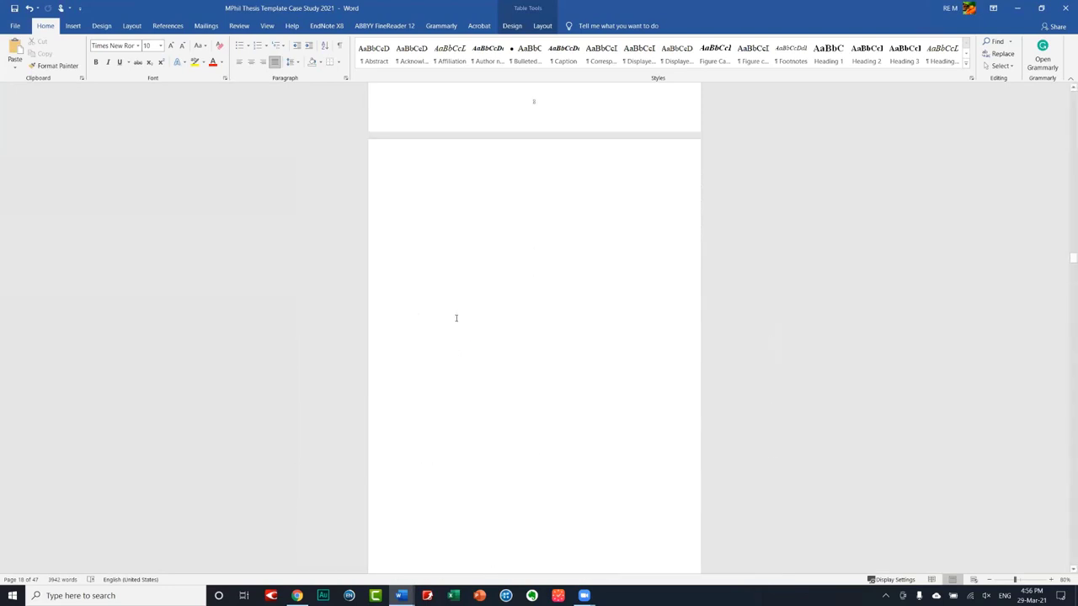
{"action": "scroll", "coordinate": [456, 318], "scroll_direction": "up", "scroll_amount": 2}
{"action": "scroll", "coordinate": [453, 318], "scroll_direction": "down", "scroll_amount": 1}
{"action": "scroll", "coordinate": [446, 320], "scroll_direction": "down", "scroll_amount": 2}
{"action": "scroll", "coordinate": [433, 325], "scroll_direction": "down", "scroll_amount": 2}
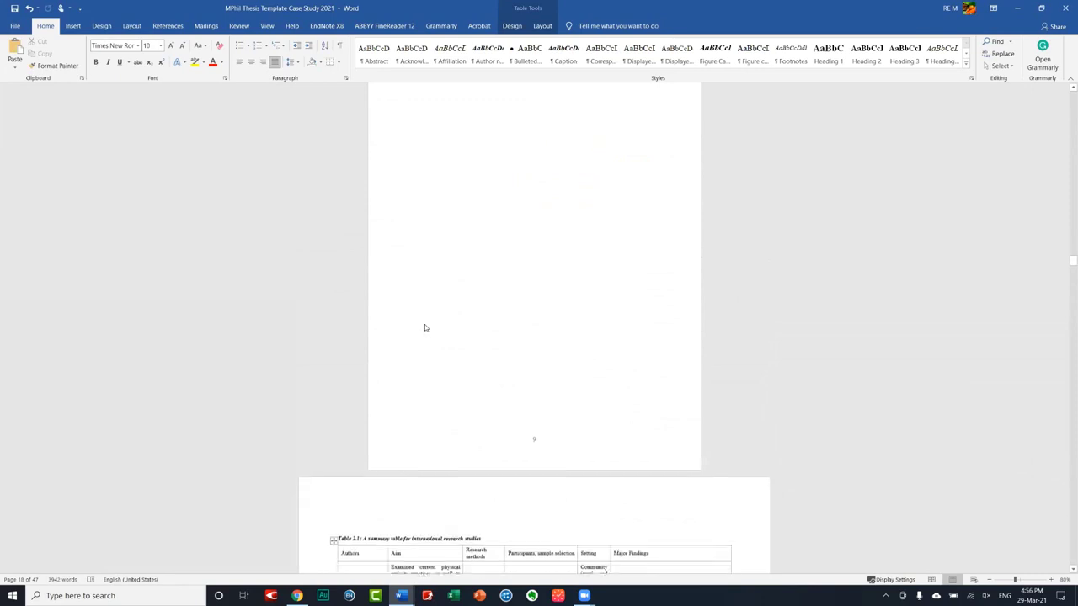
{"action": "scroll", "coordinate": [412, 327], "scroll_direction": "down", "scroll_amount": 2}
{"action": "scroll", "coordinate": [399, 332], "scroll_direction": "down", "scroll_amount": 1}
{"action": "scroll", "coordinate": [385, 372], "scroll_direction": "down", "scroll_amount": 2}
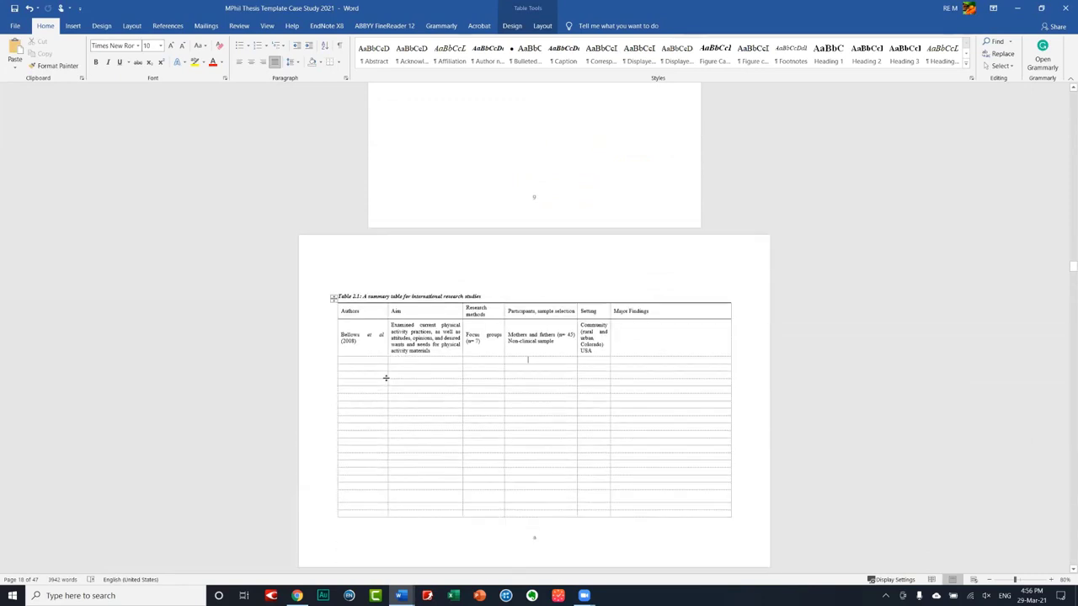
{"action": "scroll", "coordinate": [387, 377], "scroll_direction": "down", "scroll_amount": 2}
{"action": "scroll", "coordinate": [386, 377], "scroll_direction": "down", "scroll_amount": 3}
{"action": "scroll", "coordinate": [390, 378], "scroll_direction": "down", "scroll_amount": 4}
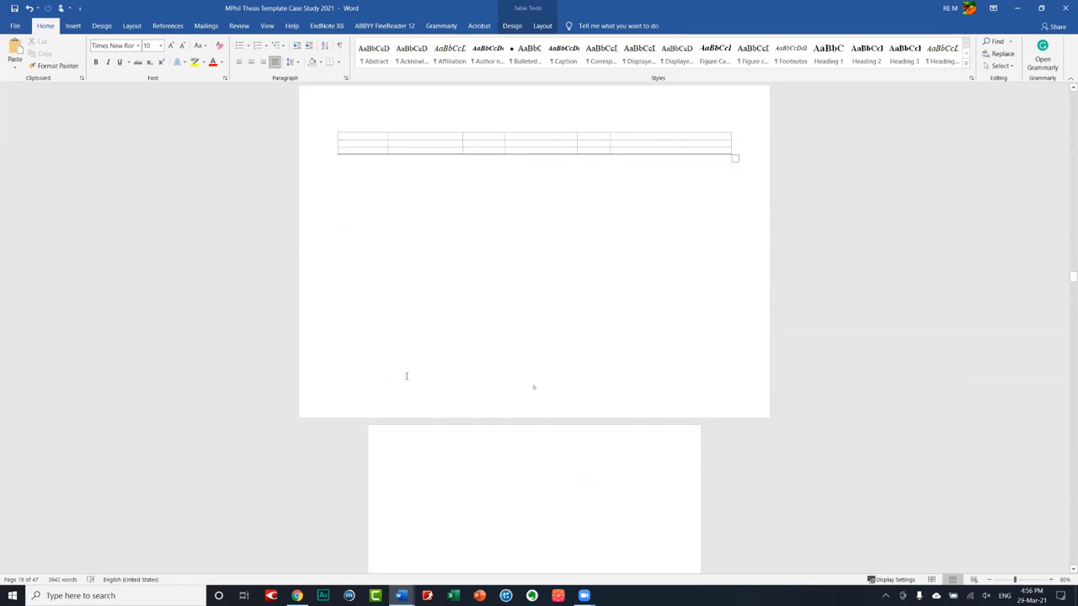
{"action": "scroll", "coordinate": [396, 377], "scroll_direction": "up", "scroll_amount": 3}
{"action": "scroll", "coordinate": [405, 373], "scroll_direction": "up", "scroll_amount": 2}
{"action": "scroll", "coordinate": [406, 379], "scroll_direction": "up", "scroll_amount": 2}
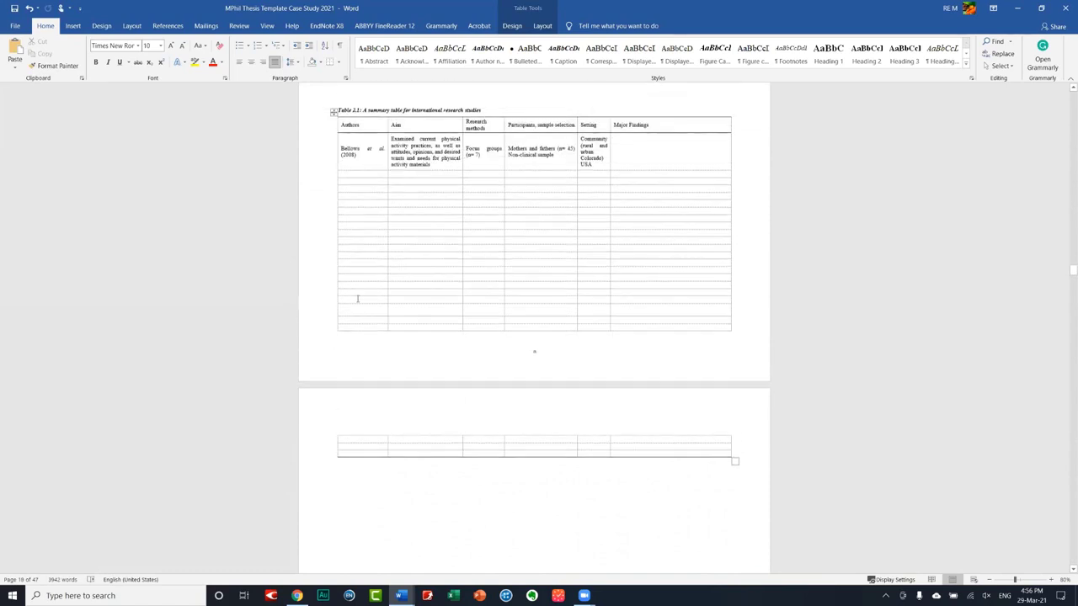
{"action": "scroll", "coordinate": [348, 278], "scroll_direction": "up", "scroll_amount": 2}
{"action": "left_click", "coordinate": [349, 278]}
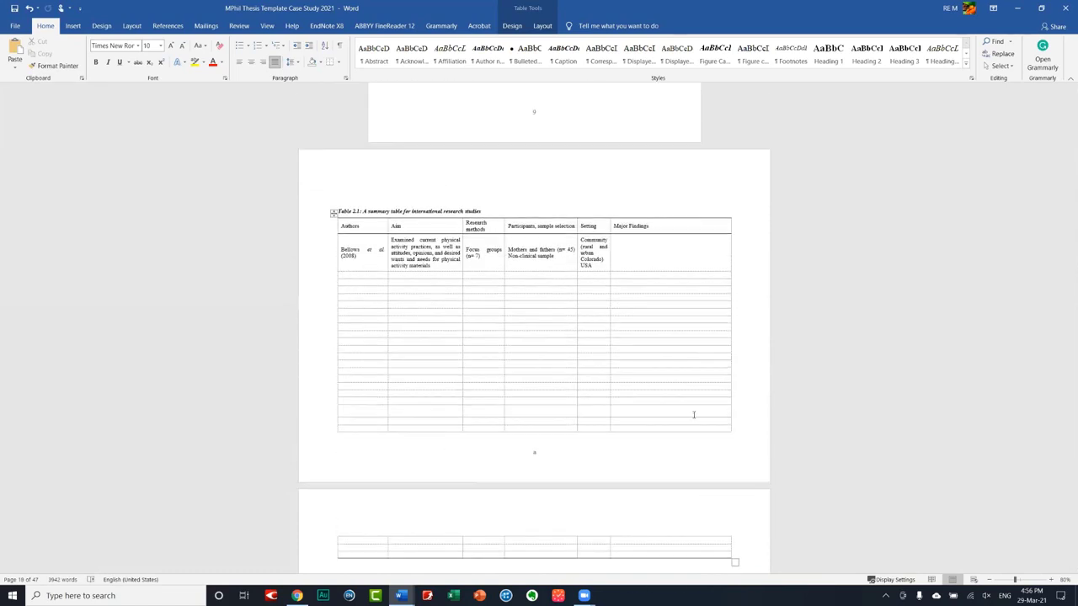
{"action": "scroll", "coordinate": [451, 293], "scroll_direction": "up", "scroll_amount": 1}
{"action": "scroll", "coordinate": [440, 294], "scroll_direction": "up", "scroll_amount": 2}
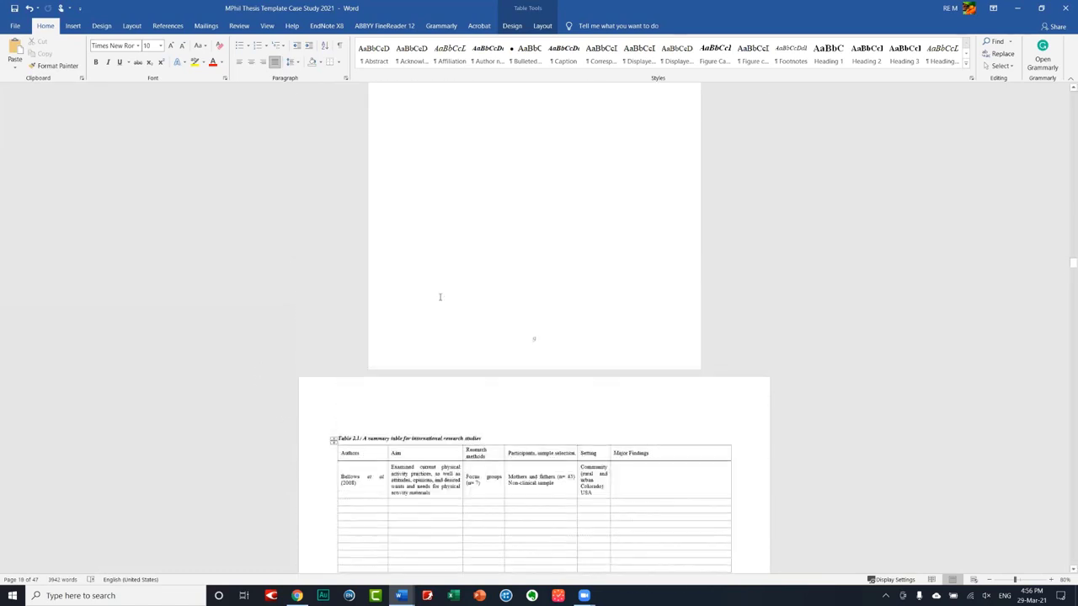
{"action": "scroll", "coordinate": [439, 296], "scroll_direction": "up", "scroll_amount": 3}
{"action": "scroll", "coordinate": [443, 253], "scroll_direction": "up", "scroll_amount": 1}
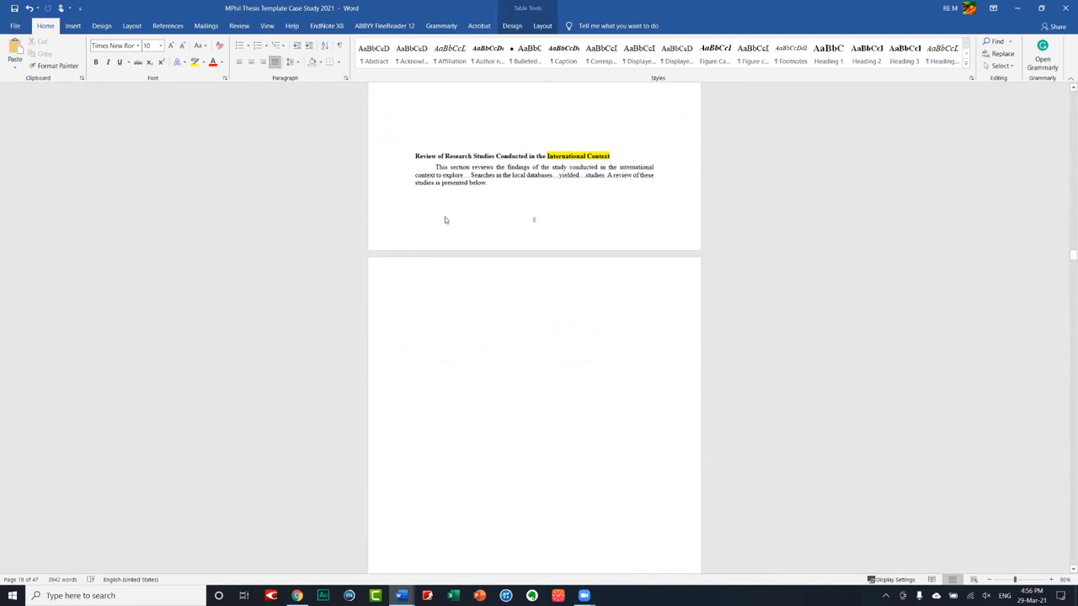
{"action": "left_click", "coordinate": [511, 189]}
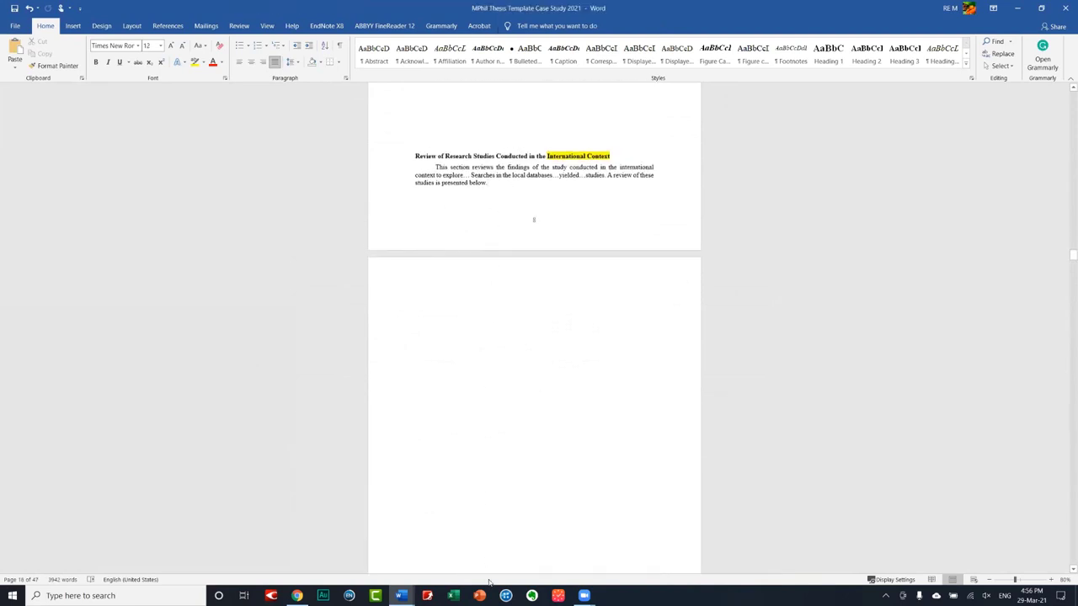
- Scroll down to the 'Review of Research Studies Conducted in the Pakistani Context' heading
{"action": "scroll", "coordinate": [502, 483], "scroll_direction": "down", "scroll_amount": 1}
{"action": "scroll", "coordinate": [497, 446], "scroll_direction": "down", "scroll_amount": 1}
{"action": "scroll", "coordinate": [491, 415], "scroll_direction": "down", "scroll_amount": 1}
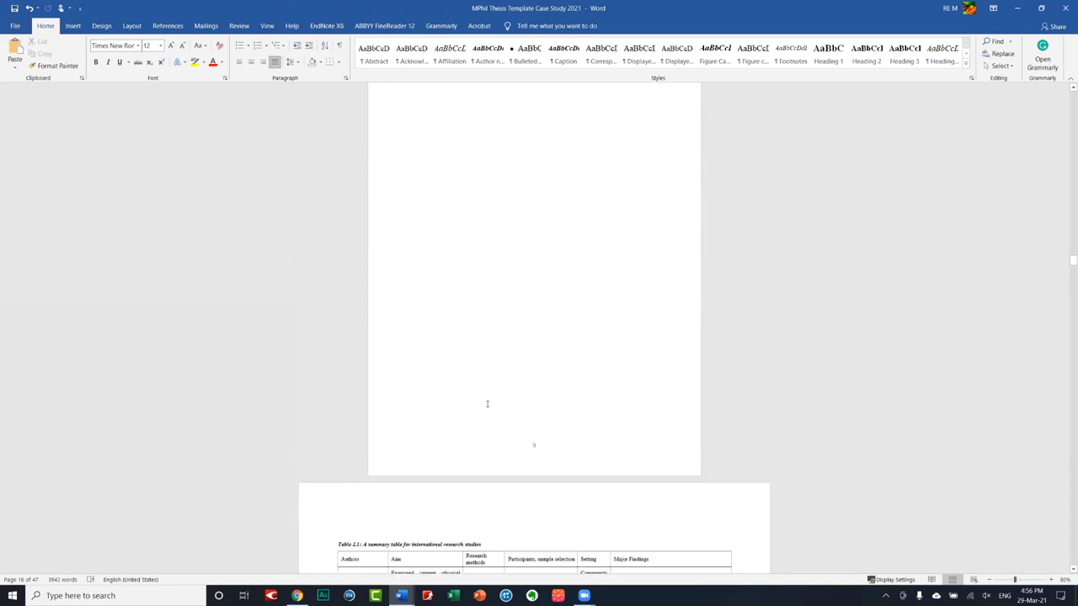
{"action": "scroll", "coordinate": [486, 408], "scroll_direction": "down", "scroll_amount": 1}
{"action": "scroll", "coordinate": [484, 403], "scroll_direction": "down", "scroll_amount": 2}
{"action": "scroll", "coordinate": [481, 404], "scroll_direction": "down", "scroll_amount": 2}
{"action": "scroll", "coordinate": [480, 401], "scroll_direction": "down", "scroll_amount": 2}
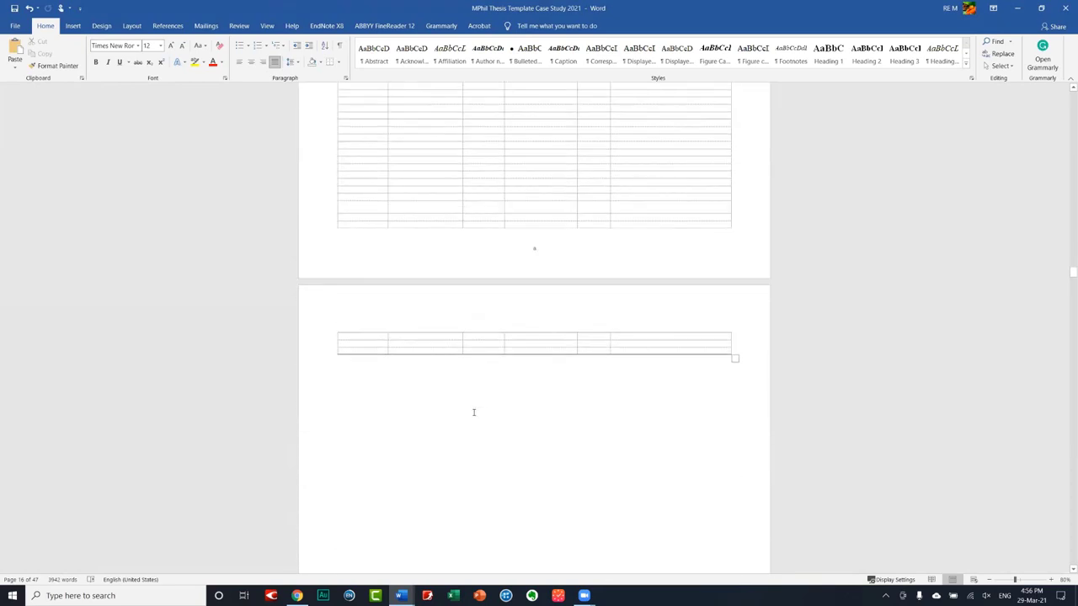
{"action": "scroll", "coordinate": [474, 411], "scroll_direction": "down", "scroll_amount": 3}
{"action": "scroll", "coordinate": [476, 410], "scroll_direction": "down", "scroll_amount": 2}
{"action": "scroll", "coordinate": [480, 408], "scroll_direction": "down", "scroll_amount": 2}
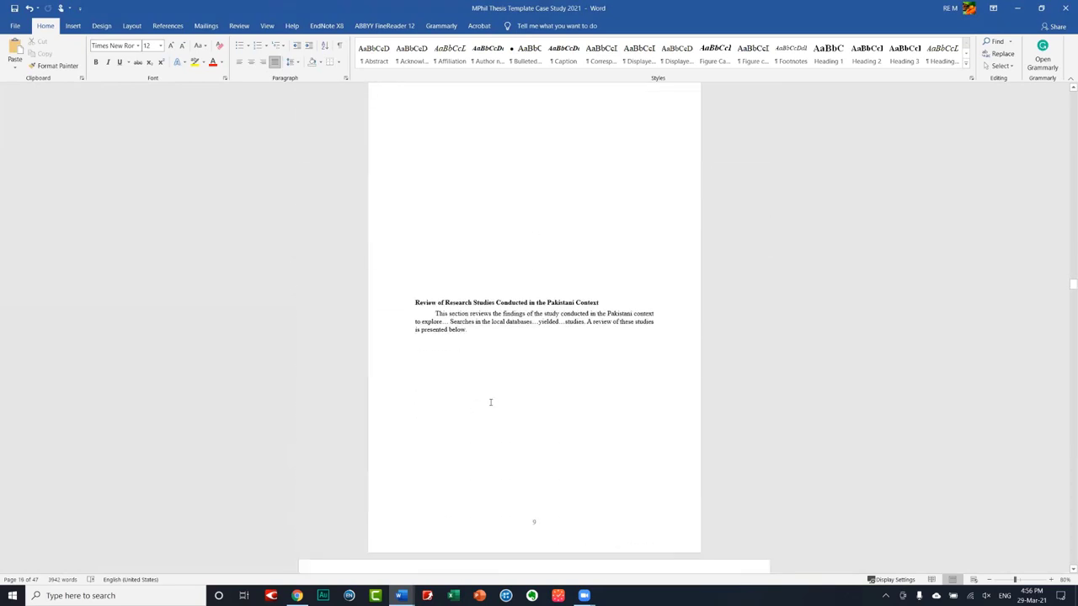
{"action": "scroll", "coordinate": [516, 325], "scroll_direction": "up", "scroll_amount": 3}
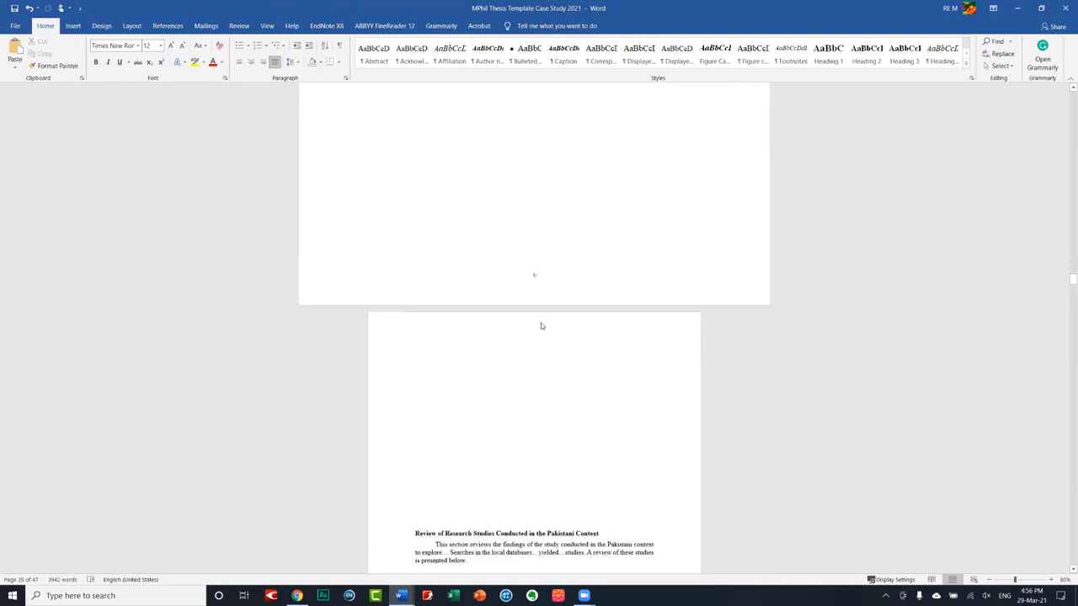
{"action": "scroll", "coordinate": [543, 312], "scroll_direction": "up", "scroll_amount": 2}
{"action": "scroll", "coordinate": [481, 284], "scroll_direction": "down", "scroll_amount": 3}
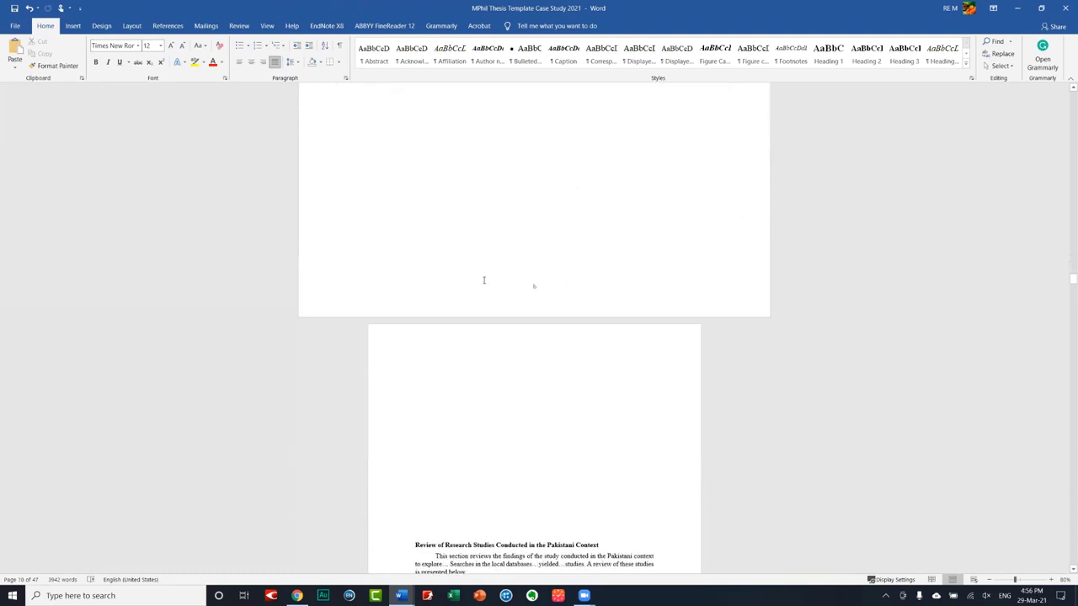
{"action": "scroll", "coordinate": [483, 279], "scroll_direction": "down", "scroll_amount": 2}
{"action": "scroll", "coordinate": [484, 280], "scroll_direction": "down", "scroll_amount": 2}
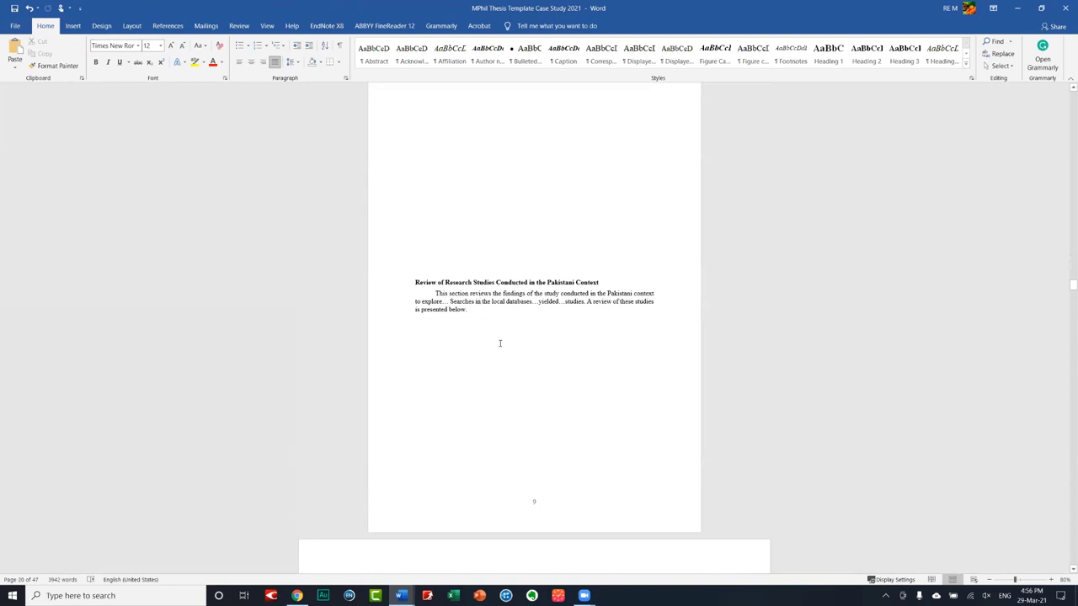
- Give 'Pakistani Context' in the heading a yellow highlight, then scroll to Table 2.2
{"action": "left_click", "coordinate": [378, 292]}
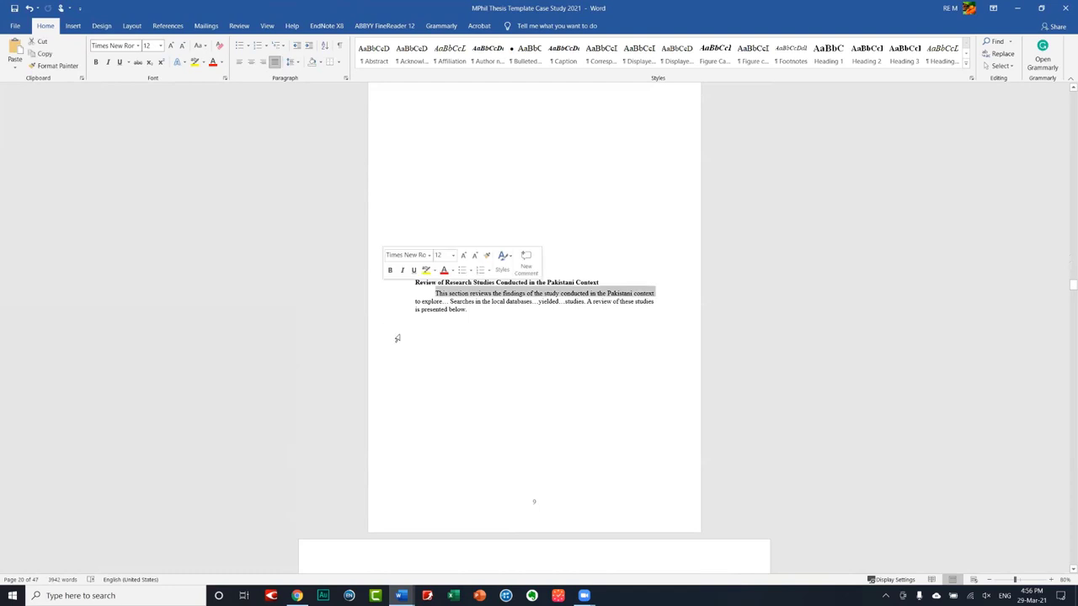
{"action": "left_click", "coordinate": [534, 325]}
{"action": "scroll", "coordinate": [533, 354], "scroll_direction": "down", "scroll_amount": 2}
{"action": "scroll", "coordinate": [561, 250], "scroll_direction": "down", "scroll_amount": 1}
{"action": "left_click_drag", "start_coordinate": [601, 161], "coordinate": [535, 172]}
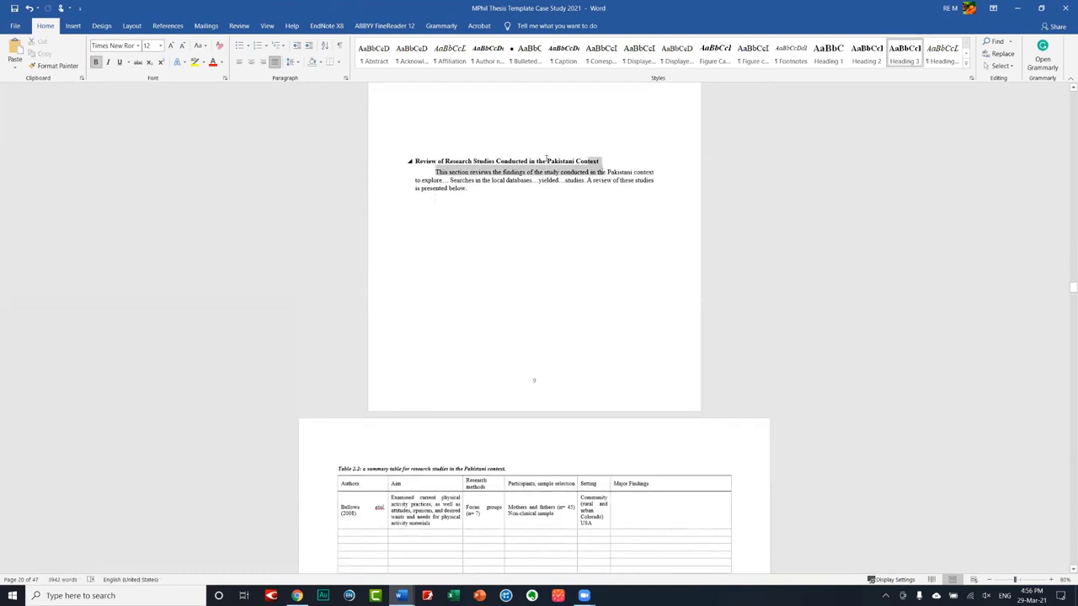
{"action": "left_click", "coordinate": [535, 172]}
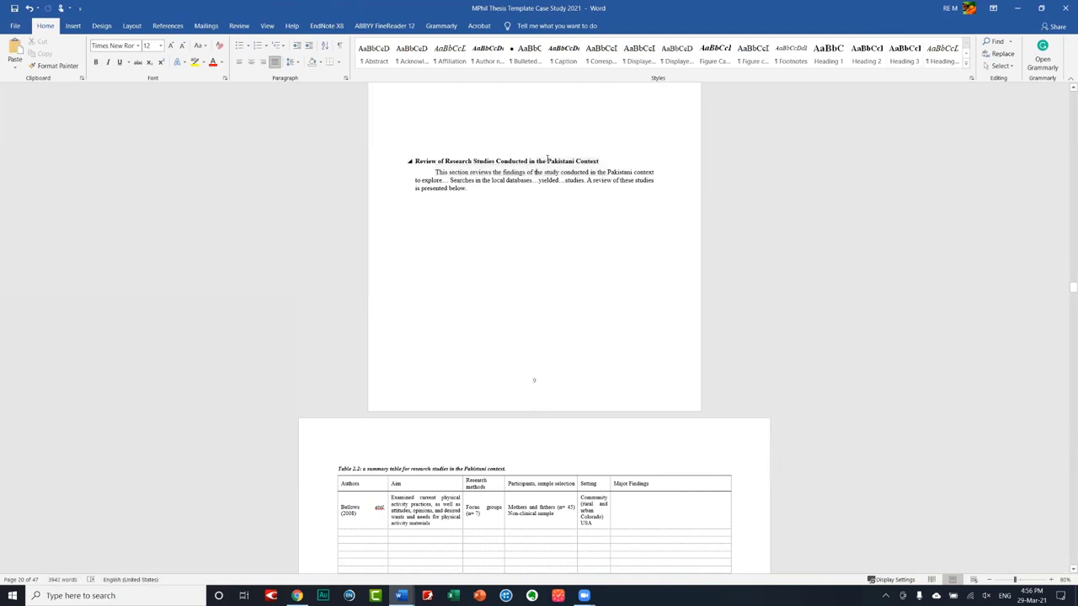
{"action": "left_click_drag", "start_coordinate": [600, 161], "coordinate": [546, 161]}
{"action": "left_click", "coordinate": [194, 61]}
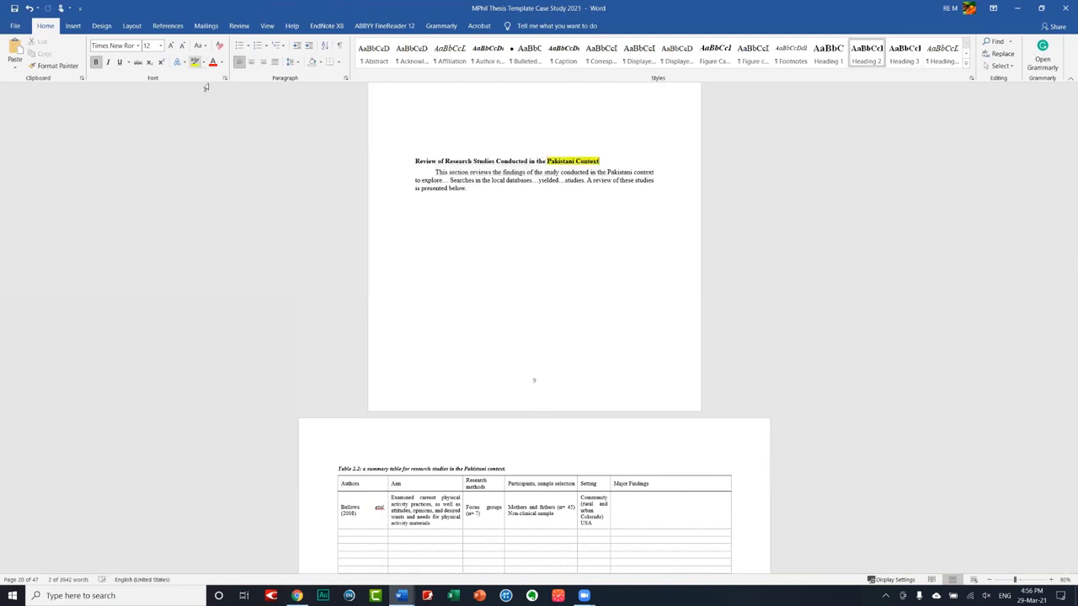
{"action": "left_click", "coordinate": [581, 345]}
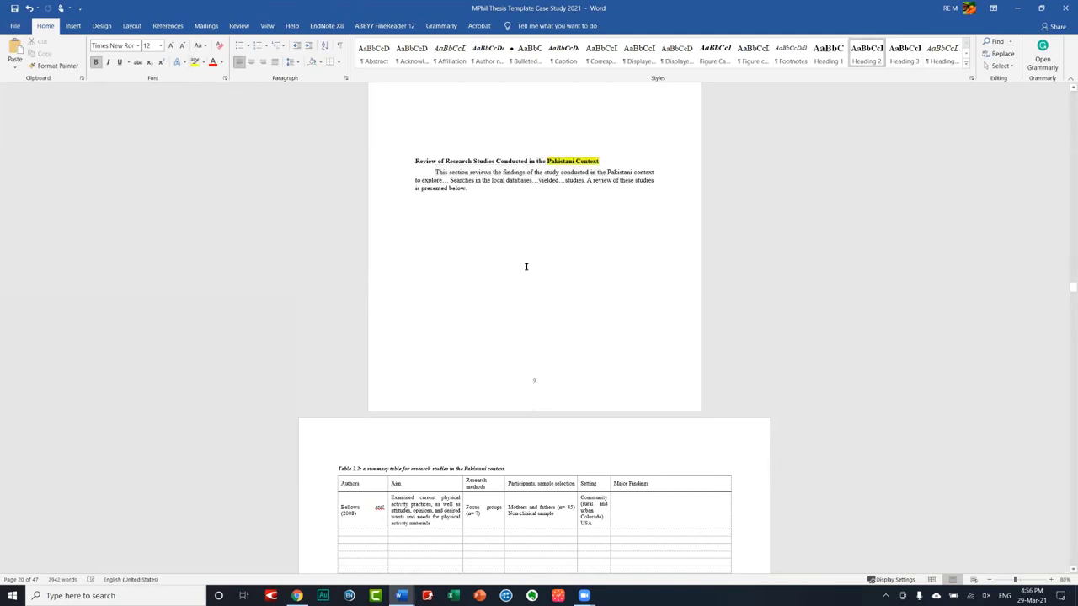
{"action": "scroll", "coordinate": [511, 211], "scroll_direction": "down", "scroll_amount": 2}
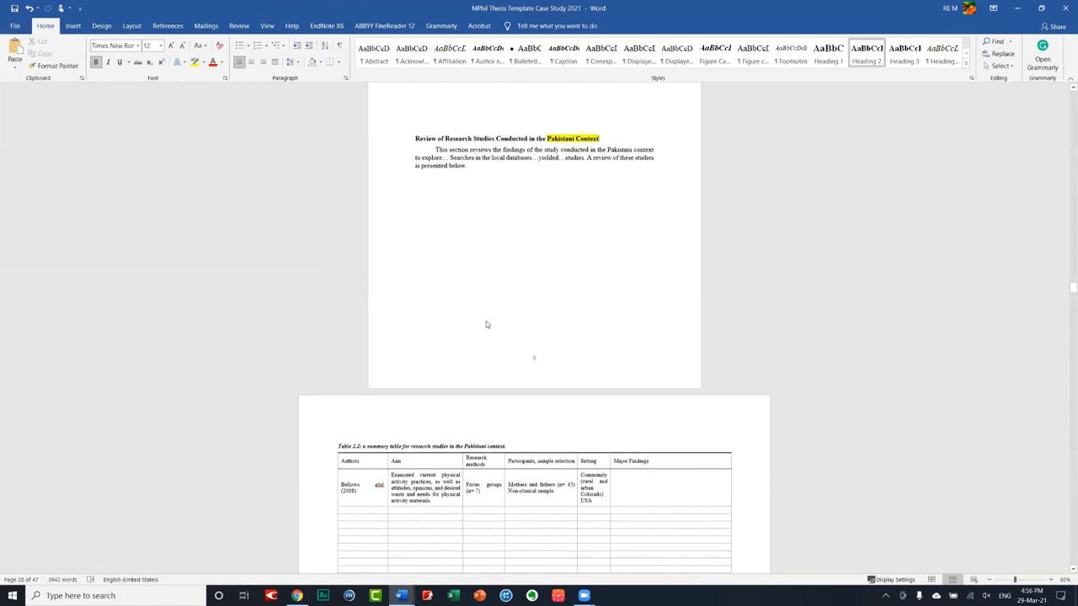
{"action": "scroll", "coordinate": [485, 353], "scroll_direction": "down", "scroll_amount": 2}
{"action": "scroll", "coordinate": [485, 353], "scroll_direction": "down", "scroll_amount": 3}
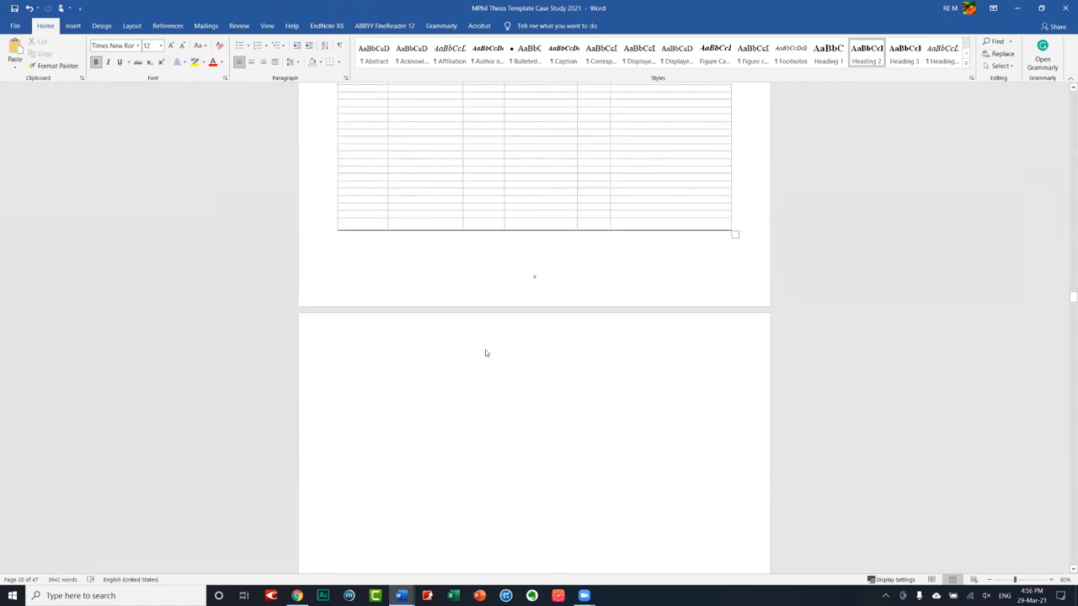
- Add four empty rows to the bottom of Table 2.2
{"action": "left_click", "coordinate": [729, 210]}
{"action": "key", "text": "Return"}
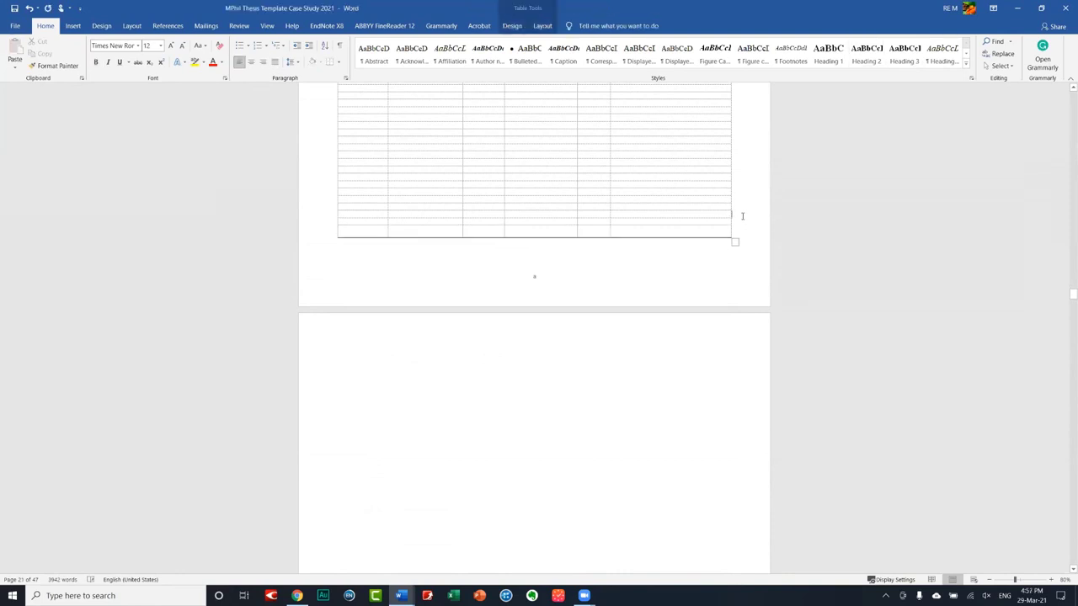
{"action": "key", "text": "Return"}
{"action": "left_click", "coordinate": [736, 212]}
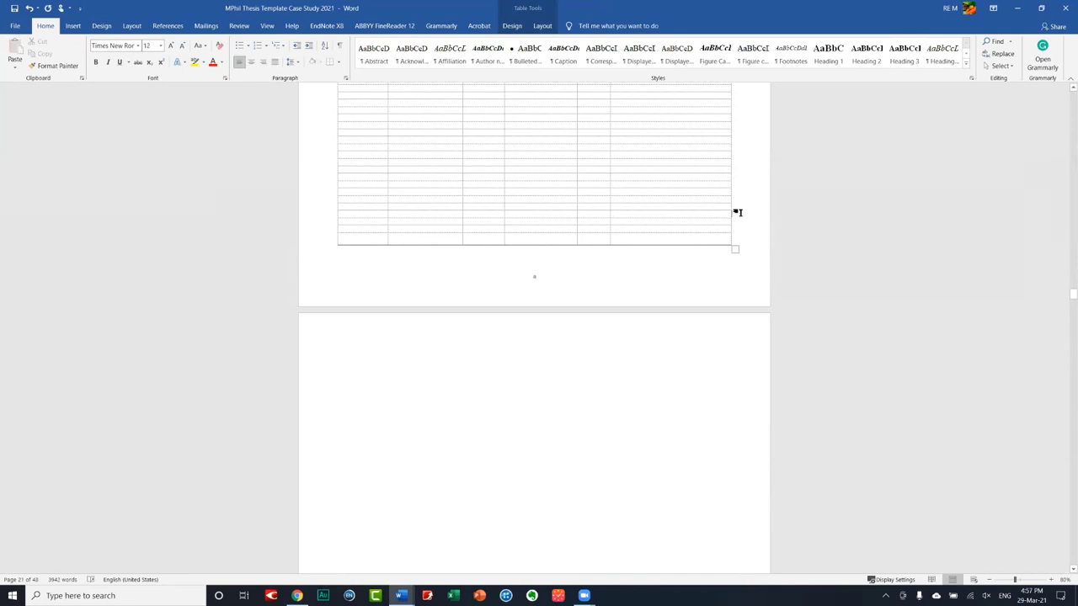
{"action": "key", "text": "Return"}
{"action": "left_click", "coordinate": [735, 213]}
{"action": "key", "text": "Return"}
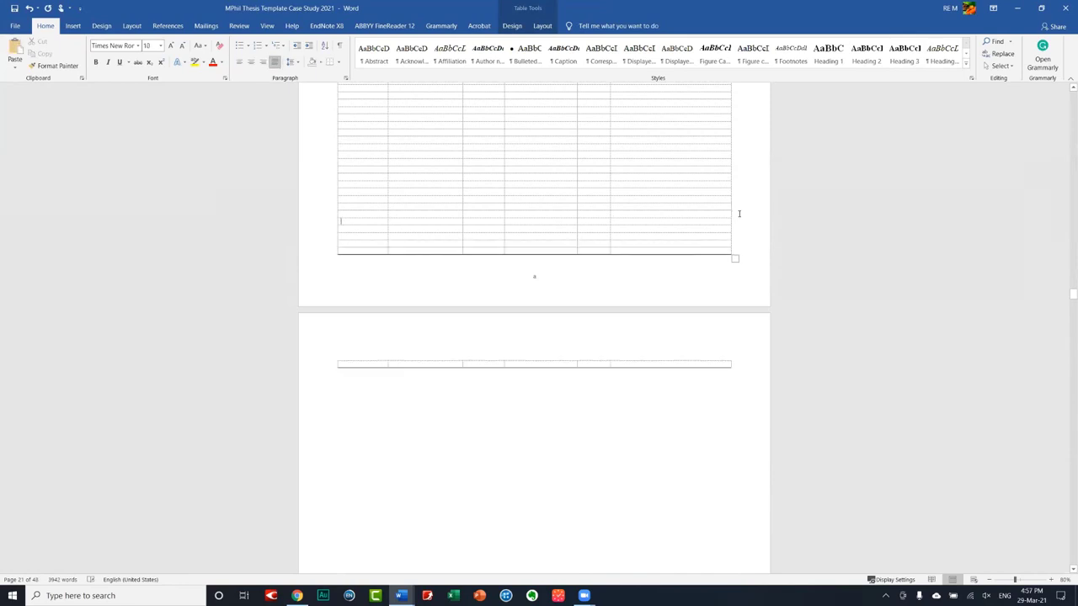
{"action": "left_click", "coordinate": [731, 213]}
- Scroll down to the Limitations of Previous Studies page
{"action": "scroll", "coordinate": [704, 221], "scroll_direction": "down", "scroll_amount": 2}
{"action": "scroll", "coordinate": [682, 232], "scroll_direction": "down", "scroll_amount": 3}
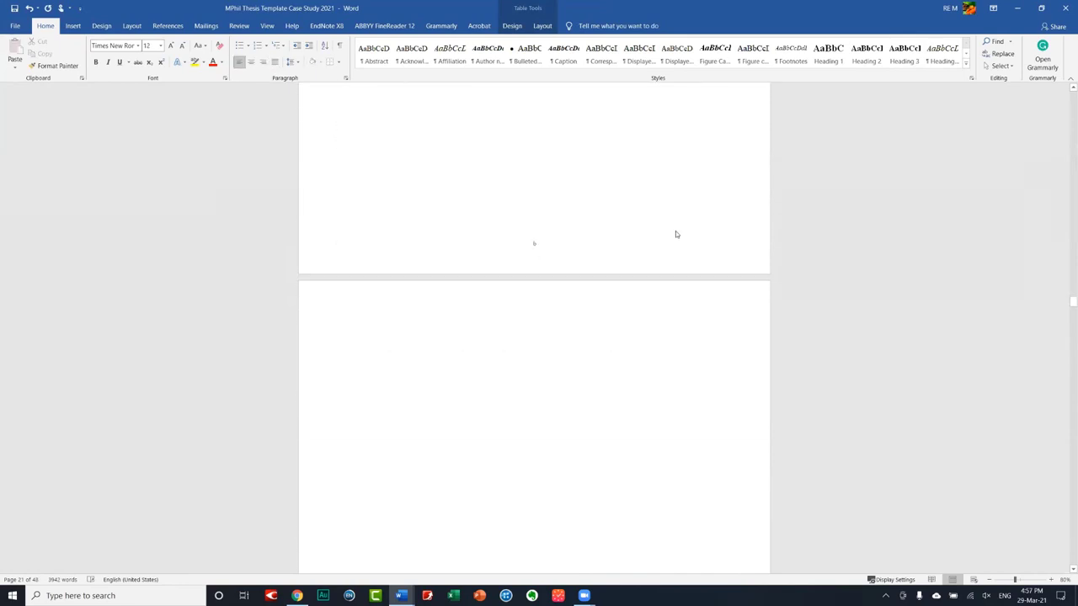
{"action": "scroll", "coordinate": [676, 234], "scroll_direction": "down", "scroll_amount": 3}
{"action": "scroll", "coordinate": [673, 234], "scroll_direction": "down", "scroll_amount": 3}
{"action": "scroll", "coordinate": [672, 234], "scroll_direction": "down", "scroll_amount": 1}
{"action": "scroll", "coordinate": [672, 234], "scroll_direction": "down", "scroll_amount": 3}
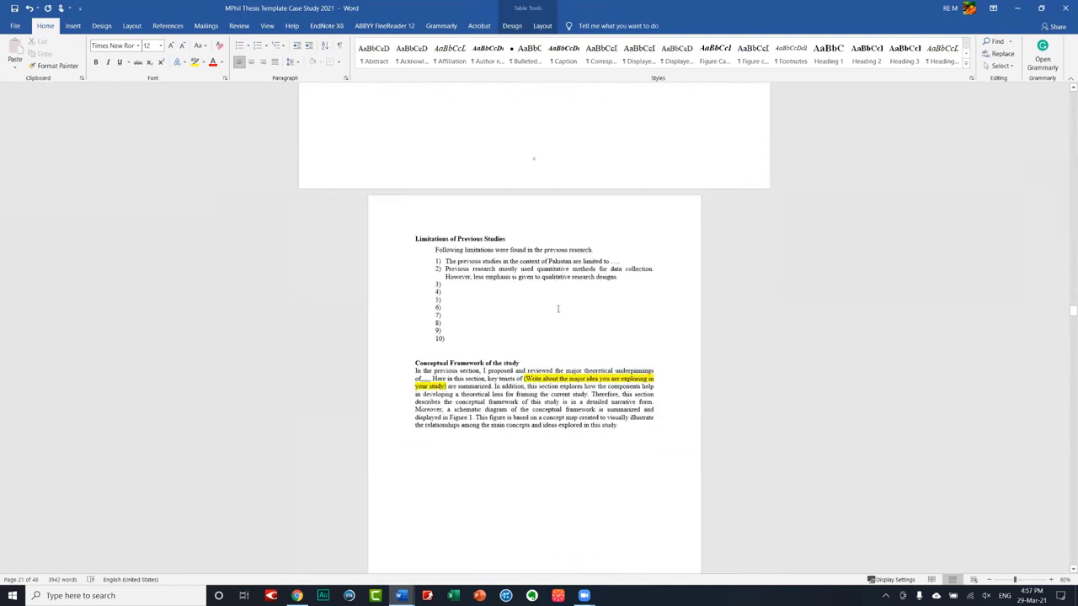
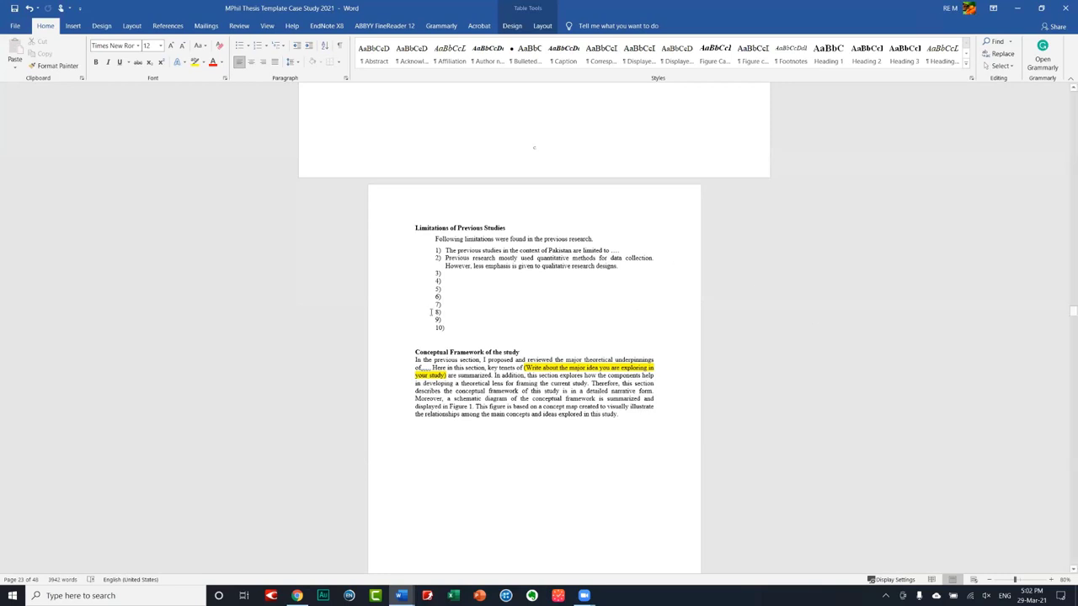
- Scroll past the Limitations list to the Figure 2.1 conceptual framework diagram
{"action": "scroll", "coordinate": [429, 308], "scroll_direction": "down", "scroll_amount": 3}
{"action": "scroll", "coordinate": [430, 308], "scroll_direction": "down", "scroll_amount": 6}
{"action": "scroll", "coordinate": [425, 303], "scroll_direction": "down", "scroll_amount": 3}
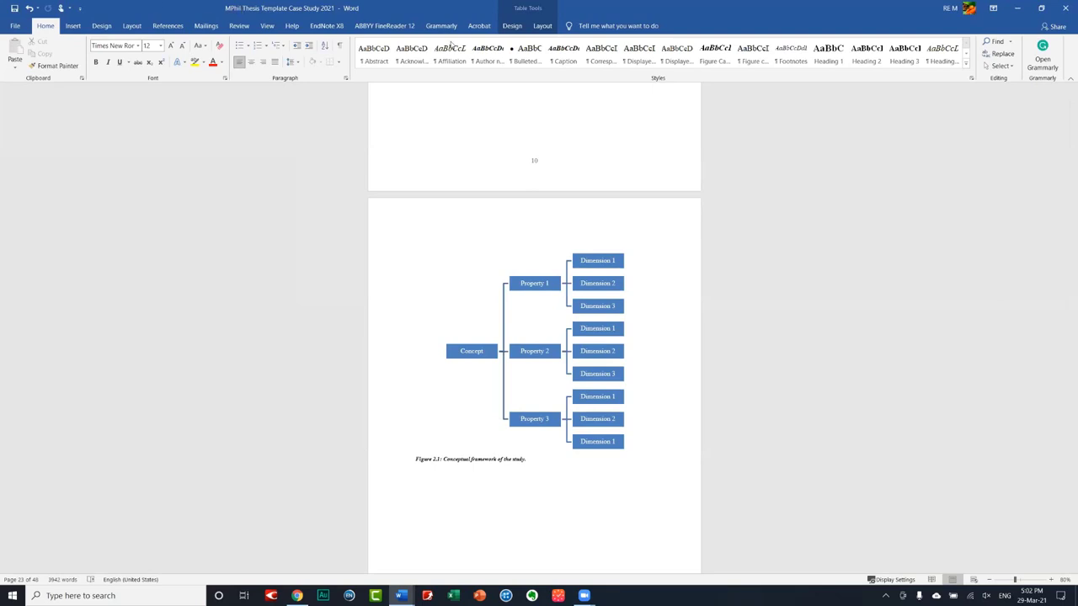
- Zoom the page to 200% so the Concept–Property–Dimension diagram fills the screen
{"action": "left_click", "coordinate": [542, 26]}
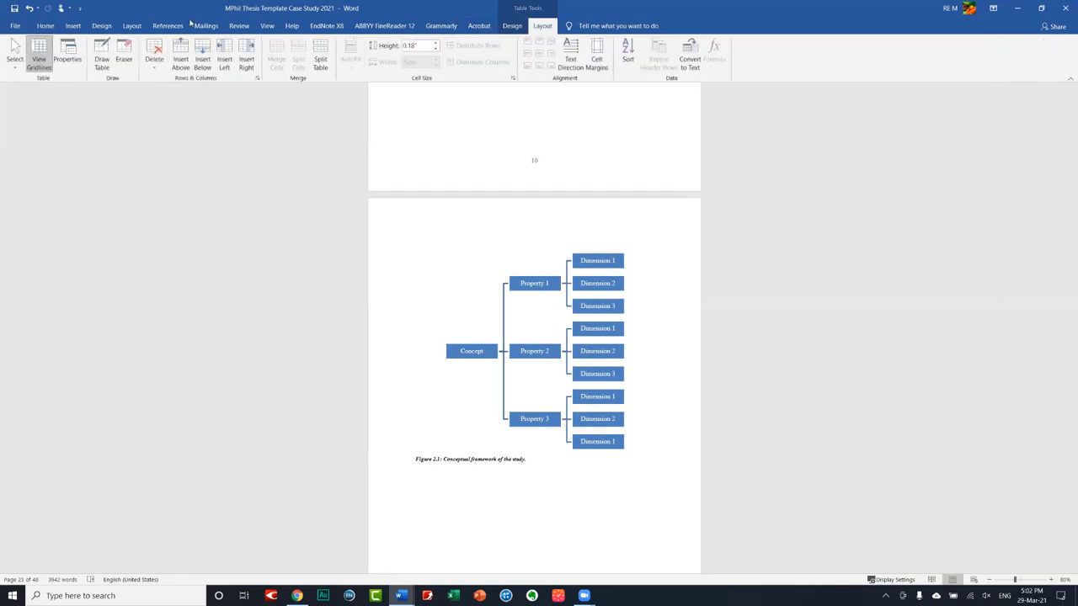
{"action": "left_click", "coordinate": [267, 25]}
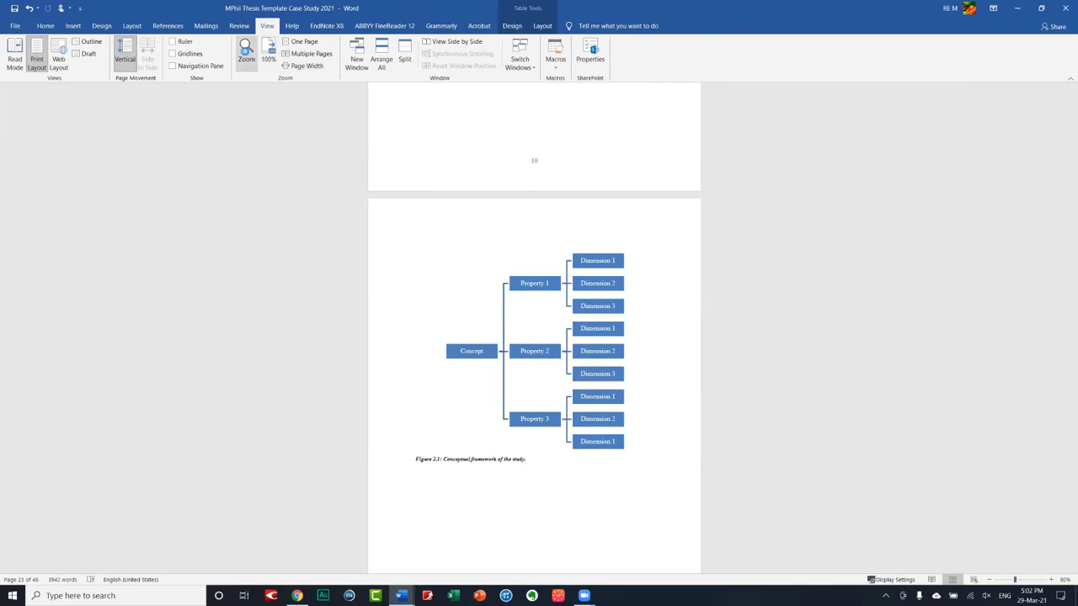
{"action": "left_click", "coordinate": [246, 50]}
{"action": "left_click", "coordinate": [434, 226]}
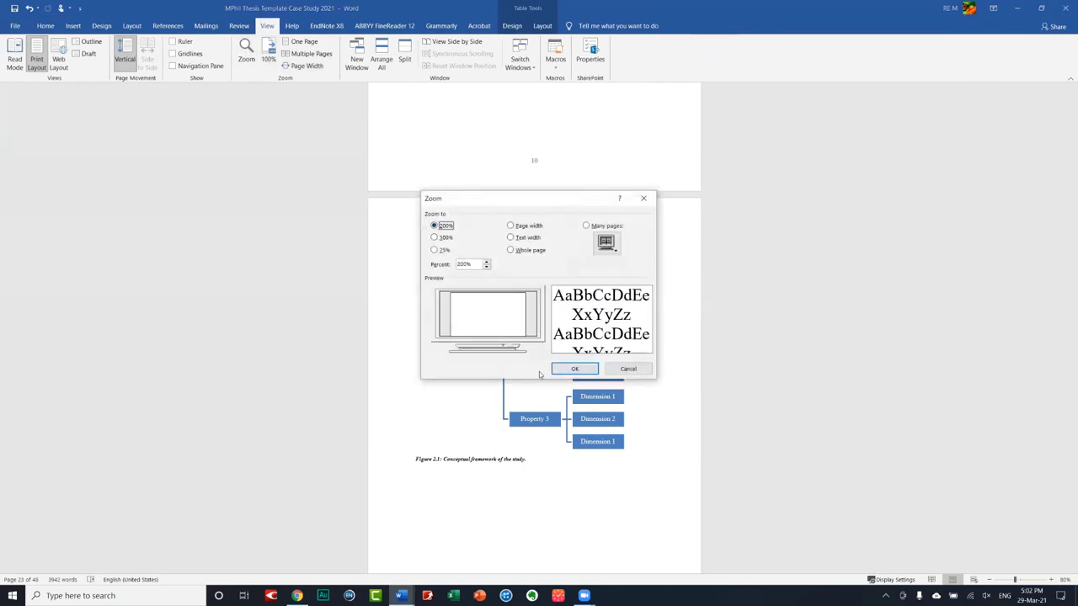
{"action": "left_click", "coordinate": [575, 369]}
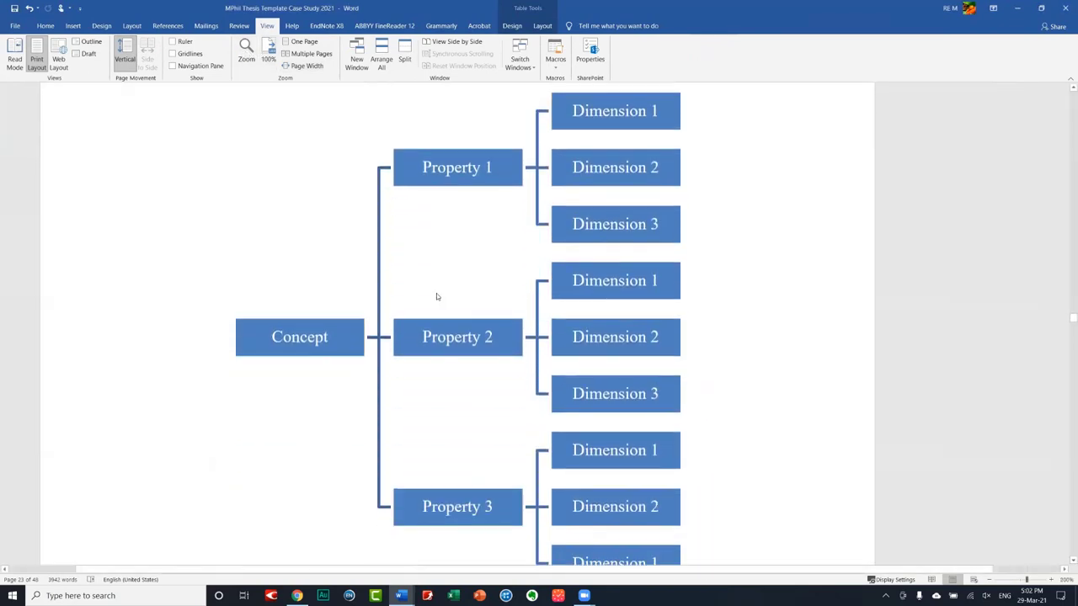
{"action": "scroll", "coordinate": [436, 296], "scroll_direction": "down", "scroll_amount": 1}
{"action": "scroll", "coordinate": [436, 296], "scroll_direction": "up", "scroll_amount": 1}
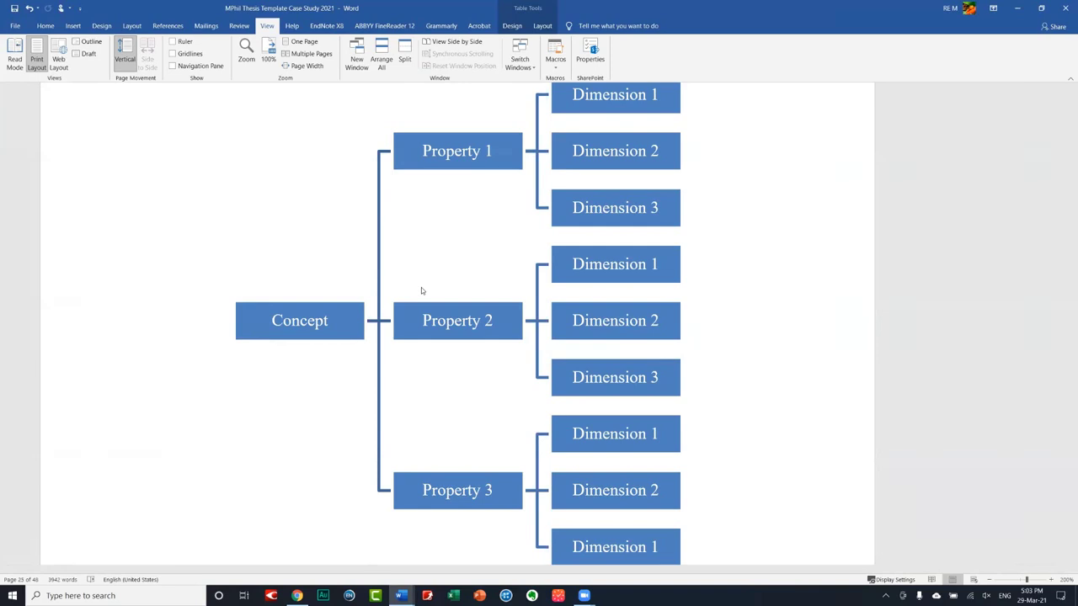
- Open the Figure 2.1 SmartArt for editing, showing its Concept, Properties and Dimensions outline
{"action": "double_click", "coordinate": [274, 317]}
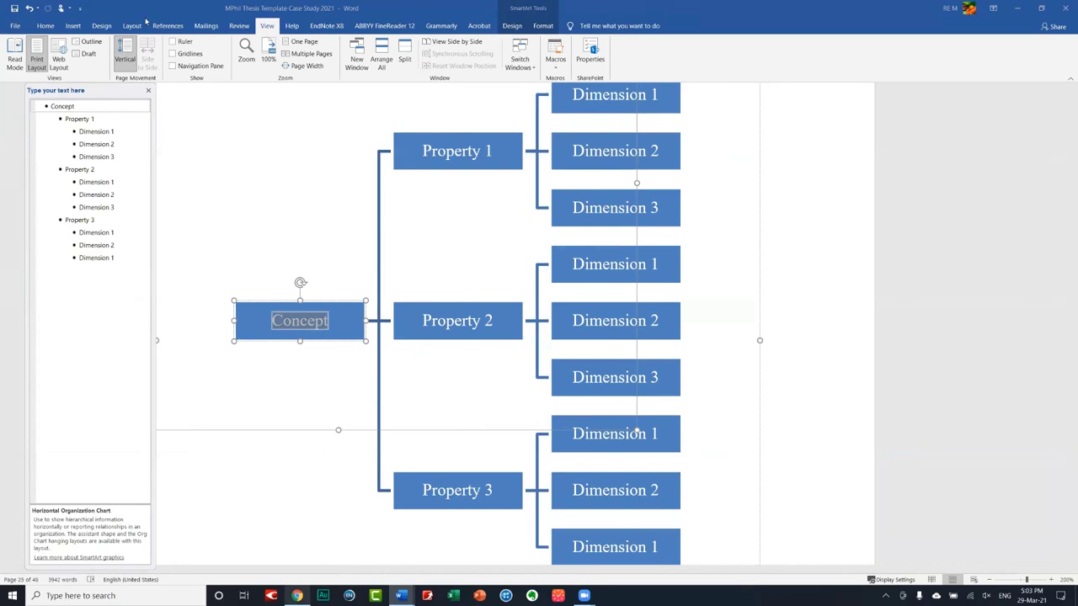
- Switch to Chrome for a fresh new tab, then bring up the EndNote X8 library
{"action": "key", "text": "alt+Tab"}
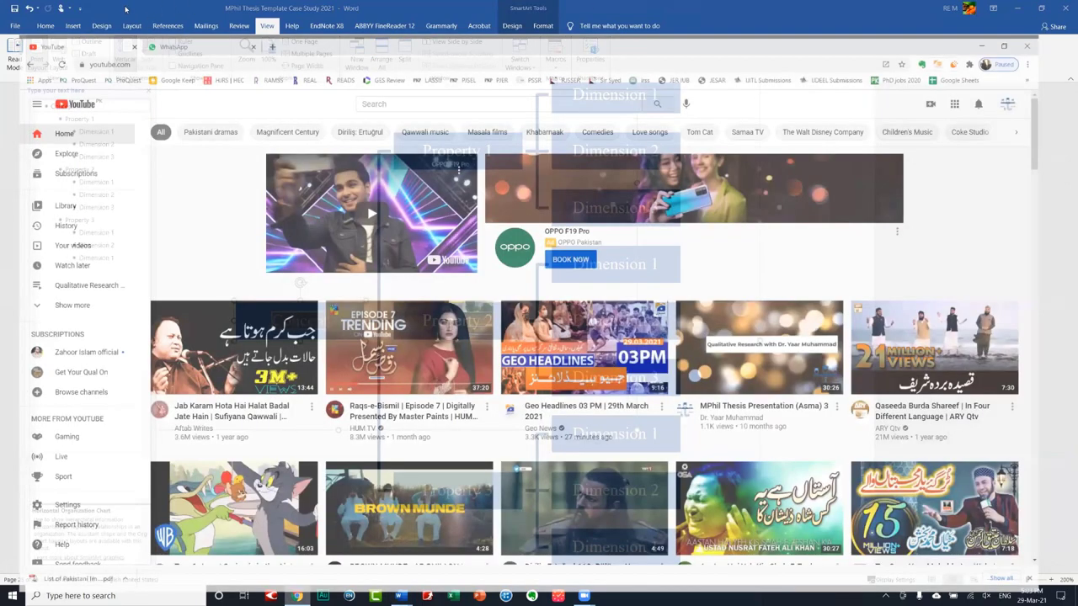
{"action": "key", "text": "ctrl+w"}
{"action": "key", "text": "ctrl+t"}
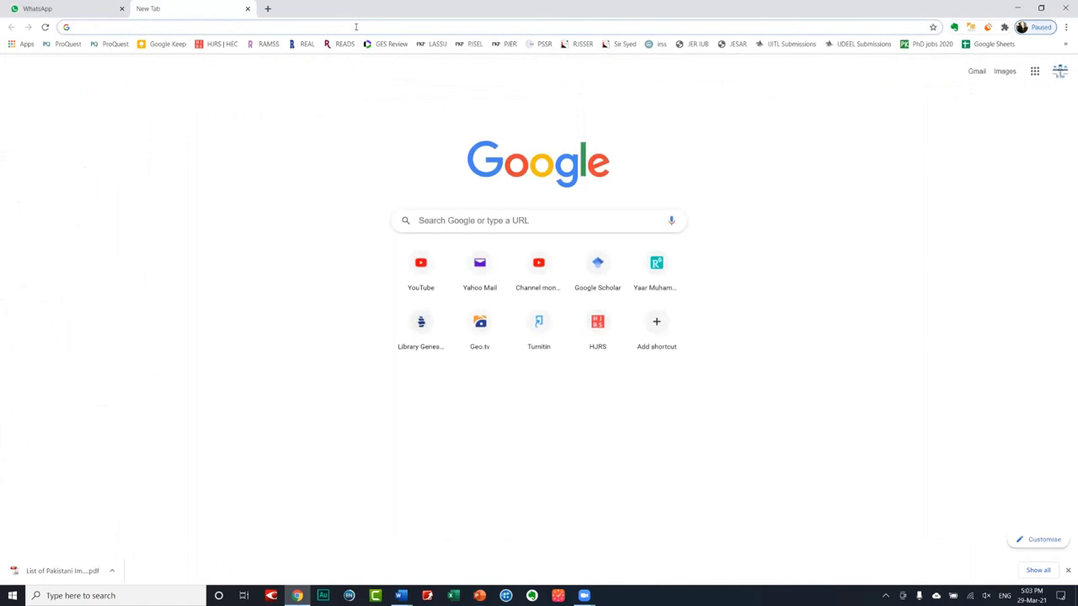
{"action": "left_click", "coordinate": [348, 595]}
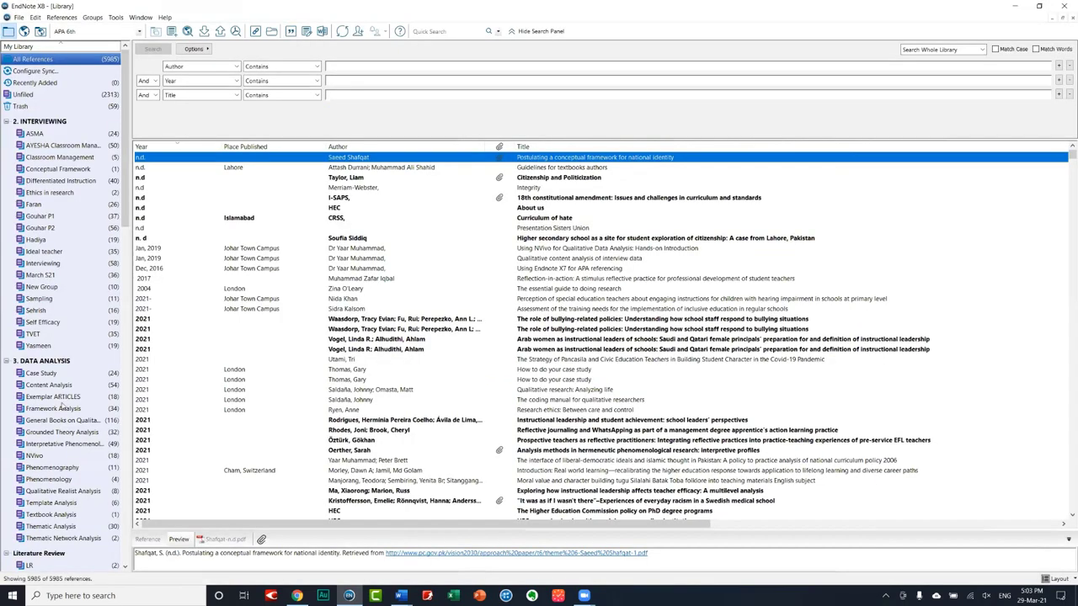
- Open the attached PDF of the 2019 supervisory support article from 1. Non-Recognized Journal
{"action": "scroll", "coordinate": [59, 371], "scroll_direction": "down", "scroll_amount": 7}
{"action": "scroll", "coordinate": [37, 252], "scroll_direction": "down", "scroll_amount": 7}
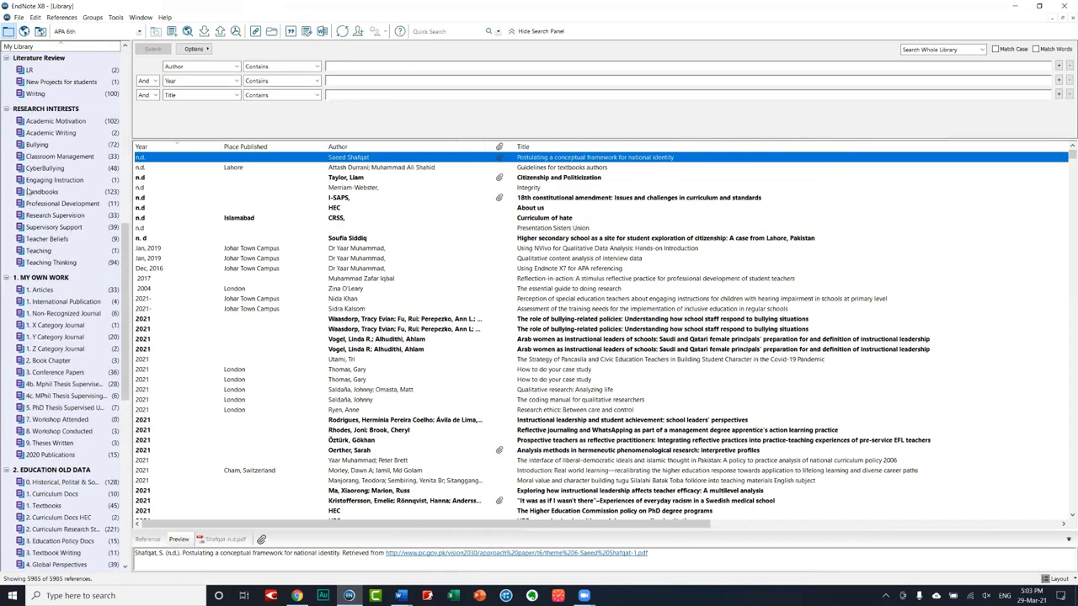
{"action": "left_click", "coordinate": [41, 301]}
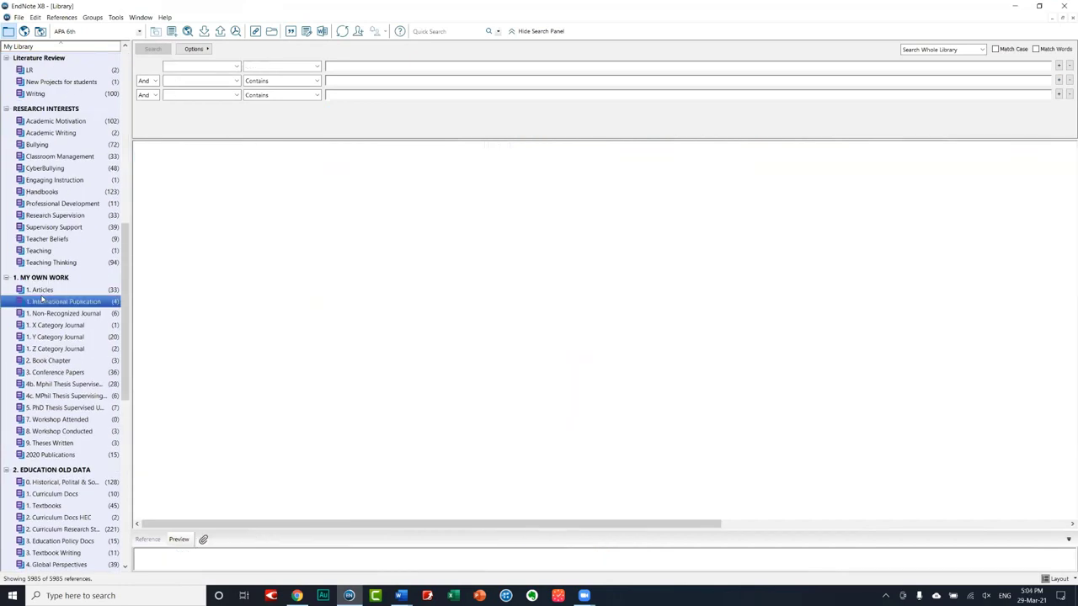
{"action": "left_click", "coordinate": [51, 314]}
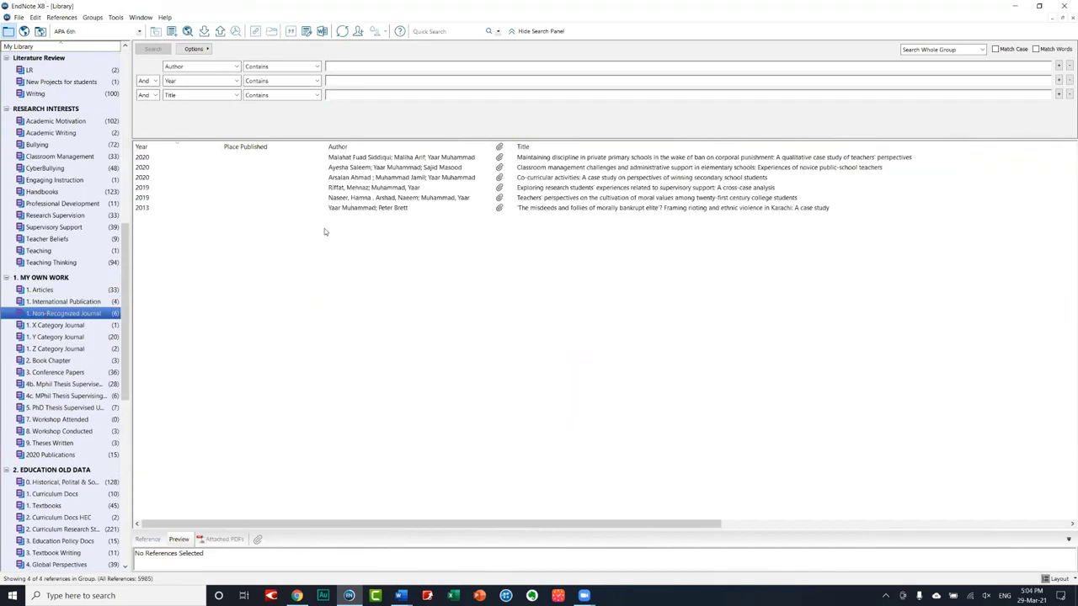
{"action": "left_click", "coordinate": [385, 188]}
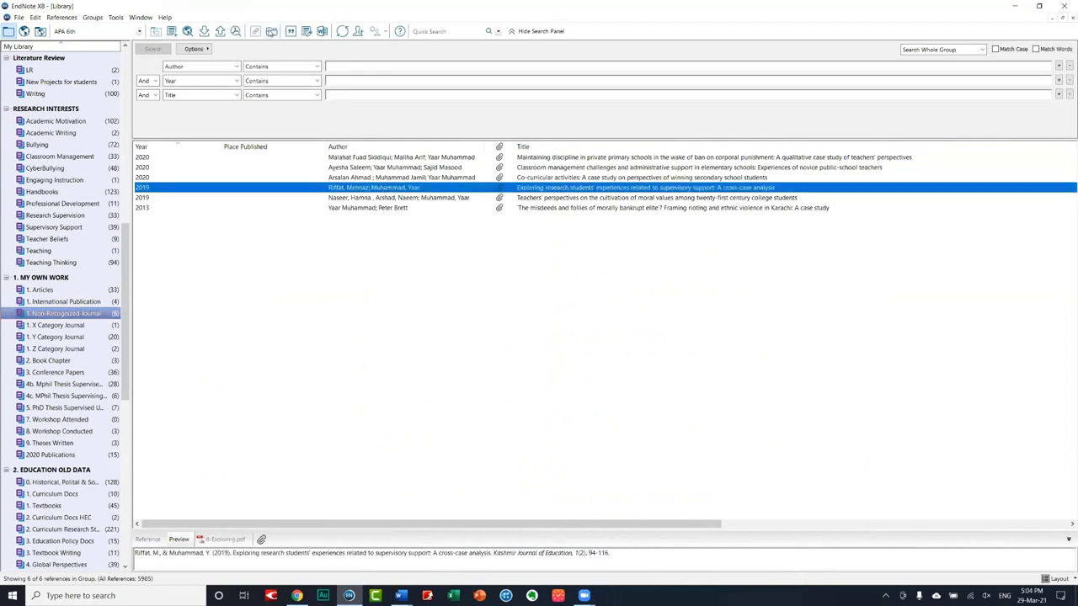
{"action": "left_click", "coordinate": [271, 31]}
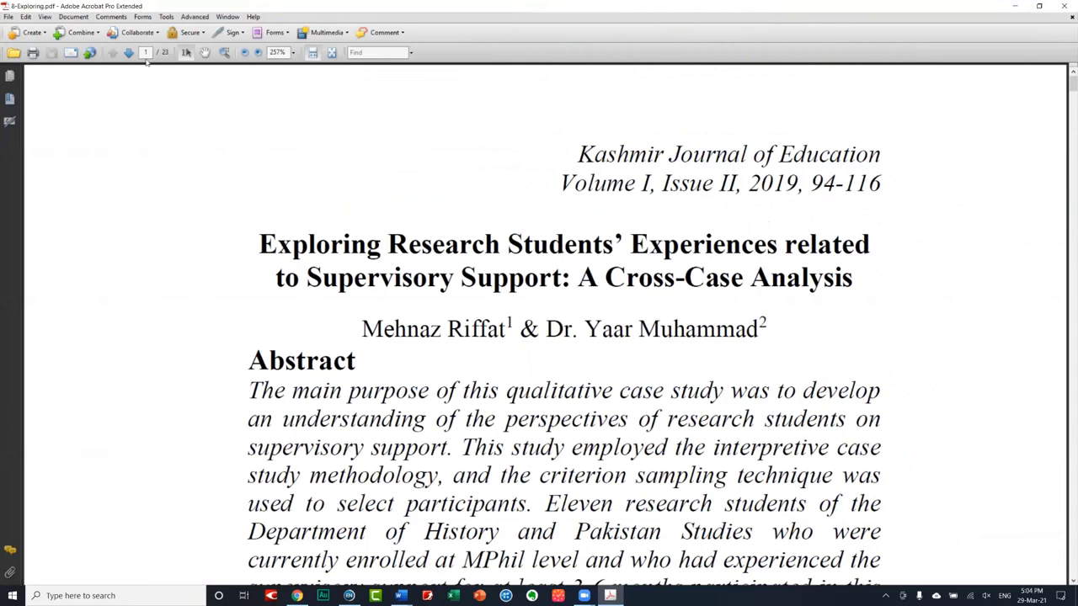
- Scroll the article PDF from the abstract down to page 6 of 23
{"action": "scroll", "coordinate": [133, 54], "scroll_direction": "down", "scroll_amount": 3}
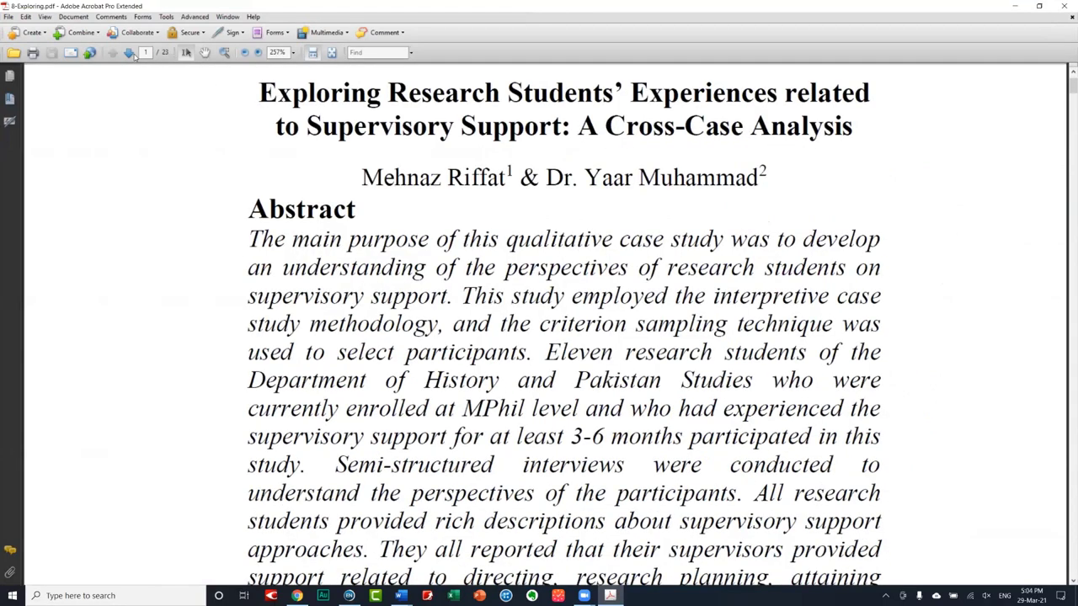
{"action": "scroll", "coordinate": [169, 66], "scroll_direction": "down", "scroll_amount": 5}
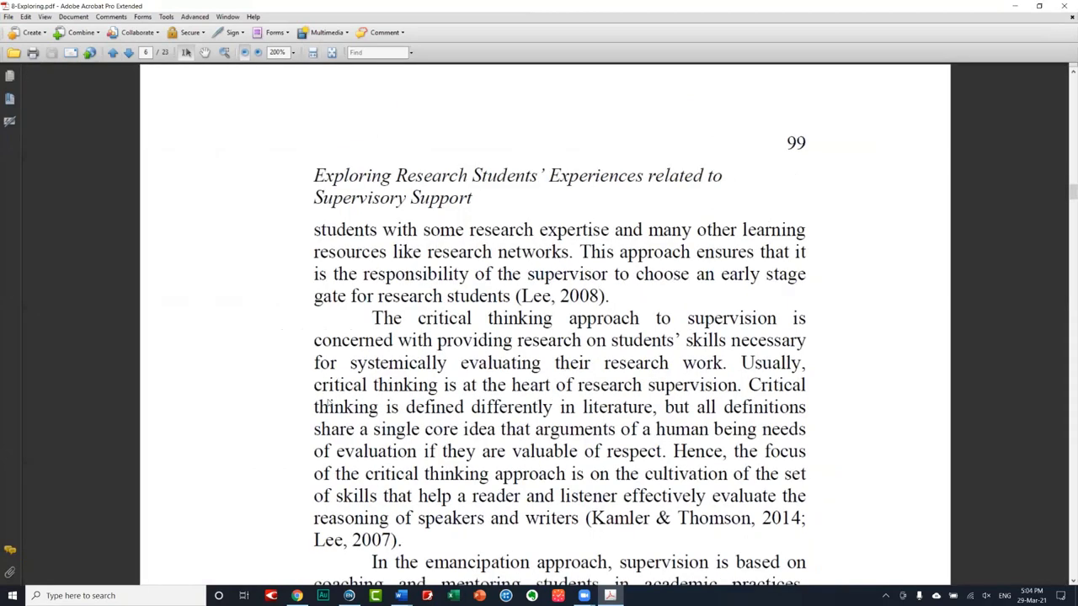
- Zoom out the PDF to view Figure 1, Lee's (2008) Supervisory Support Framework
{"action": "key", "text": "ctrl+minus"}
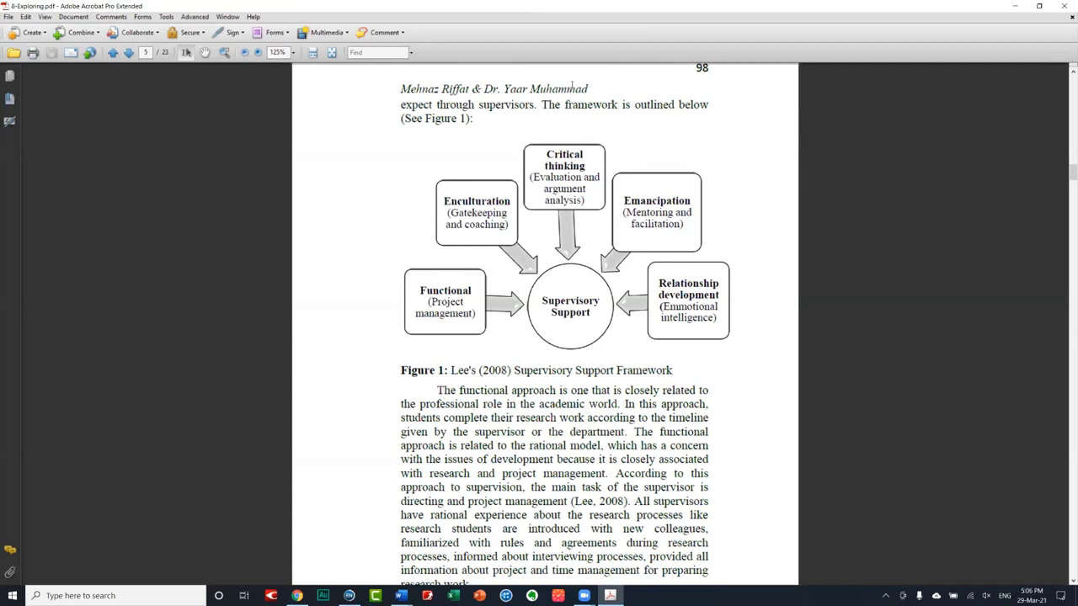
- Close the article PDF and return via Chrome to the Word thesis template
{"action": "left_click", "coordinate": [1064, 9]}
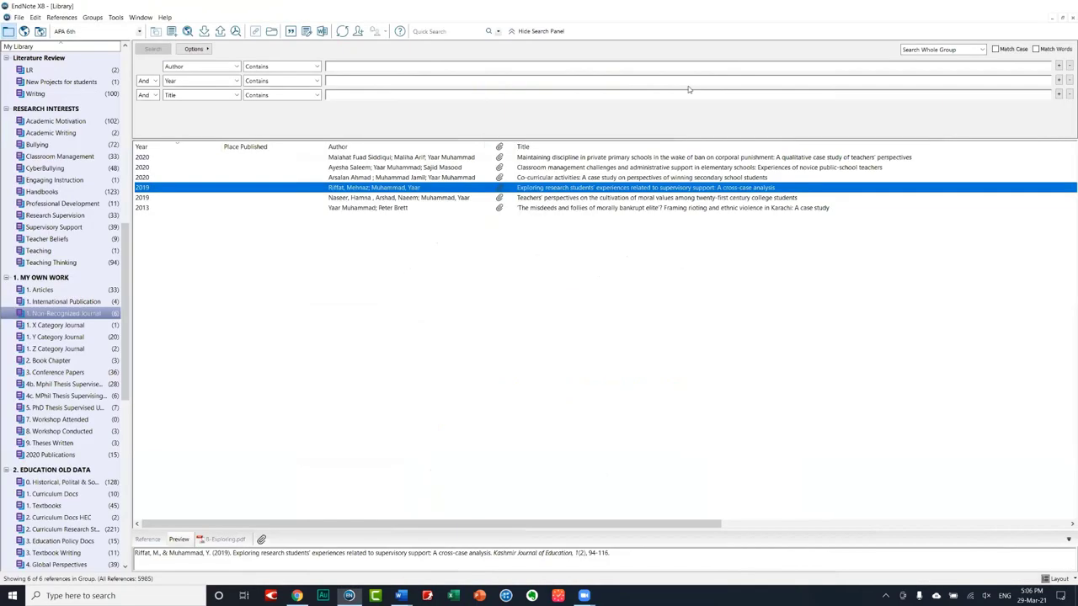
{"action": "left_click", "coordinate": [296, 595]}
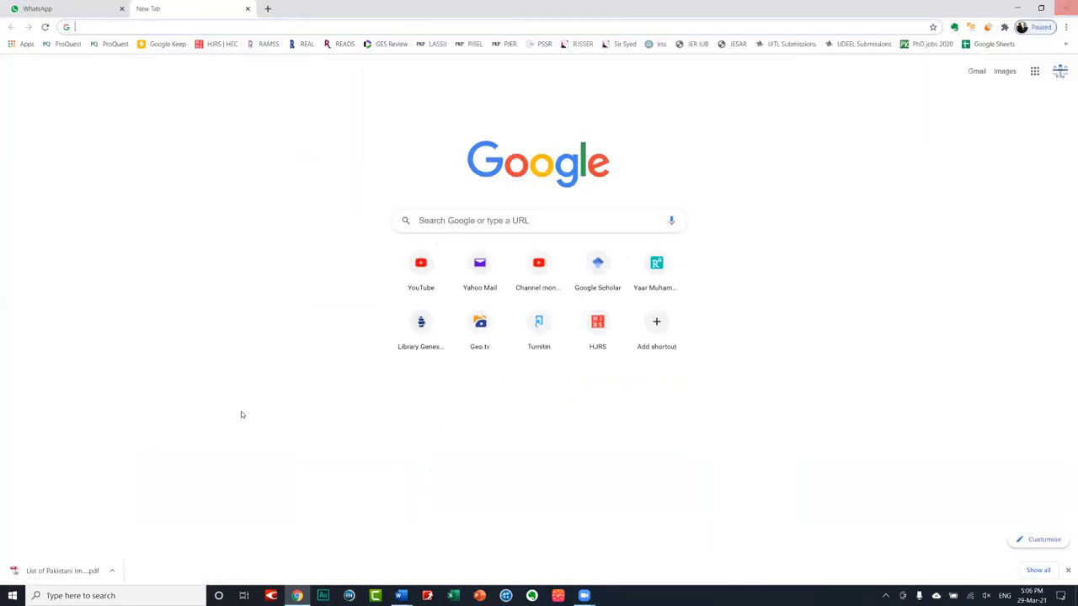
{"action": "key", "text": "alt+Tab"}
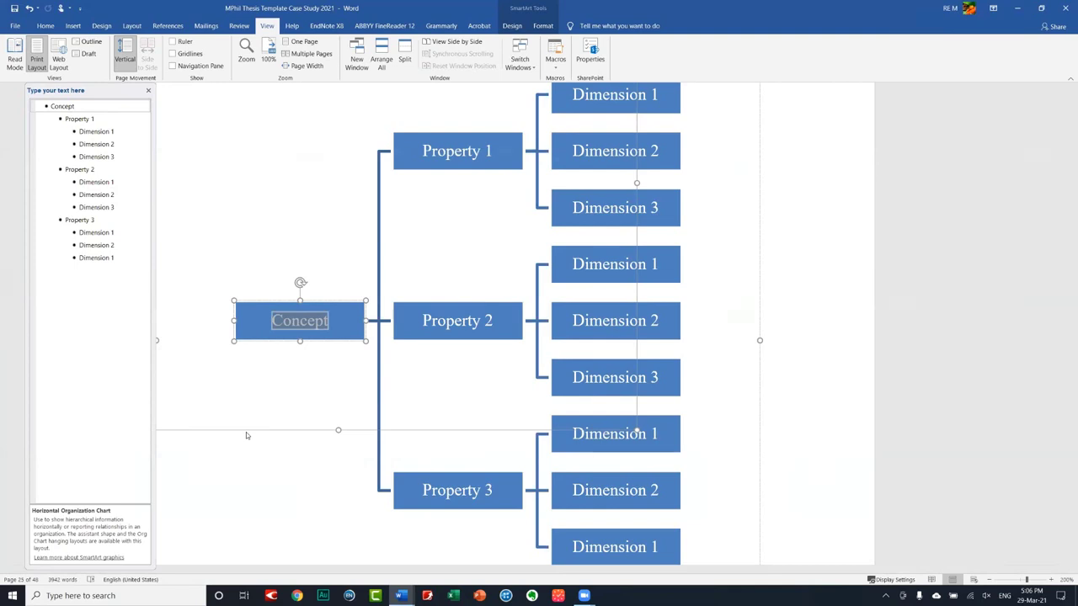
- Close the SmartArt text pane, deselect the diagram and look over Figure 2.1
{"action": "left_click", "coordinate": [148, 91]}
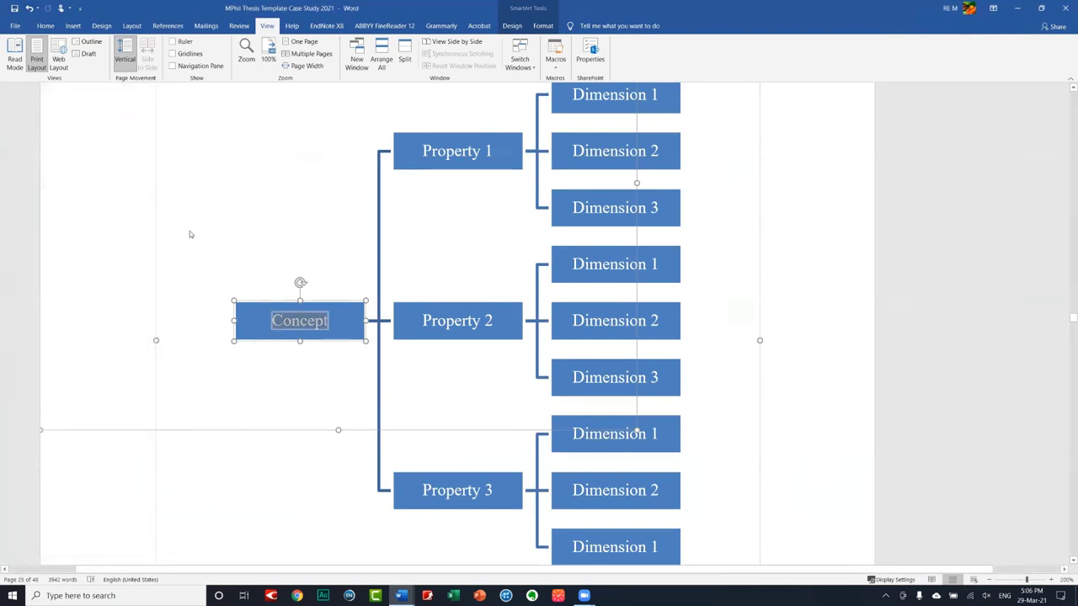
{"action": "left_click", "coordinate": [212, 170]}
{"action": "scroll", "coordinate": [235, 165], "scroll_direction": "down", "scroll_amount": 3}
{"action": "scroll", "coordinate": [237, 157], "scroll_direction": "down", "scroll_amount": 3}
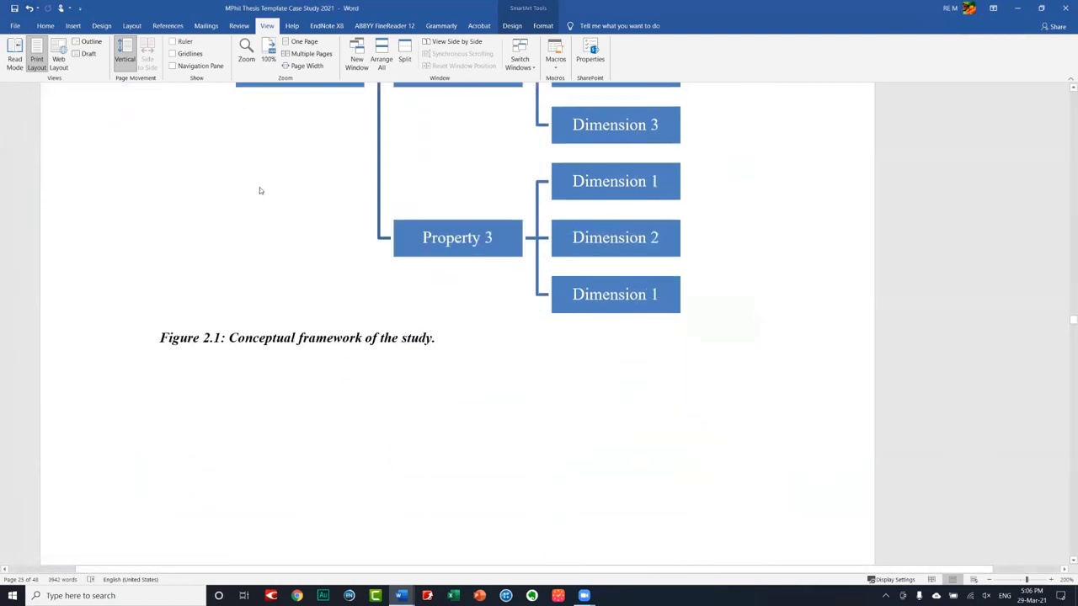
{"action": "scroll", "coordinate": [264, 238], "scroll_direction": "up", "scroll_amount": 3}
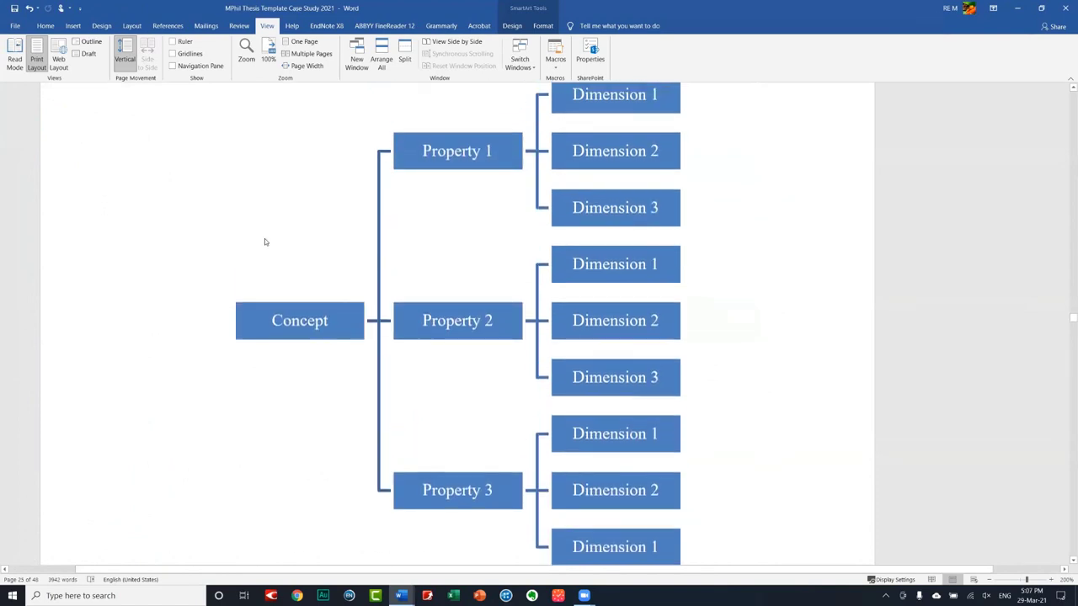
{"action": "scroll", "coordinate": [233, 271], "scroll_direction": "up", "scroll_amount": 2}
{"action": "scroll", "coordinate": [229, 286], "scroll_direction": "down", "scroll_amount": 1}
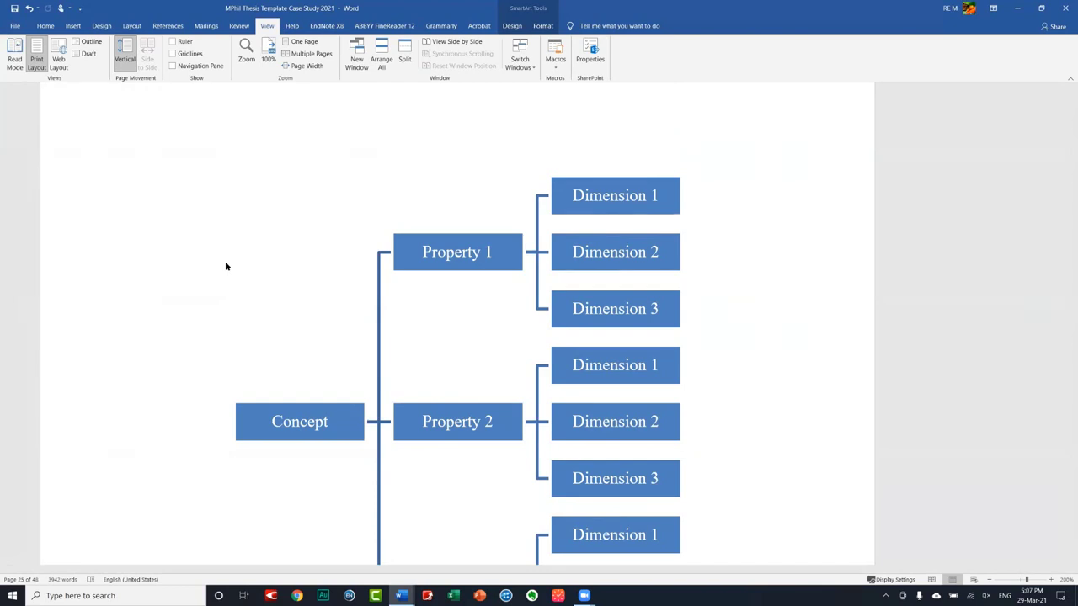
- Scroll to Chapter 3: Methodology and select its Introduction placeholder paragraph
{"action": "scroll", "coordinate": [190, 325], "scroll_direction": "down", "scroll_amount": 2}
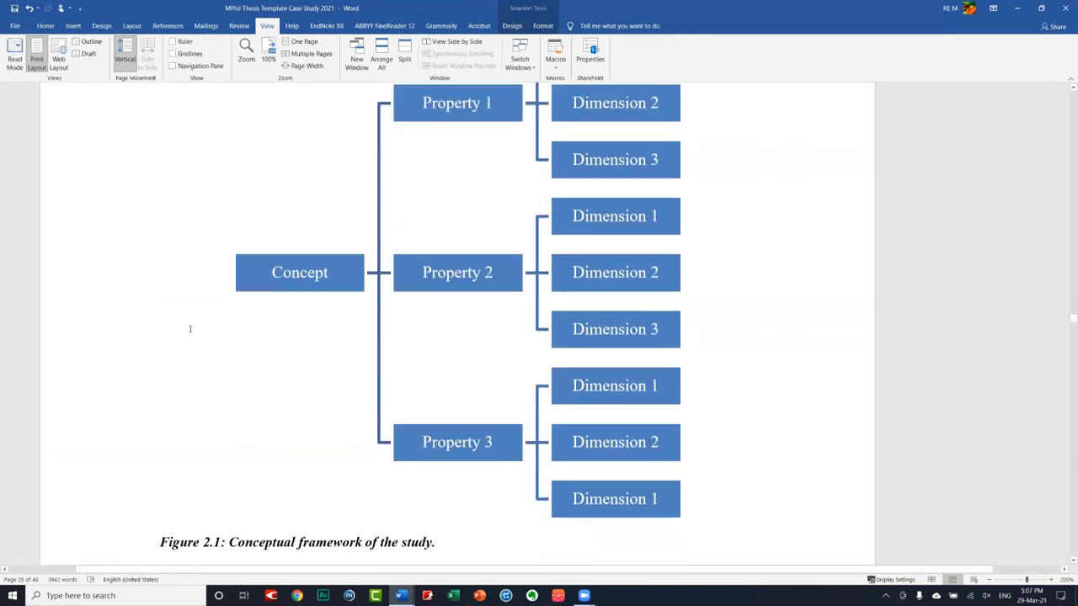
{"action": "scroll", "coordinate": [173, 315], "scroll_direction": "down", "scroll_amount": 5}
{"action": "scroll", "coordinate": [173, 315], "scroll_direction": "down", "scroll_amount": 3}
{"action": "scroll", "coordinate": [177, 317], "scroll_direction": "down", "scroll_amount": 1}
{"action": "scroll", "coordinate": [177, 317], "scroll_direction": "down", "scroll_amount": 2}
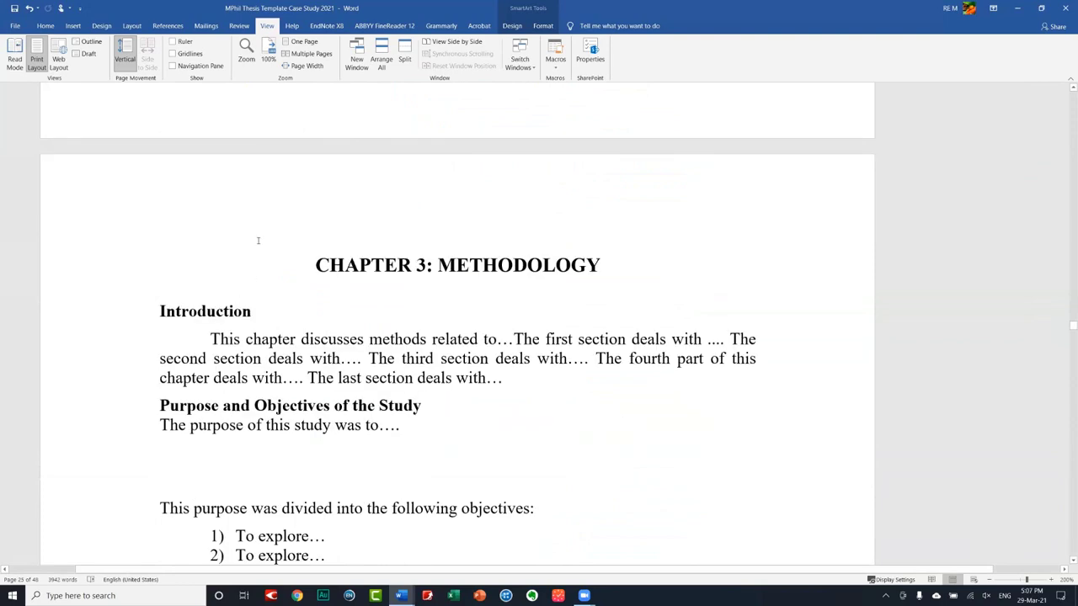
{"action": "scroll", "coordinate": [257, 241], "scroll_direction": "down", "scroll_amount": 1}
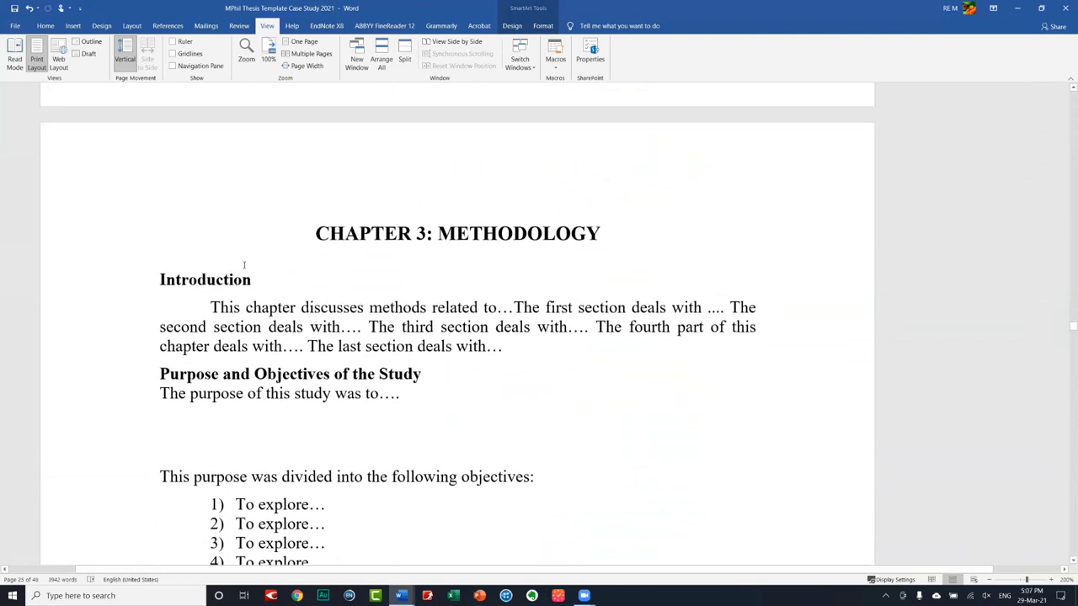
{"action": "scroll", "coordinate": [243, 266], "scroll_direction": "up", "scroll_amount": 6}
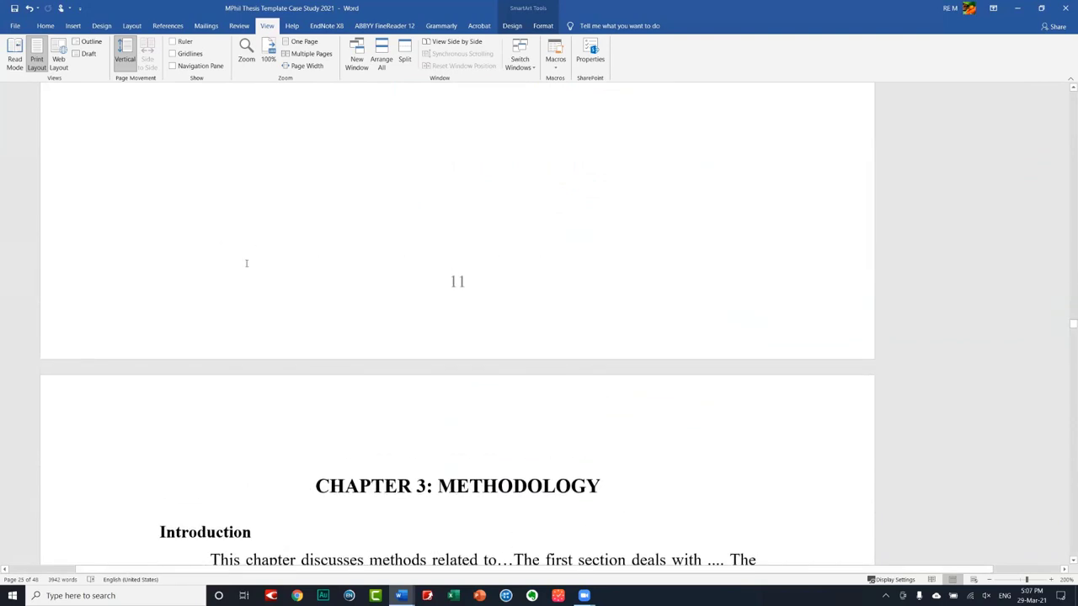
{"action": "scroll", "coordinate": [246, 265], "scroll_direction": "down", "scroll_amount": 3}
{"action": "scroll", "coordinate": [247, 263], "scroll_direction": "down", "scroll_amount": 3}
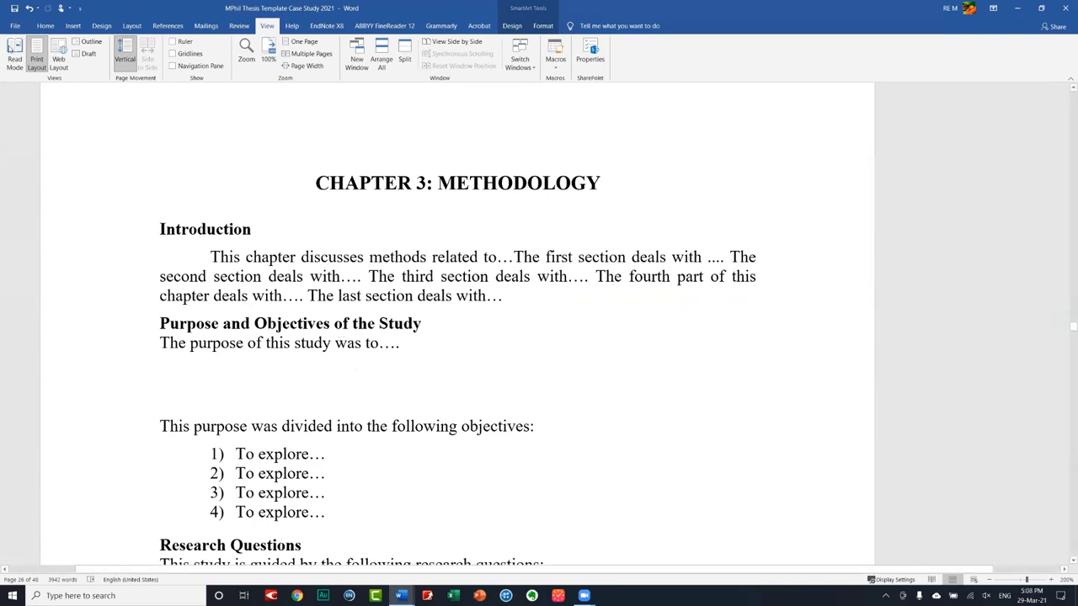
{"action": "mouse_move", "coordinate": [281, 237]}
{"action": "left_mouse_down"}
{"action": "mouse_move", "coordinate": [505, 298]}
{"action": "mouse_move", "coordinate": [209, 259]}
{"action": "left_mouse_up"}
{"action": "left_click", "coordinate": [458, 291]}
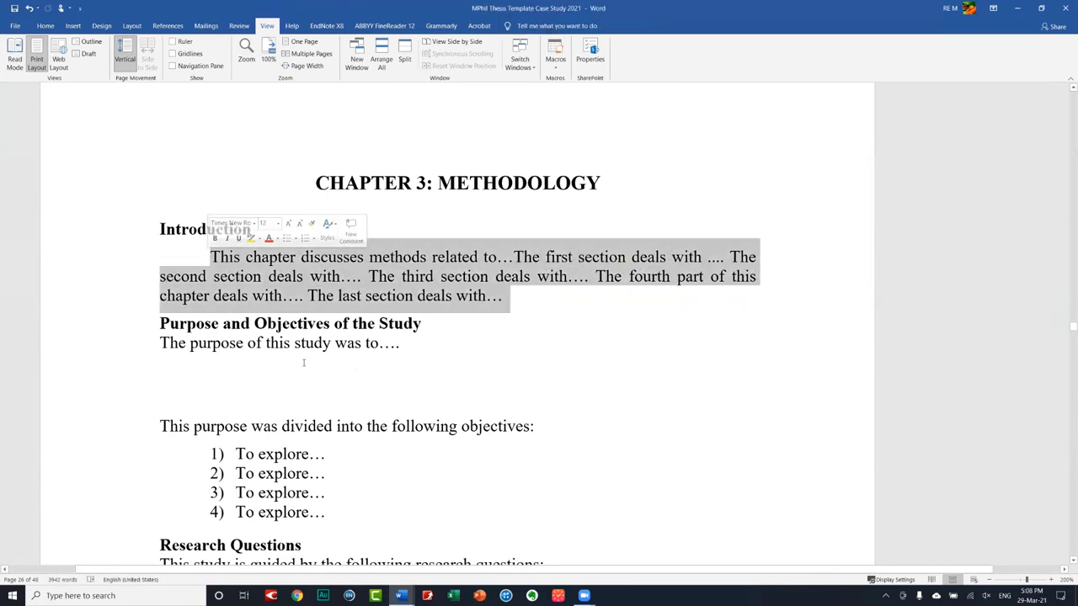
{"action": "scroll", "coordinate": [276, 263], "scroll_direction": "down", "scroll_amount": 3}
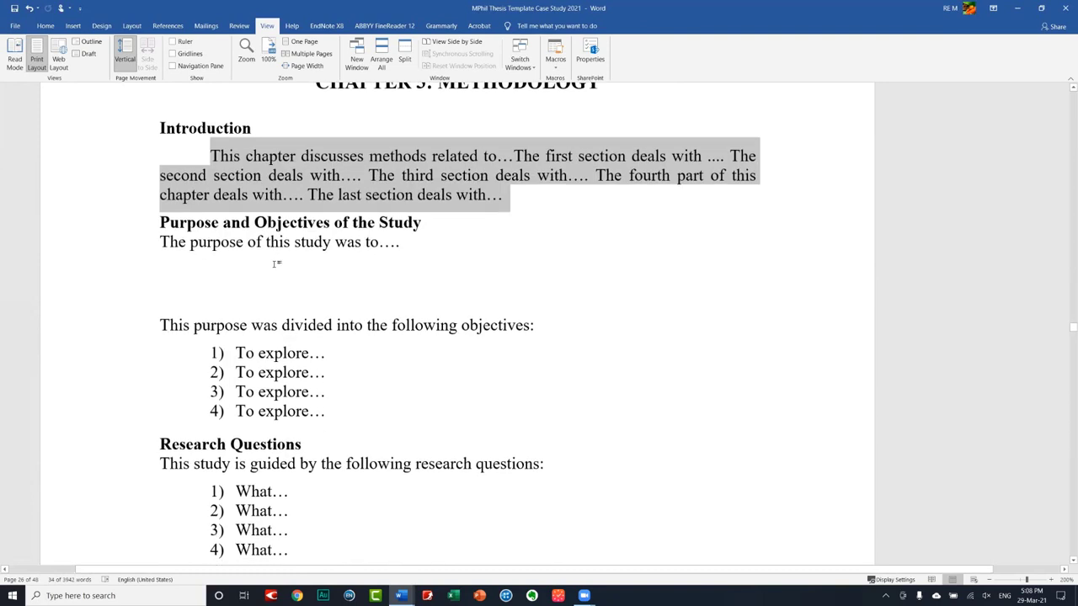
{"action": "left_click", "coordinate": [276, 262]}
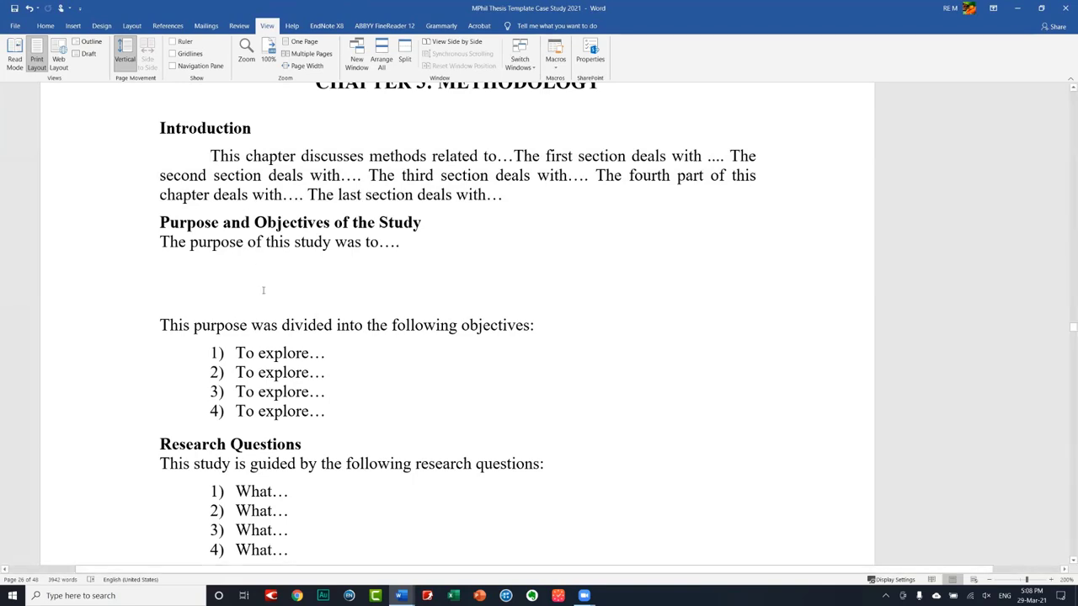
- Select the 'To explore…' objectives and the four 'What…' research question items
{"action": "scroll", "coordinate": [264, 249], "scroll_direction": "down", "scroll_amount": 1}
{"action": "scroll", "coordinate": [252, 210], "scroll_direction": "down", "scroll_amount": 1}
{"action": "scroll", "coordinate": [244, 177], "scroll_direction": "down", "scroll_amount": 1}
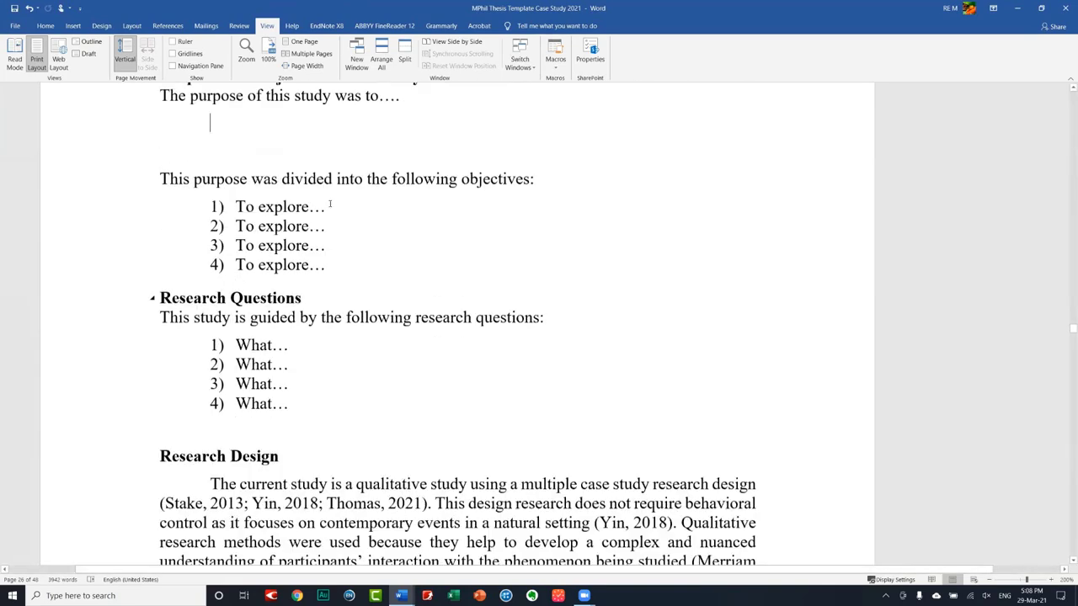
{"action": "scroll", "coordinate": [236, 154], "scroll_direction": "down", "scroll_amount": 1}
{"action": "left_click_drag", "start_coordinate": [237, 154], "coordinate": [333, 217]}
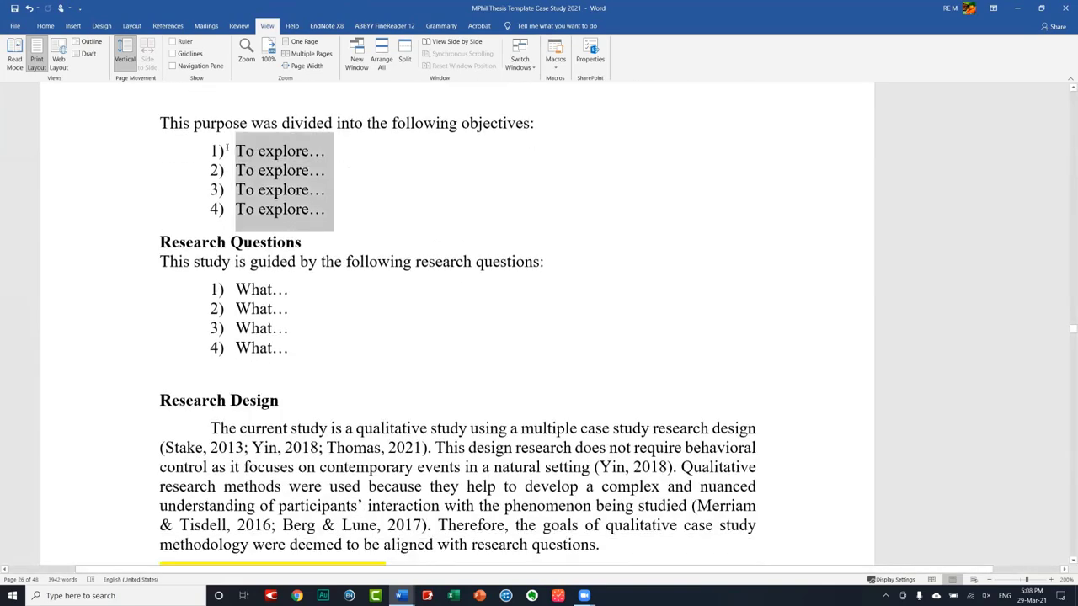
{"action": "left_click", "coordinate": [370, 207]}
{"action": "left_click_drag", "start_coordinate": [293, 352], "coordinate": [285, 297]}
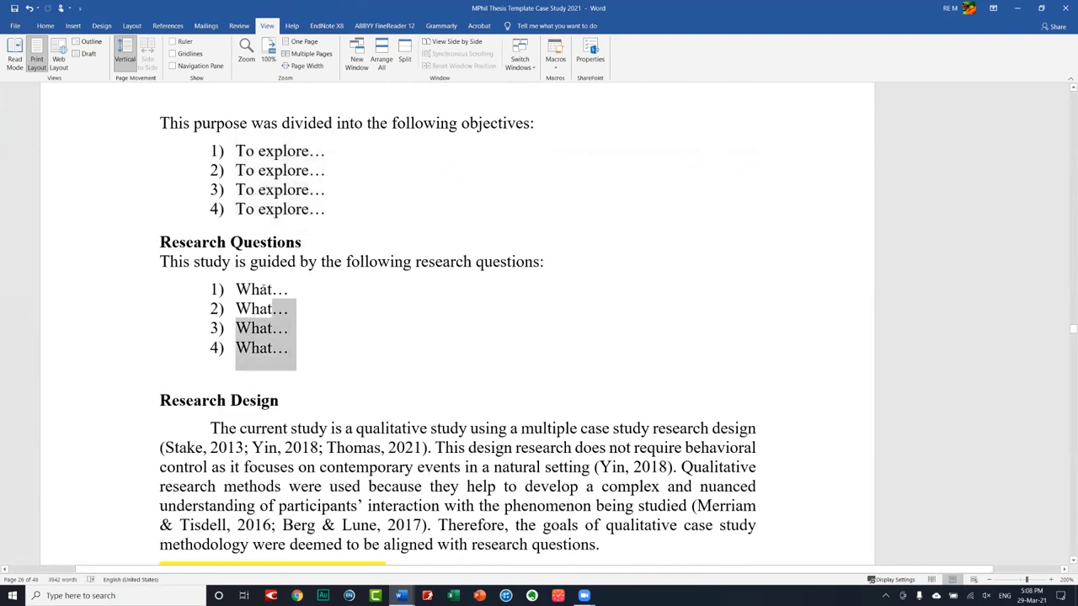
- Select the whole Research Design paragraph, including its yellow case study definition note
{"action": "scroll", "coordinate": [378, 324], "scroll_direction": "down", "scroll_amount": 1}
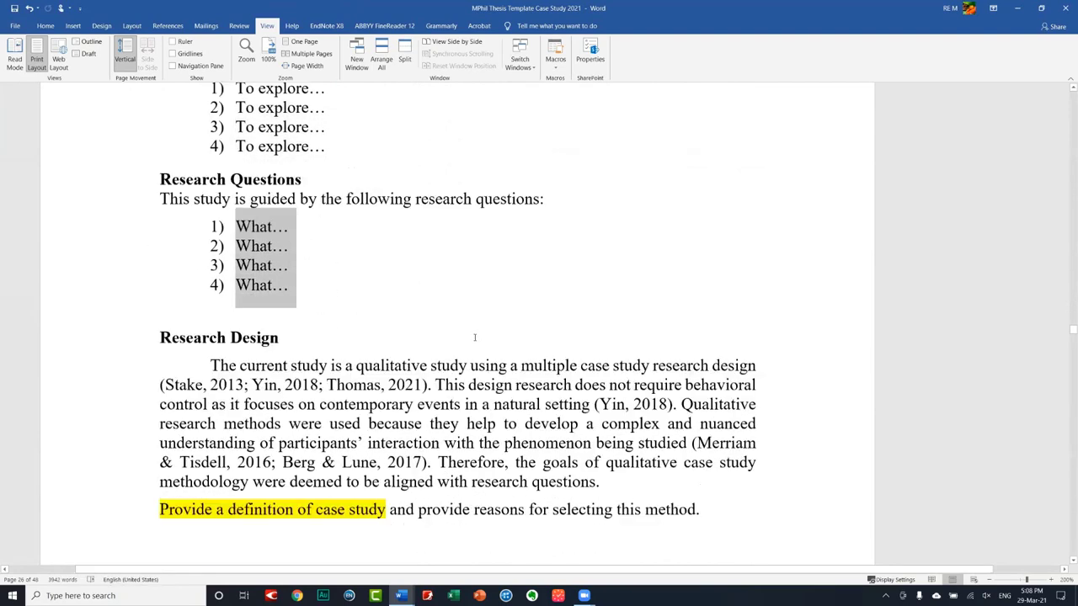
{"action": "scroll", "coordinate": [485, 351], "scroll_direction": "down", "scroll_amount": 4}
{"action": "scroll", "coordinate": [501, 359], "scroll_direction": "up", "scroll_amount": 3}
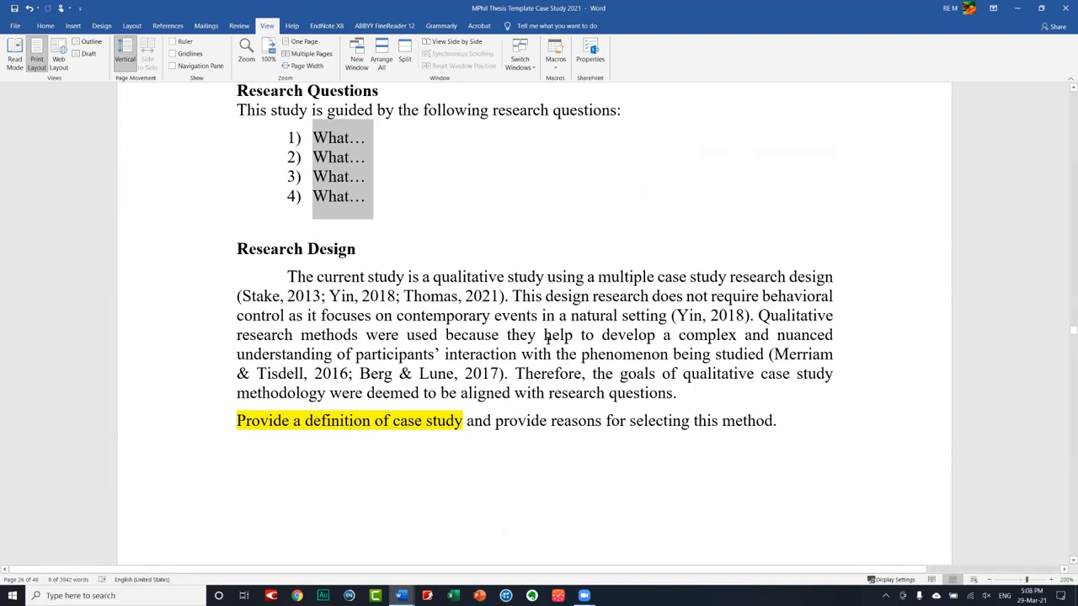
{"action": "left_click_drag", "start_coordinate": [695, 388], "coordinate": [311, 274]}
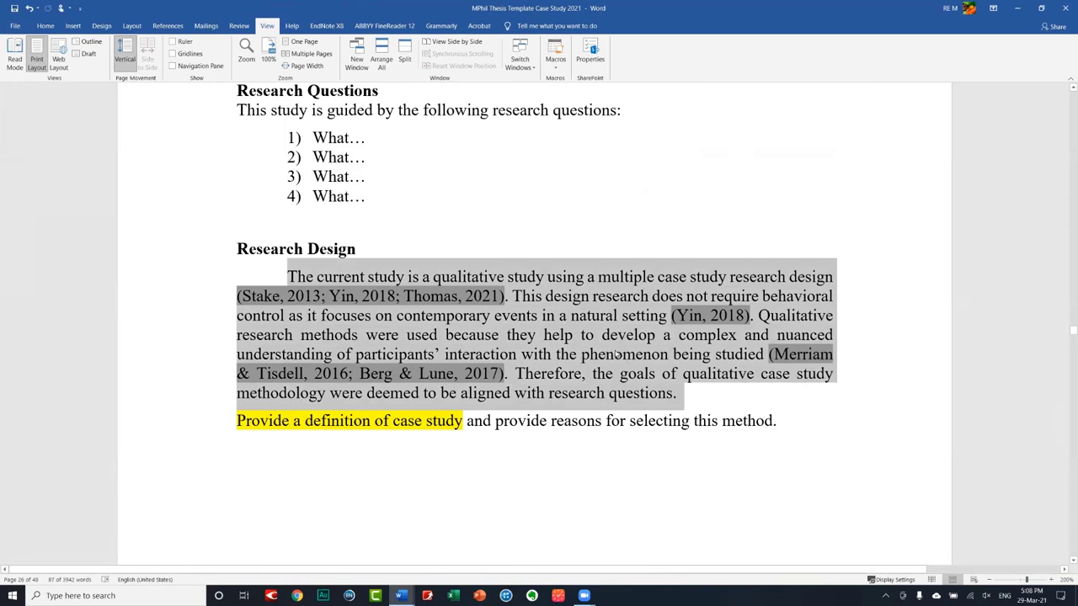
- Deselect the paragraph and bring Figure 3.2: Procedures in case study research into view
{"action": "scroll", "coordinate": [617, 356], "scroll_direction": "down", "scroll_amount": 2}
{"action": "scroll", "coordinate": [608, 341], "scroll_direction": "down", "scroll_amount": 1}
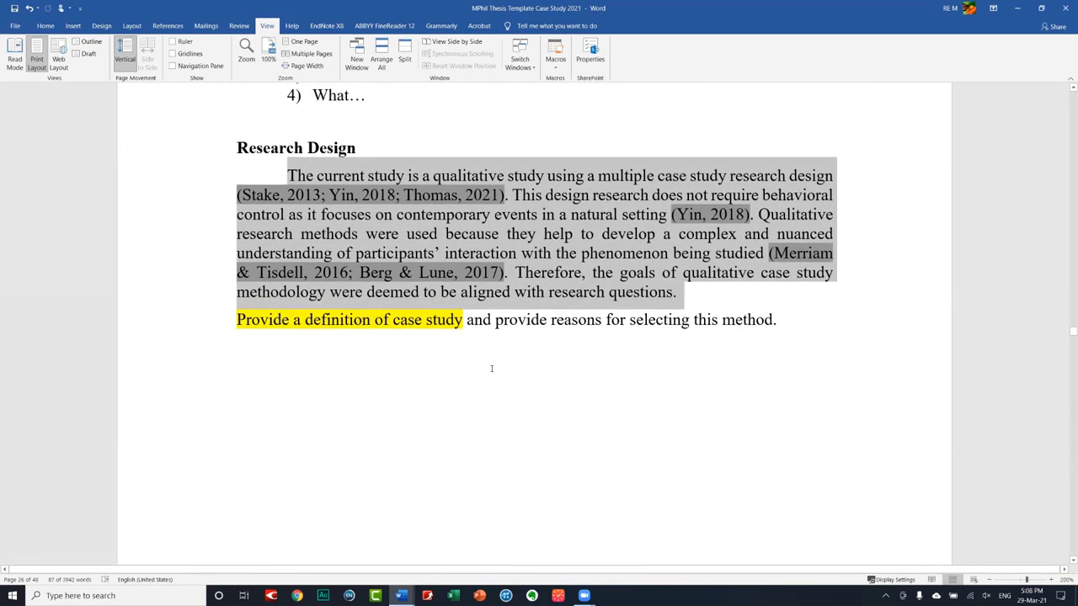
{"action": "left_click", "coordinate": [214, 338]}
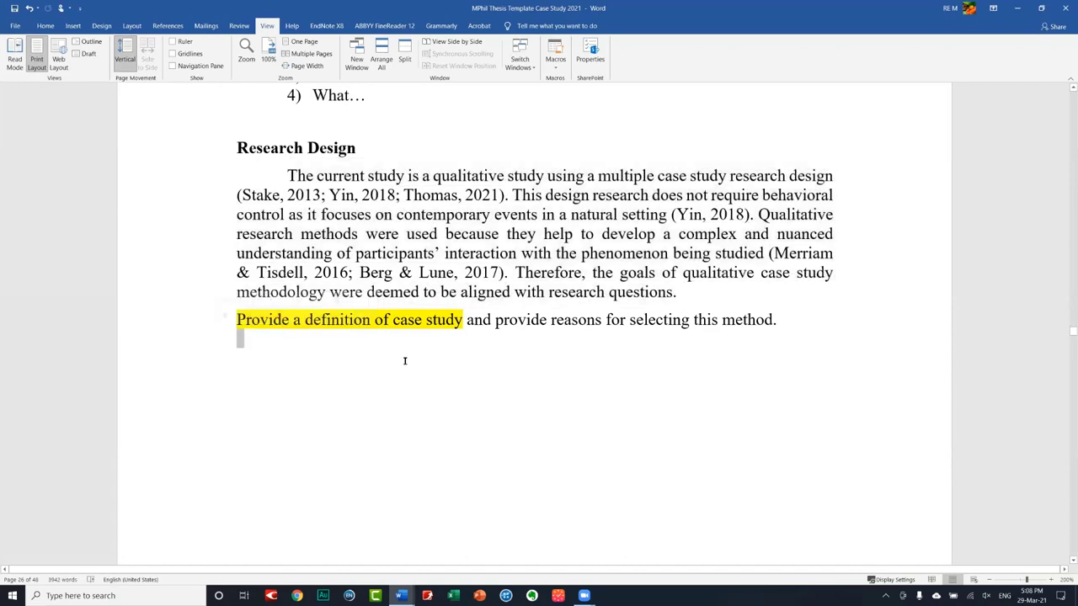
{"action": "scroll", "coordinate": [404, 364], "scroll_direction": "down", "scroll_amount": 1}
{"action": "scroll", "coordinate": [403, 358], "scroll_direction": "down", "scroll_amount": 10}
- Inspect the Research Context heading and the School 1–4 rows of its Private/Public table
{"action": "scroll", "coordinate": [403, 358], "scroll_direction": "down", "scroll_amount": 5}
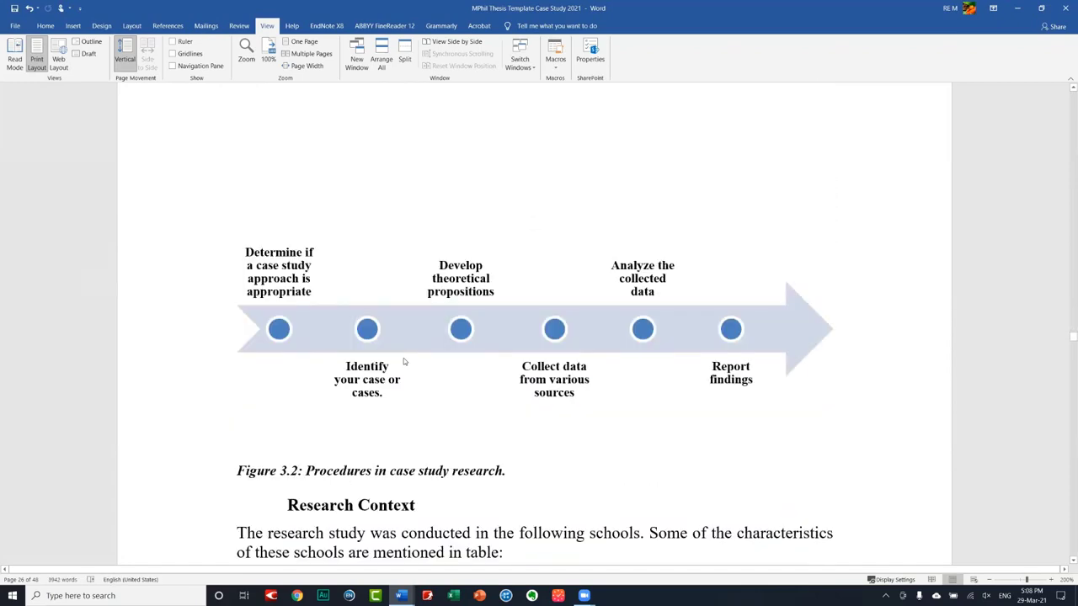
{"action": "scroll", "coordinate": [403, 361], "scroll_direction": "down", "scroll_amount": 2}
{"action": "scroll", "coordinate": [403, 359], "scroll_direction": "down", "scroll_amount": 1}
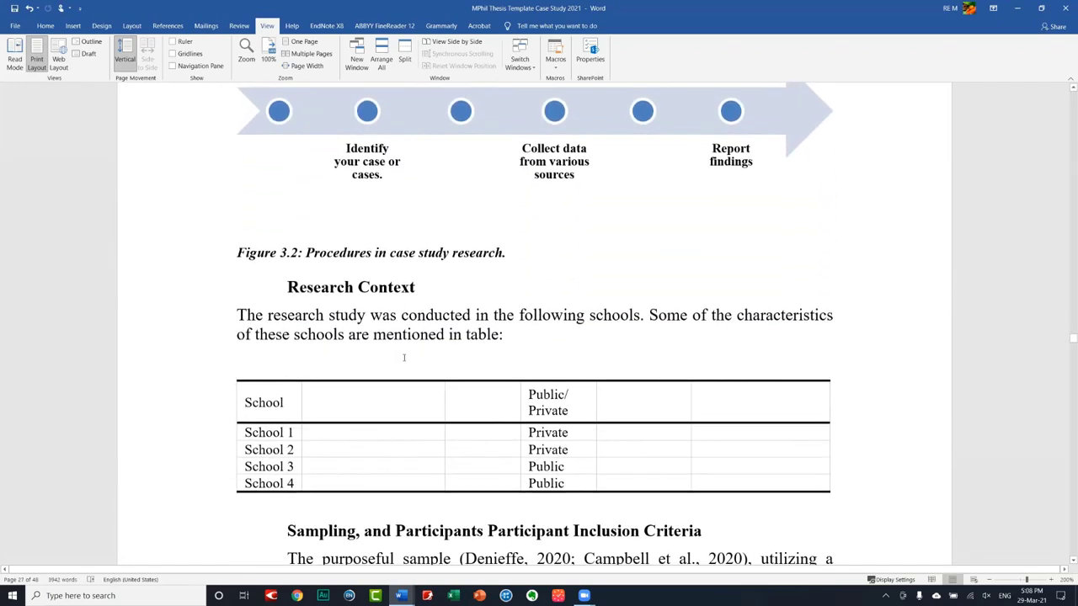
{"action": "left_click", "coordinate": [380, 433]}
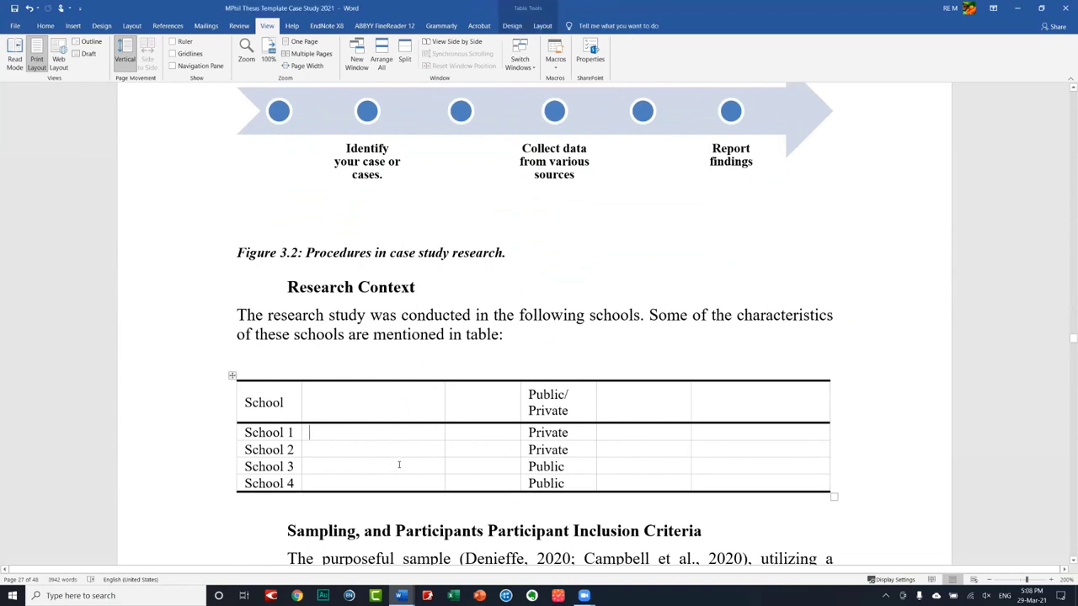
{"action": "triple_click", "coordinate": [300, 286]}
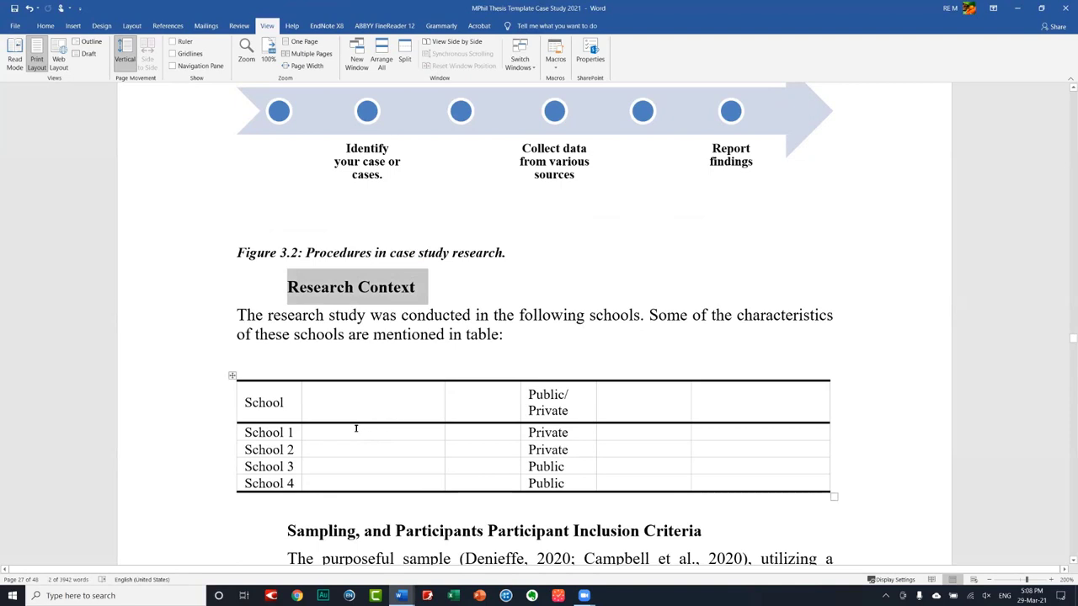
{"action": "left_click", "coordinate": [367, 461]}
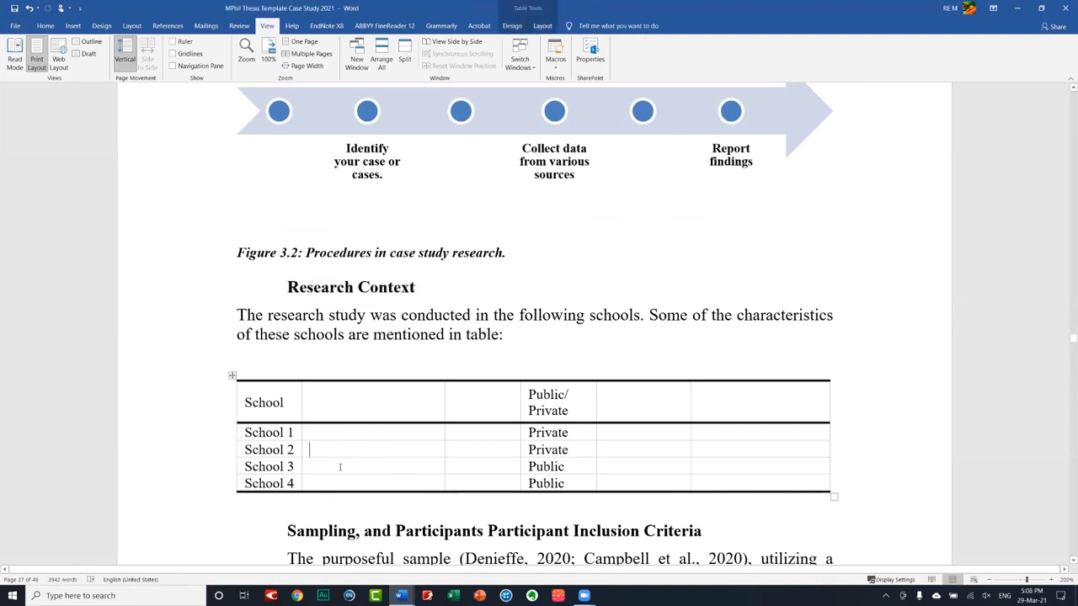
{"action": "left_click", "coordinate": [343, 466]}
- Select the 'Following criteria…' inclusion sentence in the Sampling section, then deselect it
{"action": "scroll", "coordinate": [310, 414], "scroll_direction": "down", "scroll_amount": 3}
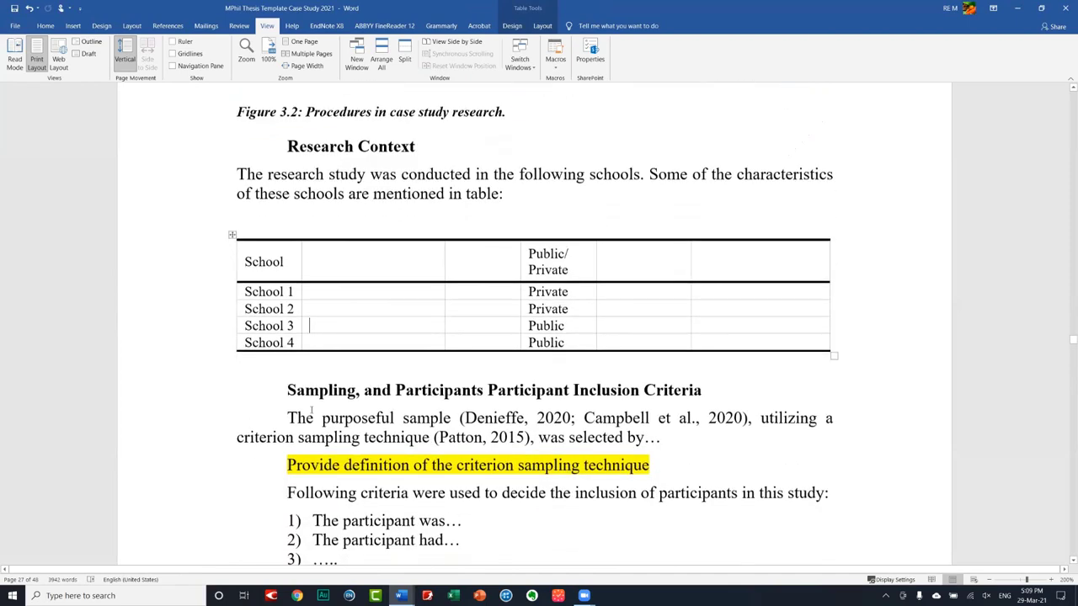
{"action": "scroll", "coordinate": [379, 367], "scroll_direction": "down", "scroll_amount": 2}
{"action": "left_click", "coordinate": [391, 279]}
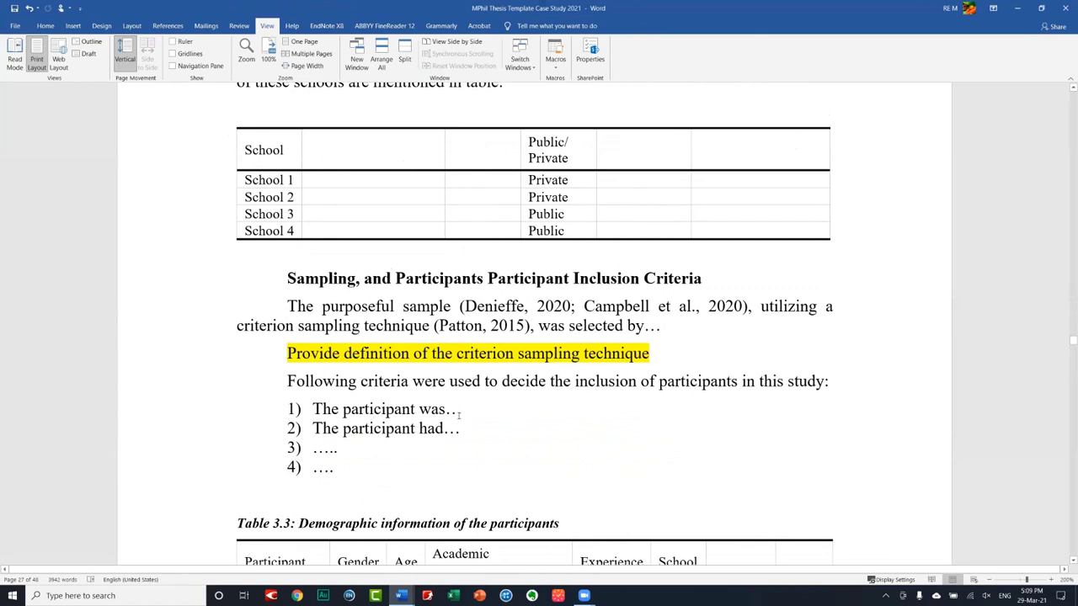
{"action": "left_click_drag", "start_coordinate": [449, 381], "coordinate": [759, 381]}
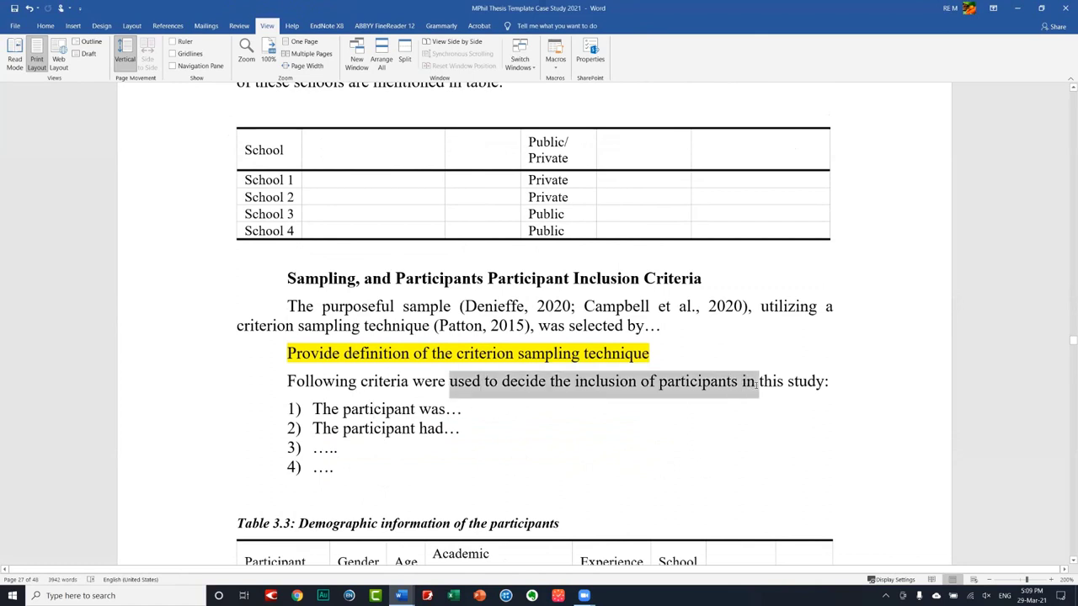
{"action": "left_click", "coordinate": [450, 382]}
{"action": "left_click_drag", "start_coordinate": [287, 381], "coordinate": [764, 394]}
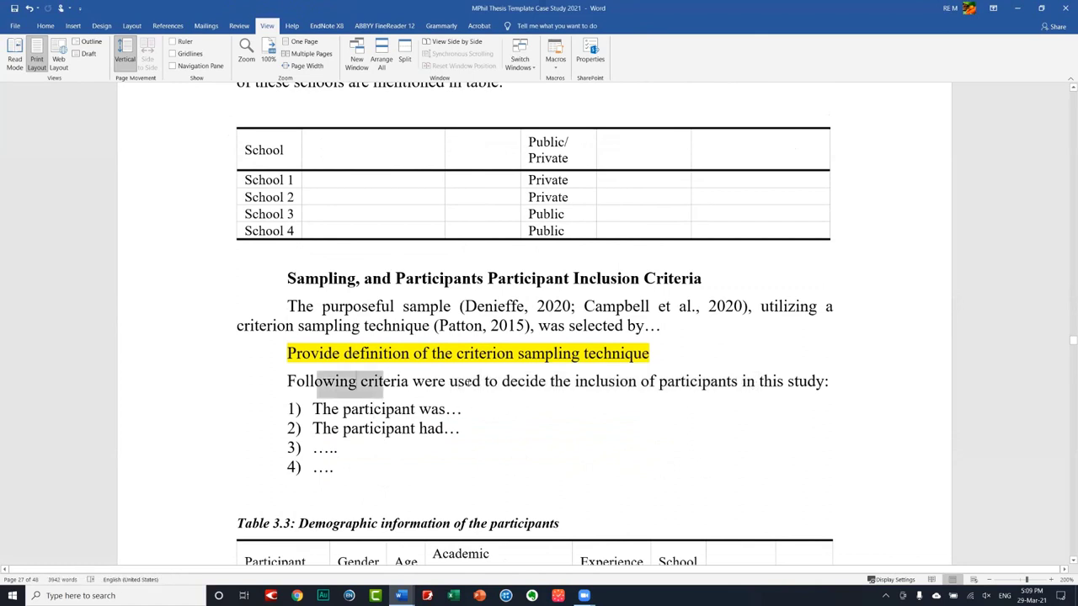
{"action": "left_click", "coordinate": [446, 388]}
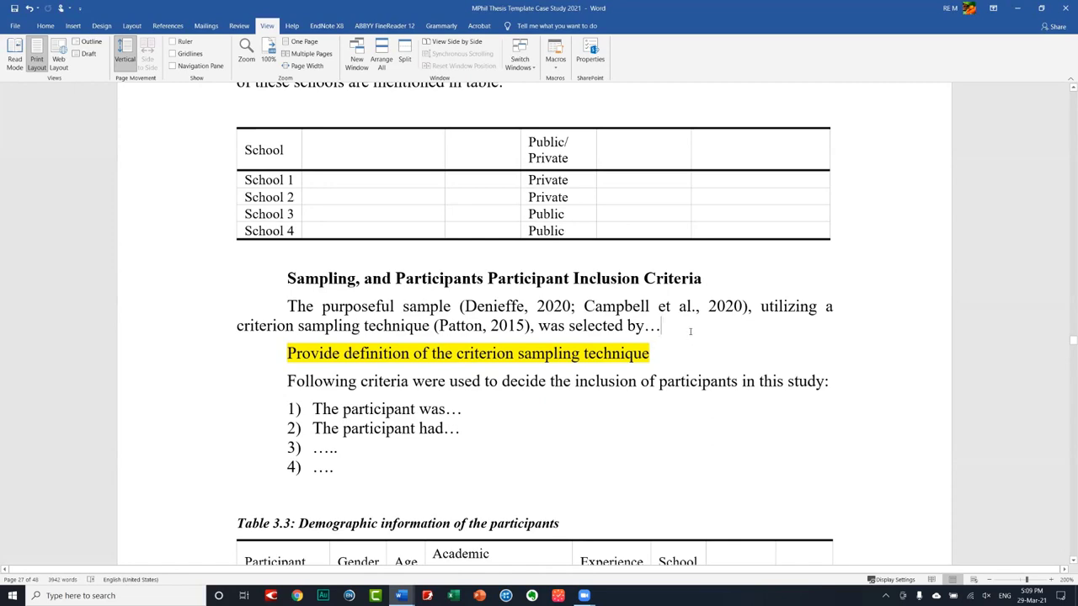
- Bring Table 3.3 of participant demographics into view and place the caret inside it
{"action": "scroll", "coordinate": [689, 331], "scroll_direction": "down", "scroll_amount": 1}
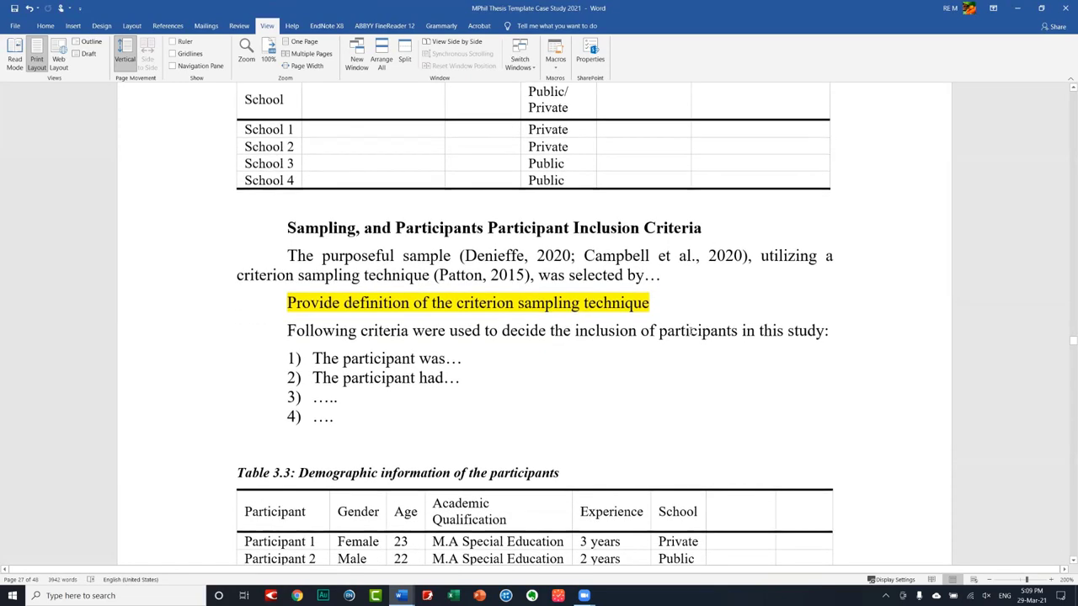
{"action": "scroll", "coordinate": [687, 330], "scroll_direction": "down", "scroll_amount": 1}
{"action": "scroll", "coordinate": [687, 340], "scroll_direction": "down", "scroll_amount": 3}
{"action": "scroll", "coordinate": [686, 340], "scroll_direction": "down", "scroll_amount": 2}
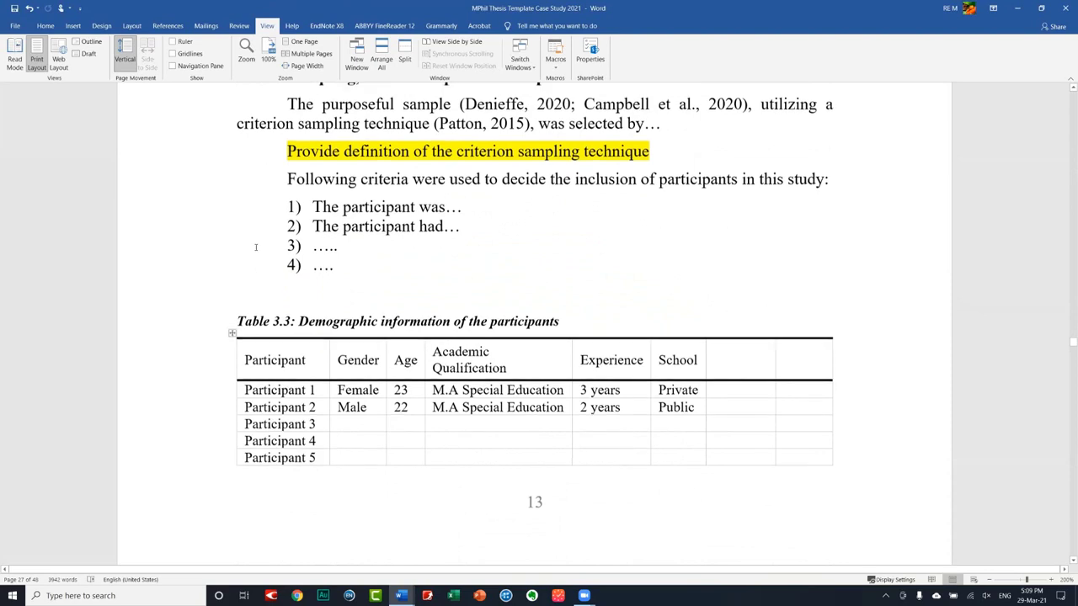
{"action": "scroll", "coordinate": [686, 340], "scroll_direction": "down", "scroll_amount": 5}
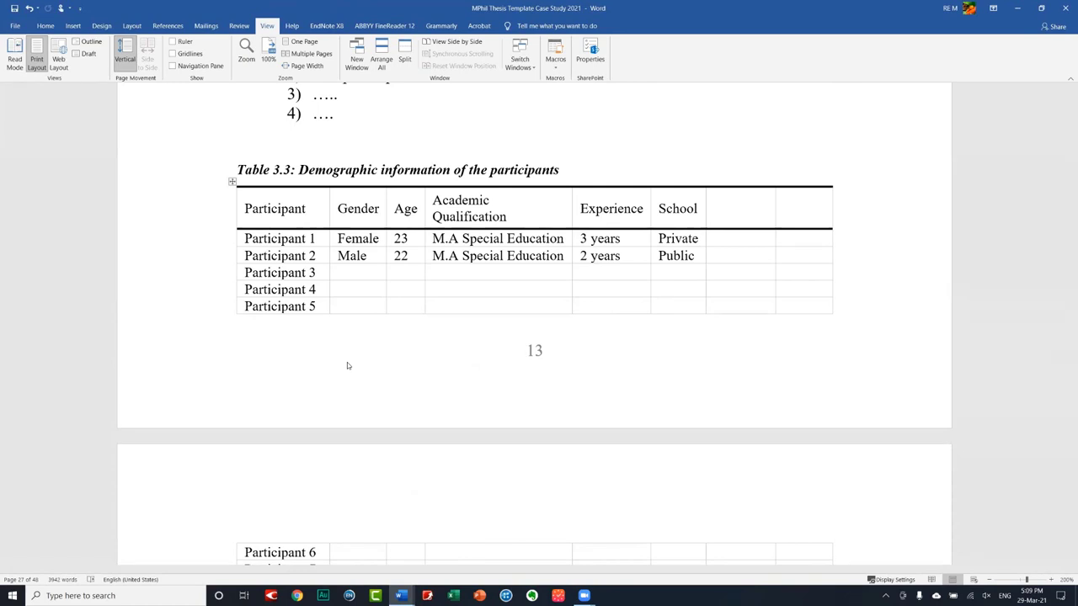
{"action": "left_click", "coordinate": [291, 208]}
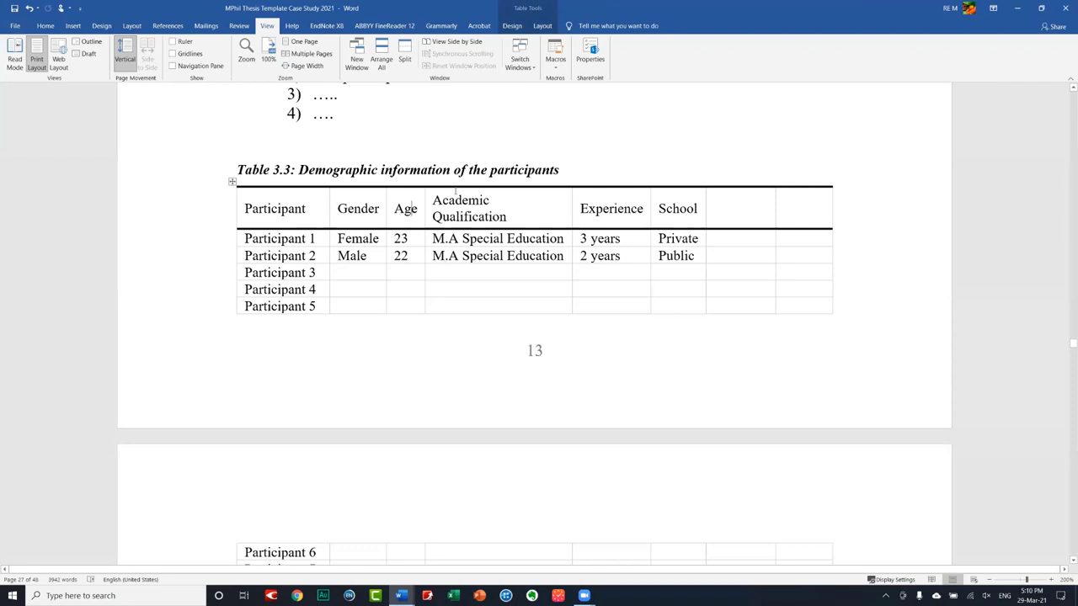
- Select the 'School' header word, then the School column's Private and Public cells
{"action": "left_click", "coordinate": [577, 203]}
{"action": "left_click", "coordinate": [675, 209]}
{"action": "left_click", "coordinate": [791, 216]}
{"action": "left_click", "coordinate": [686, 209]}
{"action": "double_click", "coordinate": [677, 208]}
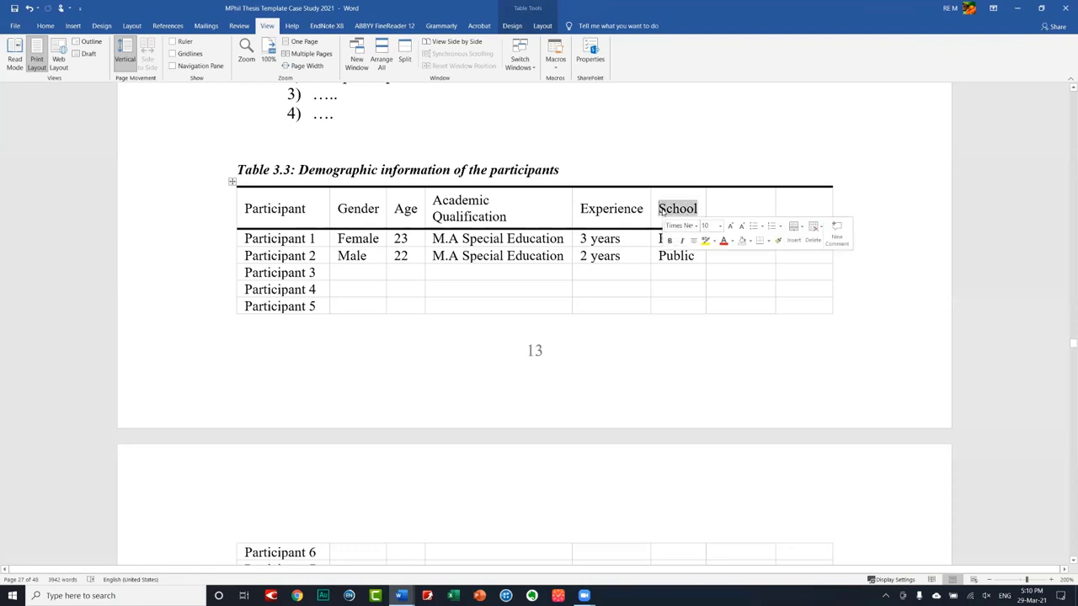
{"action": "left_click", "coordinate": [695, 255]}
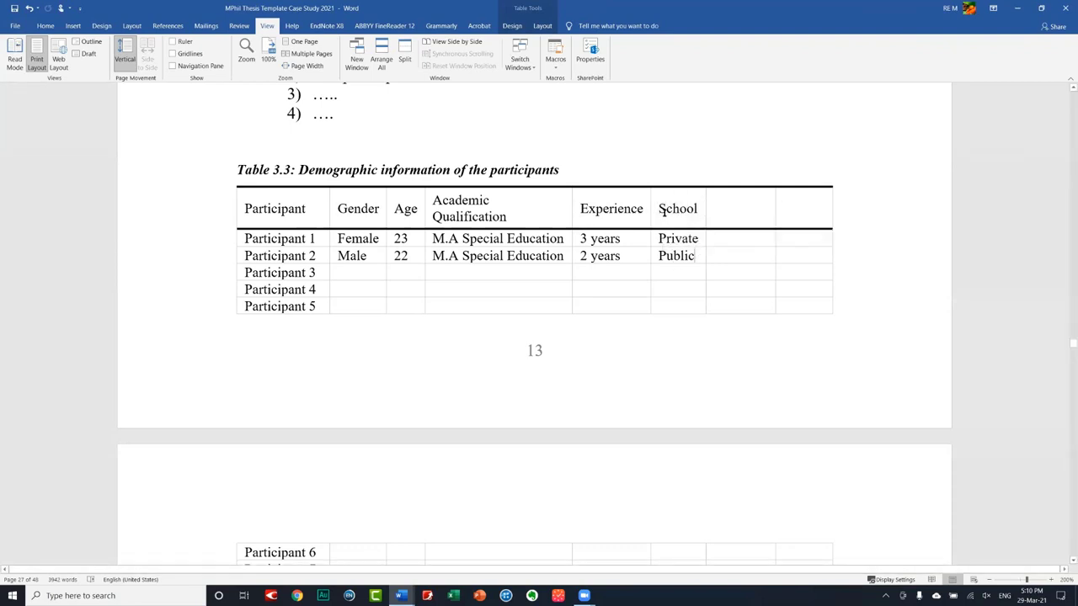
{"action": "left_click", "coordinate": [666, 216], "text": "shift"}
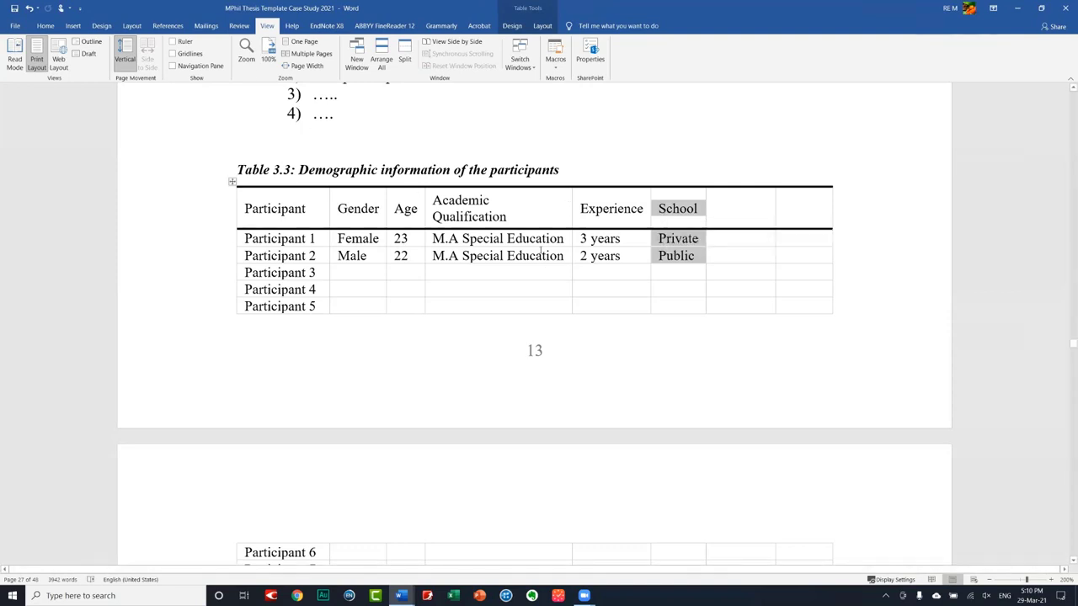
- Look over Table 3.3's participant rows as it continues onto the next page
{"action": "scroll", "coordinate": [217, 151], "scroll_direction": "up", "scroll_amount": 1}
{"action": "scroll", "coordinate": [553, 286], "scroll_direction": "up", "scroll_amount": 2}
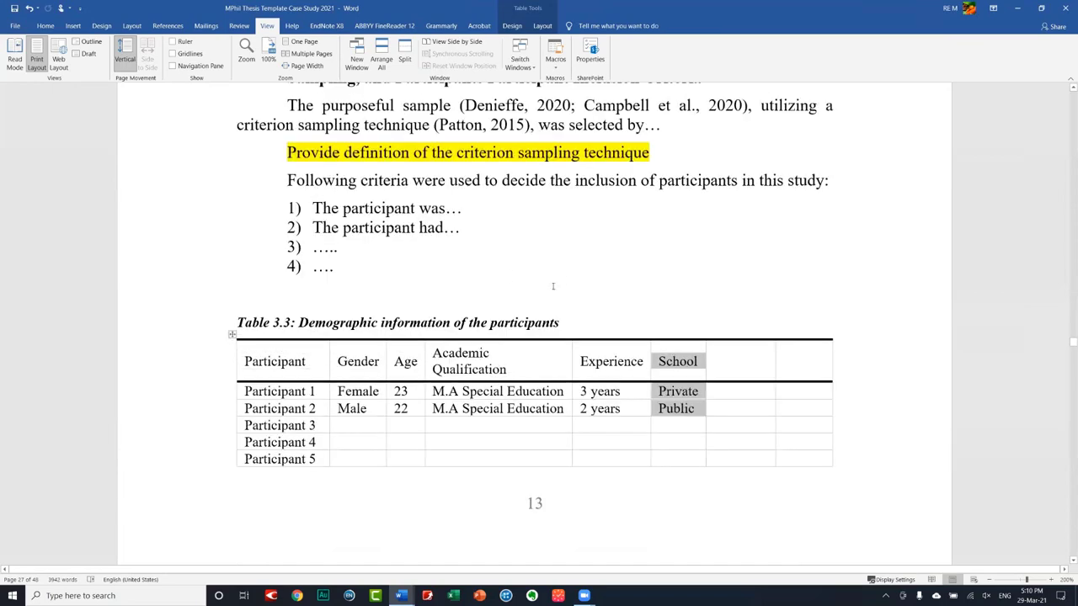
{"action": "scroll", "coordinate": [435, 439], "scroll_direction": "up", "scroll_amount": 3}
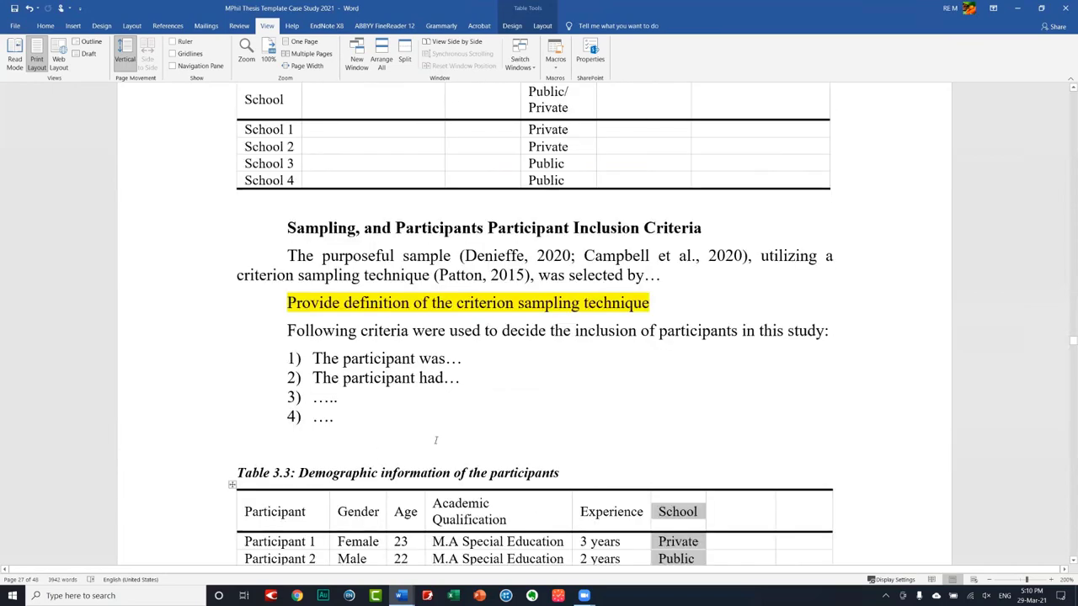
{"action": "scroll", "coordinate": [435, 440], "scroll_direction": "down", "scroll_amount": 1}
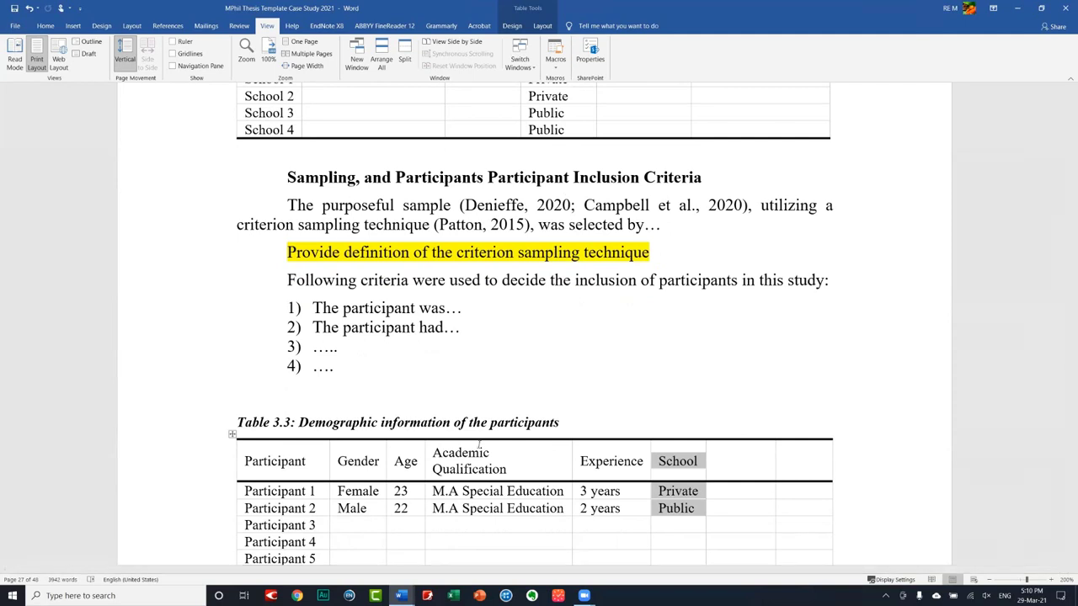
{"action": "scroll", "coordinate": [496, 406], "scroll_direction": "down", "scroll_amount": 1}
{"action": "scroll", "coordinate": [535, 387], "scroll_direction": "down", "scroll_amount": 1}
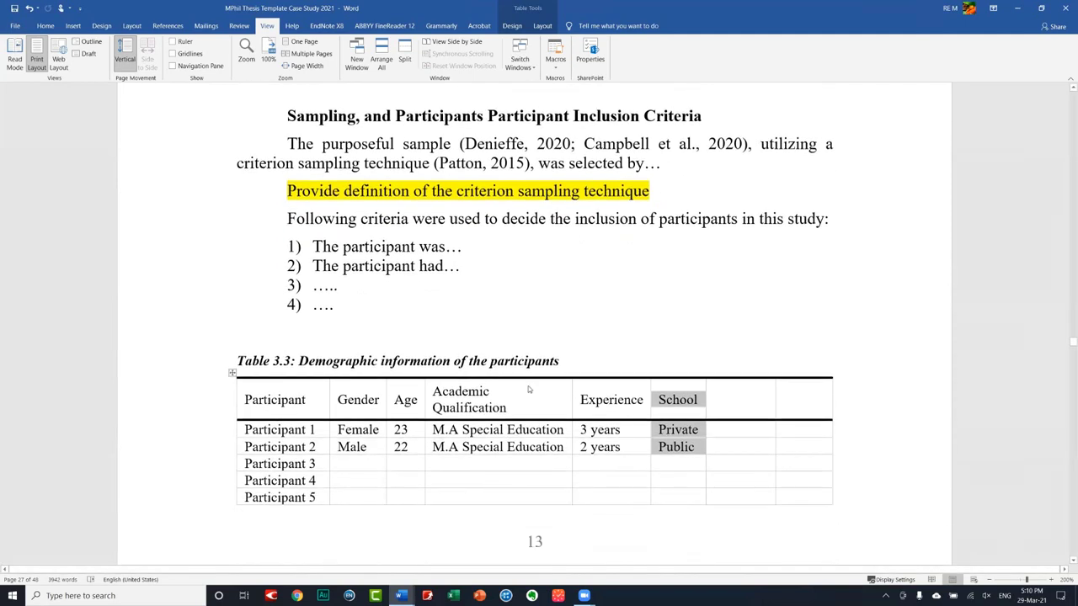
{"action": "scroll", "coordinate": [528, 389], "scroll_direction": "down", "scroll_amount": 1}
{"action": "scroll", "coordinate": [530, 353], "scroll_direction": "down", "scroll_amount": 5}
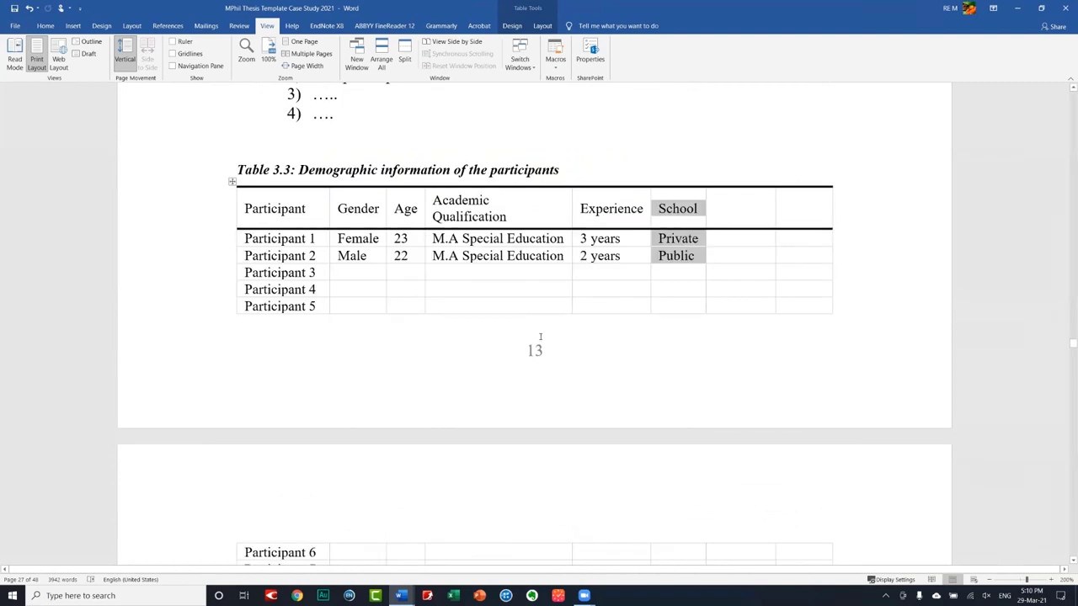
- Bring Figure 3.3: Sources of Evidence in this study into view
{"action": "scroll", "coordinate": [541, 335], "scroll_direction": "down", "scroll_amount": 1}
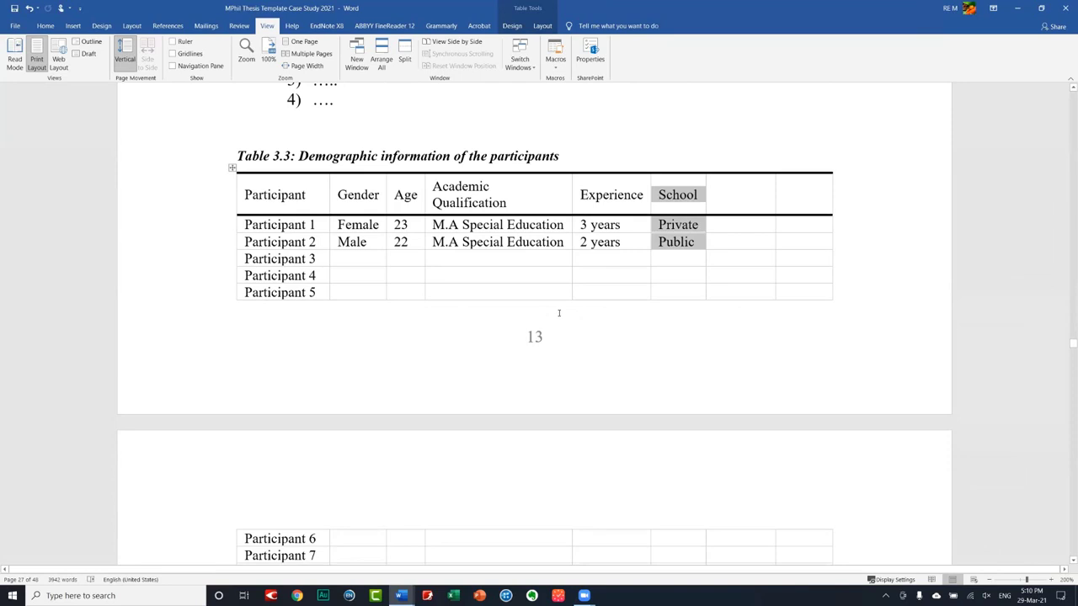
{"action": "scroll", "coordinate": [547, 311], "scroll_direction": "down", "scroll_amount": 3}
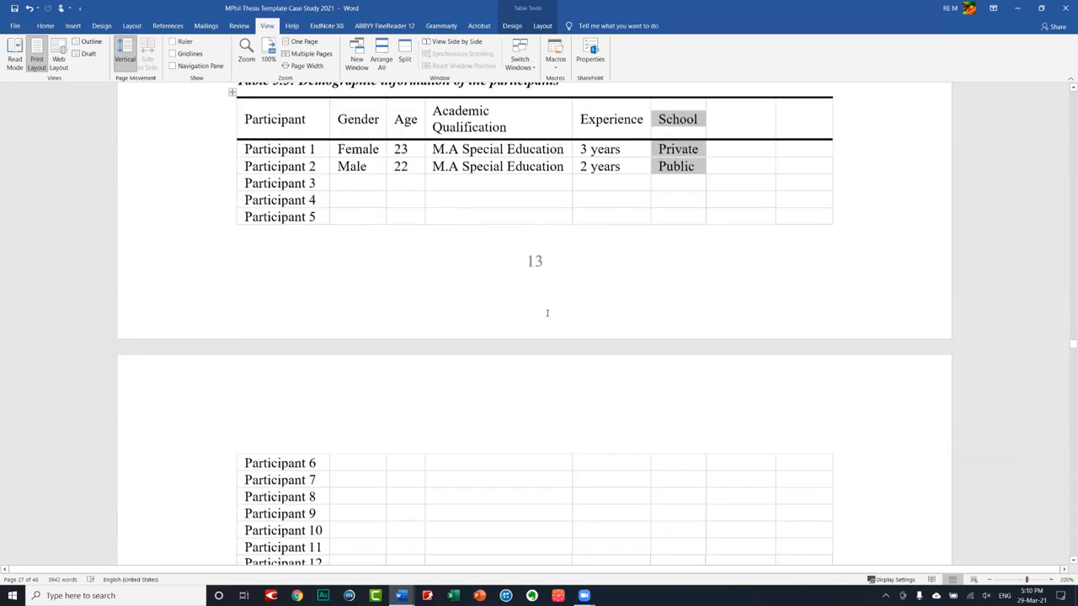
{"action": "scroll", "coordinate": [548, 313], "scroll_direction": "down", "scroll_amount": 6}
{"action": "scroll", "coordinate": [278, 260], "scroll_direction": "up", "scroll_amount": 5}
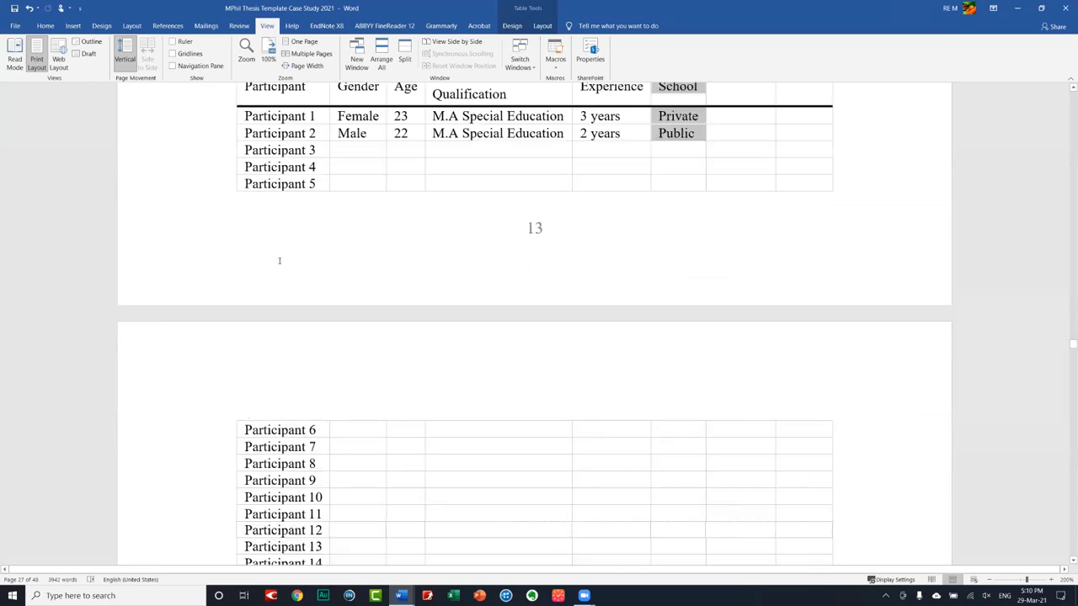
{"action": "scroll", "coordinate": [279, 261], "scroll_direction": "up", "scroll_amount": 2}
{"action": "scroll", "coordinate": [279, 260], "scroll_direction": "up", "scroll_amount": 1}
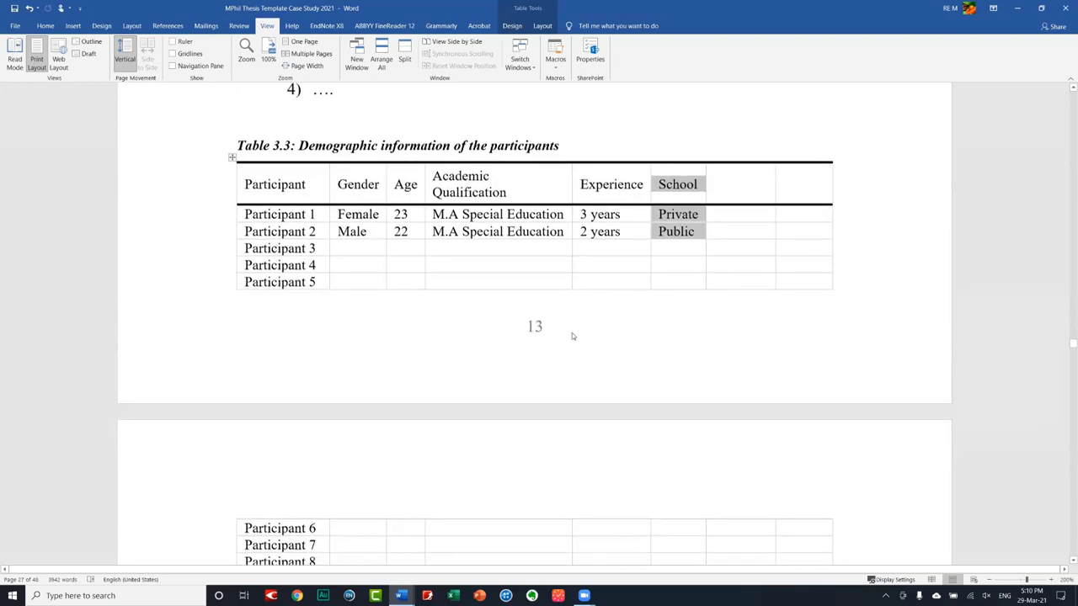
{"action": "scroll", "coordinate": [573, 334], "scroll_direction": "down", "scroll_amount": 12}
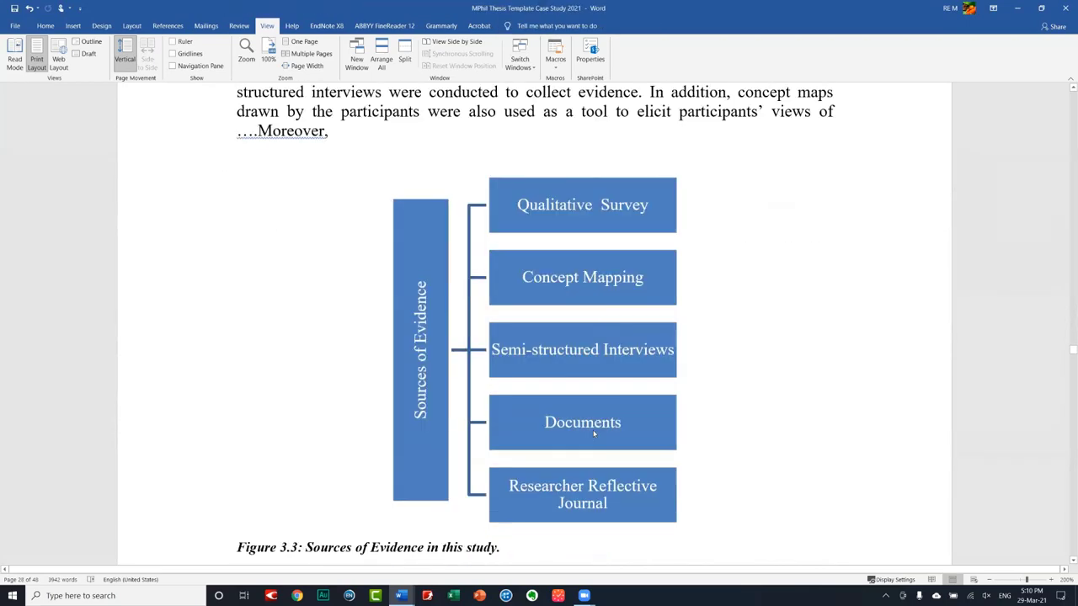
- Select the Documents, Qualitative Survey, Concept Mapping and Researcher Reflective Journal boxes in turn
{"action": "scroll", "coordinate": [612, 256], "scroll_direction": "down", "scroll_amount": 5}
{"action": "left_click", "coordinate": [582, 430]}
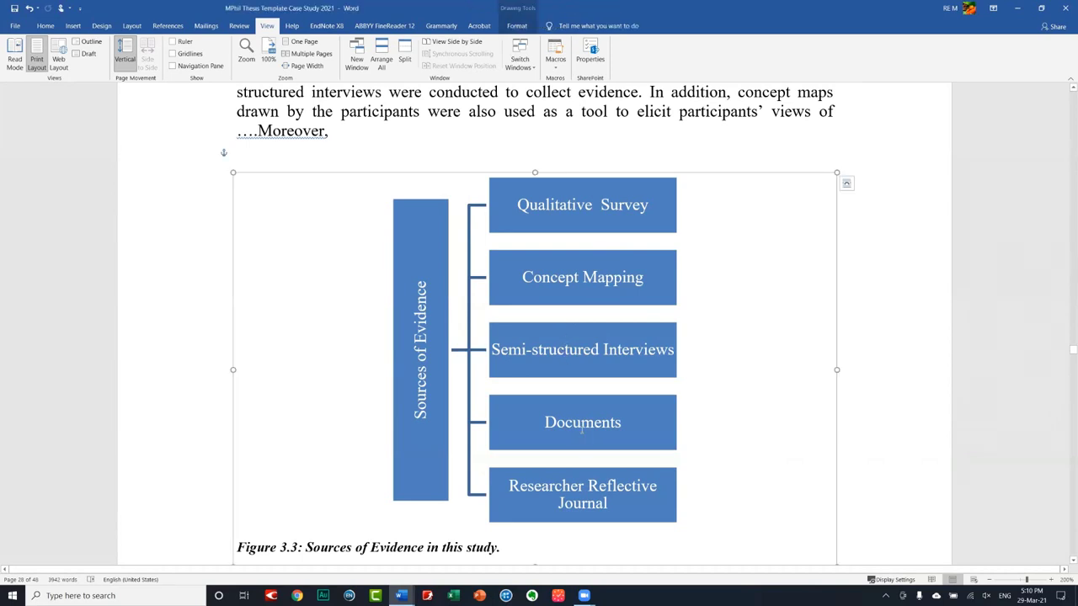
{"action": "left_click", "coordinate": [581, 430]}
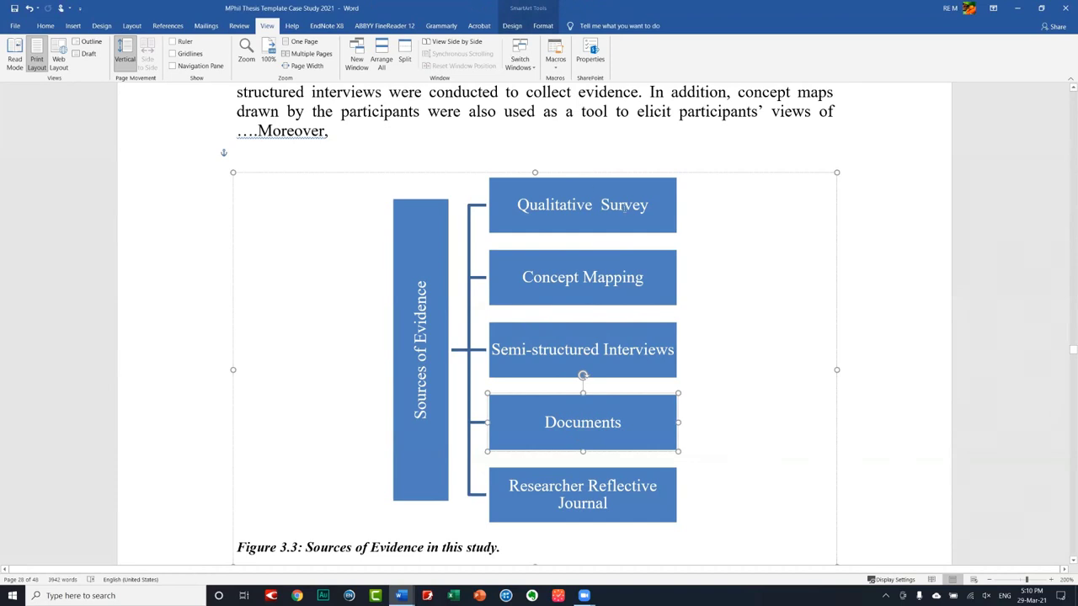
{"action": "left_click", "coordinate": [533, 208]}
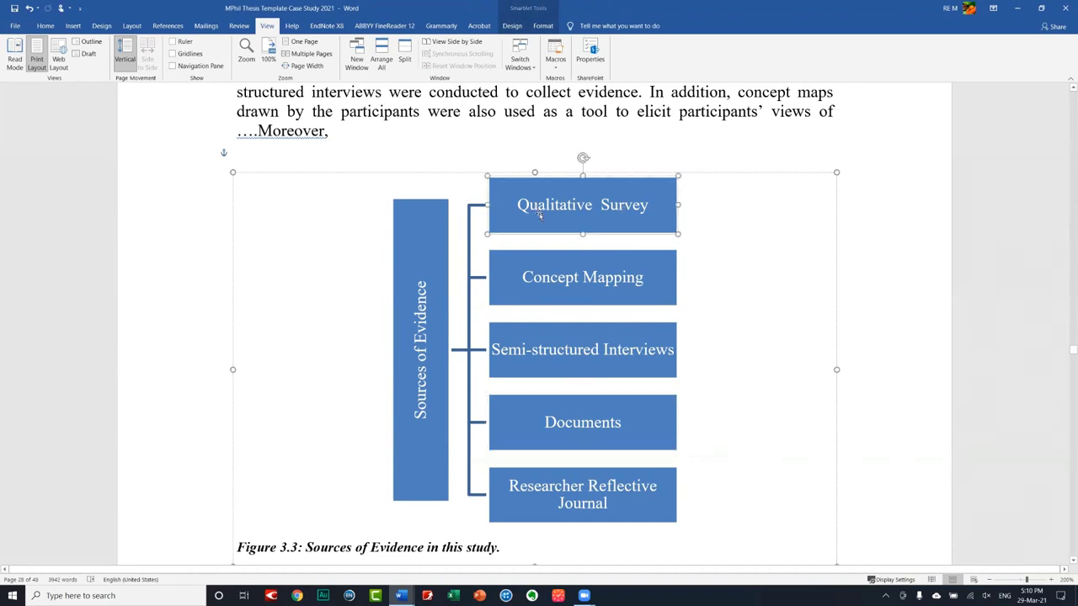
{"action": "left_click", "coordinate": [585, 288]}
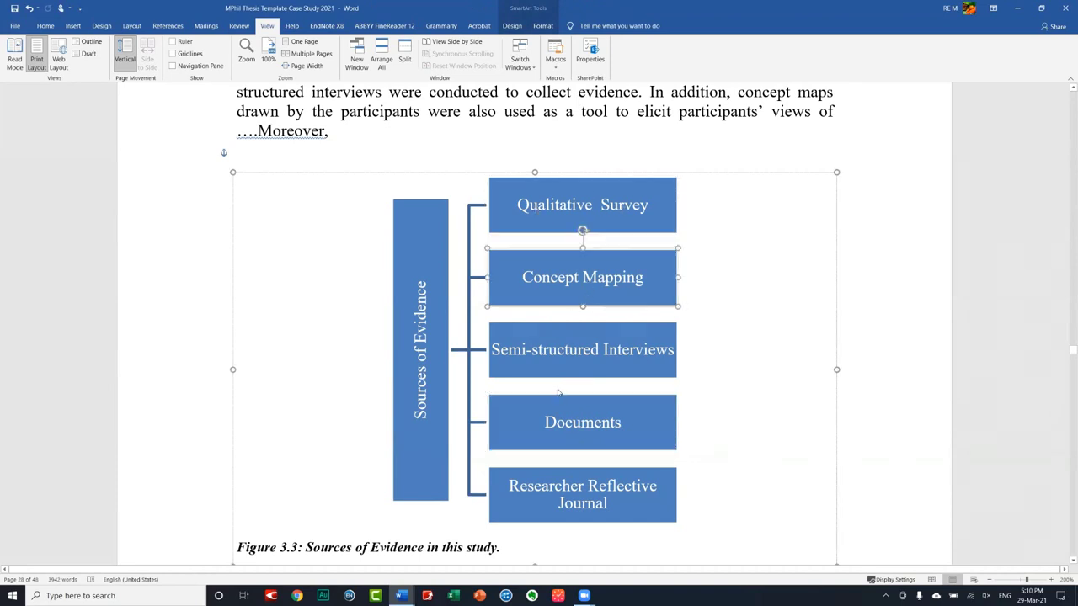
{"action": "left_click", "coordinate": [536, 485]}
{"action": "double_click", "coordinate": [536, 485]}
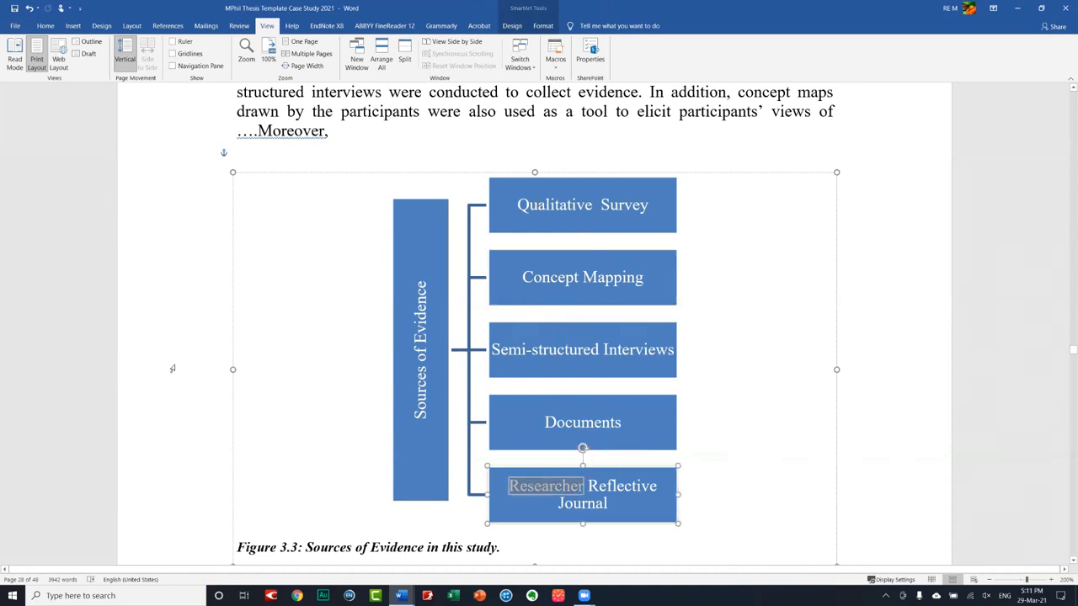
- Select the diagram's shape and frame, then move on to the Interview Guide heading
{"action": "scroll", "coordinate": [169, 378], "scroll_direction": "up", "scroll_amount": 1}
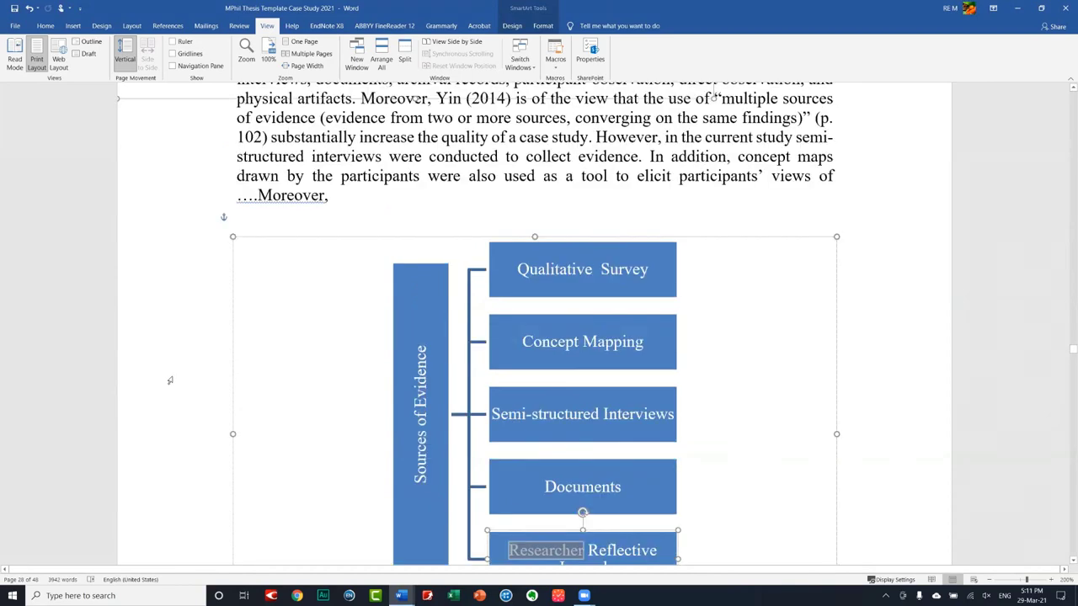
{"action": "scroll", "coordinate": [169, 381], "scroll_direction": "up", "scroll_amount": 1}
{"action": "scroll", "coordinate": [169, 381], "scroll_direction": "down", "scroll_amount": 2}
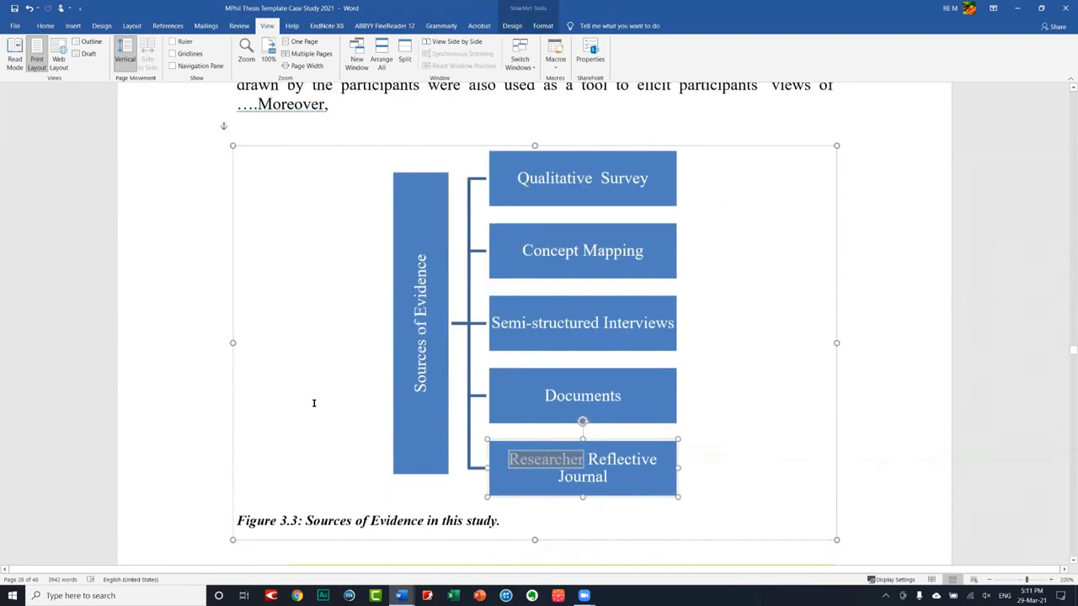
{"action": "scroll", "coordinate": [315, 397], "scroll_direction": "down", "scroll_amount": 3}
{"action": "scroll", "coordinate": [318, 387], "scroll_direction": "up", "scroll_amount": 1}
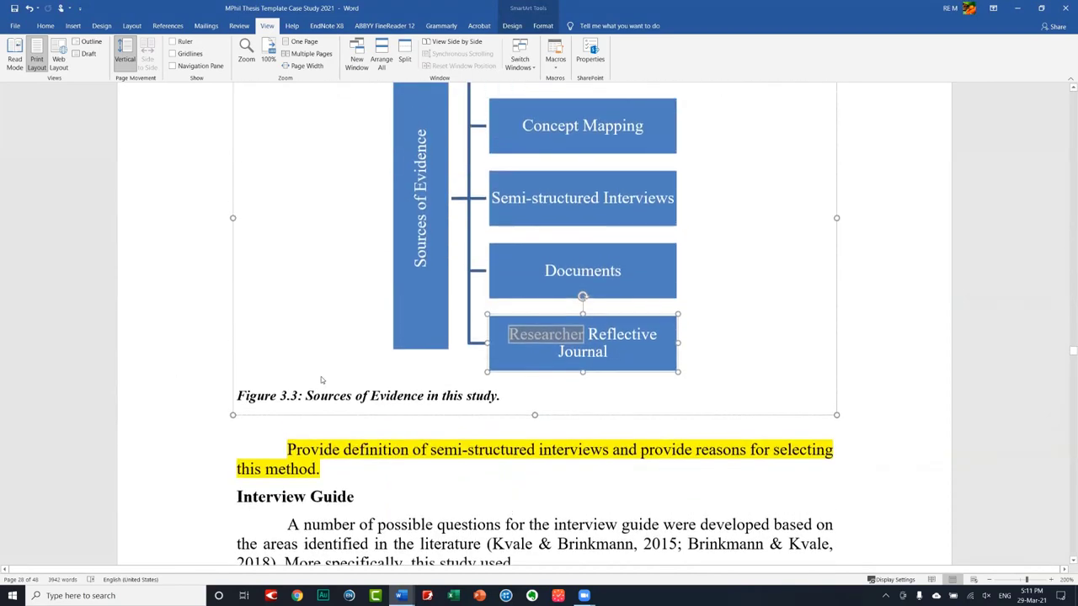
{"action": "scroll", "coordinate": [321, 380], "scroll_direction": "up", "scroll_amount": 2}
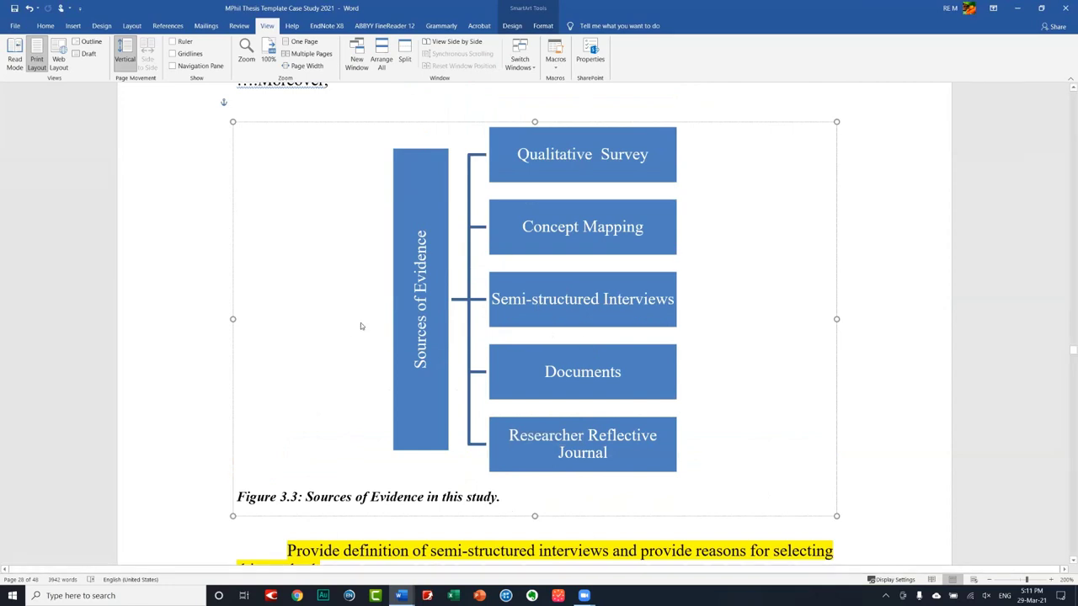
{"action": "left_click", "coordinate": [411, 287]}
{"action": "left_click", "coordinate": [239, 320]}
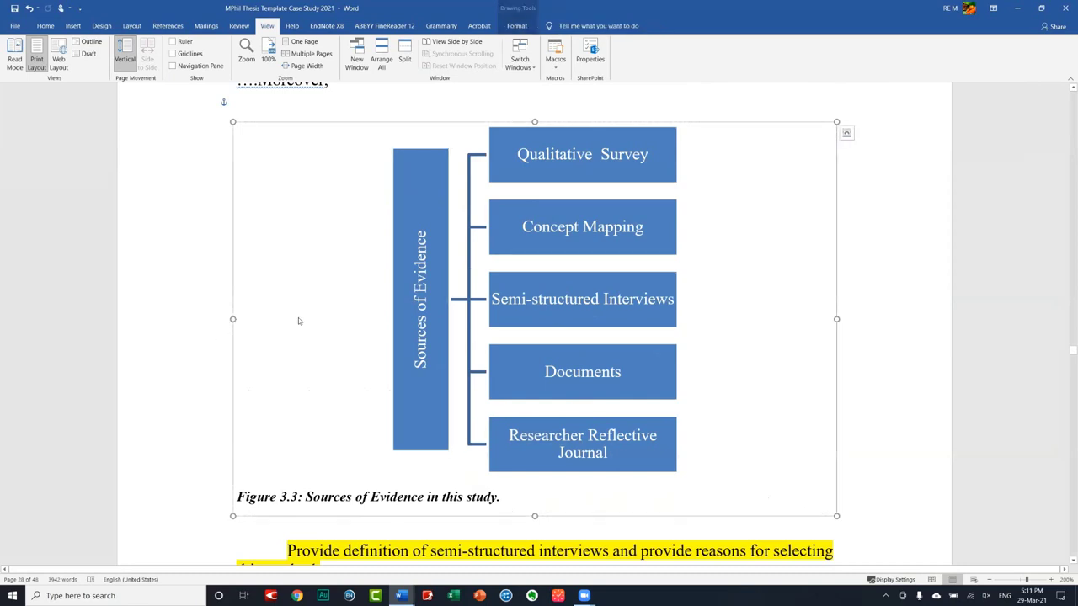
{"action": "left_click", "coordinate": [416, 522]}
{"action": "left_click", "coordinate": [332, 381]}
{"action": "scroll", "coordinate": [330, 358], "scroll_direction": "down", "scroll_amount": 1}
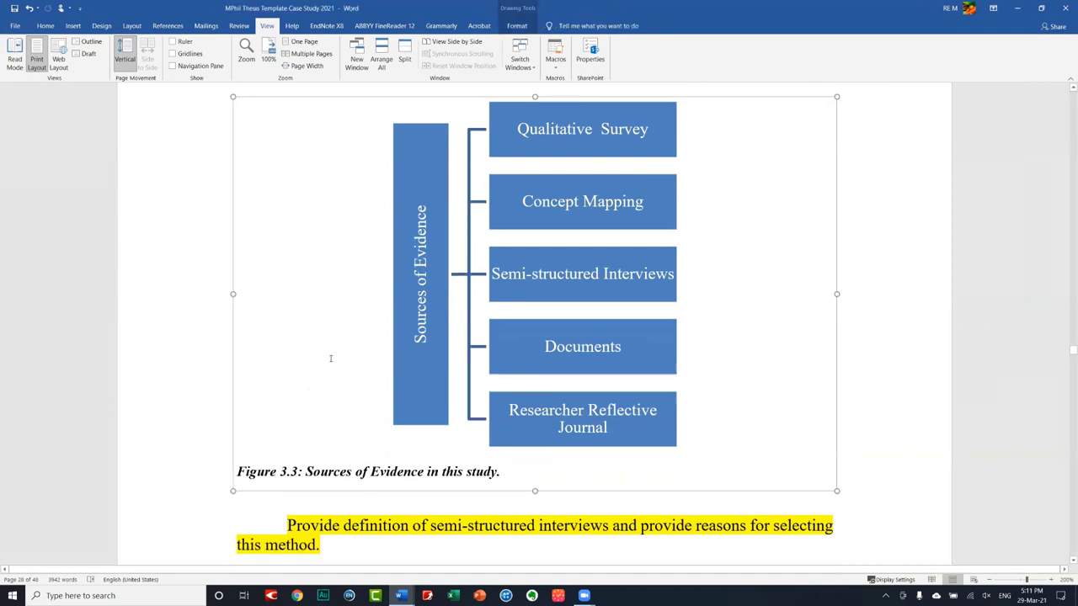
{"action": "scroll", "coordinate": [330, 362], "scroll_direction": "down", "scroll_amount": 3}
- Select the citation (Berg & Lune, 2017) in the Interview Process text, then deselect it
{"action": "scroll", "coordinate": [330, 359], "scroll_direction": "down", "scroll_amount": 1}
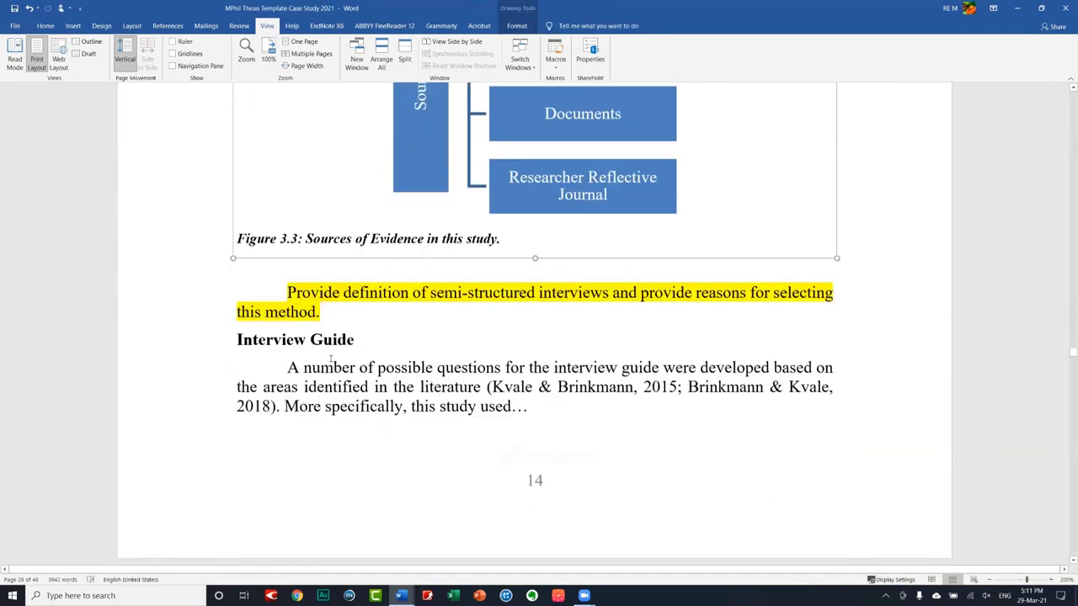
{"action": "scroll", "coordinate": [328, 353], "scroll_direction": "down", "scroll_amount": 8}
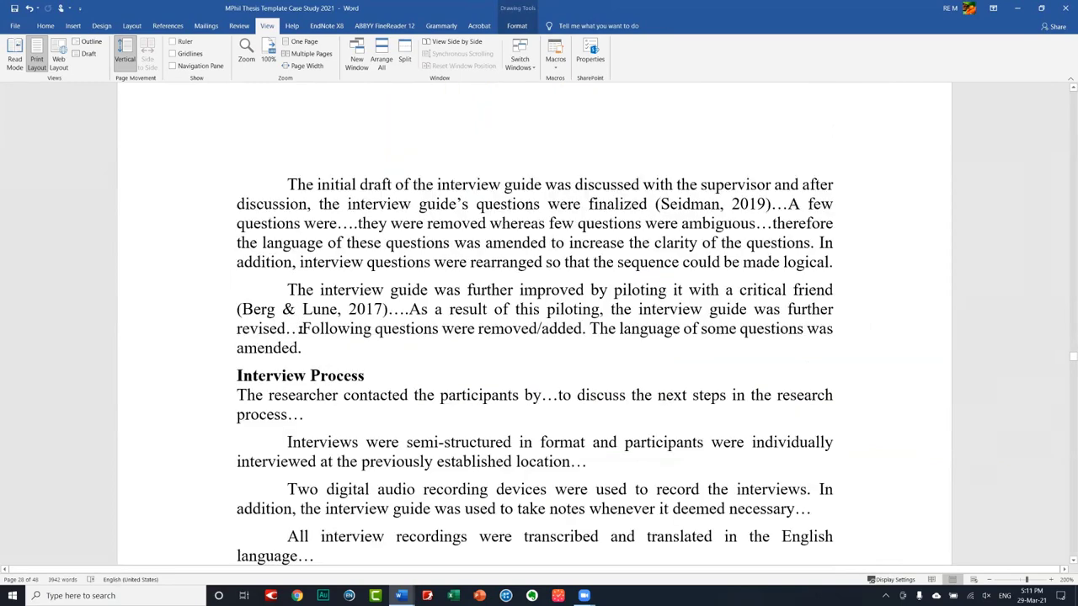
{"action": "scroll", "coordinate": [415, 329], "scroll_direction": "down", "scroll_amount": 2}
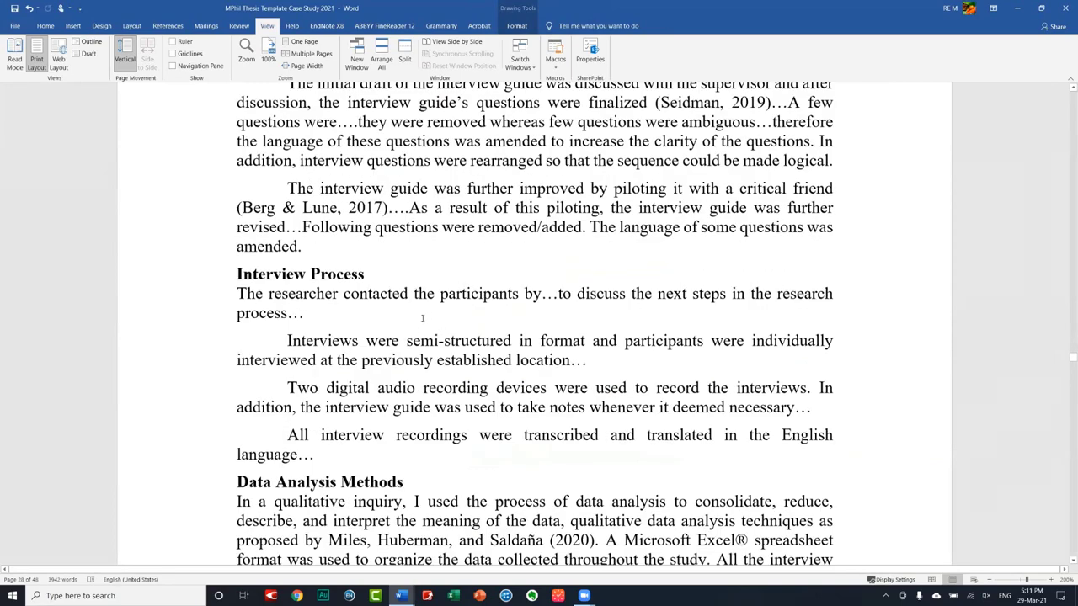
{"action": "scroll", "coordinate": [439, 294], "scroll_direction": "up", "scroll_amount": 2}
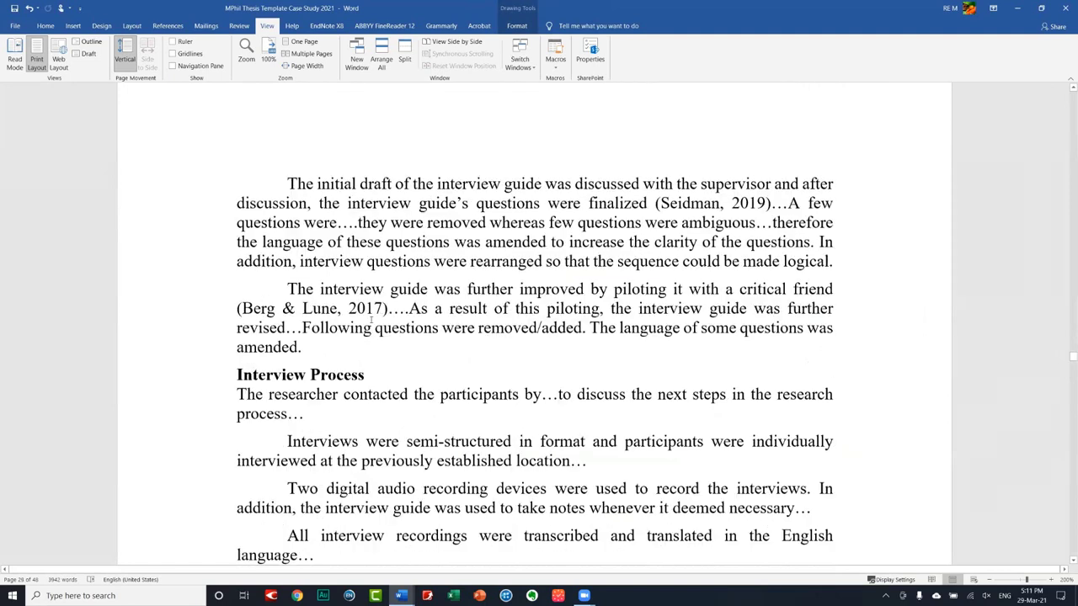
{"action": "left_click_drag", "start_coordinate": [392, 309], "coordinate": [237, 308]}
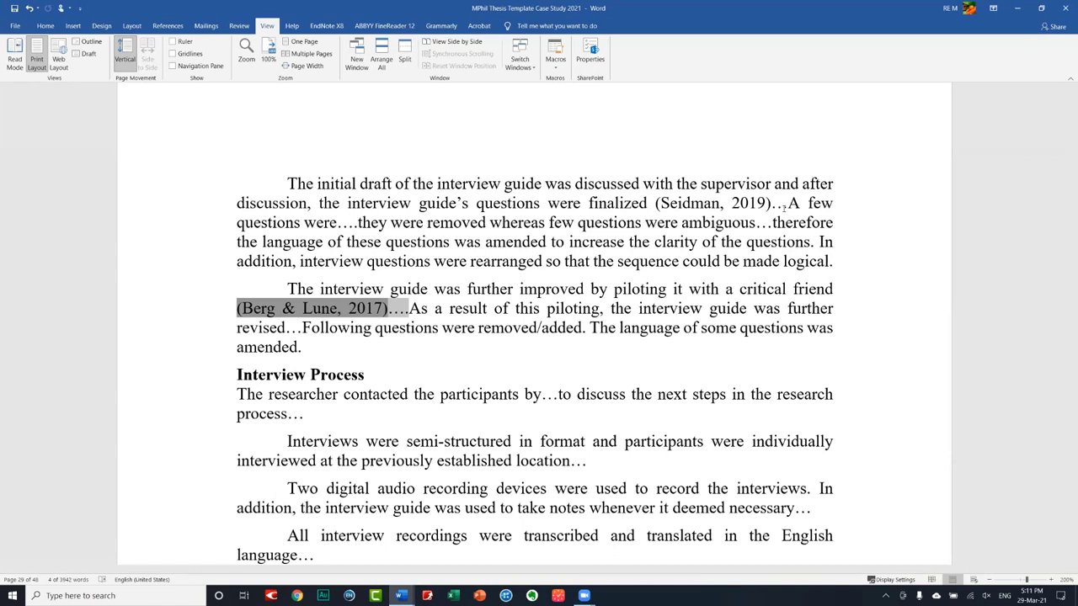
{"action": "left_click", "coordinate": [530, 418]}
- Select the ellipsis after 'location' and bring Table 3.4 of trustworthiness strategies into view
{"action": "scroll", "coordinate": [361, 218], "scroll_direction": "down", "scroll_amount": 1}
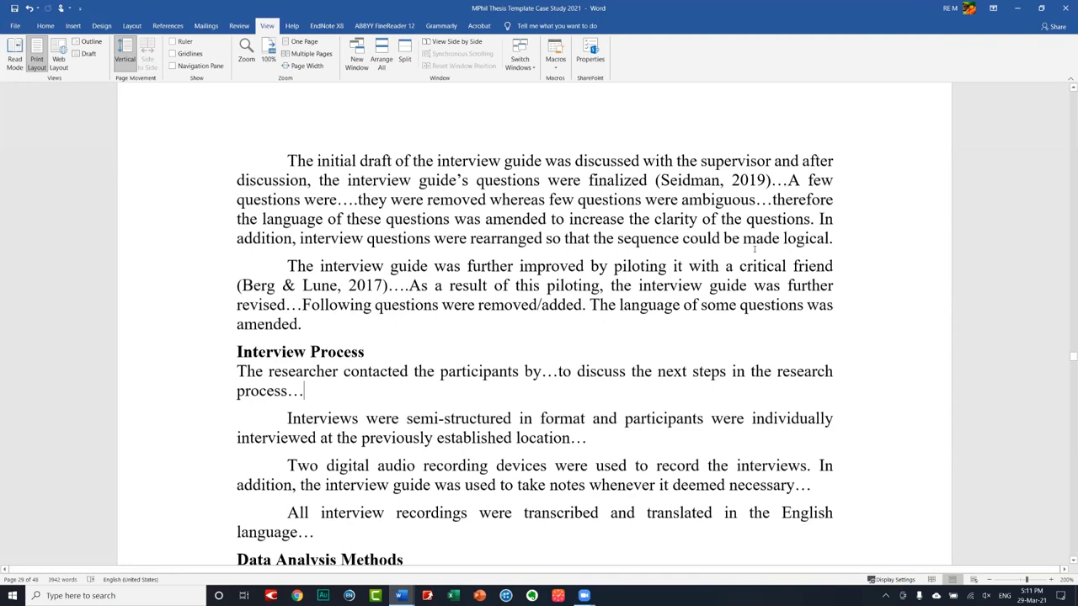
{"action": "scroll", "coordinate": [755, 249], "scroll_direction": "down", "scroll_amount": 3}
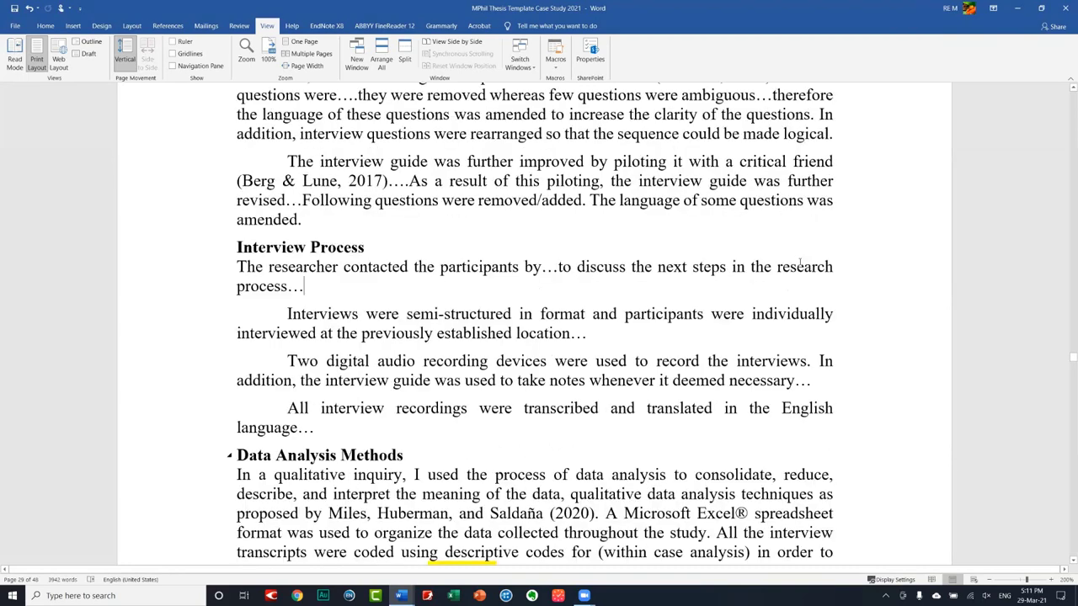
{"action": "scroll", "coordinate": [577, 215], "scroll_direction": "down", "scroll_amount": 3}
{"action": "double_click", "coordinate": [577, 210]}
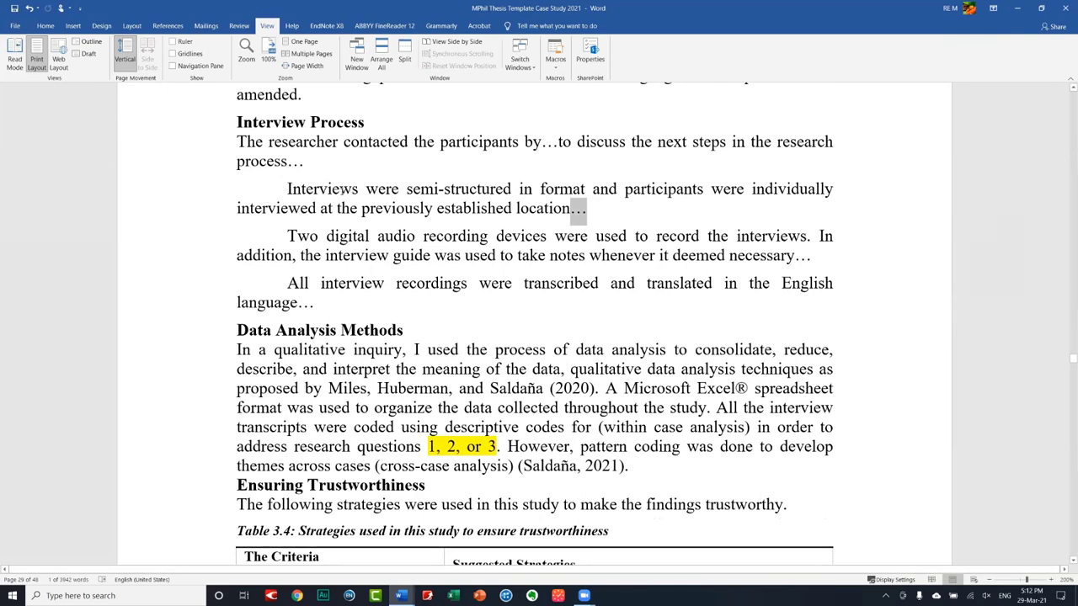
{"action": "scroll", "coordinate": [289, 160], "scroll_direction": "down", "scroll_amount": 3}
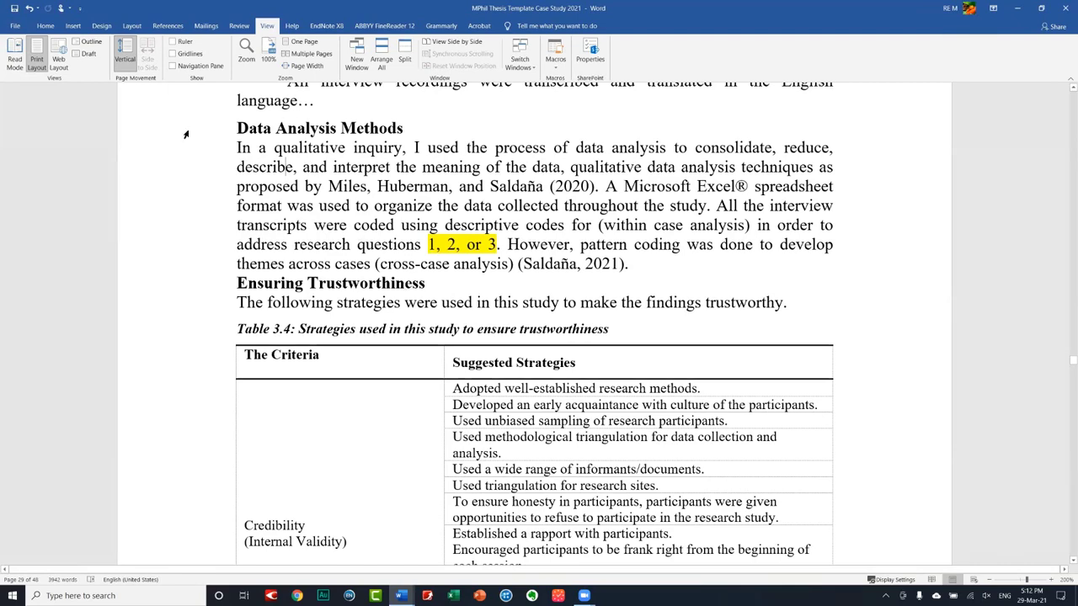
{"action": "scroll", "coordinate": [198, 151], "scroll_direction": "up", "scroll_amount": 3}
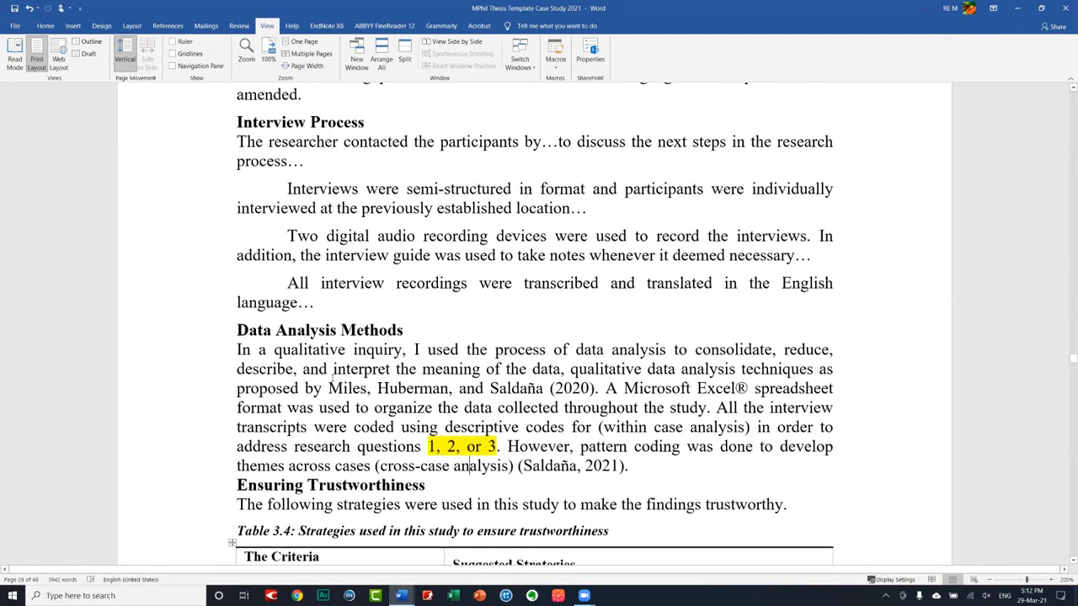
{"action": "scroll", "coordinate": [359, 323], "scroll_direction": "down", "scroll_amount": 5}
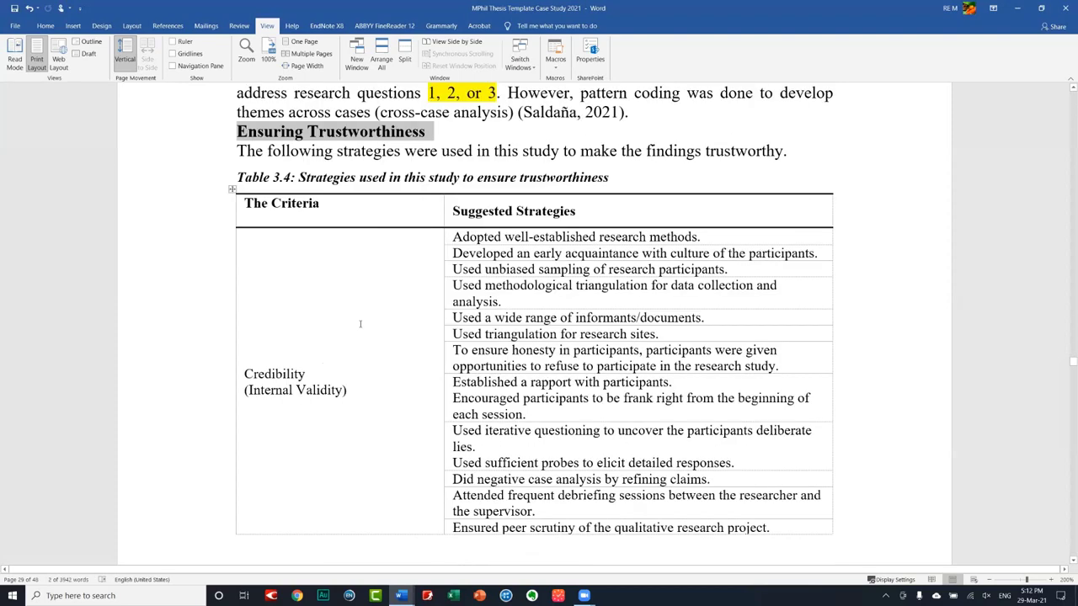
{"action": "left_click", "coordinate": [272, 374]}
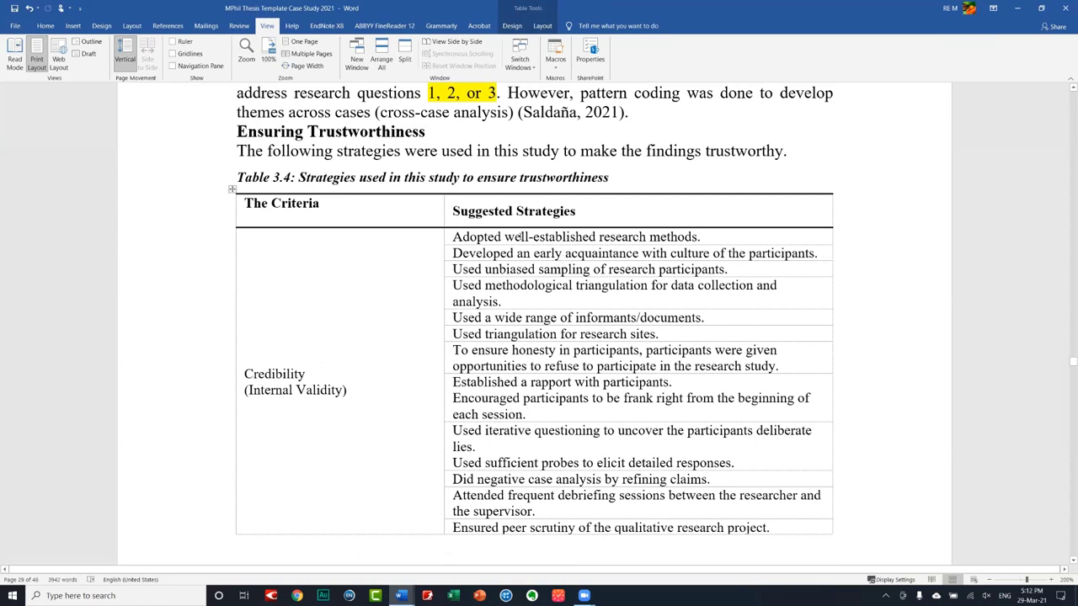
{"action": "triple_click", "coordinate": [521, 236]}
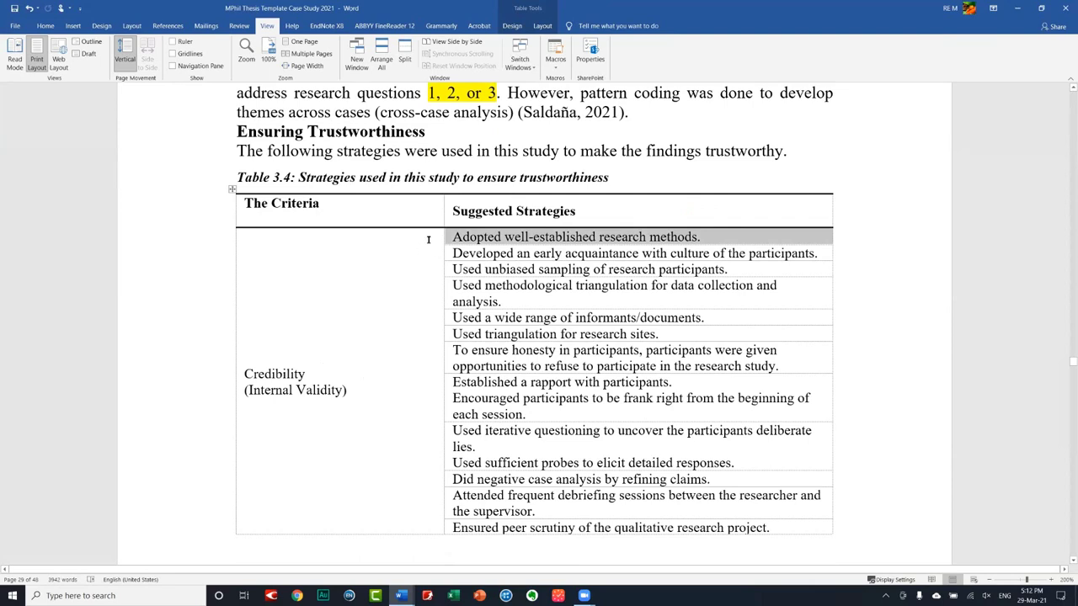
{"action": "left_click", "coordinate": [503, 302]}
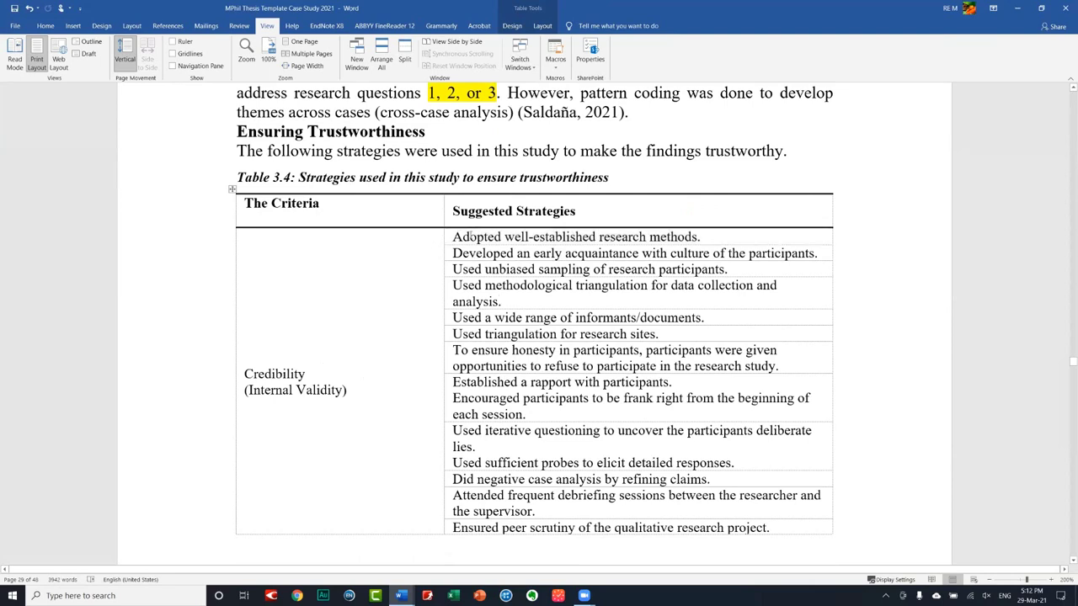
{"action": "left_click_drag", "start_coordinate": [453, 236], "coordinate": [704, 237]}
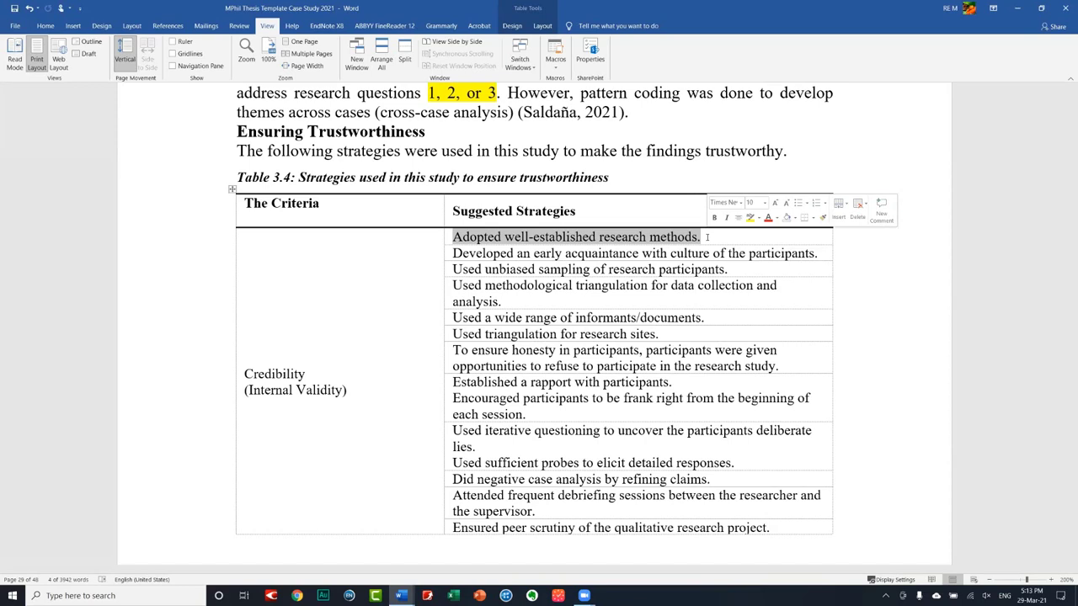
{"action": "left_click", "coordinate": [539, 302]}
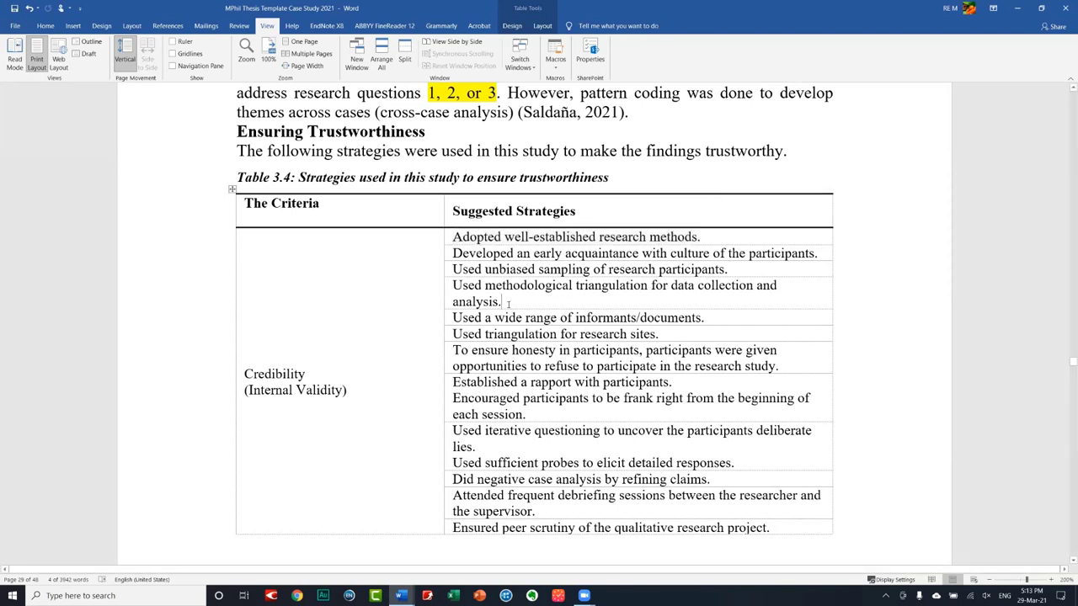
{"action": "left_click_drag", "start_coordinate": [455, 318], "coordinate": [464, 316]}
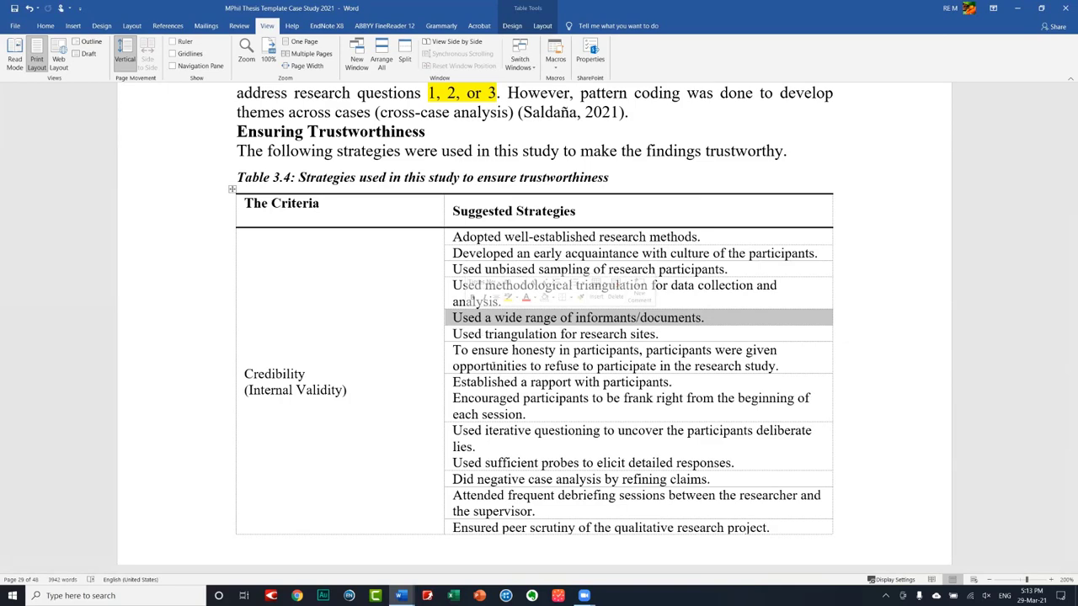
- Highlight 'Avoid deceiving participants.' in yellow in the Table 3.5 continuation
{"action": "scroll", "coordinate": [422, 350], "scroll_direction": "down", "scroll_amount": 3}
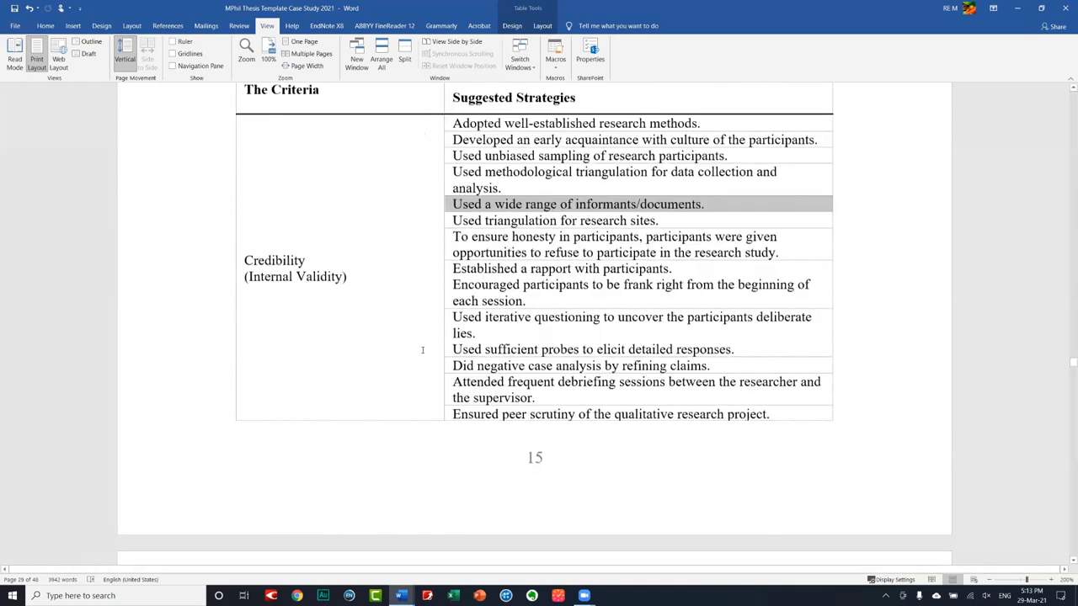
{"action": "scroll", "coordinate": [422, 347], "scroll_direction": "down", "scroll_amount": 1}
{"action": "scroll", "coordinate": [308, 301], "scroll_direction": "down", "scroll_amount": 10}
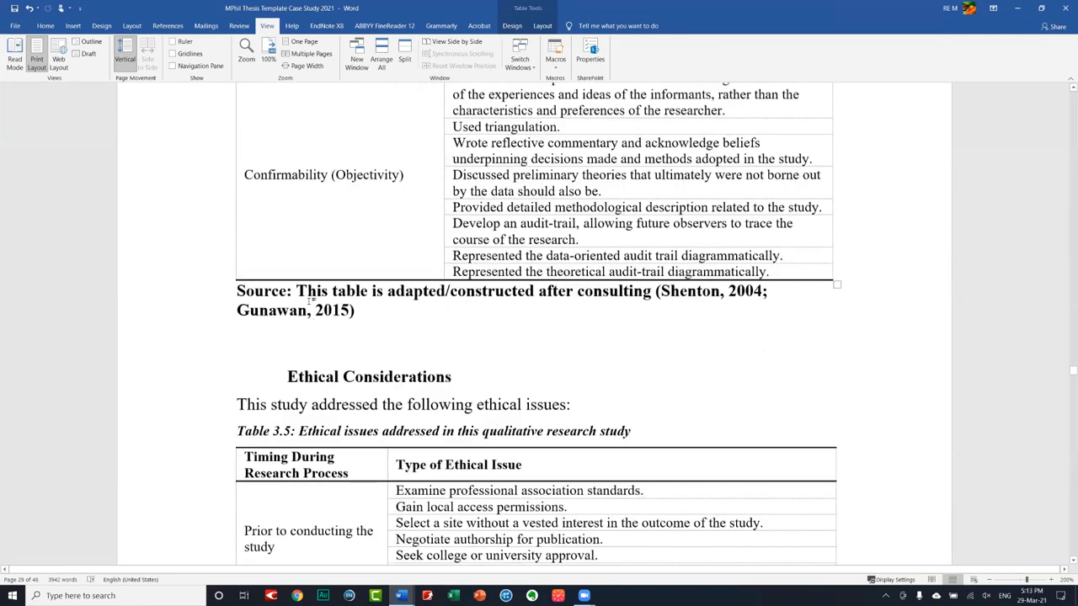
{"action": "scroll", "coordinate": [345, 328], "scroll_direction": "down", "scroll_amount": 1}
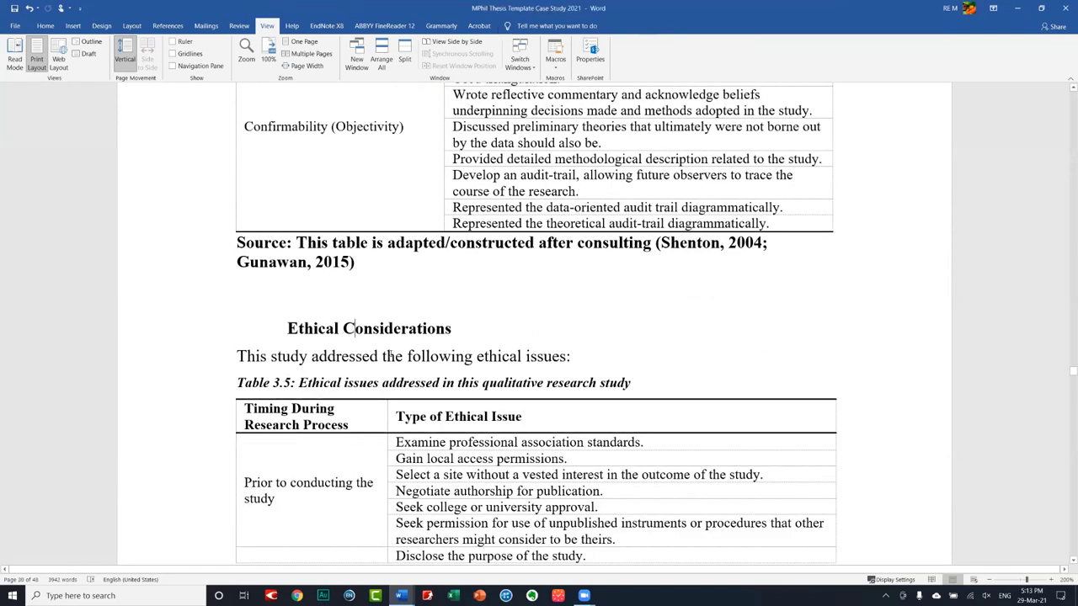
{"action": "scroll", "coordinate": [281, 282], "scroll_direction": "down", "scroll_amount": 1}
{"action": "scroll", "coordinate": [282, 282], "scroll_direction": "down", "scroll_amount": 2}
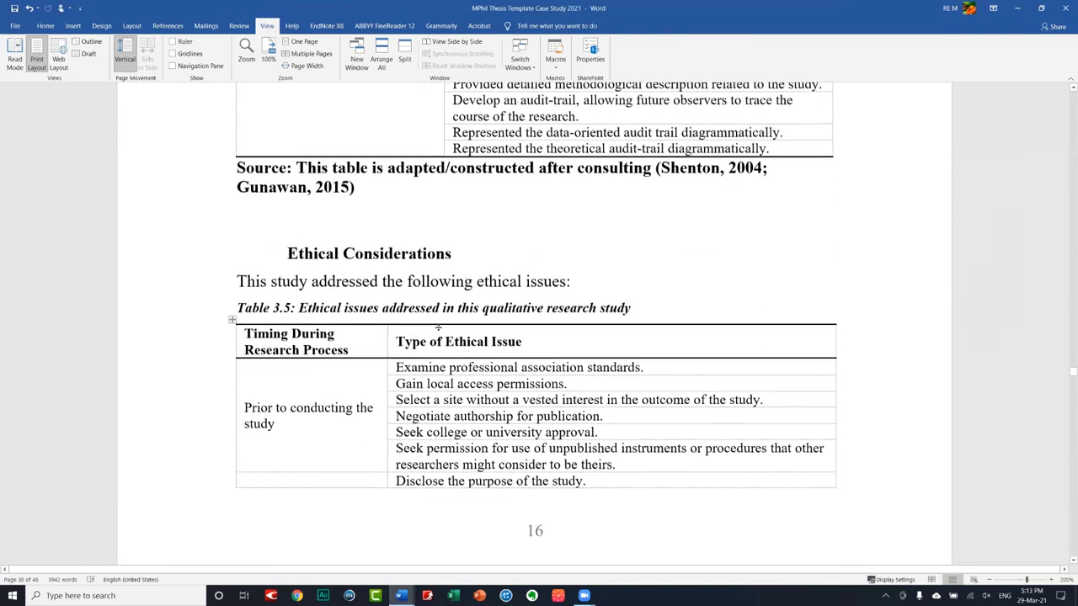
{"action": "scroll", "coordinate": [548, 385], "scroll_direction": "up", "scroll_amount": 1}
{"action": "scroll", "coordinate": [548, 385], "scroll_direction": "down", "scroll_amount": 1}
{"action": "scroll", "coordinate": [548, 385], "scroll_direction": "down", "scroll_amount": 3}
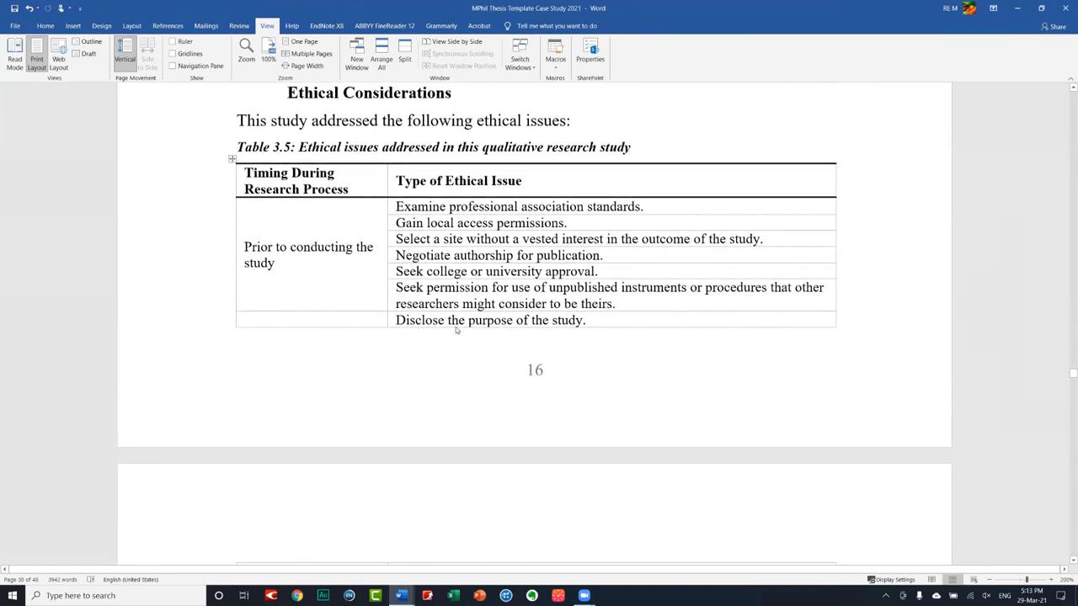
{"action": "scroll", "coordinate": [454, 328], "scroll_direction": "down", "scroll_amount": 2}
{"action": "scroll", "coordinate": [514, 393], "scroll_direction": "down", "scroll_amount": 7}
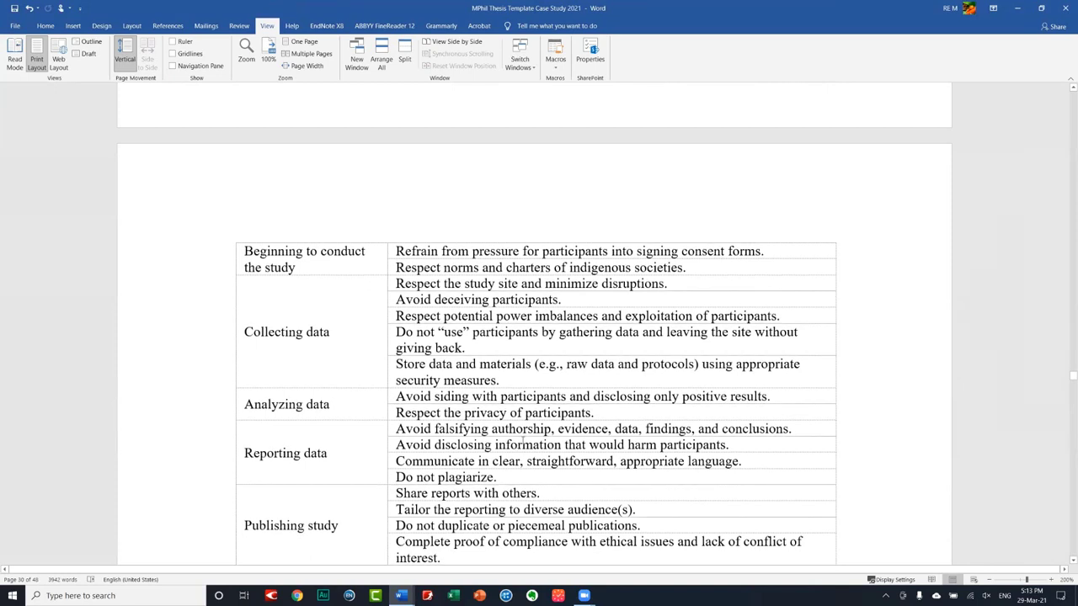
{"action": "left_click_drag", "start_coordinate": [561, 299], "coordinate": [416, 301]}
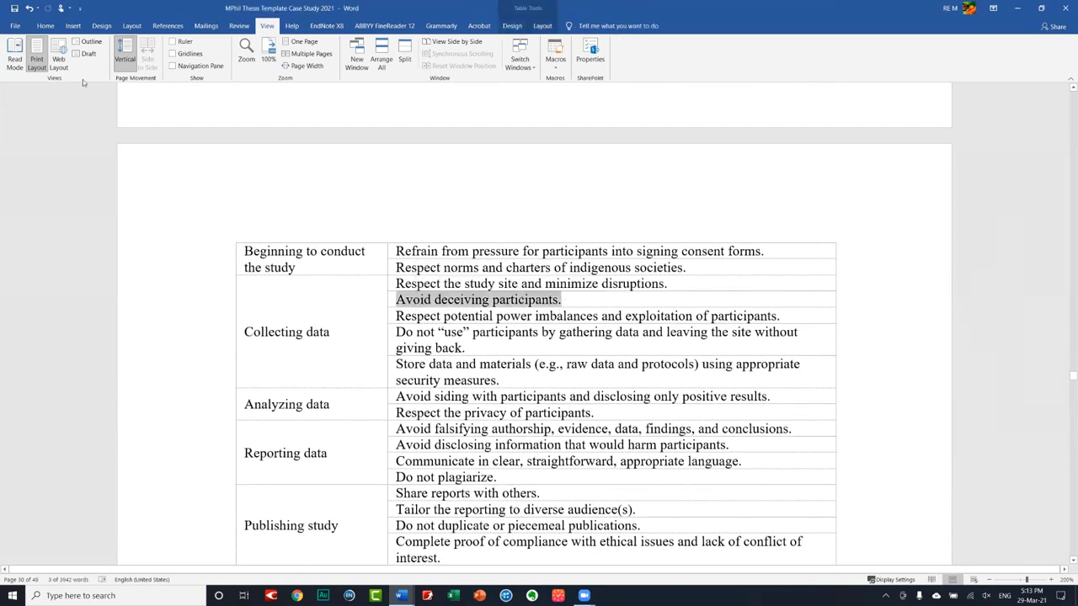
{"action": "left_click", "coordinate": [40, 21]}
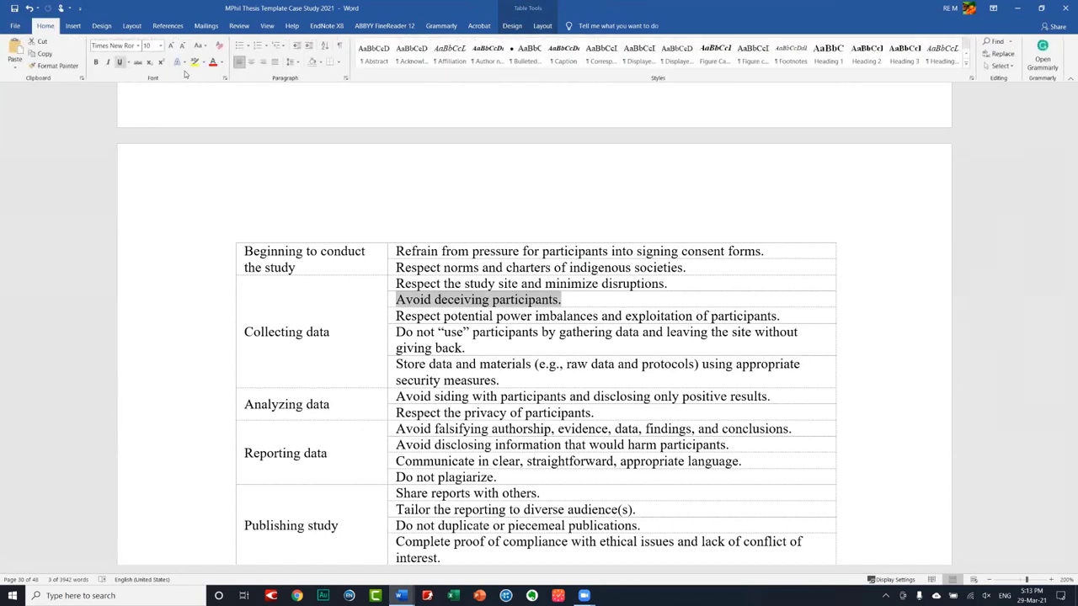
{"action": "left_click", "coordinate": [194, 62]}
{"action": "left_click", "coordinate": [177, 220]}
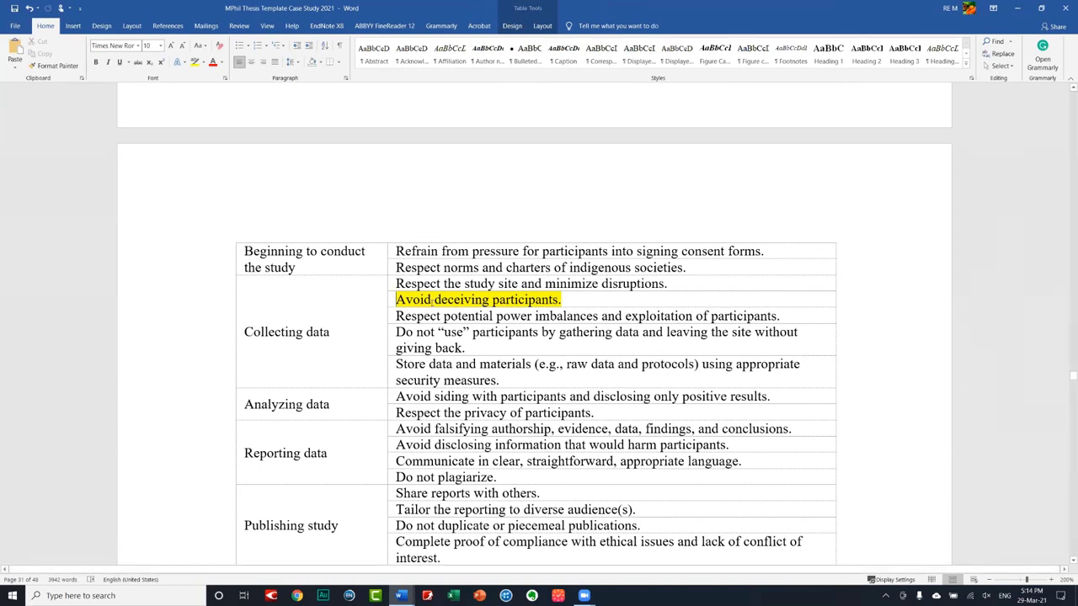
- Change the row to read 'Avoided deceiving participants.'
{"action": "left_click", "coordinate": [432, 301]}
{"action": "type", "text": "ed"}
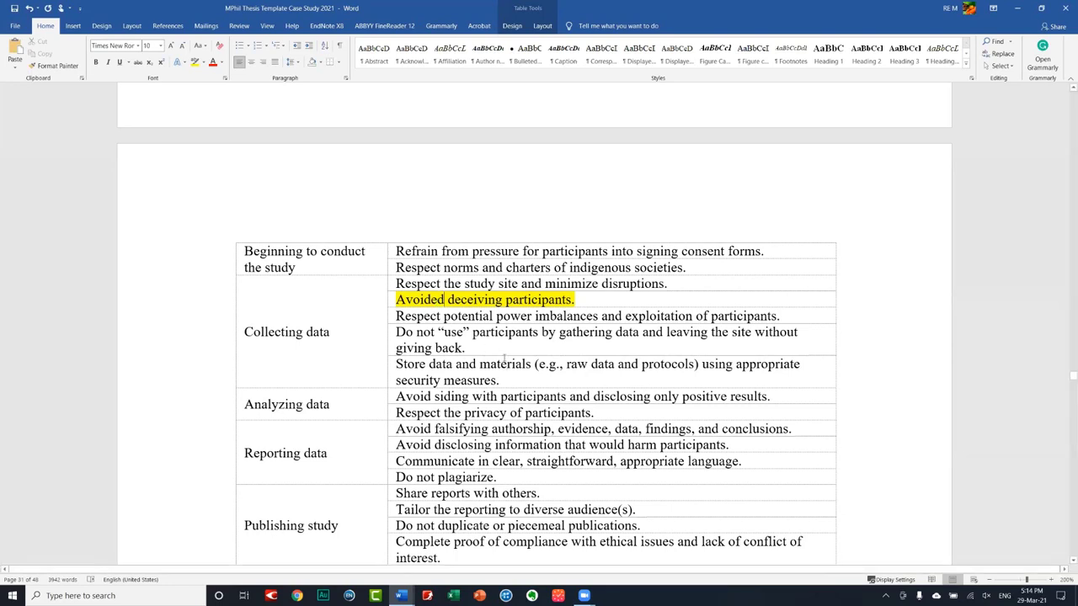
{"action": "scroll", "coordinate": [505, 362], "scroll_direction": "down", "scroll_amount": 1}
{"action": "scroll", "coordinate": [500, 348], "scroll_direction": "down", "scroll_amount": 2}
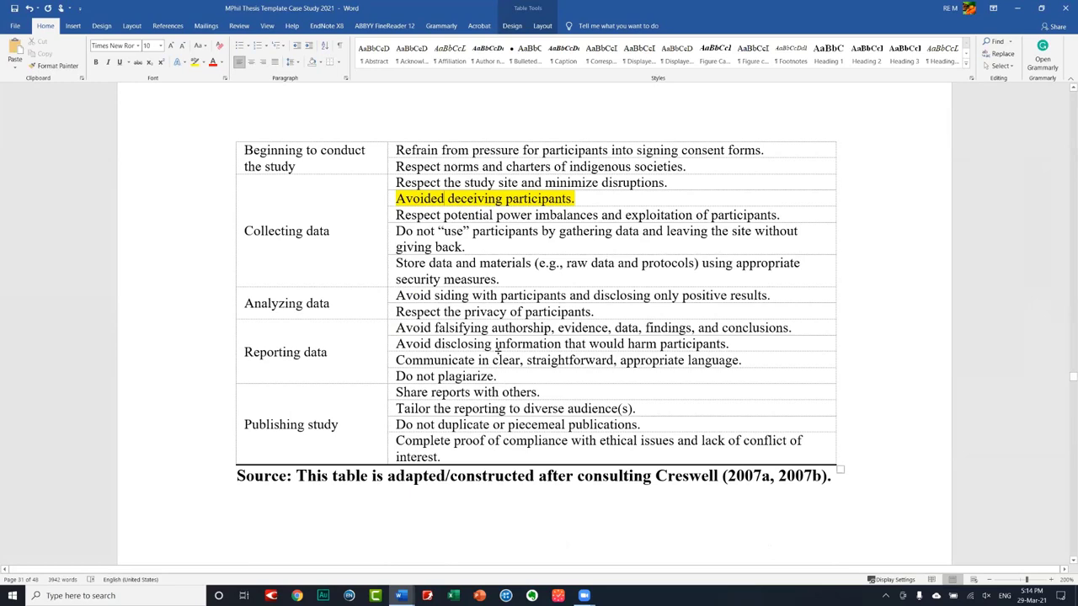
- Scroll past Table 3.5 to the Chapter 4: Results Introduction on interview data
{"action": "scroll", "coordinate": [498, 355], "scroll_direction": "down", "scroll_amount": 1}
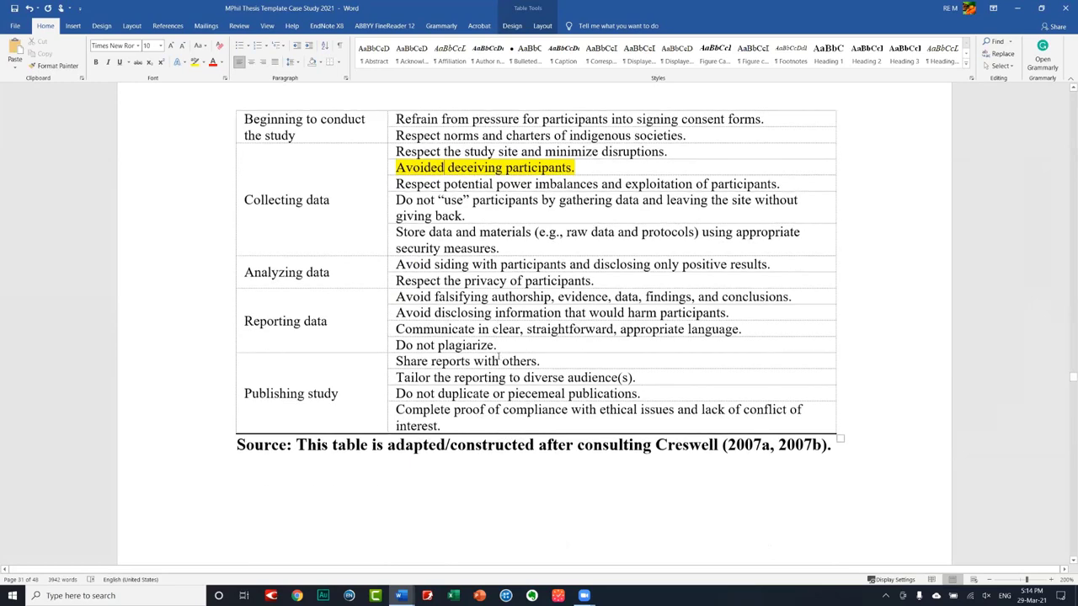
{"action": "scroll", "coordinate": [498, 355], "scroll_direction": "down", "scroll_amount": 2}
{"action": "scroll", "coordinate": [498, 355], "scroll_direction": "down", "scroll_amount": 6}
{"action": "scroll", "coordinate": [498, 355], "scroll_direction": "down", "scroll_amount": 7}
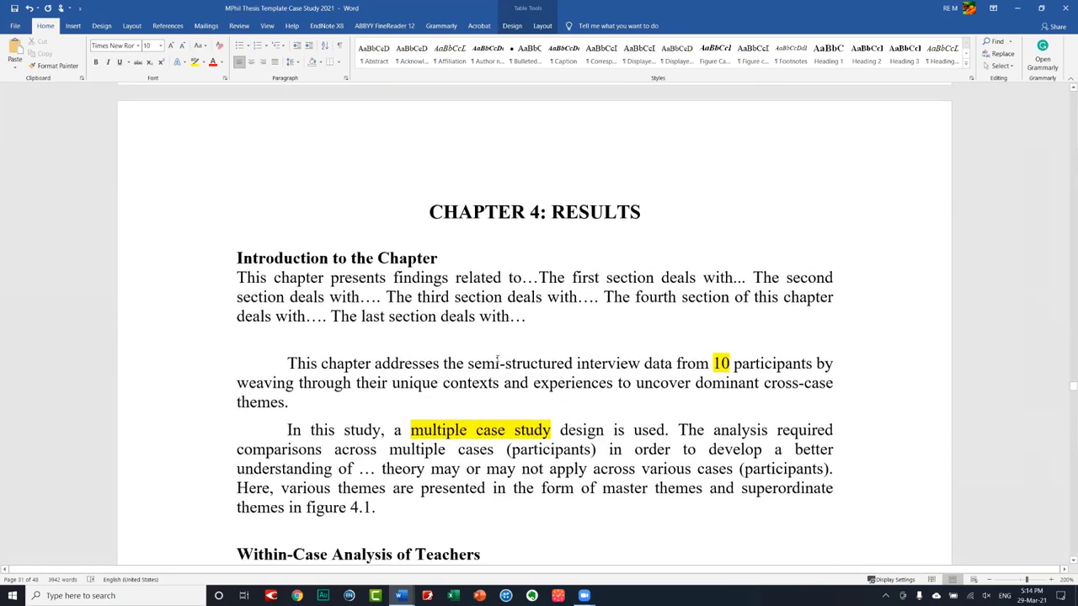
{"action": "scroll", "coordinate": [498, 360], "scroll_direction": "down", "scroll_amount": 5}
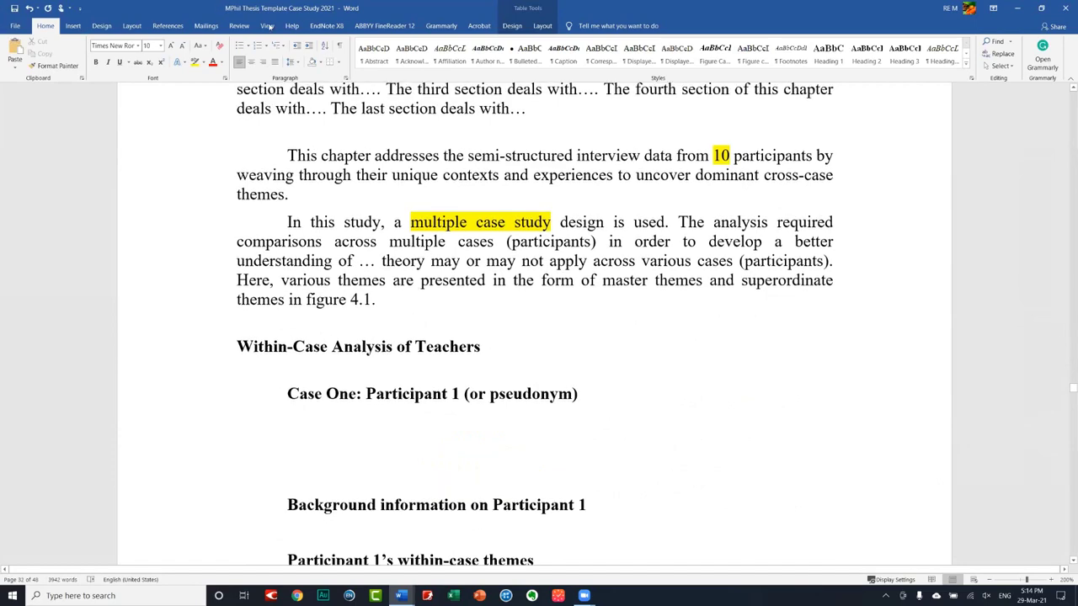
{"action": "scroll", "coordinate": [497, 361], "scroll_direction": "up", "scroll_amount": 2}
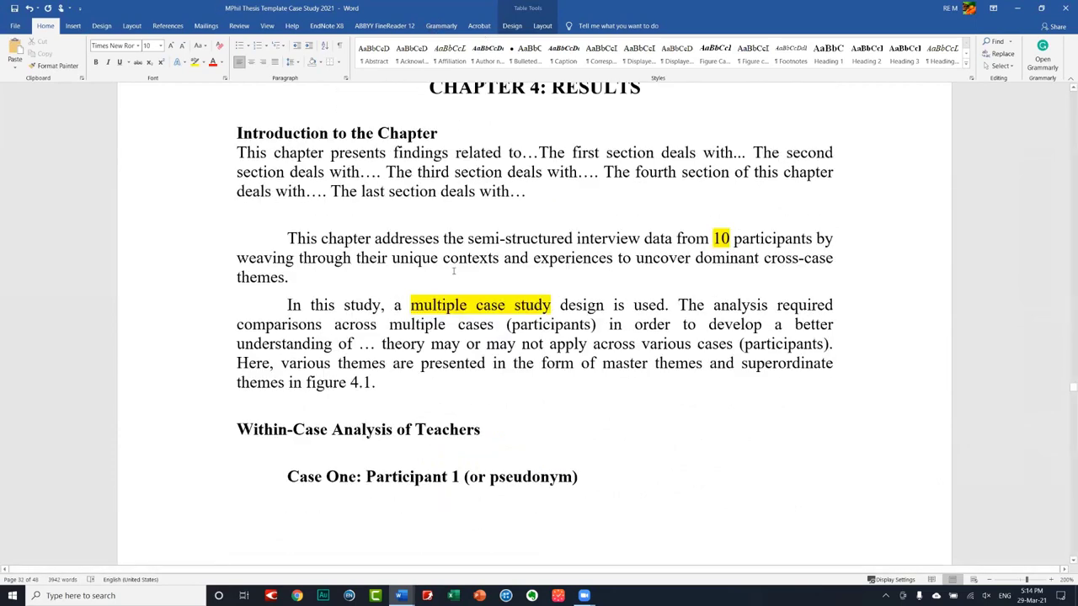
{"action": "scroll", "coordinate": [454, 271], "scroll_direction": "up", "scroll_amount": 1}
{"action": "scroll", "coordinate": [457, 272], "scroll_direction": "up", "scroll_amount": 2}
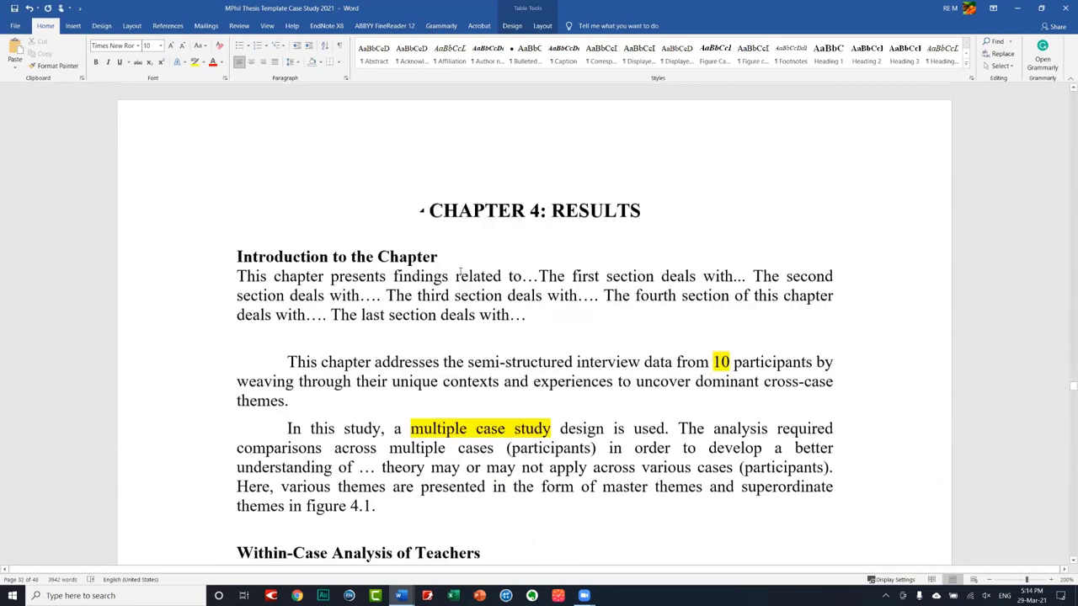
{"action": "scroll", "coordinate": [460, 270], "scroll_direction": "up", "scroll_amount": 1}
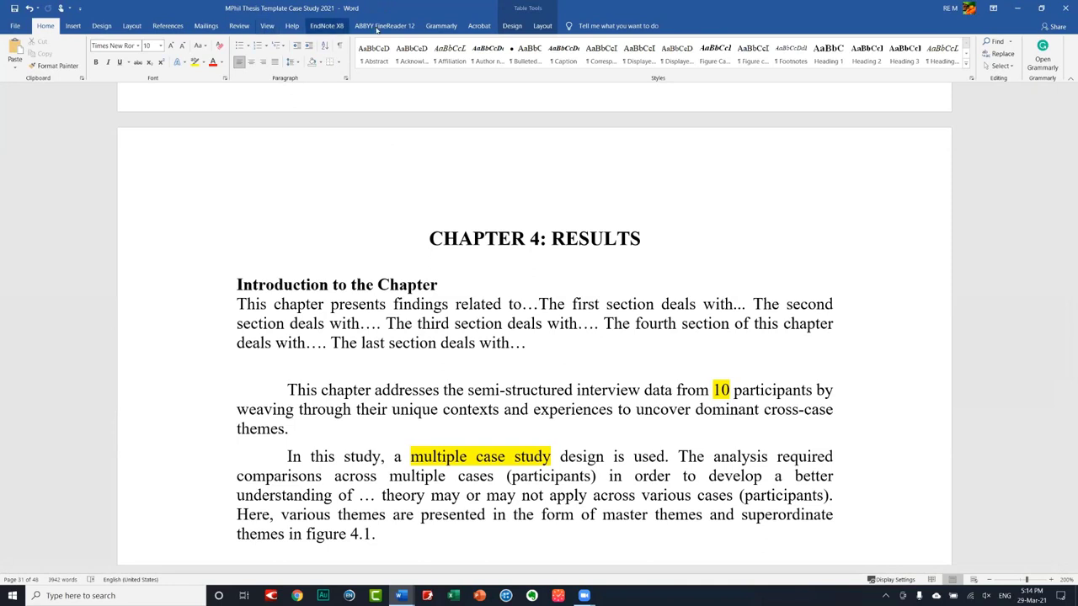
- Open the View tab's Zoom settings and close them without changing the zoom
{"action": "left_click", "coordinate": [266, 26]}
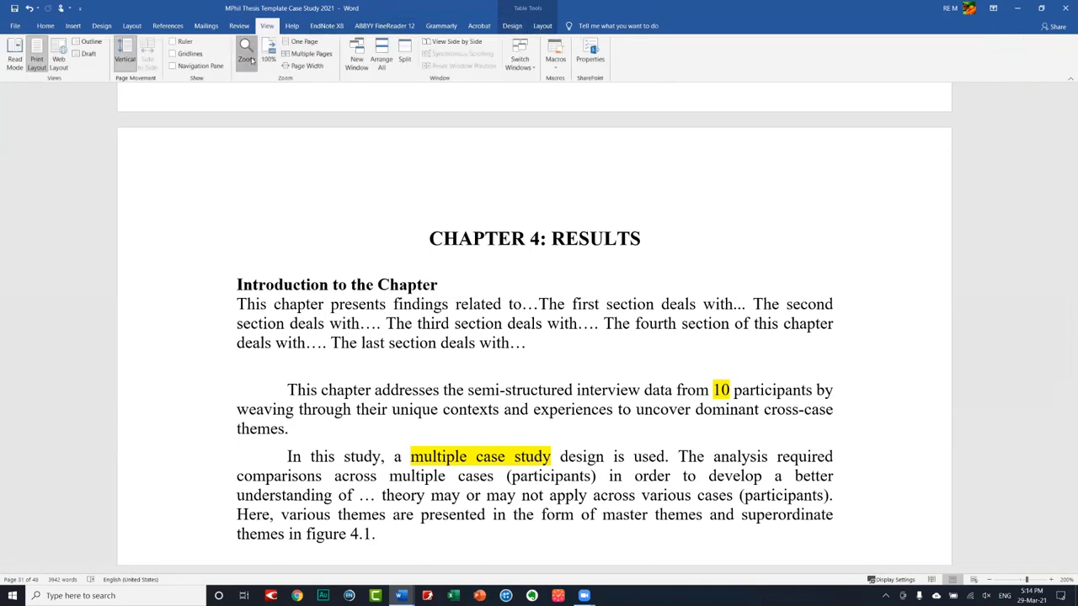
{"action": "left_click", "coordinate": [250, 60]}
{"action": "left_click", "coordinate": [644, 199]}
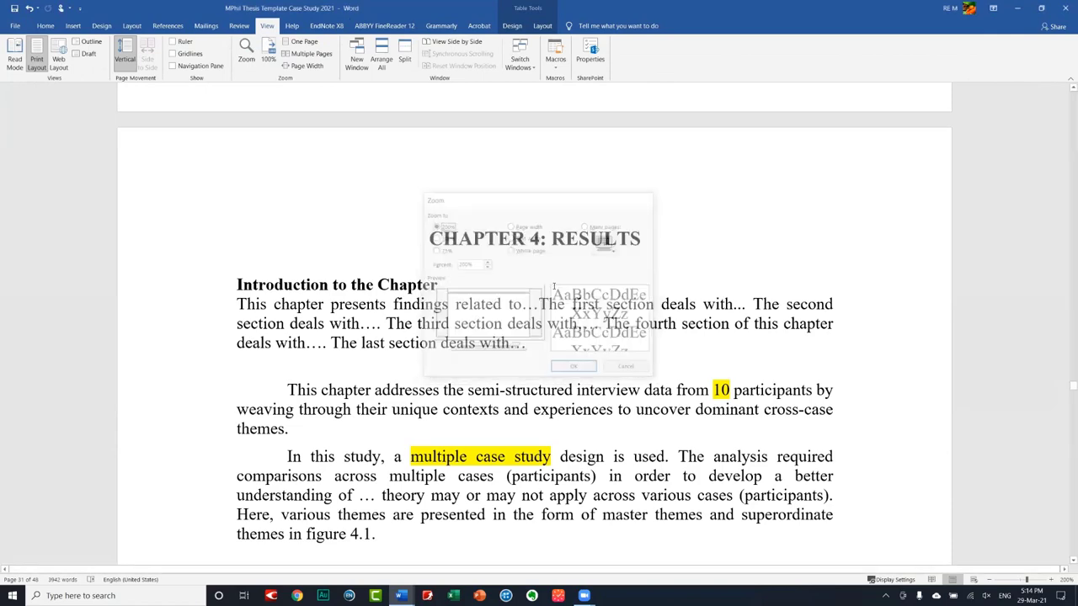
- Scroll past Chapter 4's participant themes and cross-case analysis to the Chapter 5 heading
{"action": "scroll", "coordinate": [476, 365], "scroll_direction": "down", "scroll_amount": 2}
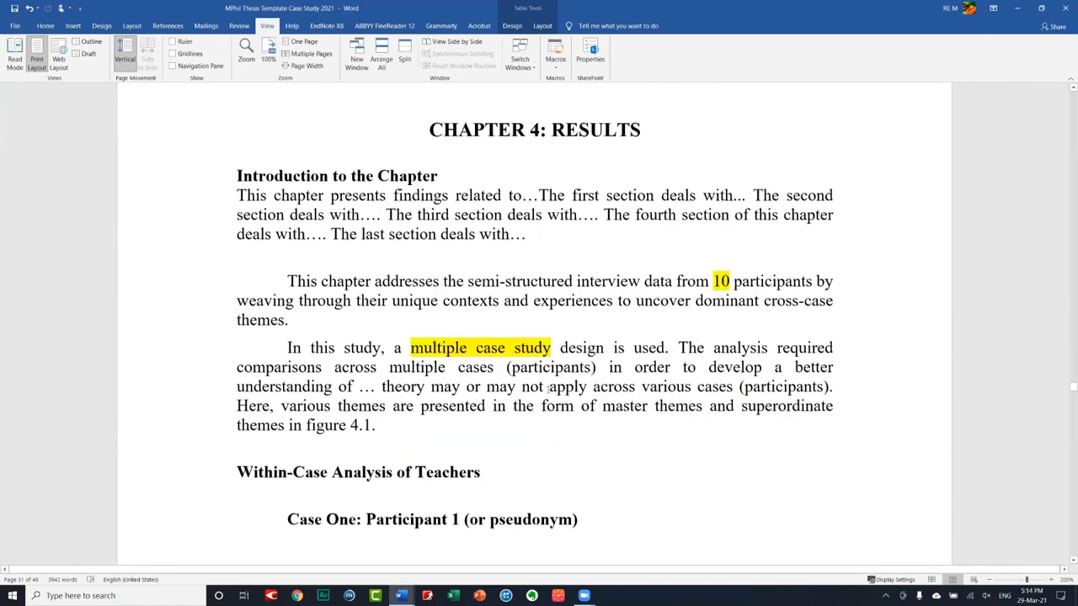
{"action": "scroll", "coordinate": [476, 365], "scroll_direction": "down", "scroll_amount": 1}
{"action": "scroll", "coordinate": [482, 351], "scroll_direction": "down", "scroll_amount": 2}
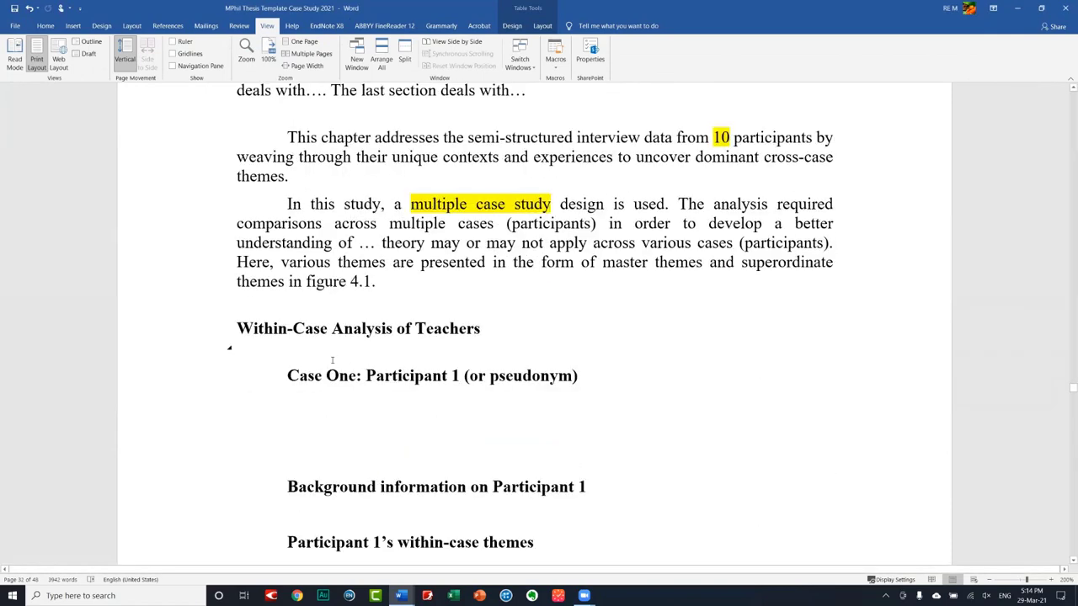
{"action": "scroll", "coordinate": [370, 385], "scroll_direction": "down", "scroll_amount": 1}
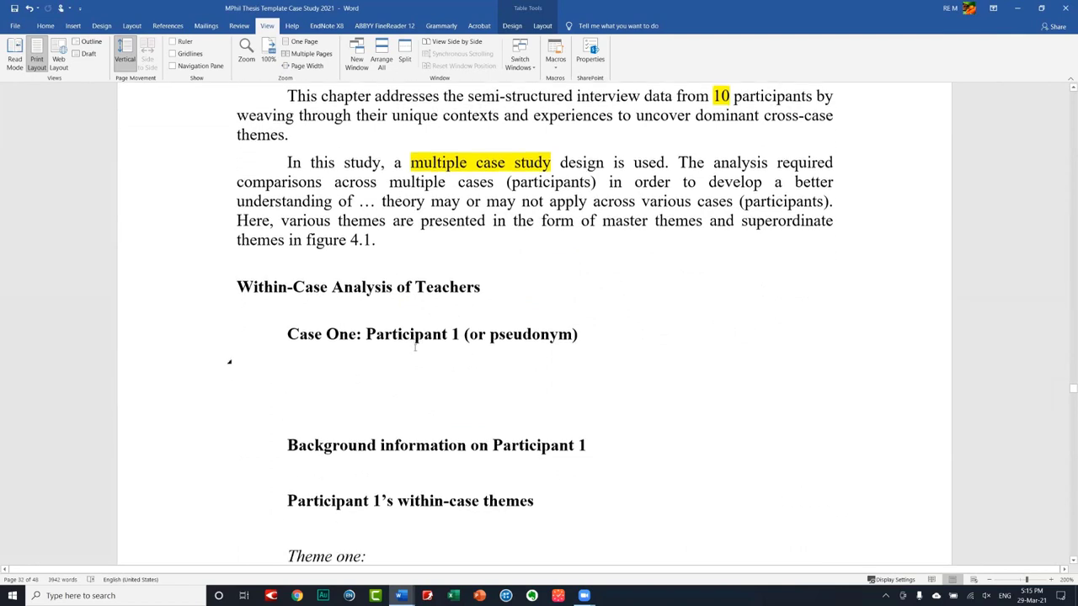
{"action": "scroll", "coordinate": [411, 410], "scroll_direction": "down", "scroll_amount": 2}
{"action": "scroll", "coordinate": [411, 410], "scroll_direction": "down", "scroll_amount": 1}
{"action": "scroll", "coordinate": [411, 410], "scroll_direction": "down", "scroll_amount": 10}
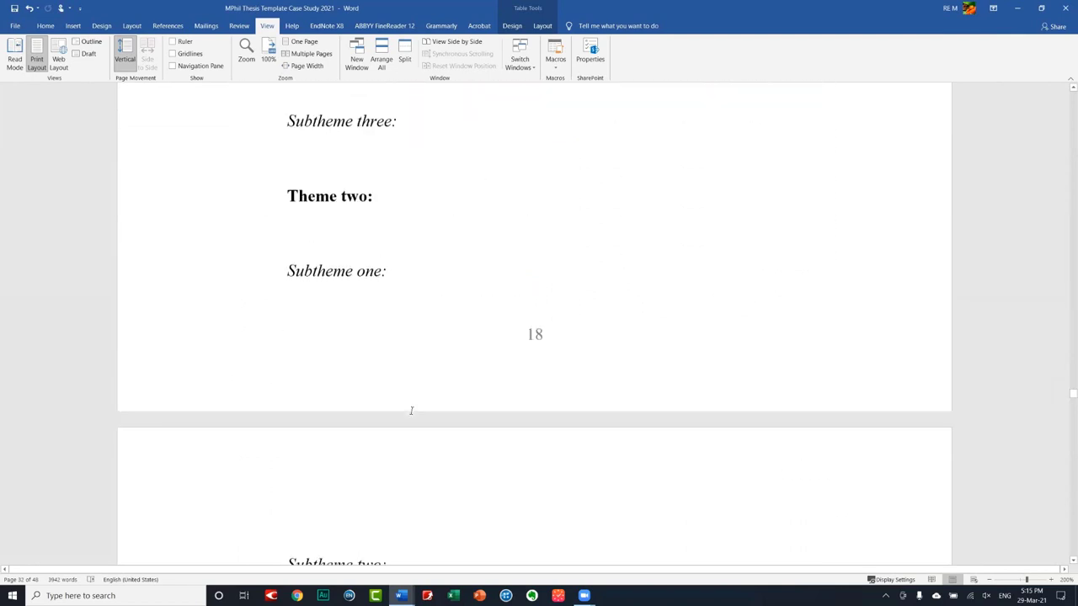
{"action": "scroll", "coordinate": [412, 410], "scroll_direction": "down", "scroll_amount": 5}
{"action": "scroll", "coordinate": [417, 396], "scroll_direction": "down", "scroll_amount": 3}
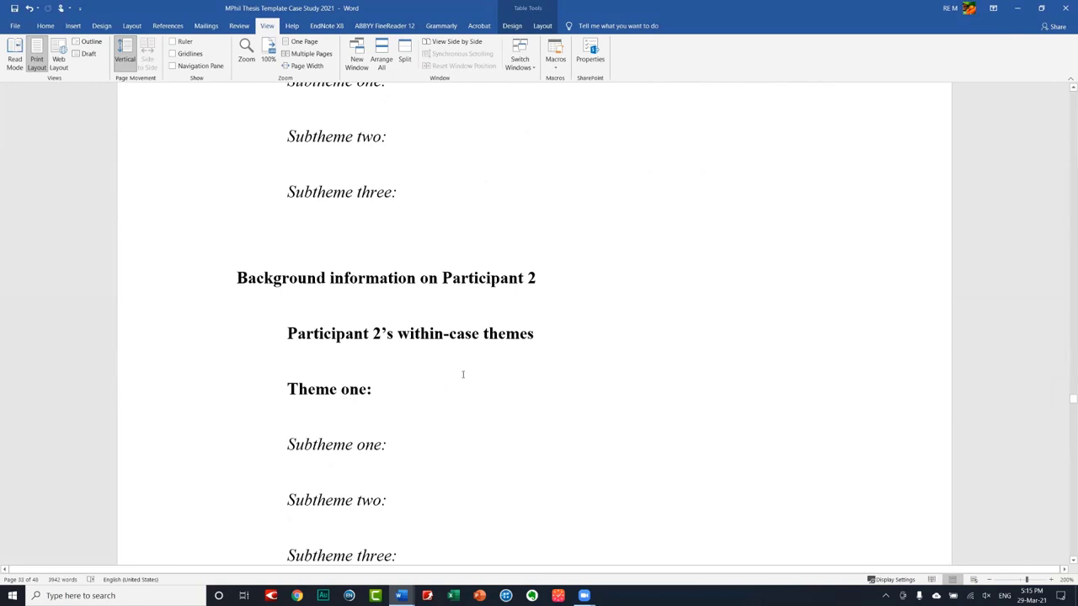
{"action": "scroll", "coordinate": [462, 374], "scroll_direction": "down", "scroll_amount": 3}
{"action": "scroll", "coordinate": [463, 376], "scroll_direction": "down", "scroll_amount": 1}
{"action": "scroll", "coordinate": [463, 376], "scroll_direction": "down", "scroll_amount": 4}
{"action": "scroll", "coordinate": [463, 376], "scroll_direction": "down", "scroll_amount": 3}
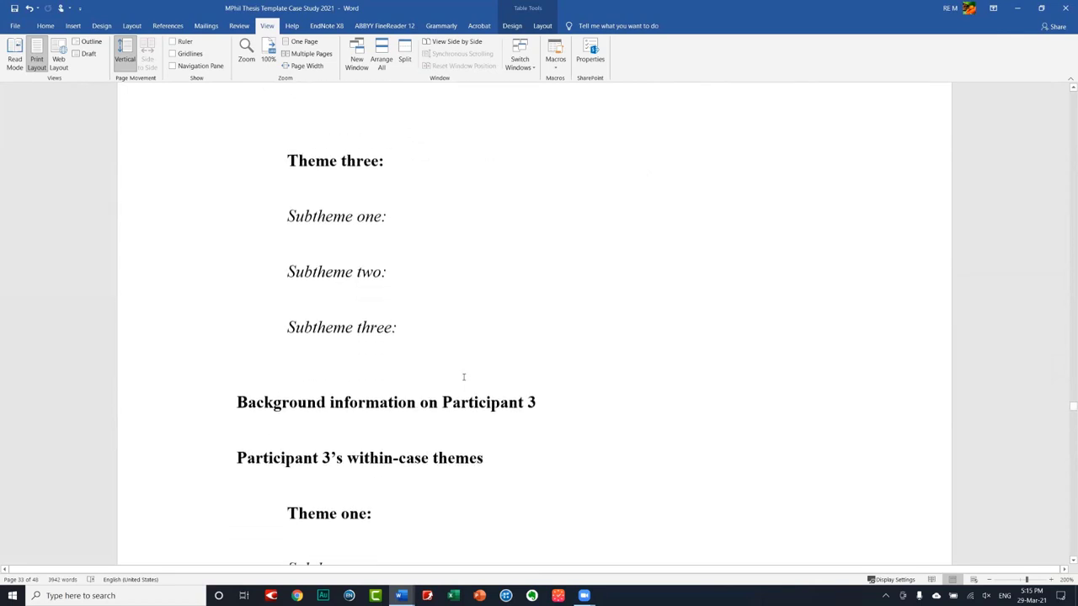
{"action": "scroll", "coordinate": [463, 377], "scroll_direction": "down", "scroll_amount": 4}
{"action": "scroll", "coordinate": [463, 376], "scroll_direction": "down", "scroll_amount": 8}
{"action": "scroll", "coordinate": [462, 377], "scroll_direction": "down", "scroll_amount": 3}
{"action": "scroll", "coordinate": [462, 377], "scroll_direction": "down", "scroll_amount": 3}
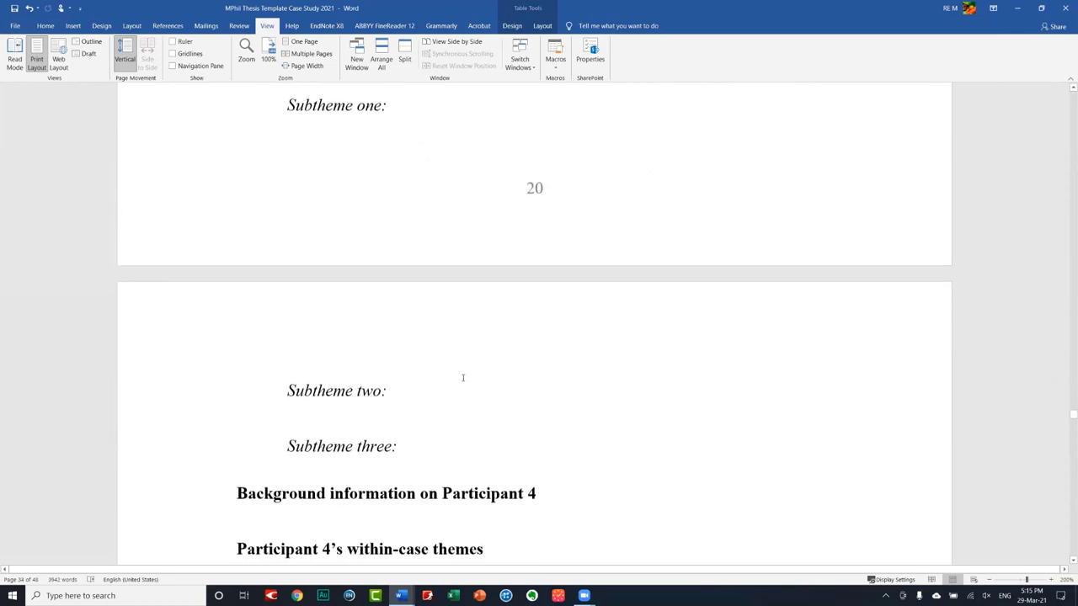
{"action": "scroll", "coordinate": [462, 377], "scroll_direction": "down", "scroll_amount": 3}
{"action": "scroll", "coordinate": [462, 377], "scroll_direction": "down", "scroll_amount": 1}
{"action": "scroll", "coordinate": [463, 377], "scroll_direction": "down", "scroll_amount": 6}
{"action": "scroll", "coordinate": [462, 377], "scroll_direction": "down", "scroll_amount": 8}
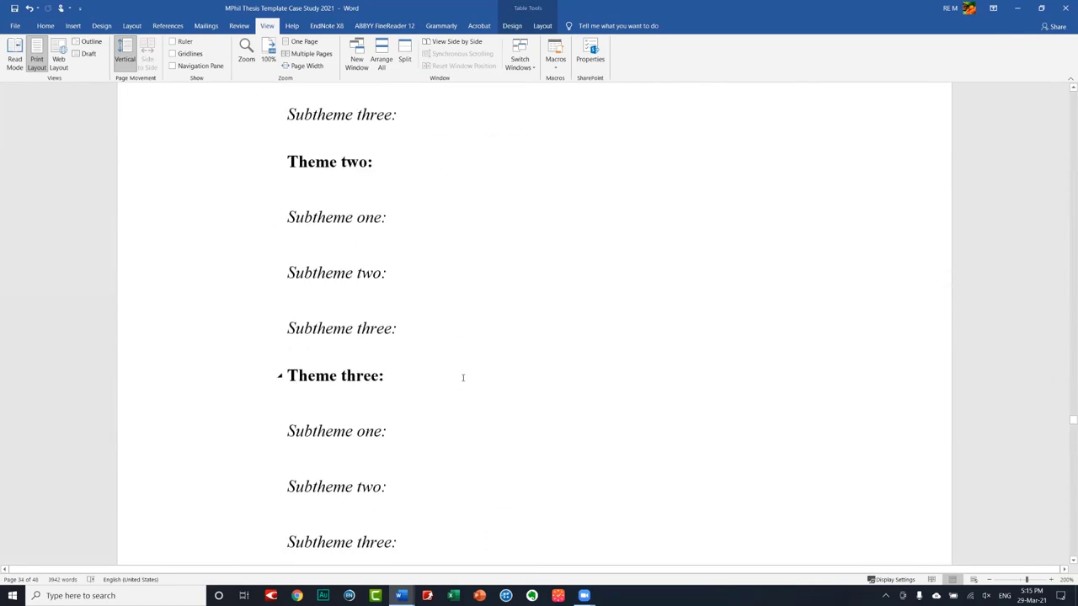
{"action": "scroll", "coordinate": [462, 377], "scroll_direction": "down", "scroll_amount": 5}
{"action": "scroll", "coordinate": [462, 377], "scroll_direction": "down", "scroll_amount": 5}
{"action": "scroll", "coordinate": [462, 378], "scroll_direction": "down", "scroll_amount": 2}
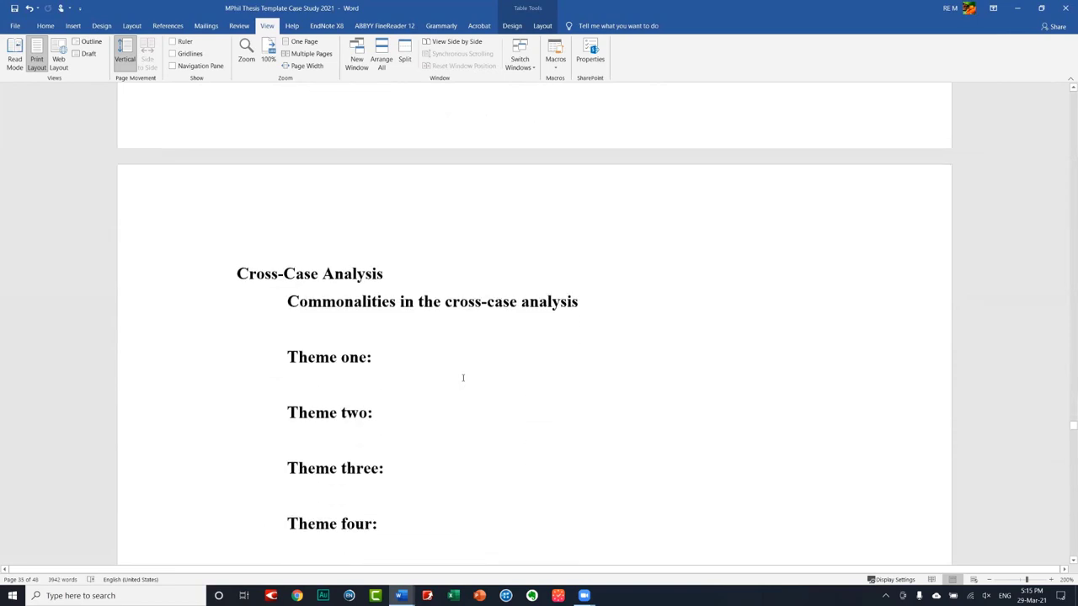
{"action": "scroll", "coordinate": [462, 377], "scroll_direction": "down", "scroll_amount": 2}
{"action": "scroll", "coordinate": [462, 377], "scroll_direction": "down", "scroll_amount": 5}
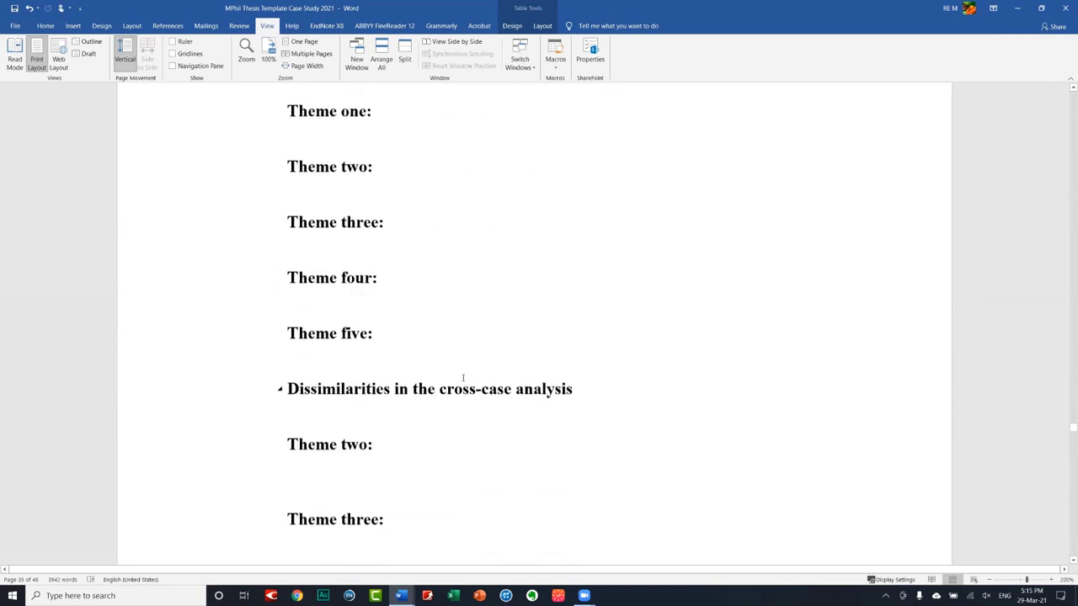
{"action": "scroll", "coordinate": [463, 377], "scroll_direction": "down", "scroll_amount": 3}
{"action": "scroll", "coordinate": [462, 377], "scroll_direction": "down", "scroll_amount": 3}
{"action": "scroll", "coordinate": [462, 377], "scroll_direction": "down", "scroll_amount": 5}
{"action": "scroll", "coordinate": [462, 377], "scroll_direction": "down", "scroll_amount": 4}
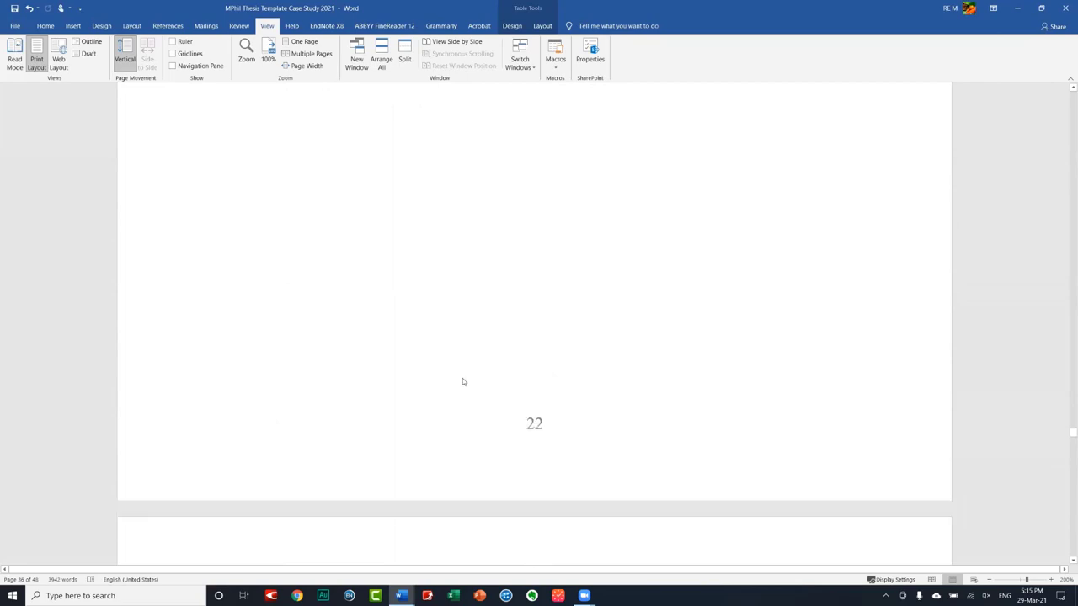
{"action": "scroll", "coordinate": [462, 377], "scroll_direction": "down", "scroll_amount": 5}
{"action": "scroll", "coordinate": [462, 377], "scroll_direction": "down", "scroll_amount": 4}
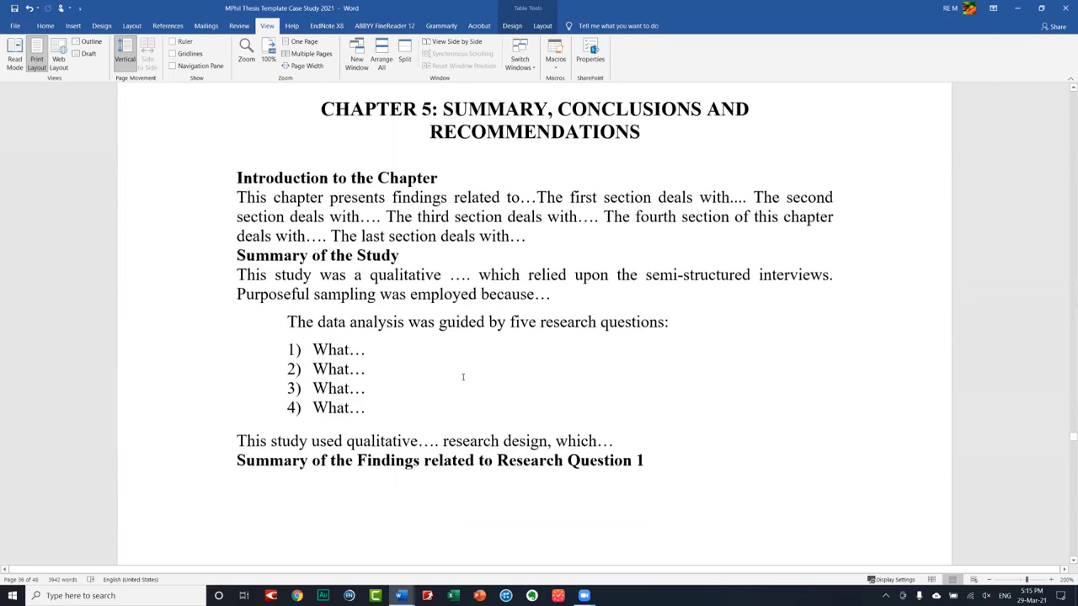
{"action": "scroll", "coordinate": [463, 377], "scroll_direction": "up", "scroll_amount": 1}
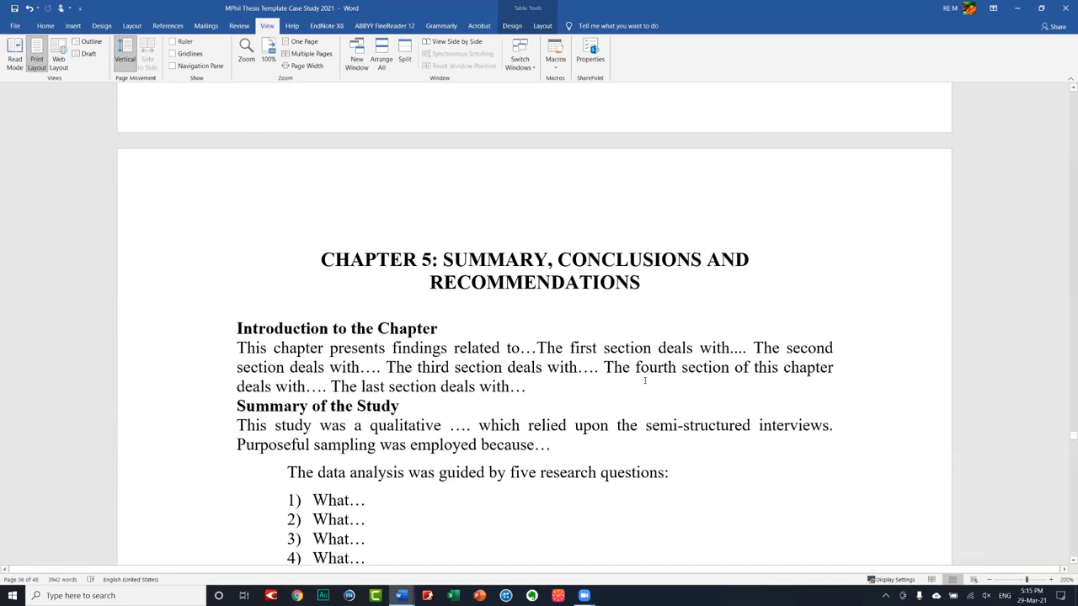
{"action": "scroll", "coordinate": [416, 405], "scroll_direction": "down", "scroll_amount": 1}
{"action": "scroll", "coordinate": [416, 405], "scroll_direction": "down", "scroll_amount": 2}
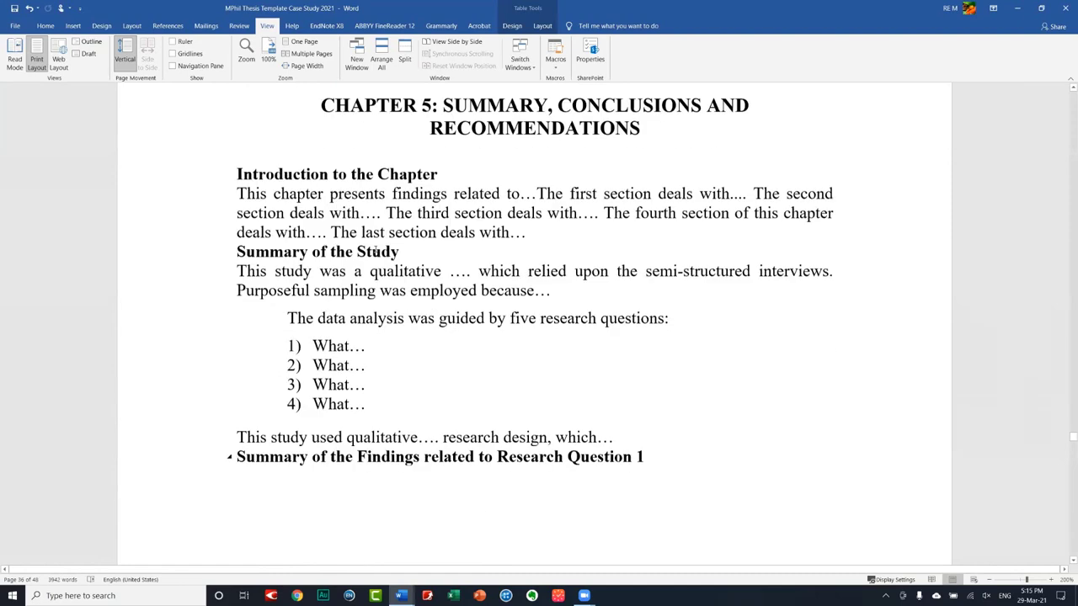
{"action": "scroll", "coordinate": [417, 405], "scroll_direction": "down", "scroll_amount": 1}
{"action": "scroll", "coordinate": [428, 421], "scroll_direction": "up", "scroll_amount": 3}
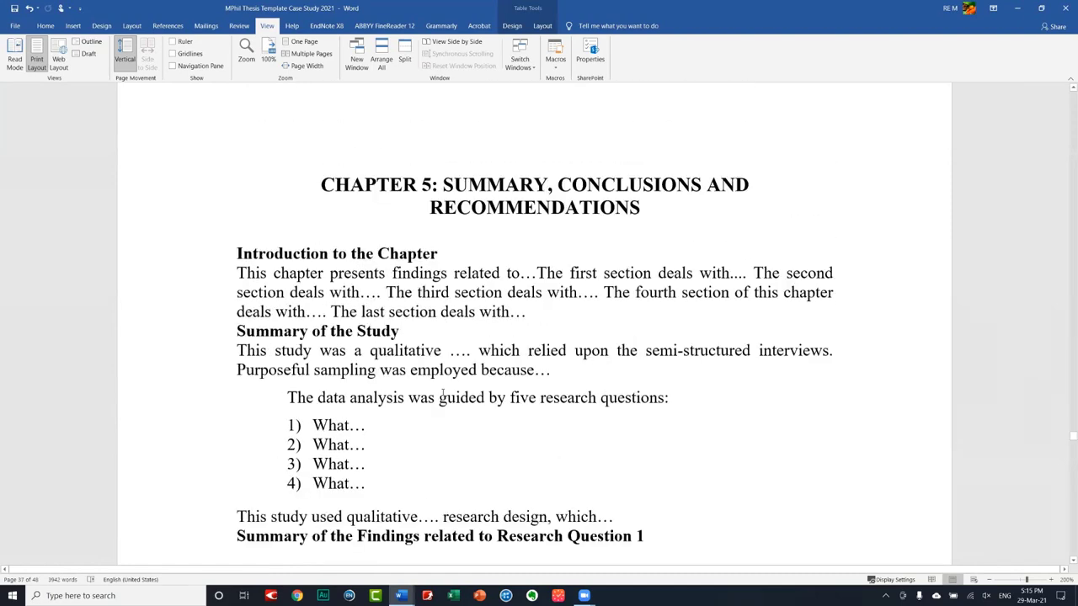
{"action": "left_click", "coordinate": [549, 226]}
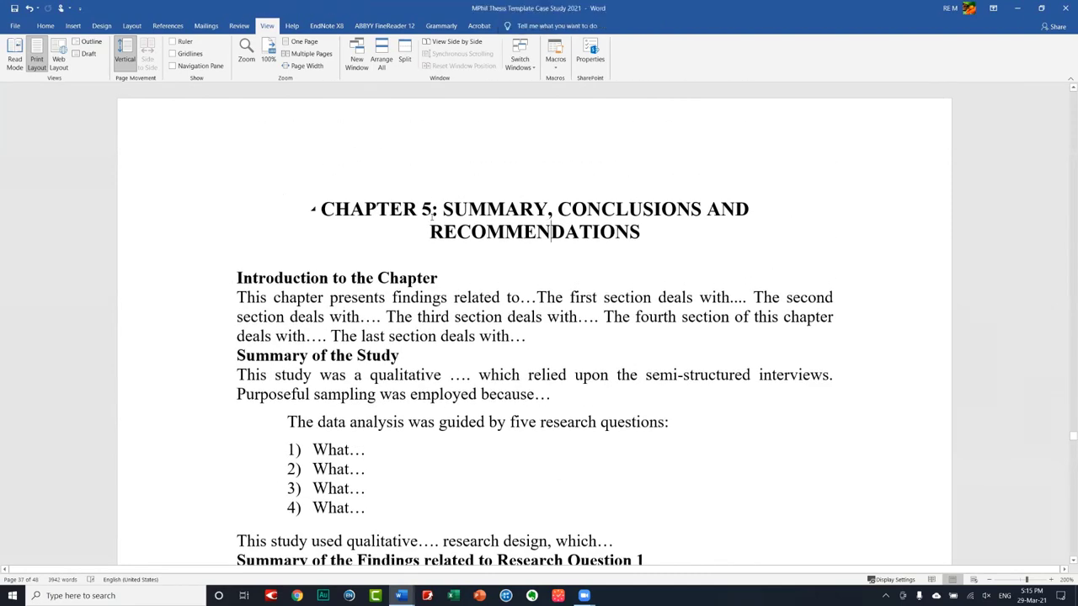
{"action": "left_click", "coordinate": [505, 209]}
{"action": "double_click", "coordinate": [487, 209]}
{"action": "double_click", "coordinate": [630, 209]}
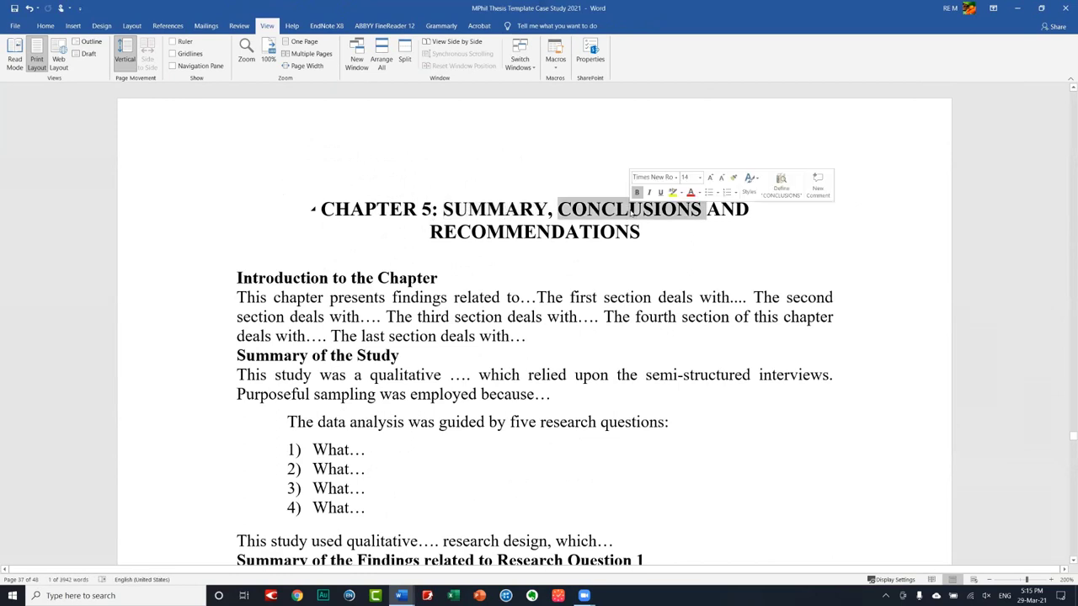
{"action": "left_click", "coordinate": [551, 231]}
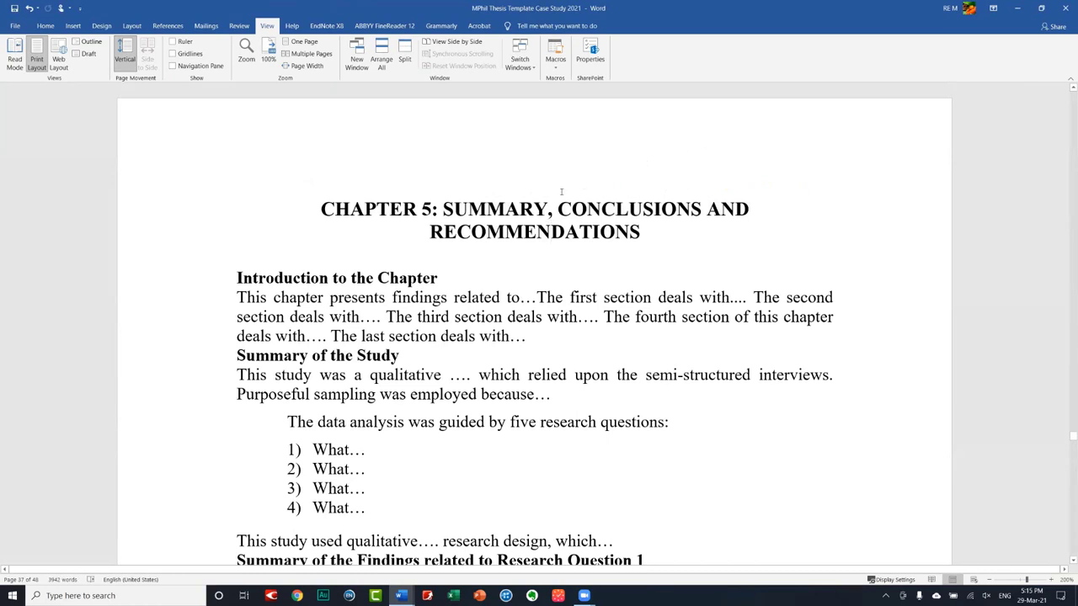
{"action": "scroll", "coordinate": [387, 317], "scroll_direction": "down", "scroll_amount": 1}
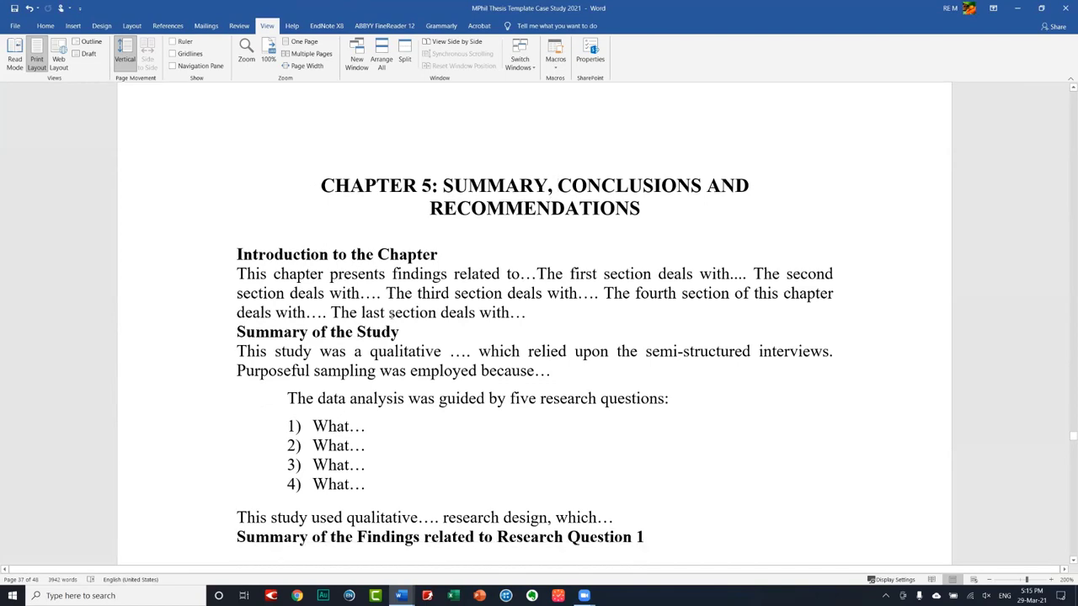
{"action": "scroll", "coordinate": [392, 312], "scroll_direction": "down", "scroll_amount": 2}
{"action": "scroll", "coordinate": [394, 245], "scroll_direction": "down", "scroll_amount": 2}
{"action": "scroll", "coordinate": [322, 232], "scroll_direction": "up", "scroll_amount": 3}
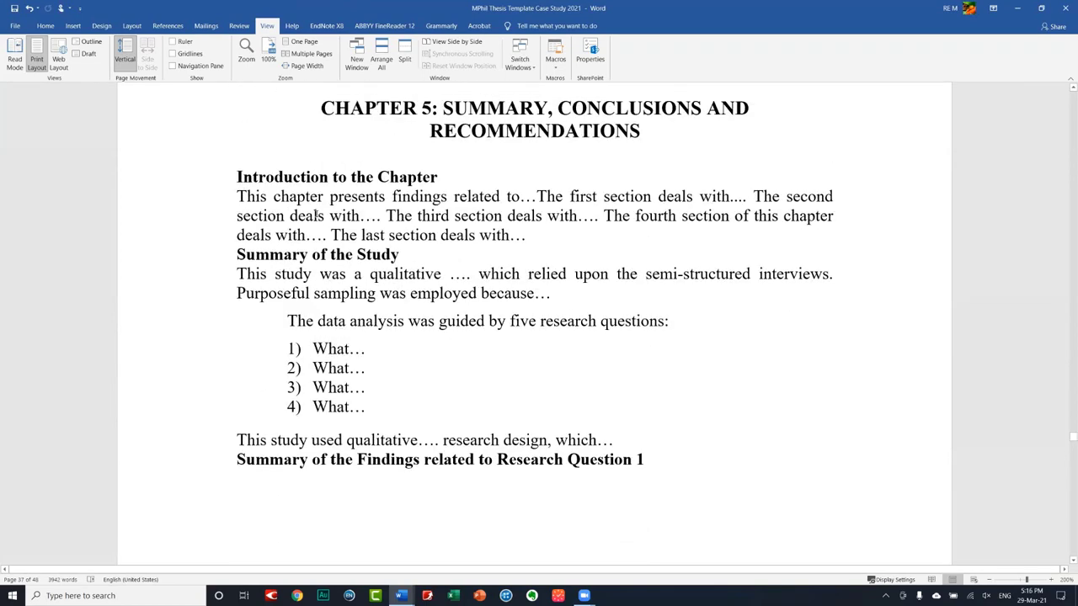
{"action": "mouse_move", "coordinate": [318, 332]}
{"action": "left_click_drag", "start_coordinate": [527, 236], "coordinate": [438, 215]}
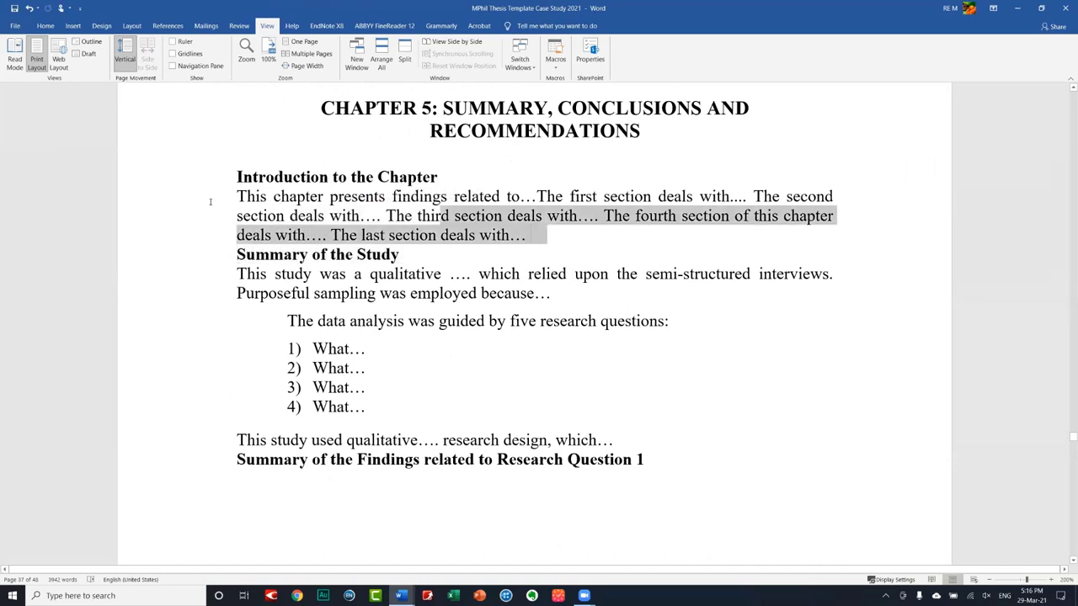
{"action": "left_click_drag", "start_coordinate": [210, 202], "coordinate": [197, 205]}
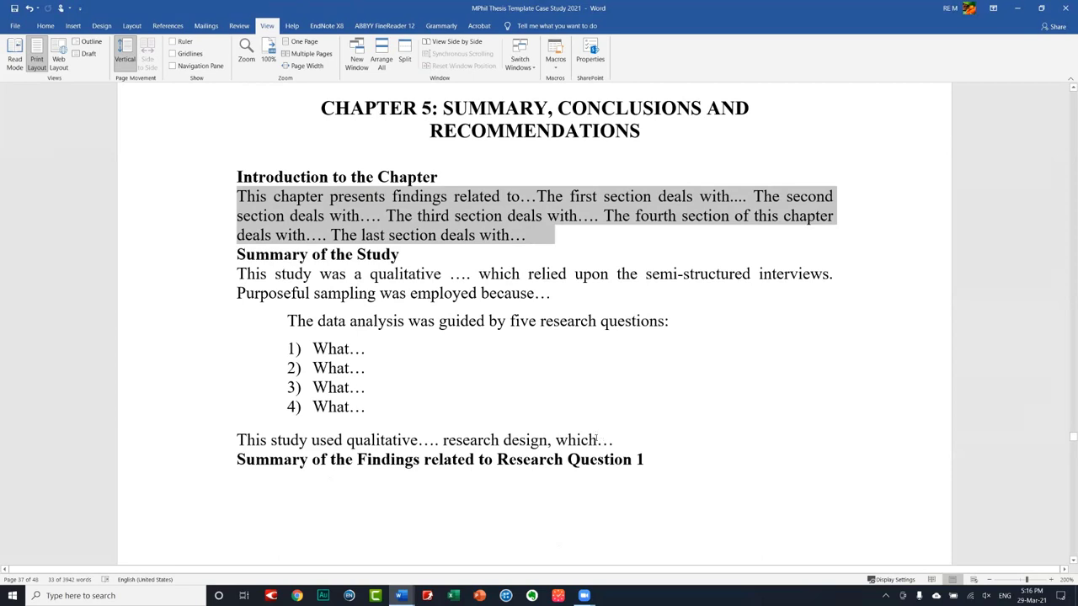
{"action": "left_click", "coordinate": [194, 258]}
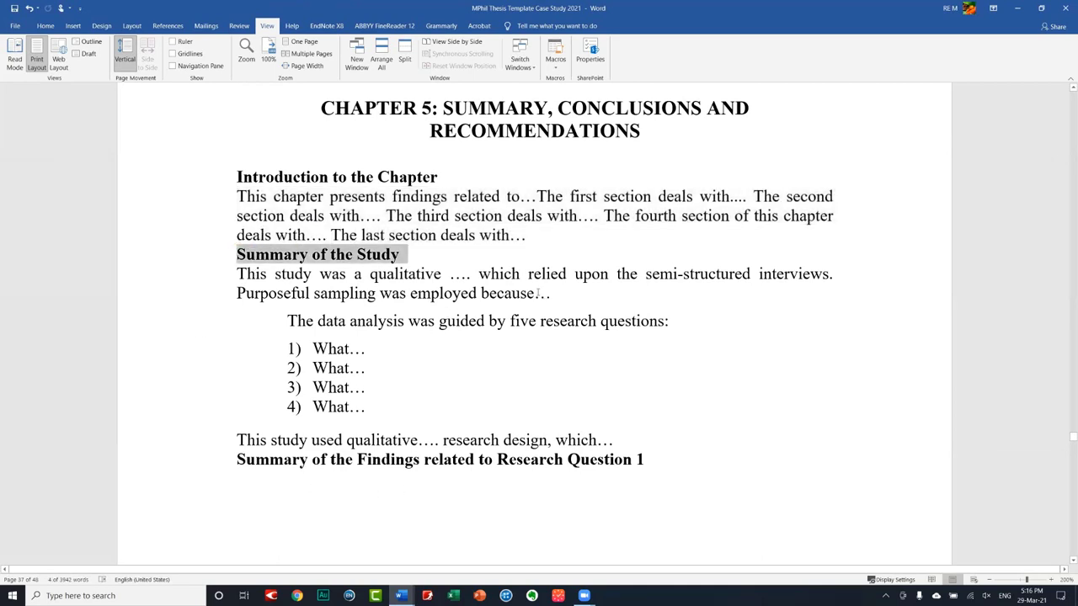
{"action": "left_click_drag", "start_coordinate": [548, 293], "coordinate": [251, 275]}
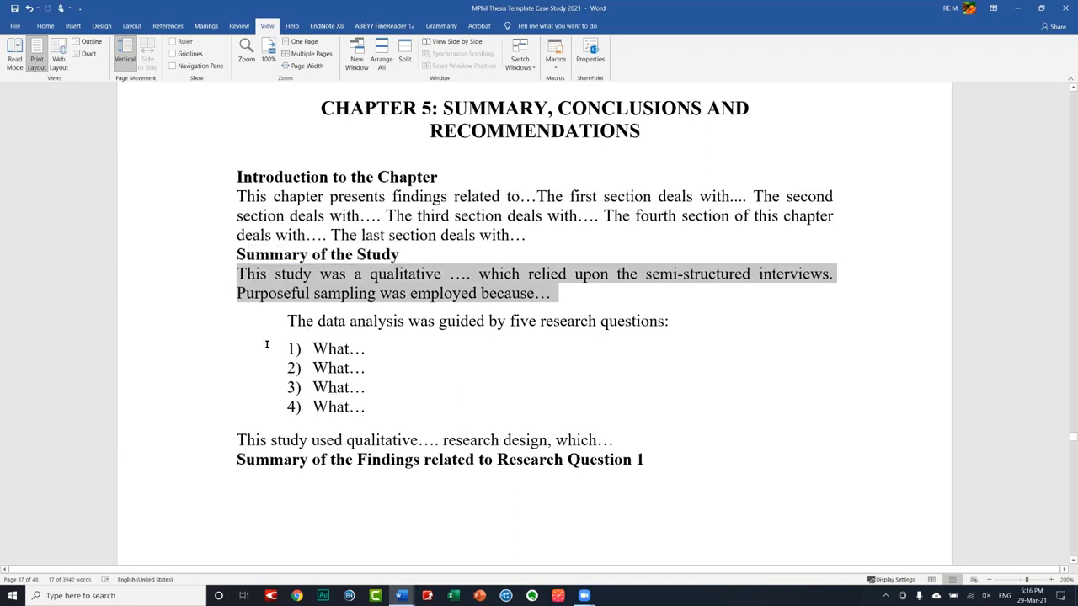
{"action": "left_click", "coordinate": [238, 273]}
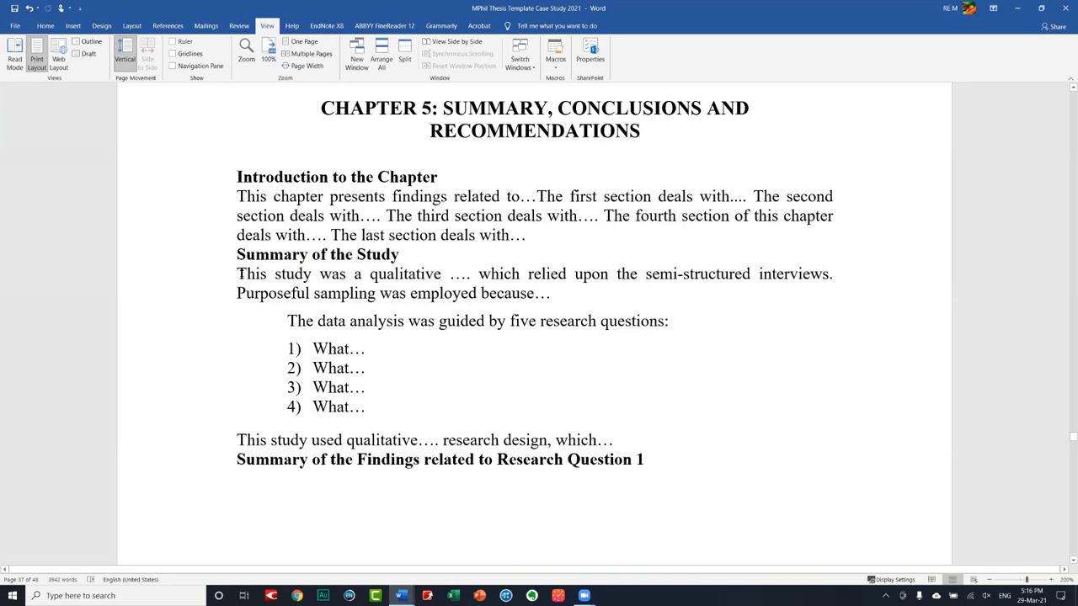
{"action": "mouse_move", "coordinate": [239, 273]}
{"action": "left_mouse_down"}
{"action": "mouse_move", "coordinate": [516, 439]}
{"action": "mouse_move", "coordinate": [663, 439]}
{"action": "left_mouse_up"}
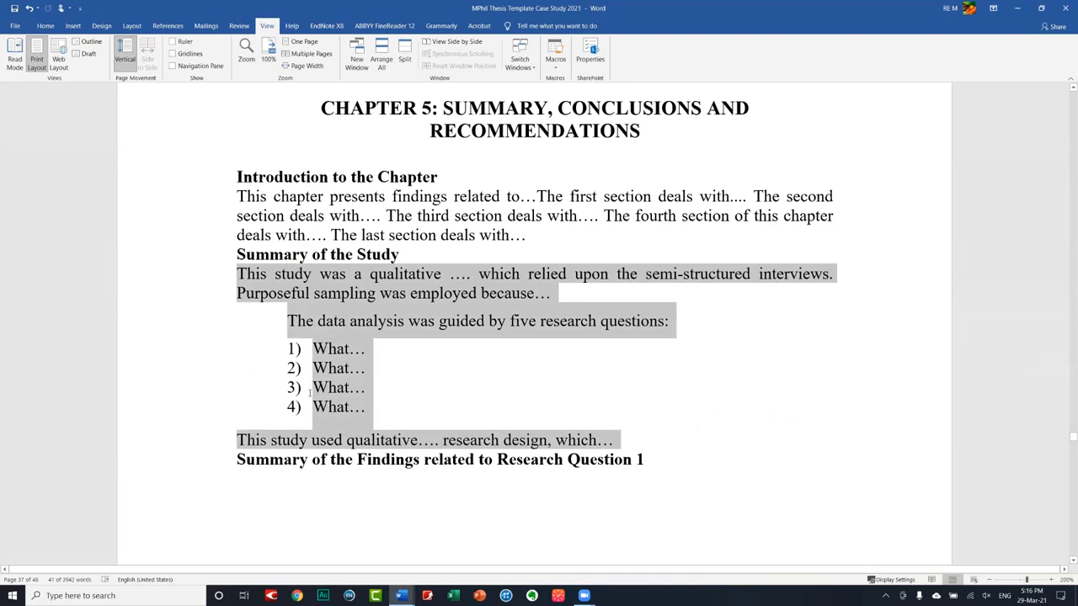
{"action": "scroll", "coordinate": [286, 358], "scroll_direction": "down", "scroll_amount": 3}
{"action": "scroll", "coordinate": [360, 400], "scroll_direction": "up", "scroll_amount": 3}
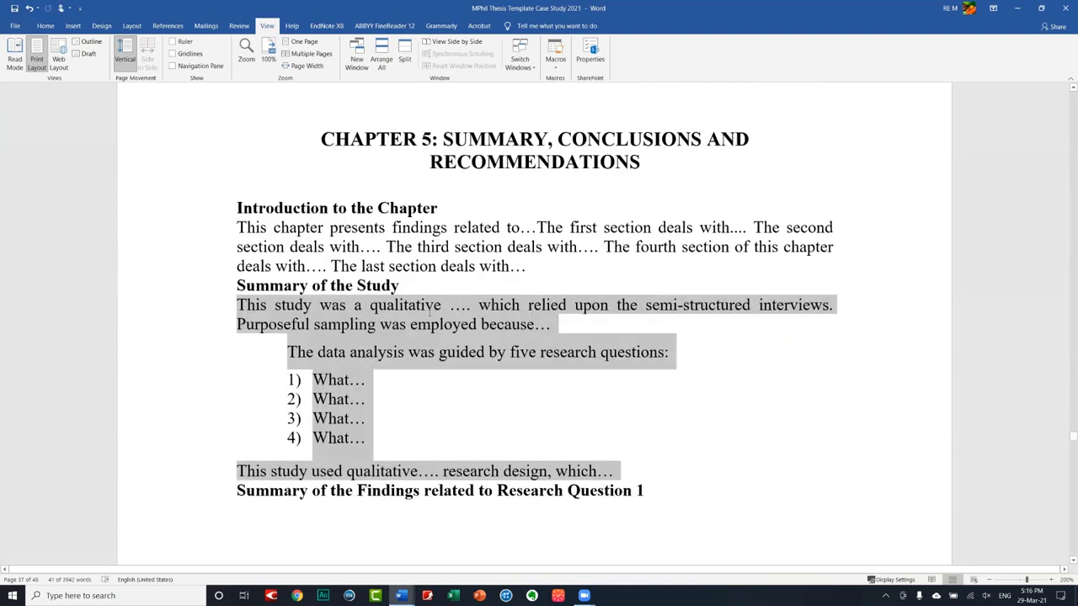
{"action": "scroll", "coordinate": [158, 278], "scroll_direction": "down", "scroll_amount": 2}
{"action": "scroll", "coordinate": [161, 268], "scroll_direction": "down", "scroll_amount": 3}
{"action": "left_click", "coordinate": [163, 262]}
{"action": "left_click", "coordinate": [164, 262]}
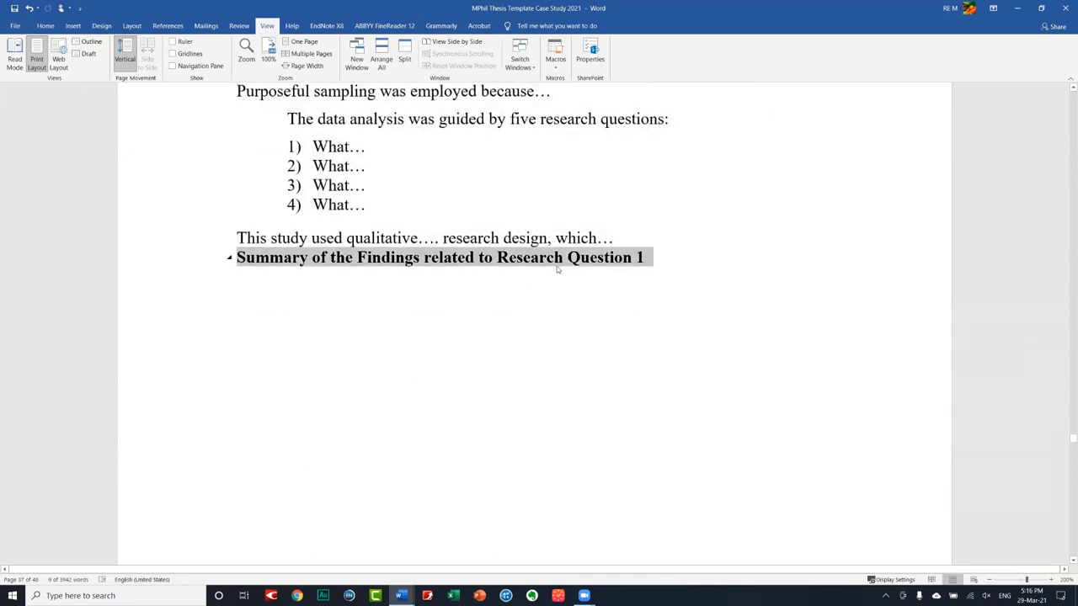
- Scroll to the Research Question 4 summary and place the cursor below its heading
{"action": "scroll", "coordinate": [559, 248], "scroll_direction": "down", "scroll_amount": 1}
{"action": "scroll", "coordinate": [555, 243], "scroll_direction": "down", "scroll_amount": 5}
{"action": "scroll", "coordinate": [558, 241], "scroll_direction": "down", "scroll_amount": 5}
{"action": "scroll", "coordinate": [505, 236], "scroll_direction": "down", "scroll_amount": 5}
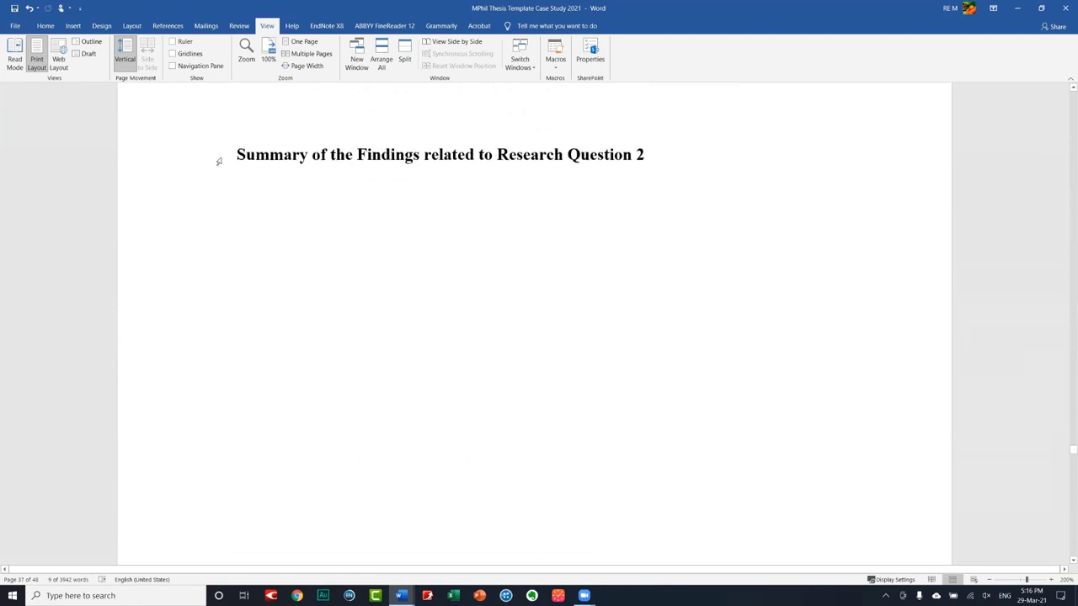
{"action": "scroll", "coordinate": [257, 231], "scroll_direction": "down", "scroll_amount": 1}
{"action": "scroll", "coordinate": [258, 233], "scroll_direction": "down", "scroll_amount": 10}
{"action": "scroll", "coordinate": [253, 231], "scroll_direction": "down", "scroll_amount": 4}
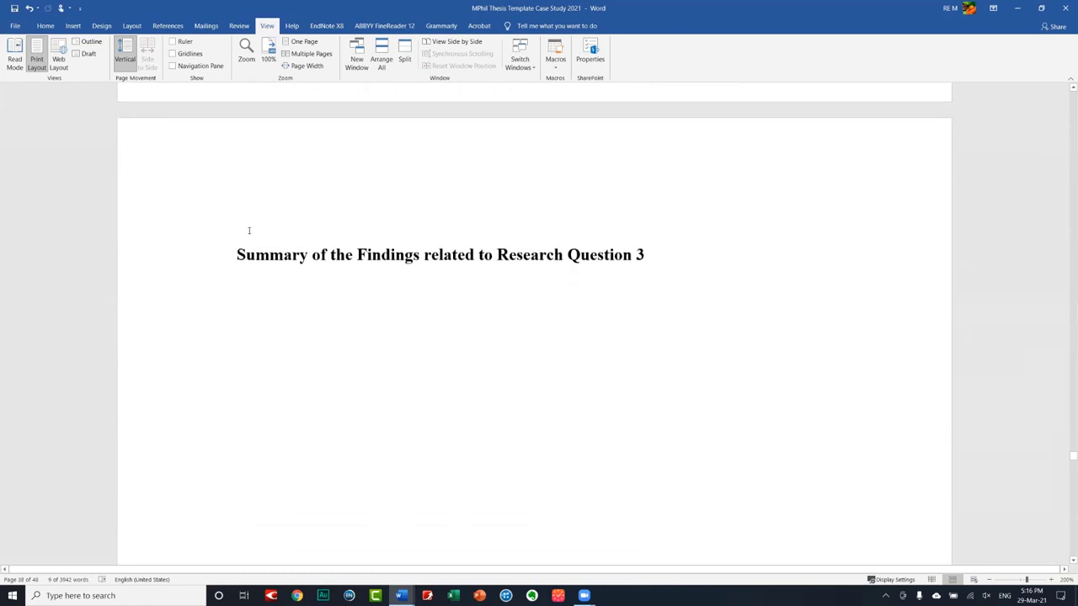
{"action": "scroll", "coordinate": [249, 230], "scroll_direction": "down", "scroll_amount": 5}
{"action": "scroll", "coordinate": [247, 231], "scroll_direction": "down", "scroll_amount": 5}
{"action": "scroll", "coordinate": [247, 231], "scroll_direction": "down", "scroll_amount": 5}
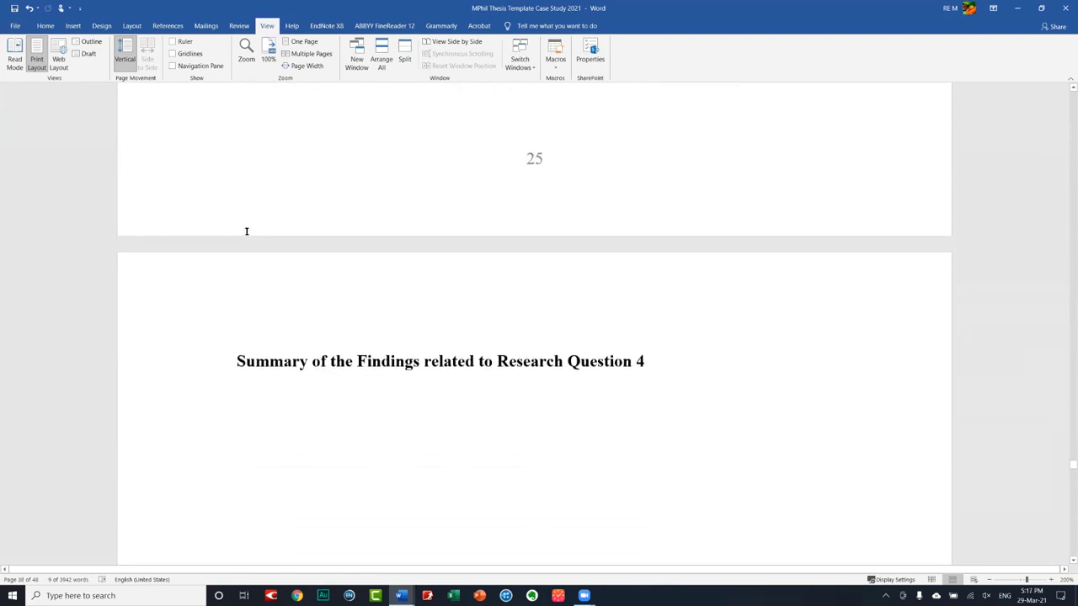
{"action": "scroll", "coordinate": [244, 229], "scroll_direction": "down", "scroll_amount": 5}
{"action": "scroll", "coordinate": [239, 230], "scroll_direction": "down", "scroll_amount": 5}
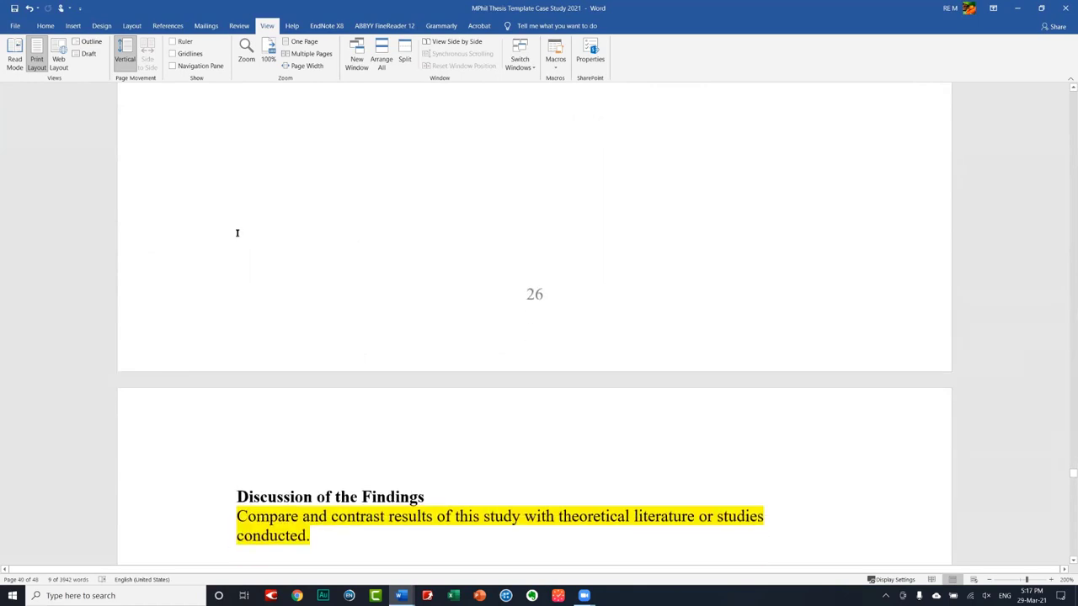
{"action": "scroll", "coordinate": [239, 226], "scroll_direction": "down", "scroll_amount": 5}
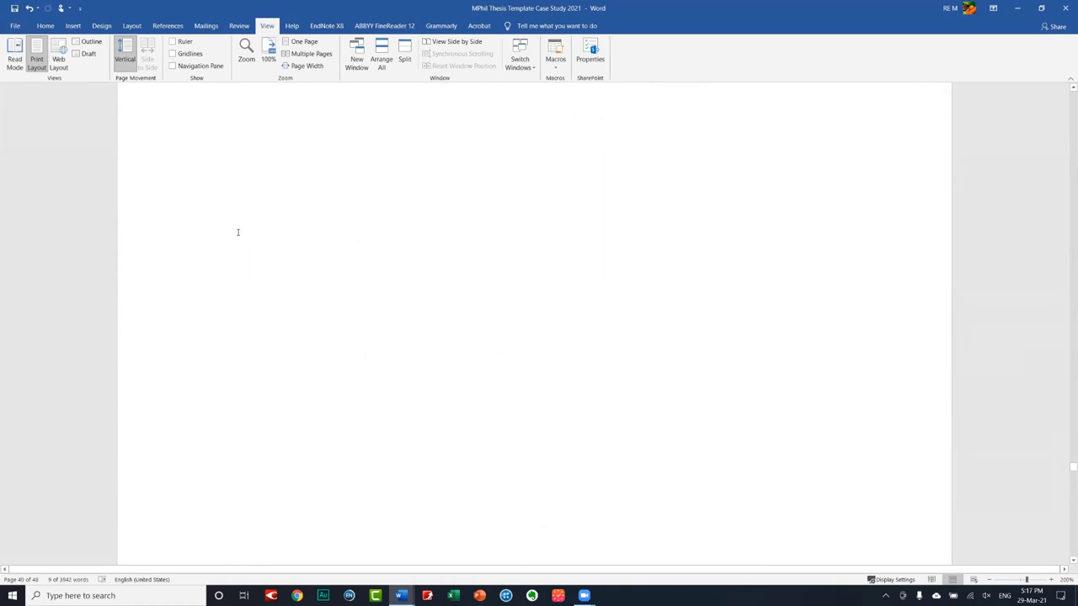
{"action": "scroll", "coordinate": [237, 231], "scroll_direction": "down", "scroll_amount": 5}
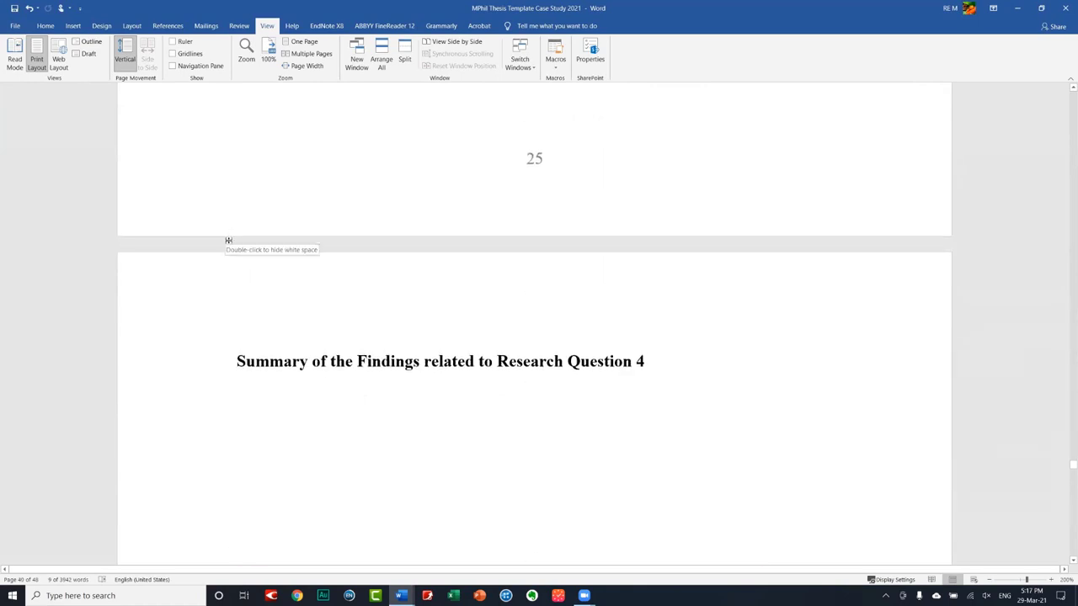
{"action": "left_click", "coordinate": [373, 410]}
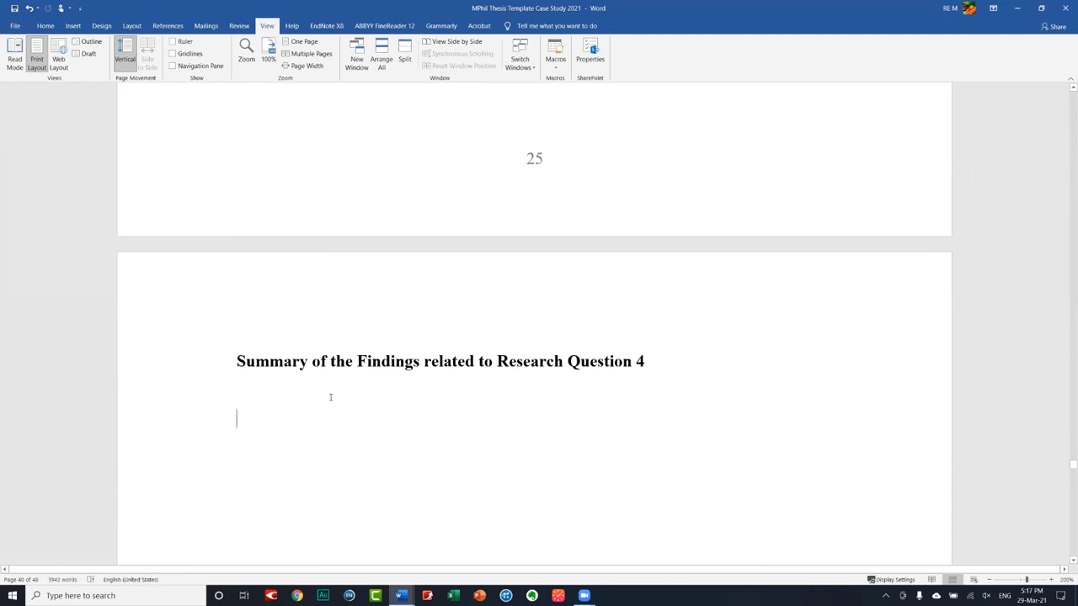
- Continue to the Discussion of the Findings section and its Assertions 1–6 table
{"action": "scroll", "coordinate": [324, 417], "scroll_direction": "down", "scroll_amount": 3}
{"action": "scroll", "coordinate": [307, 387], "scroll_direction": "down", "scroll_amount": 3}
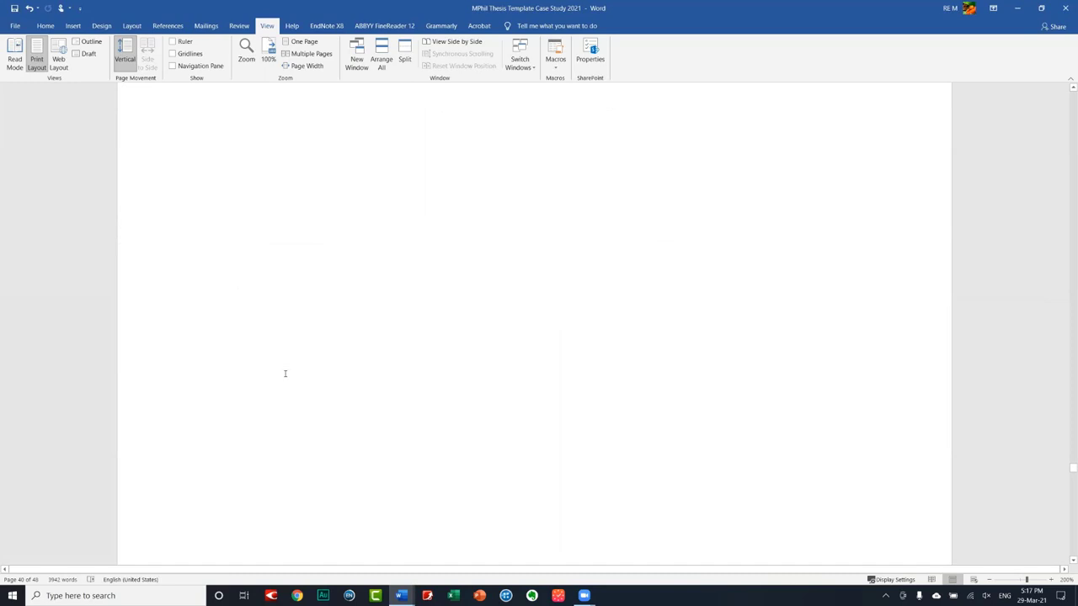
{"action": "scroll", "coordinate": [283, 362], "scroll_direction": "down", "scroll_amount": 3}
{"action": "scroll", "coordinate": [282, 345], "scroll_direction": "down", "scroll_amount": 3}
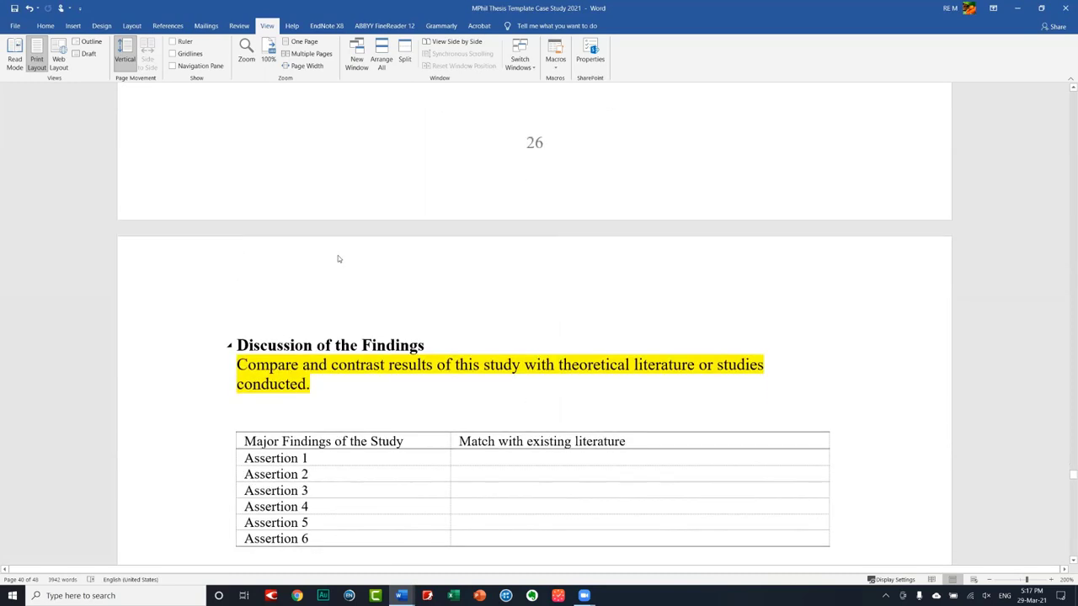
{"action": "scroll", "coordinate": [338, 255], "scroll_direction": "down", "scroll_amount": 1}
{"action": "scroll", "coordinate": [333, 261], "scroll_direction": "down", "scroll_amount": 1}
{"action": "scroll", "coordinate": [364, 246], "scroll_direction": "down", "scroll_amount": 1}
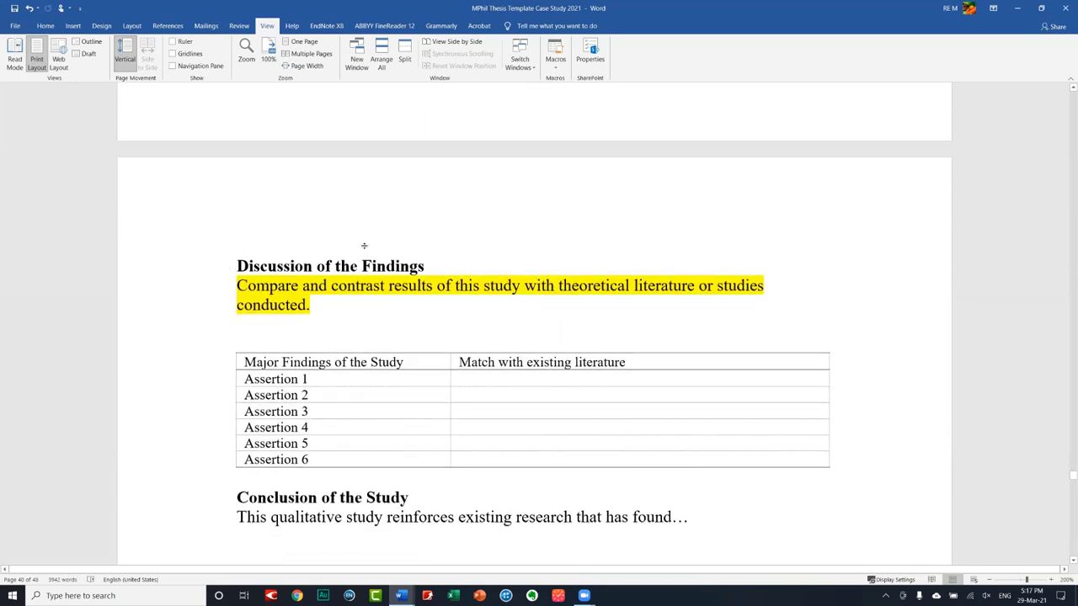
{"action": "scroll", "coordinate": [364, 246], "scroll_direction": "down", "scroll_amount": 2}
{"action": "scroll", "coordinate": [358, 239], "scroll_direction": "up", "scroll_amount": 2}
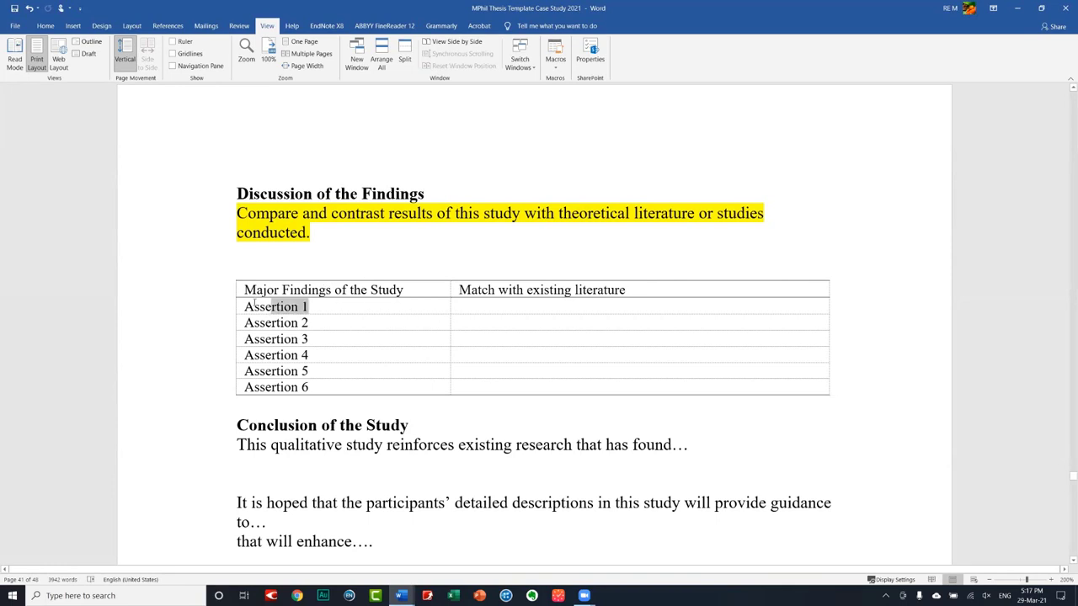
{"action": "left_click_drag", "start_coordinate": [341, 305], "coordinate": [244, 306]}
{"action": "left_click", "coordinate": [294, 304]}
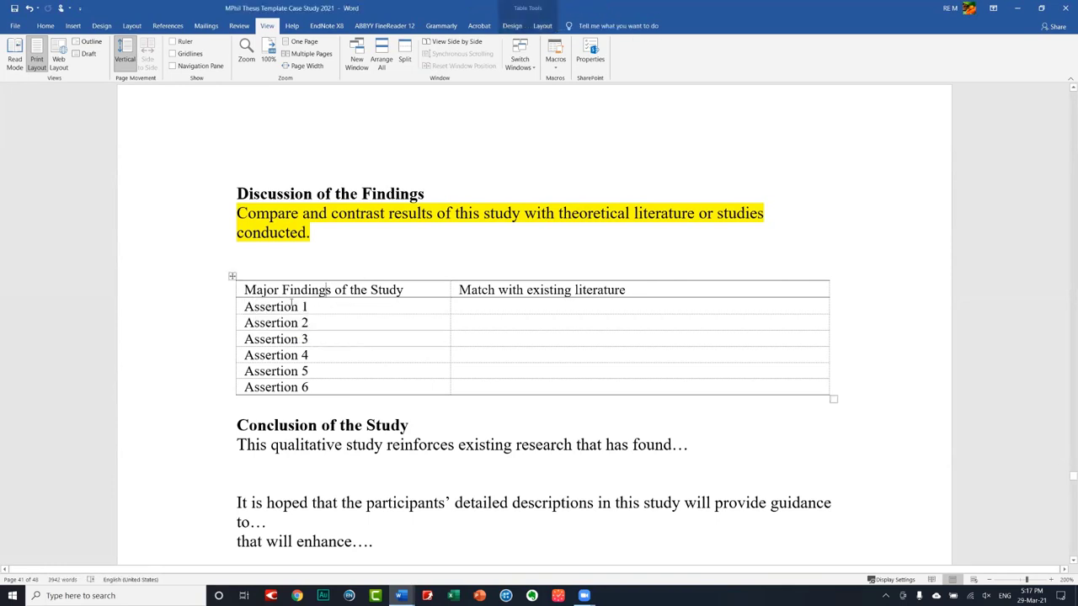
{"action": "triple_click", "coordinate": [289, 306]}
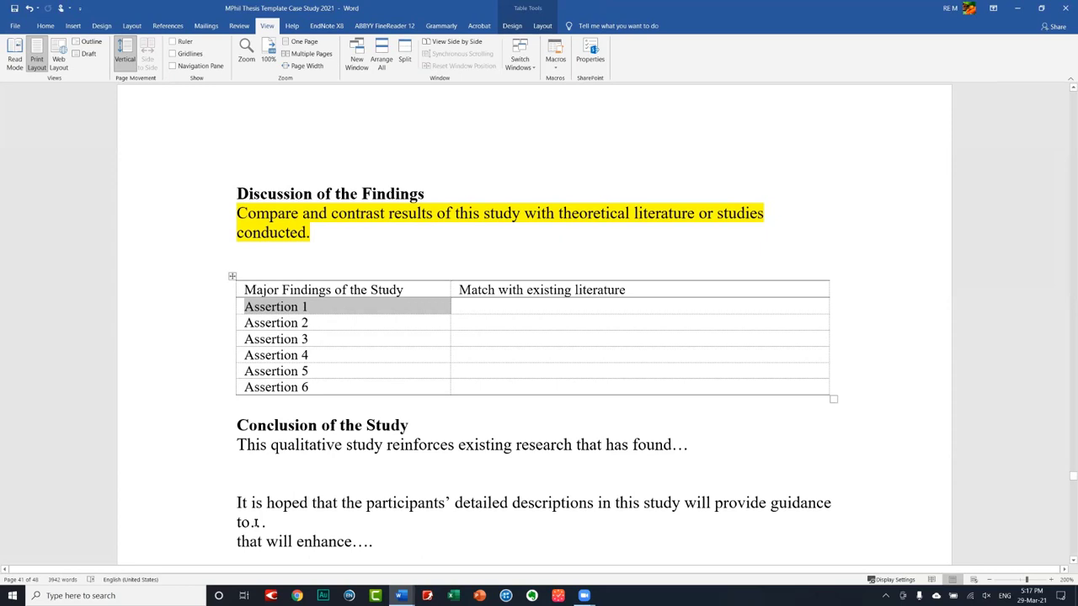
{"action": "left_click", "coordinate": [522, 305]}
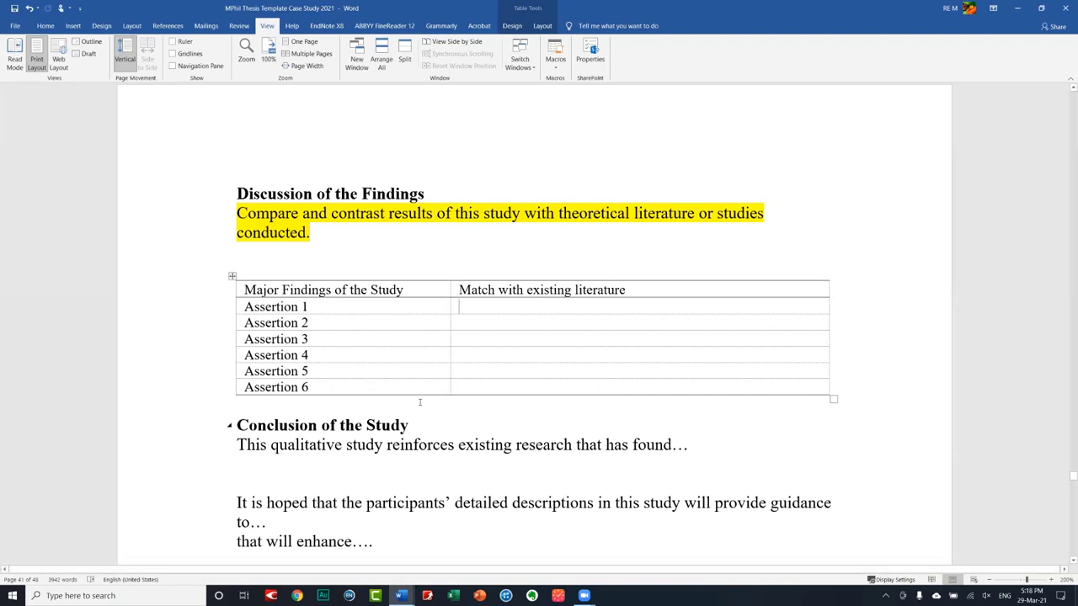
- Select the Conclusion of the Study paragraphs
{"action": "scroll", "coordinate": [422, 362], "scroll_direction": "down", "scroll_amount": 1}
{"action": "scroll", "coordinate": [423, 362], "scroll_direction": "down", "scroll_amount": 5}
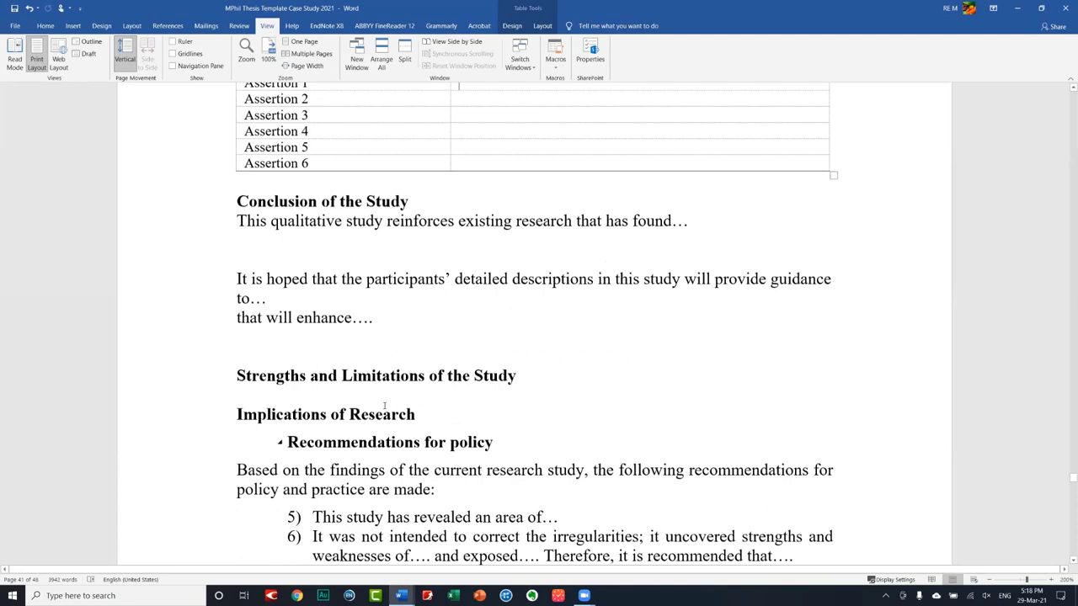
{"action": "scroll", "coordinate": [384, 406], "scroll_direction": "down", "scroll_amount": 3}
{"action": "scroll", "coordinate": [236, 299], "scroll_direction": "up", "scroll_amount": 2}
{"action": "scroll", "coordinate": [236, 299], "scroll_direction": "up", "scroll_amount": 3}
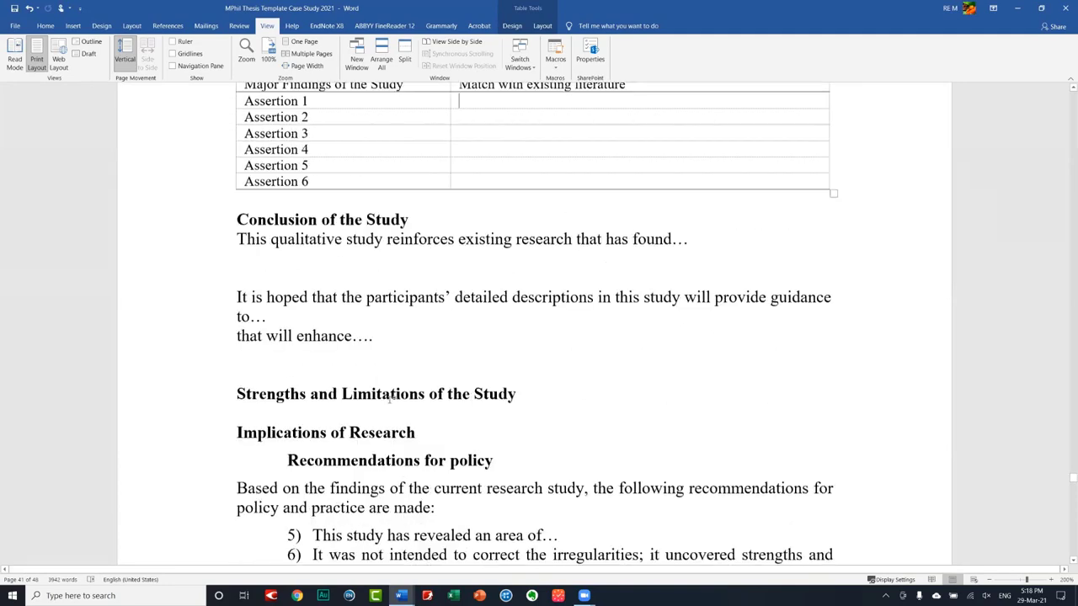
{"action": "left_click_drag", "start_coordinate": [237, 293], "coordinate": [392, 400]}
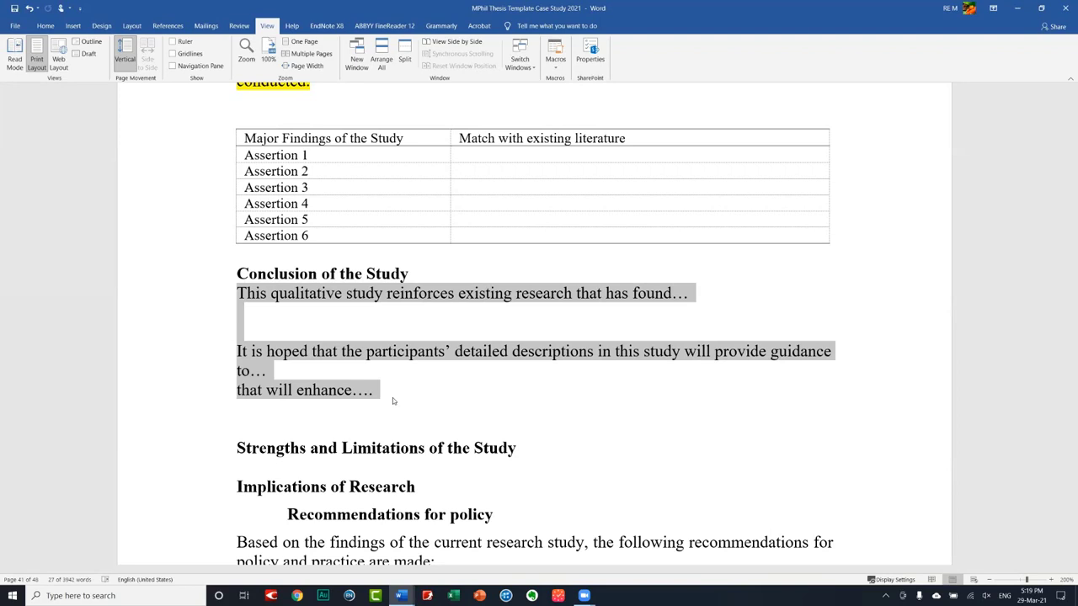
{"action": "mouse_move", "coordinate": [283, 102]}
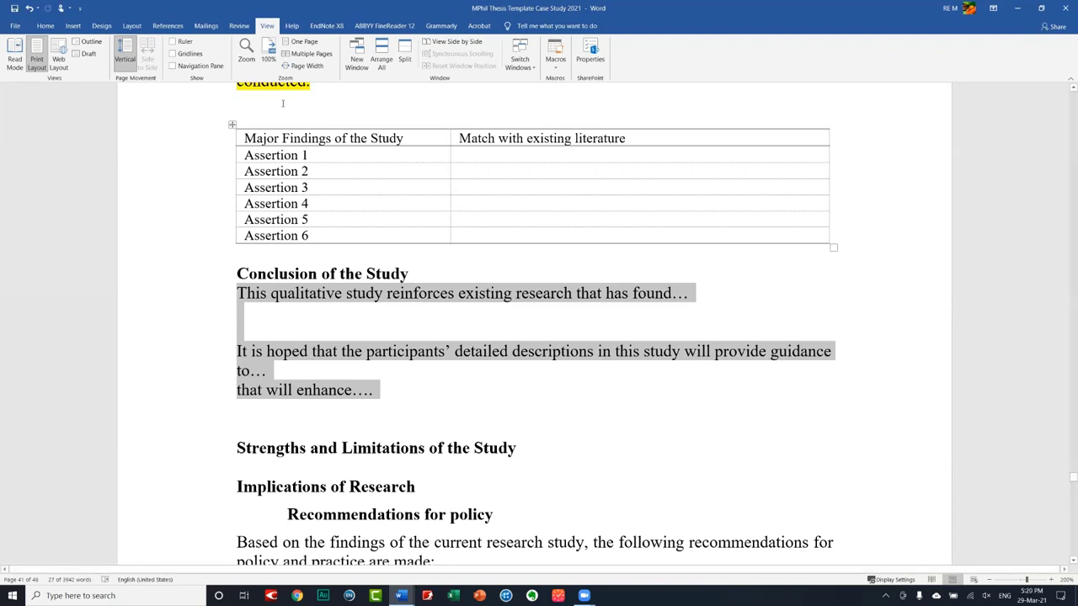
{"action": "left_click", "coordinate": [338, 333]}
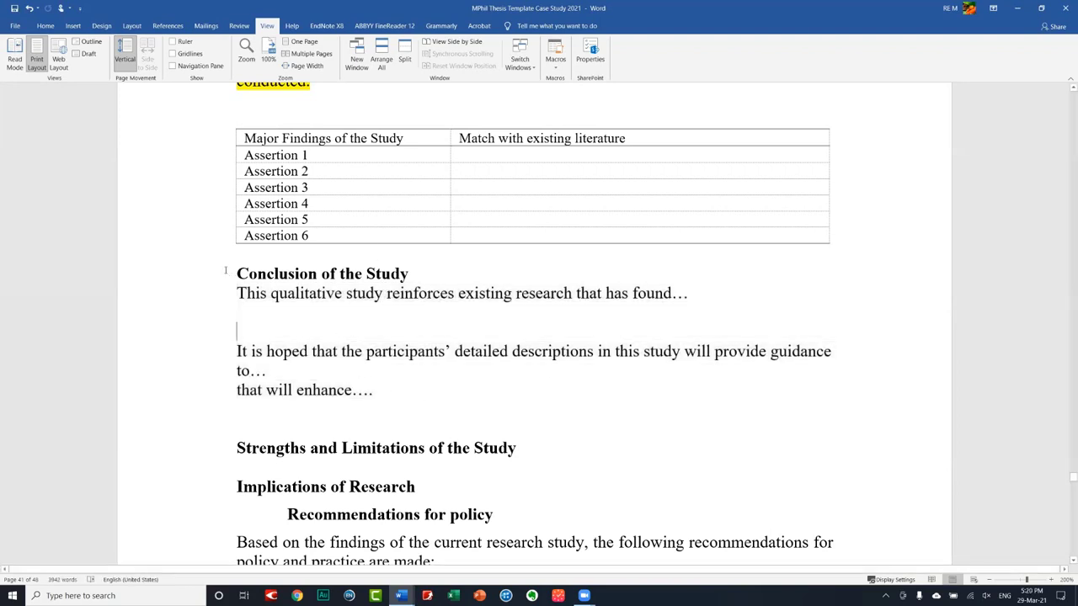
{"action": "double_click", "coordinate": [232, 292]}
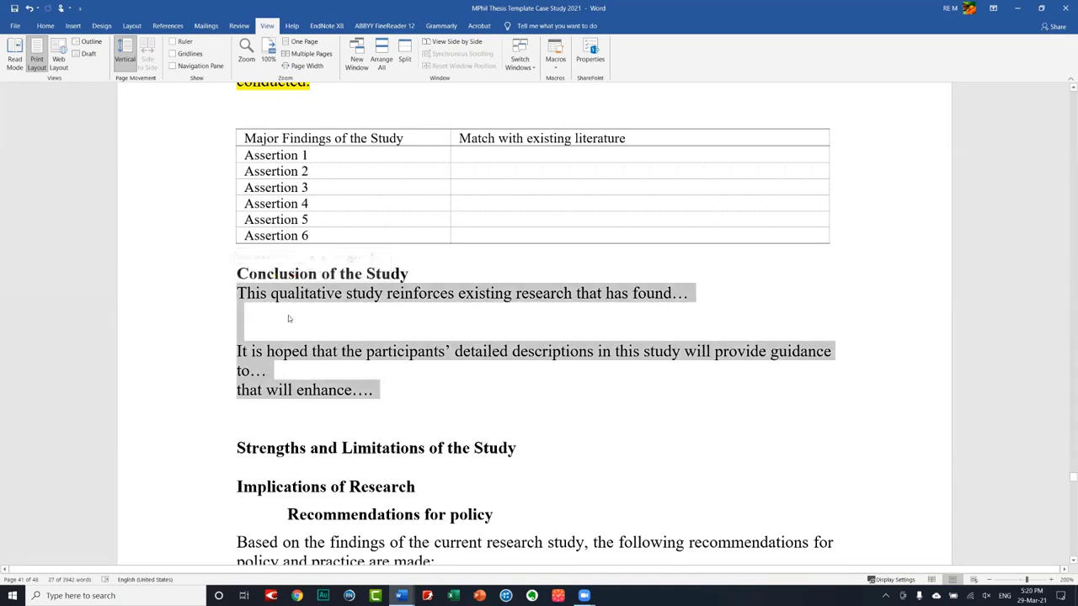
- Move down and select the Strengths and Limitations of the Study heading
{"action": "scroll", "coordinate": [303, 286], "scroll_direction": "down", "scroll_amount": 2}
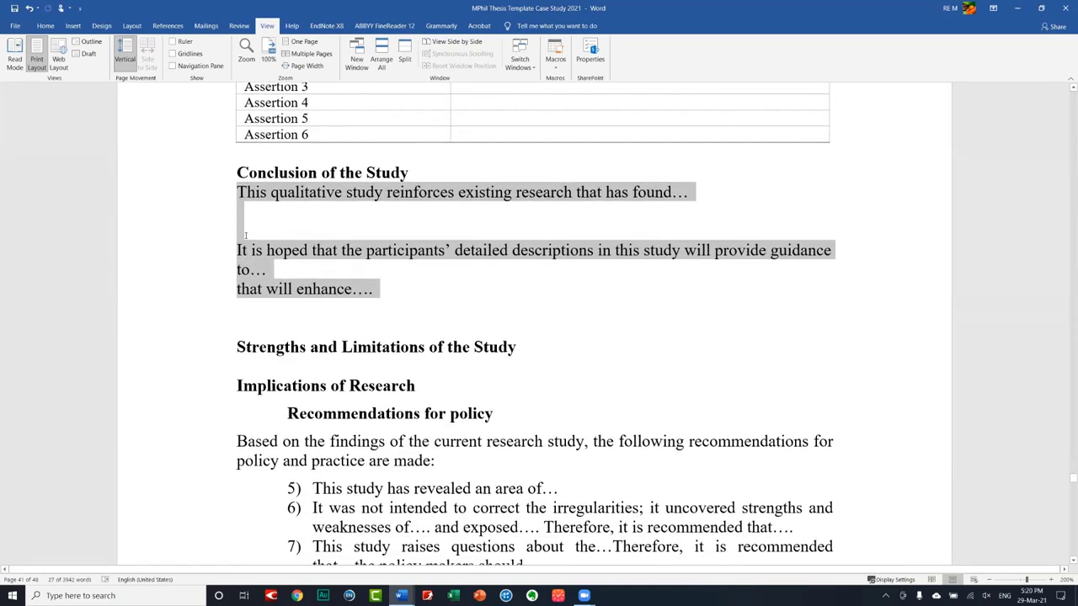
{"action": "scroll", "coordinate": [314, 199], "scroll_direction": "down", "scroll_amount": 1}
{"action": "scroll", "coordinate": [314, 199], "scroll_direction": "down", "scroll_amount": 3}
{"action": "left_click", "coordinate": [199, 196]}
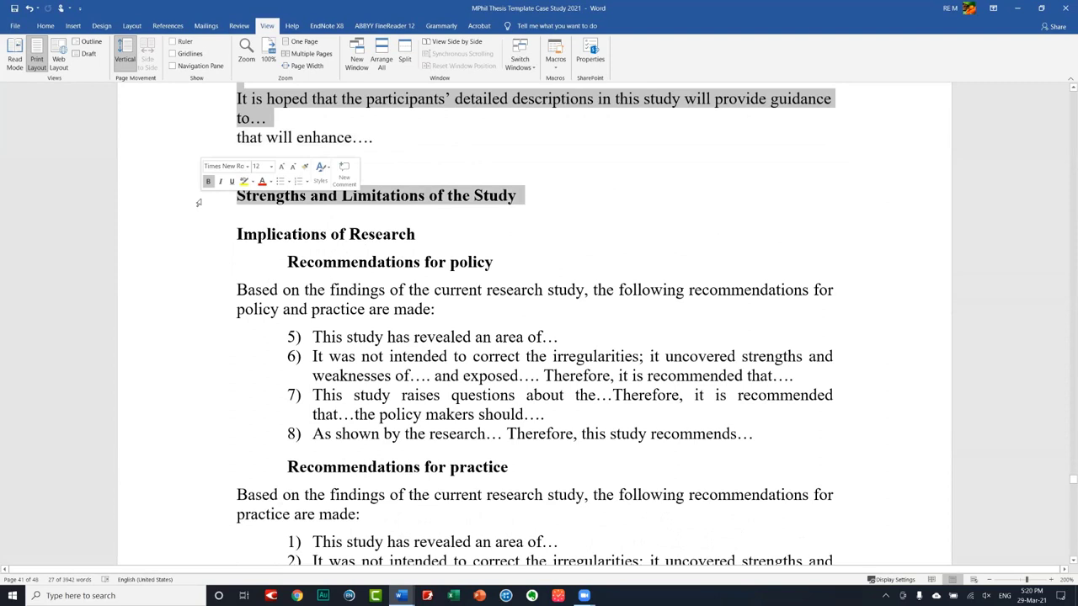
{"action": "left_click", "coordinate": [468, 226]}
{"action": "left_click", "coordinate": [376, 215]}
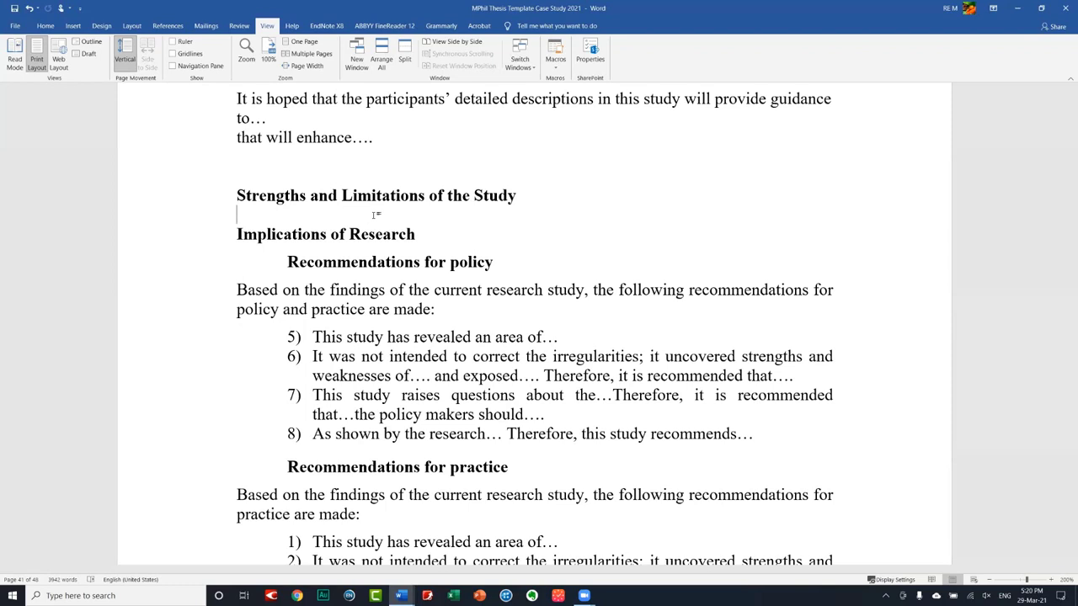
{"action": "left_click", "coordinate": [374, 215]}
- Scroll down to the Recommendations for policy and Recommendations for practice subsections
{"action": "scroll", "coordinate": [619, 190], "scroll_direction": "down", "scroll_amount": 1}
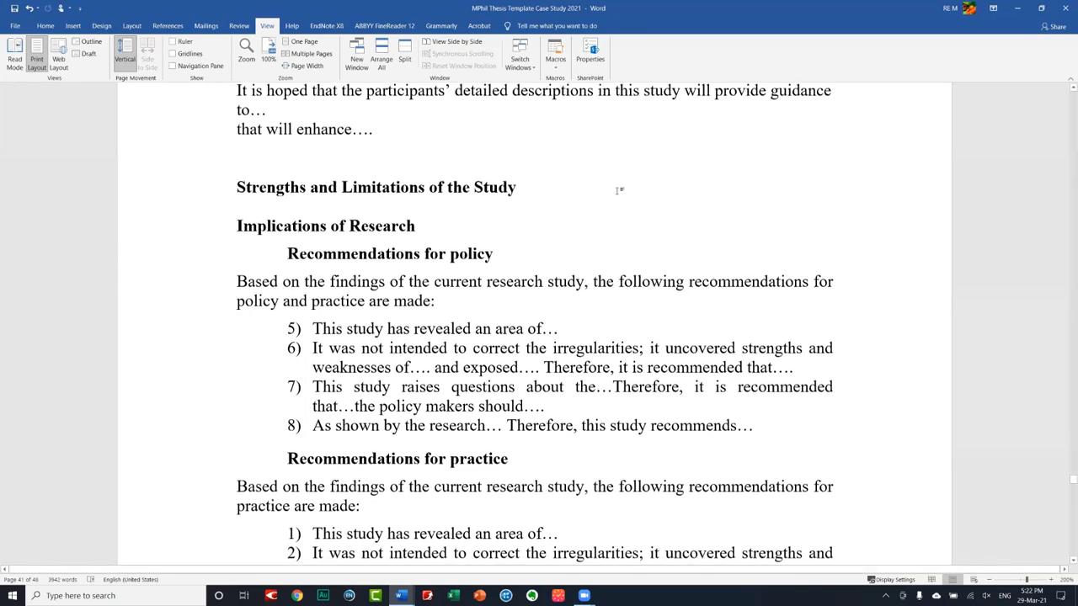
{"action": "scroll", "coordinate": [619, 190], "scroll_direction": "down", "scroll_amount": 2}
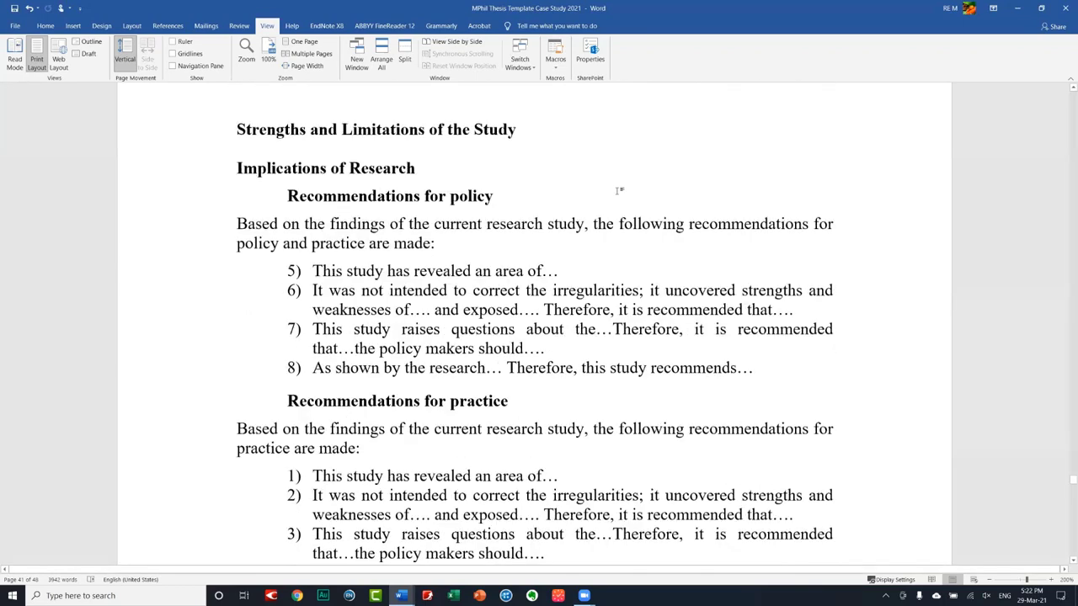
{"action": "scroll", "coordinate": [618, 190], "scroll_direction": "down", "scroll_amount": 3}
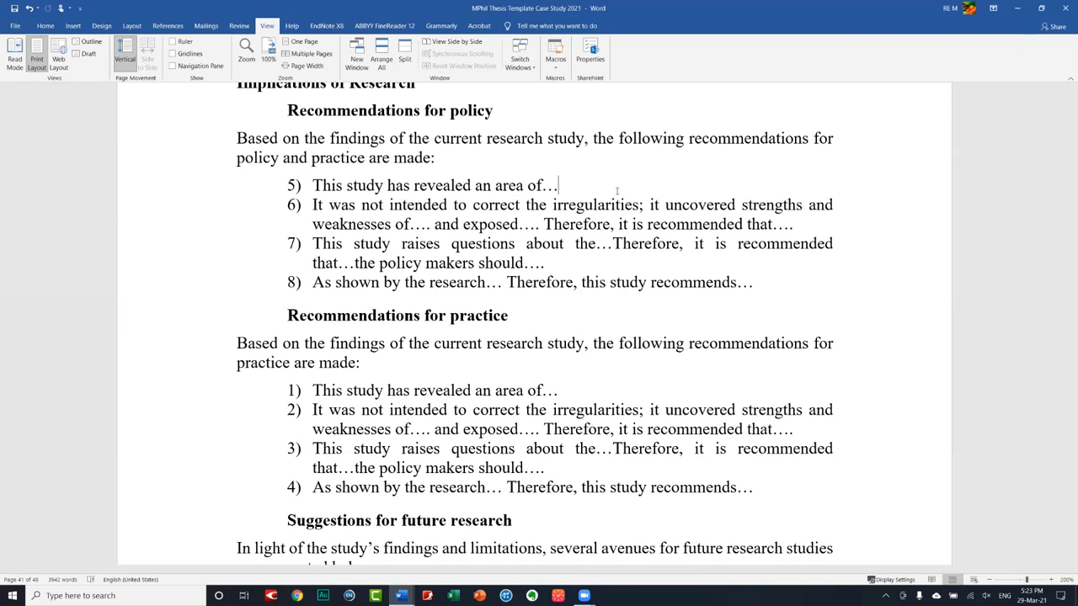
{"action": "mouse_move", "coordinate": [398, 401]}
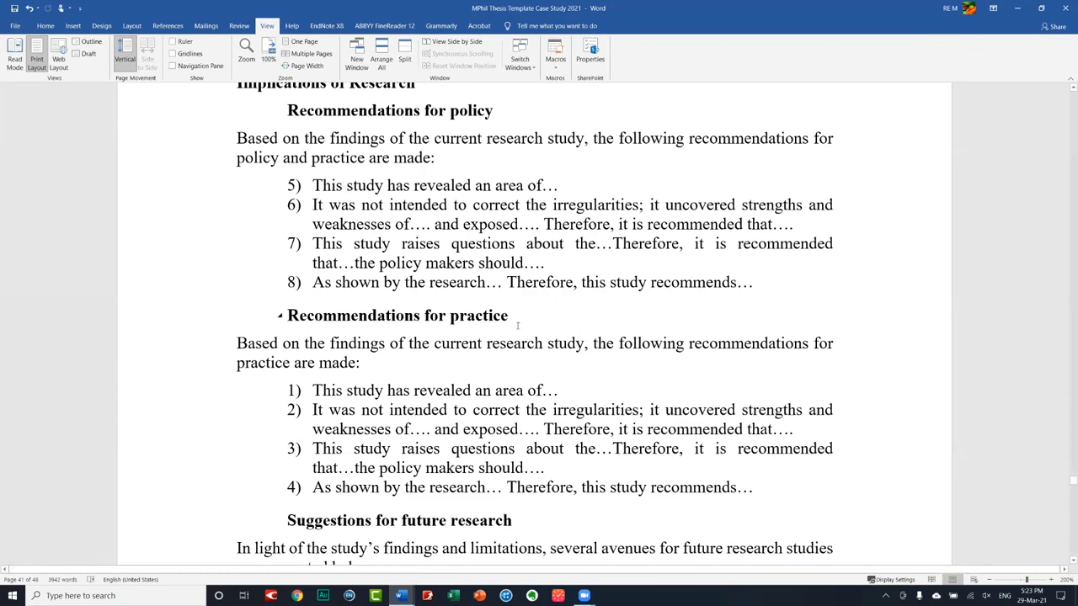
- Select items 1–4 of the Recommendations for practice list
{"action": "scroll", "coordinate": [716, 313], "scroll_direction": "down", "scroll_amount": 3}
{"action": "scroll", "coordinate": [716, 312], "scroll_direction": "down", "scroll_amount": 1}
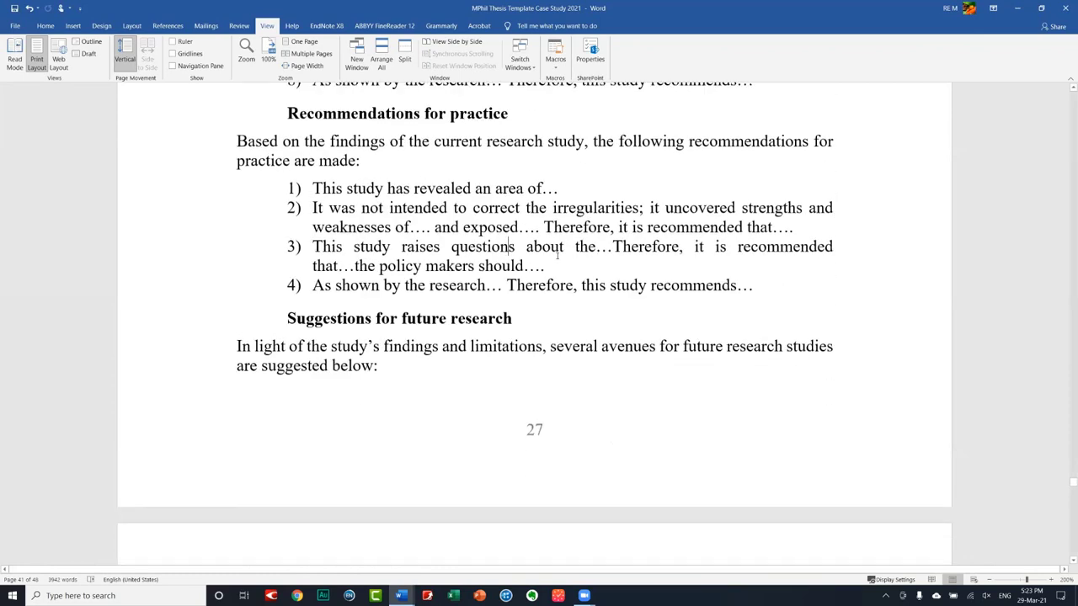
{"action": "scroll", "coordinate": [715, 312], "scroll_direction": "down", "scroll_amount": 1}
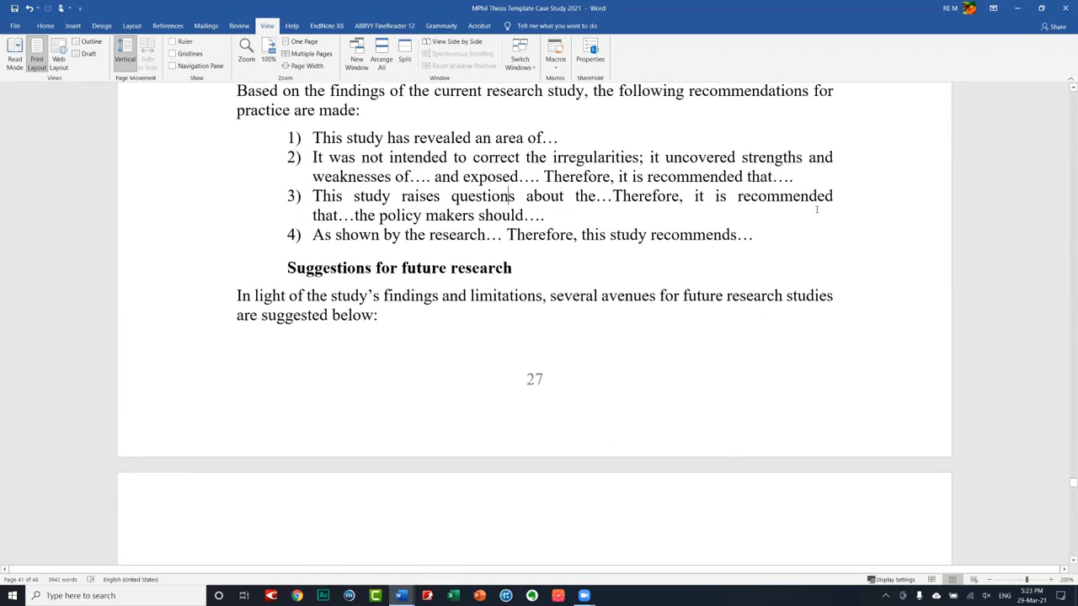
{"action": "left_click_drag", "start_coordinate": [756, 235], "coordinate": [311, 137]}
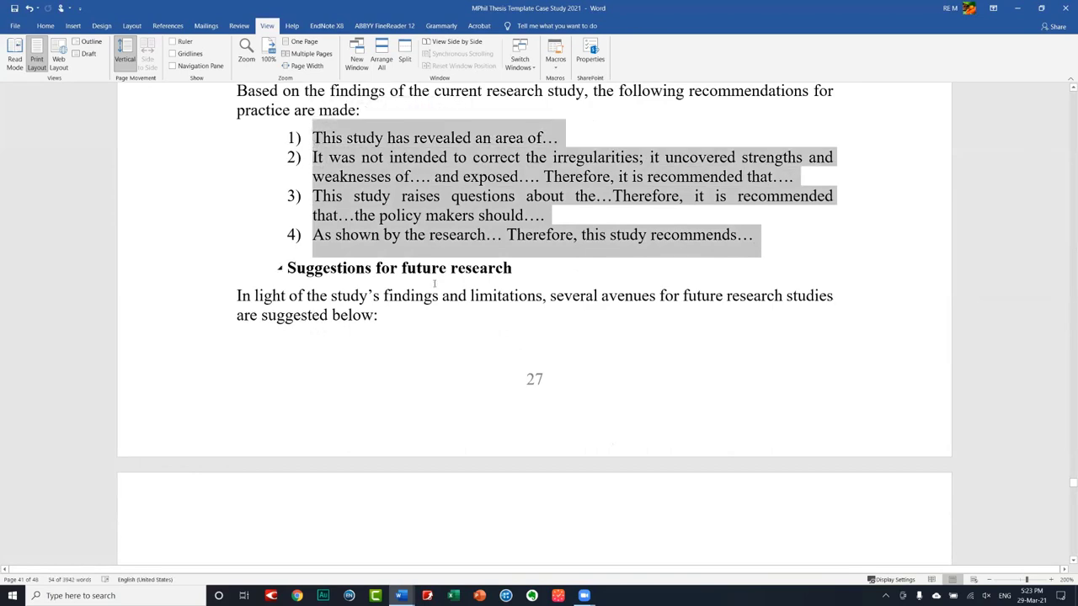
- Review the list, then move to the start of Suggestions for future research
{"action": "scroll", "coordinate": [435, 285], "scroll_direction": "up", "scroll_amount": 1}
{"action": "scroll", "coordinate": [435, 285], "scroll_direction": "up", "scroll_amount": 2}
{"action": "scroll", "coordinate": [435, 285], "scroll_direction": "up", "scroll_amount": 3}
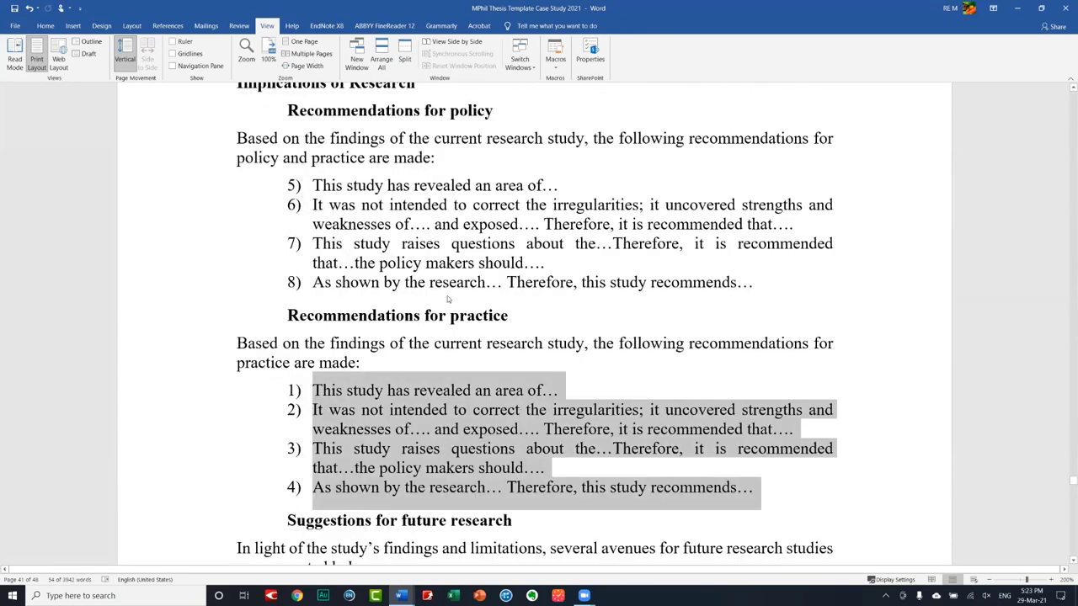
{"action": "scroll", "coordinate": [419, 260], "scroll_direction": "down", "scroll_amount": 2}
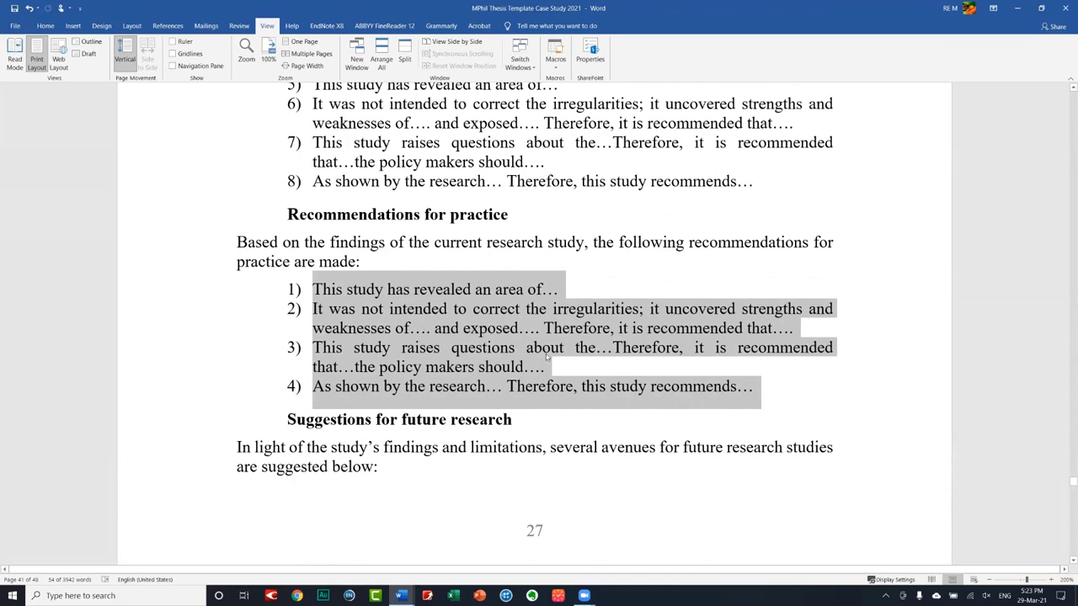
{"action": "scroll", "coordinate": [653, 329], "scroll_direction": "down", "scroll_amount": 1}
{"action": "scroll", "coordinate": [652, 329], "scroll_direction": "down", "scroll_amount": 1}
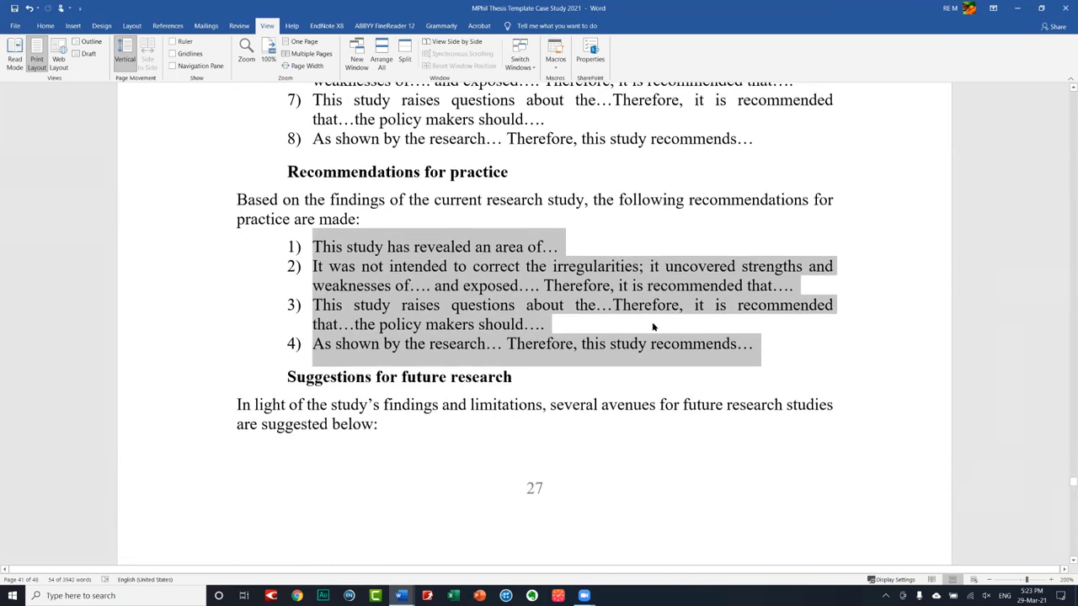
{"action": "scroll", "coordinate": [652, 327], "scroll_direction": "down", "scroll_amount": 3}
{"action": "scroll", "coordinate": [652, 326], "scroll_direction": "down", "scroll_amount": 1}
{"action": "scroll", "coordinate": [629, 330], "scroll_direction": "down", "scroll_amount": 2}
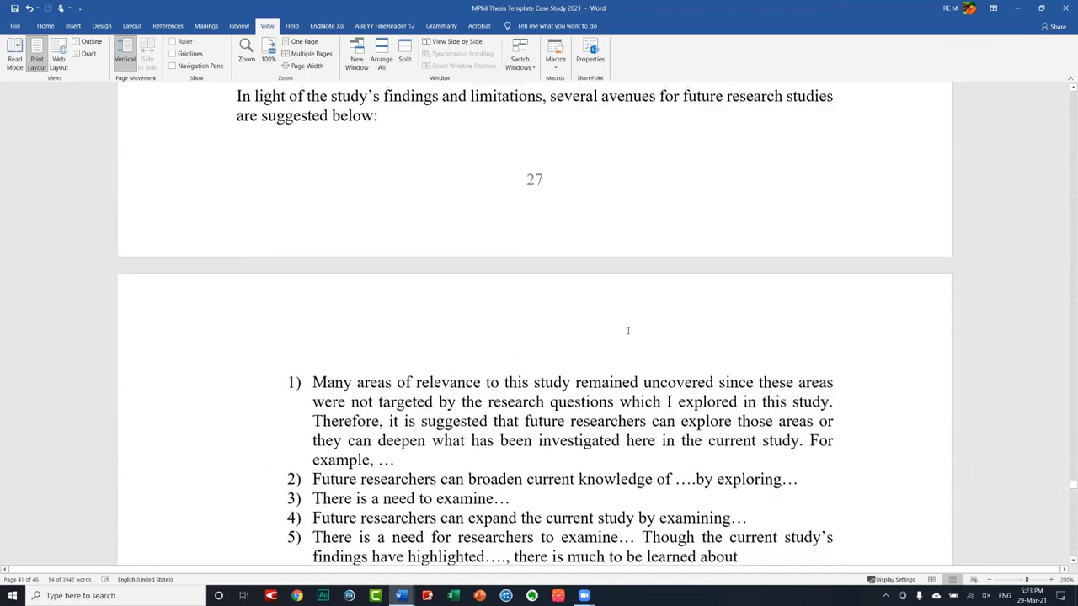
{"action": "scroll", "coordinate": [626, 331], "scroll_direction": "down", "scroll_amount": 2}
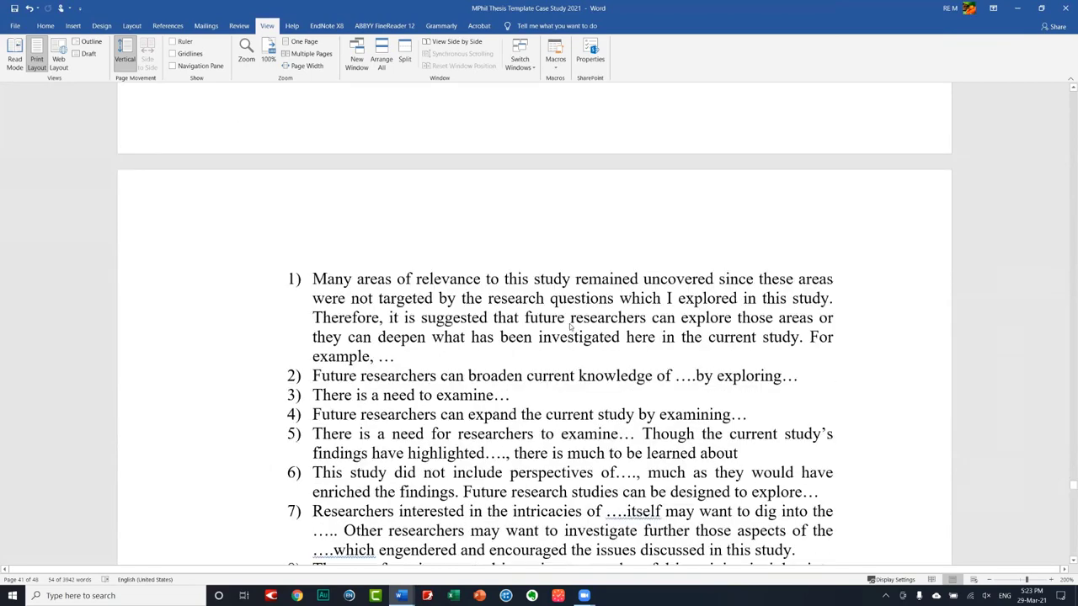
{"action": "scroll", "coordinate": [569, 323], "scroll_direction": "up", "scroll_amount": 6}
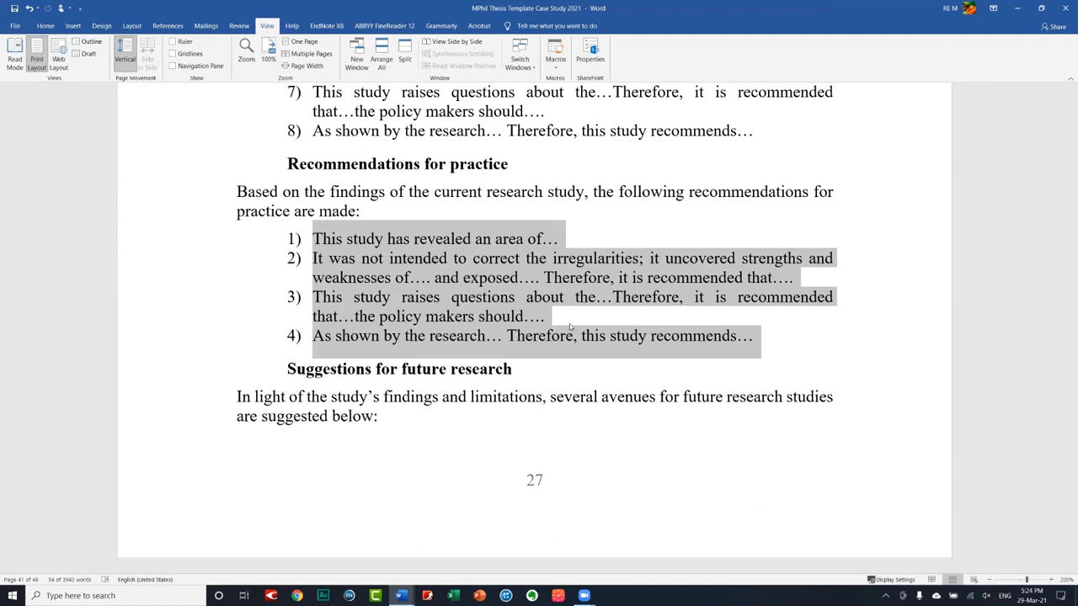
- Scroll past the future research suggestions and page 28 to the References list
{"action": "scroll", "coordinate": [569, 324], "scroll_direction": "down", "scroll_amount": 2}
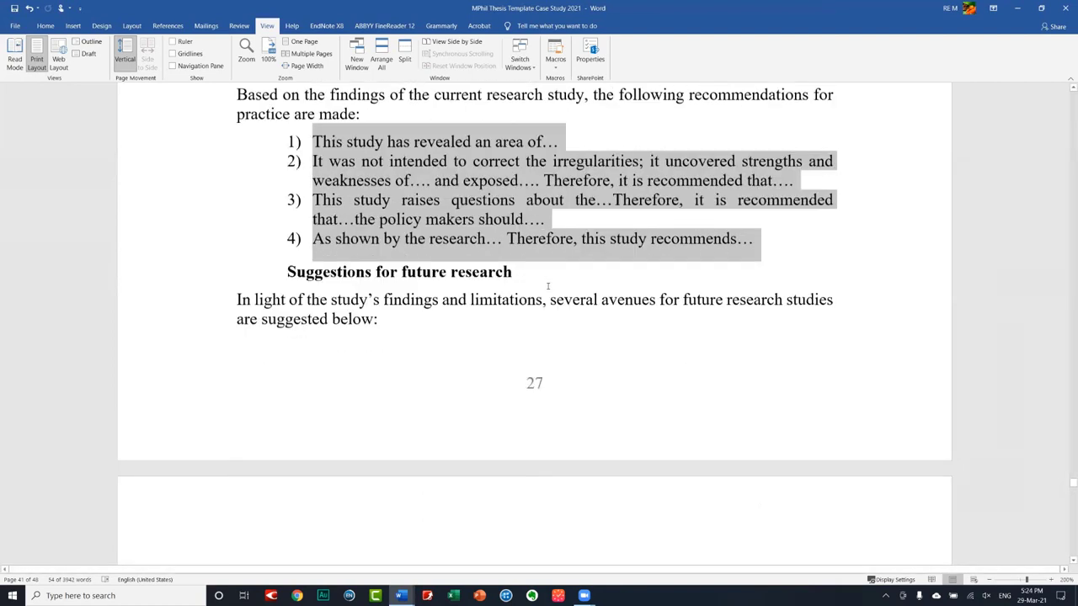
{"action": "scroll", "coordinate": [547, 286], "scroll_direction": "down", "scroll_amount": 2}
{"action": "scroll", "coordinate": [547, 286], "scroll_direction": "down", "scroll_amount": 5}
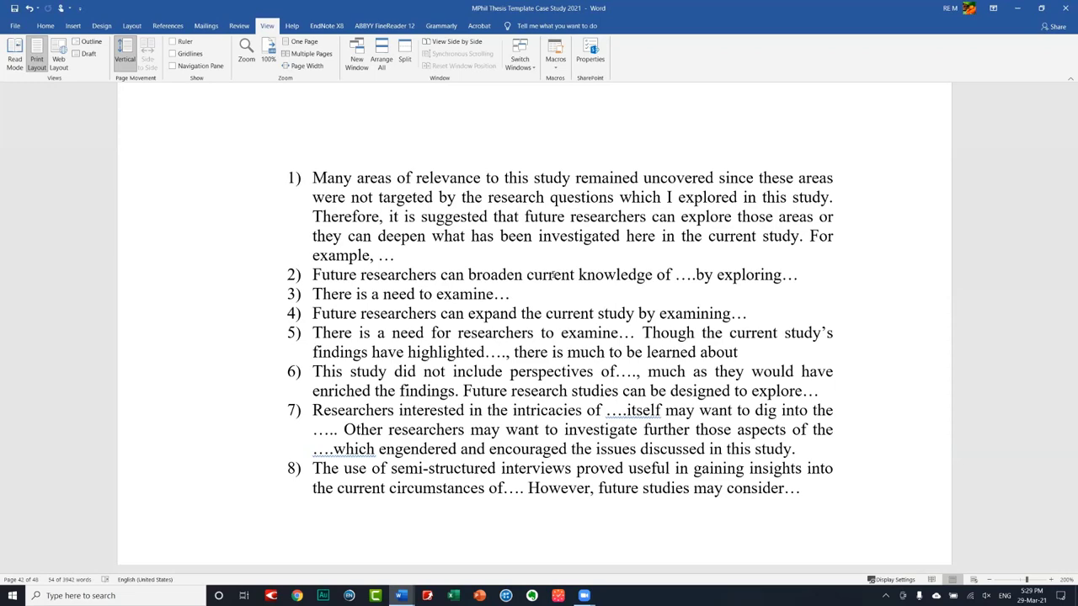
{"action": "scroll", "coordinate": [163, 312], "scroll_direction": "down", "scroll_amount": 1}
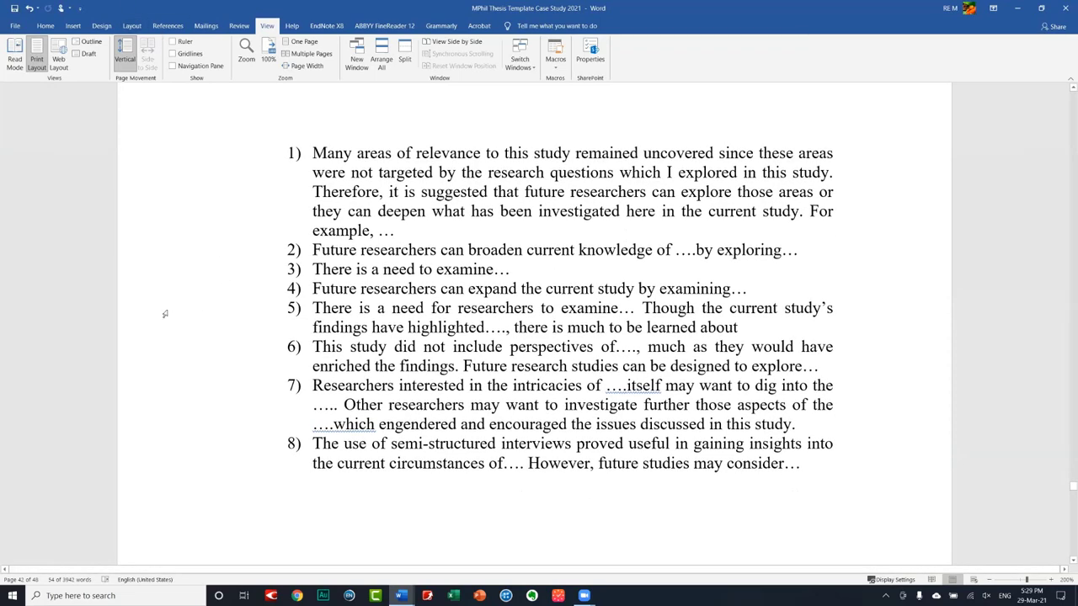
{"action": "scroll", "coordinate": [384, 352], "scroll_direction": "down", "scroll_amount": 5}
{"action": "scroll", "coordinate": [384, 352], "scroll_direction": "down", "scroll_amount": 3}
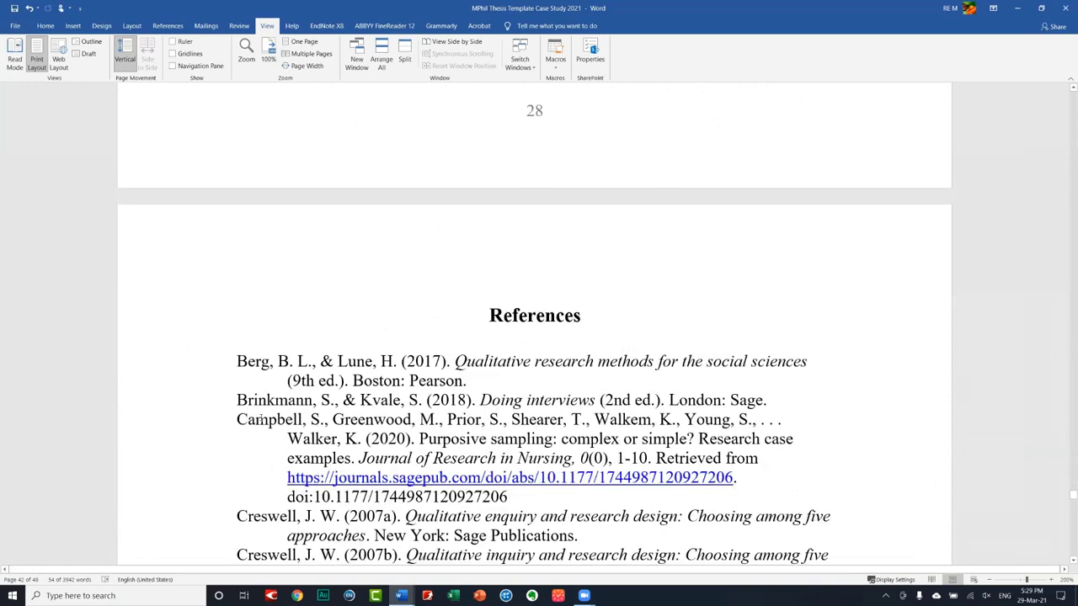
- Read through the References up to Saldaña and Seidman, then reach the Appendices page
{"action": "scroll", "coordinate": [283, 323], "scroll_direction": "down", "scroll_amount": 2}
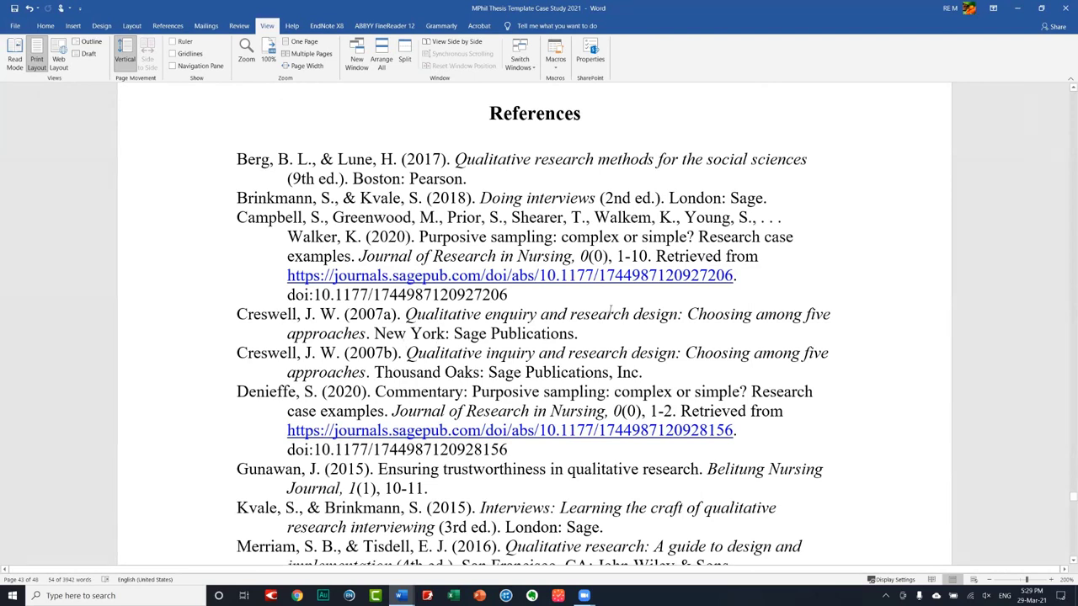
{"action": "scroll", "coordinate": [608, 309], "scroll_direction": "down", "scroll_amount": 5}
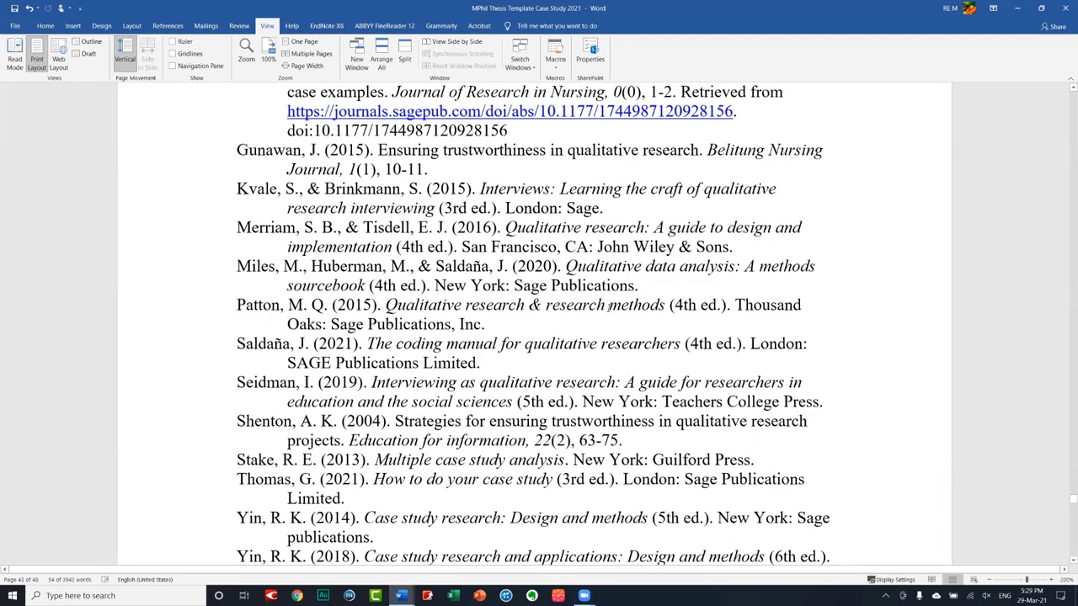
{"action": "scroll", "coordinate": [608, 309], "scroll_direction": "up", "scroll_amount": 5}
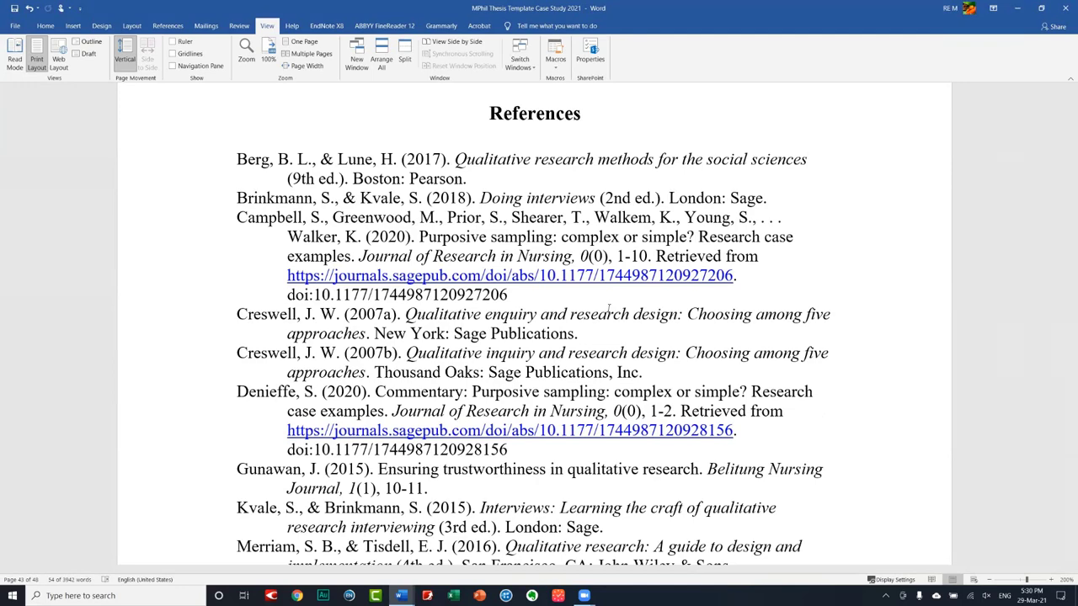
{"action": "scroll", "coordinate": [593, 313], "scroll_direction": "down", "scroll_amount": 1}
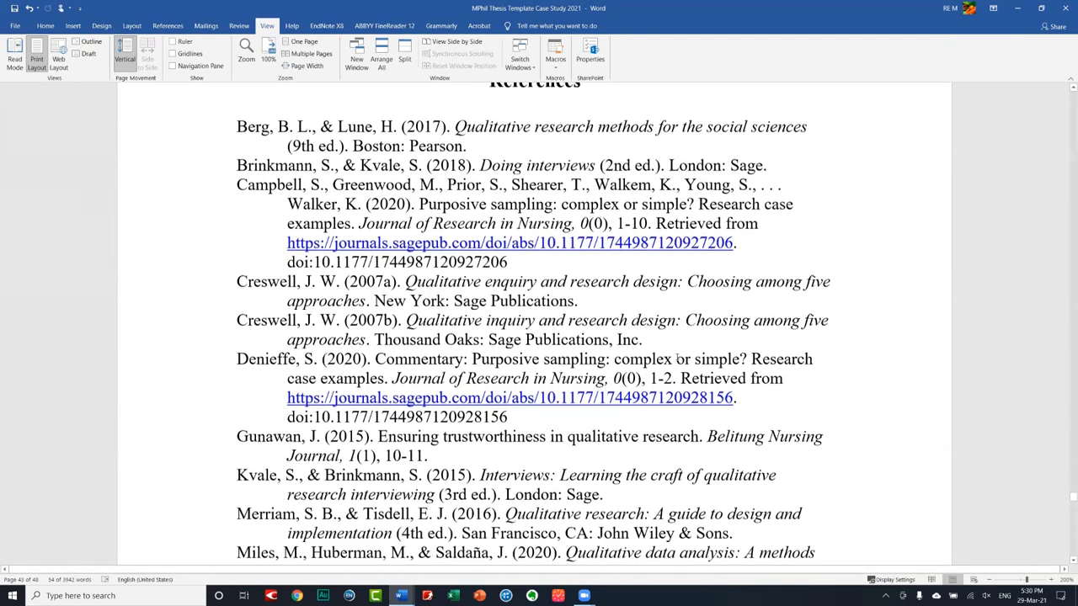
{"action": "scroll", "coordinate": [677, 360], "scroll_direction": "down", "scroll_amount": 4}
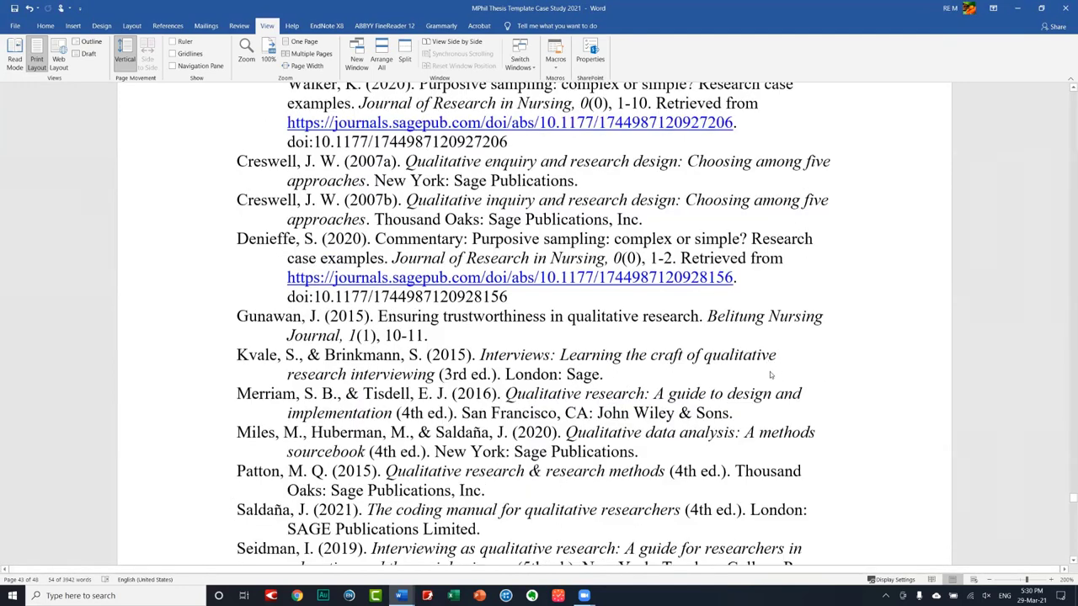
{"action": "scroll", "coordinate": [773, 376], "scroll_direction": "down", "scroll_amount": 10}
{"action": "scroll", "coordinate": [770, 370], "scroll_direction": "down", "scroll_amount": 5}
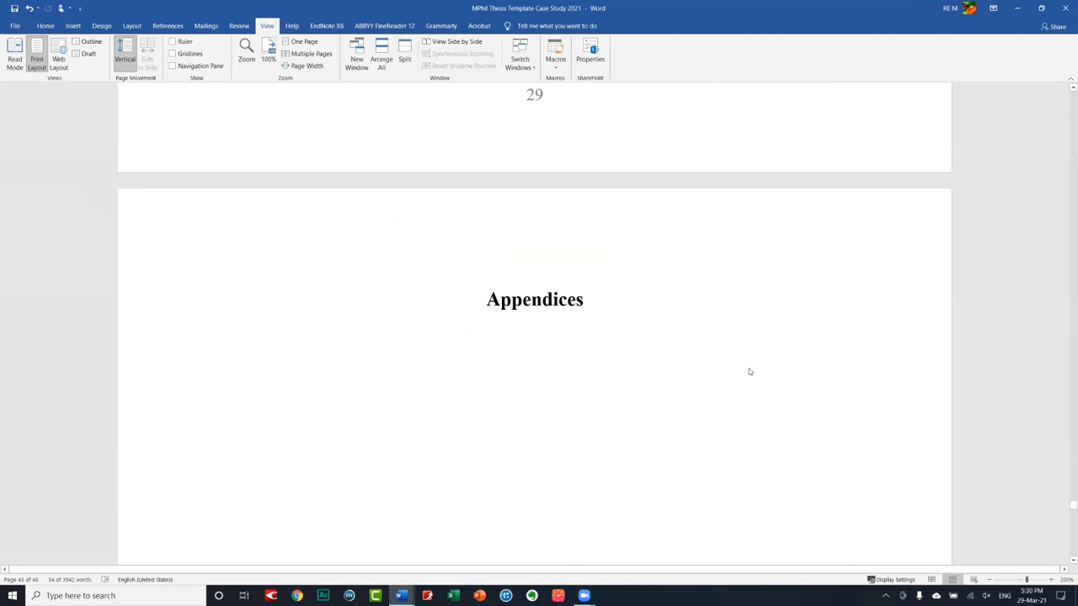
- Review Appendices 2 and 3 and clear the text selection on the Interview Guide page
{"action": "scroll", "coordinate": [749, 372], "scroll_direction": "up", "scroll_amount": 6}
{"action": "scroll", "coordinate": [746, 357], "scroll_direction": "up", "scroll_amount": 1}
{"action": "scroll", "coordinate": [745, 357], "scroll_direction": "up", "scroll_amount": 5}
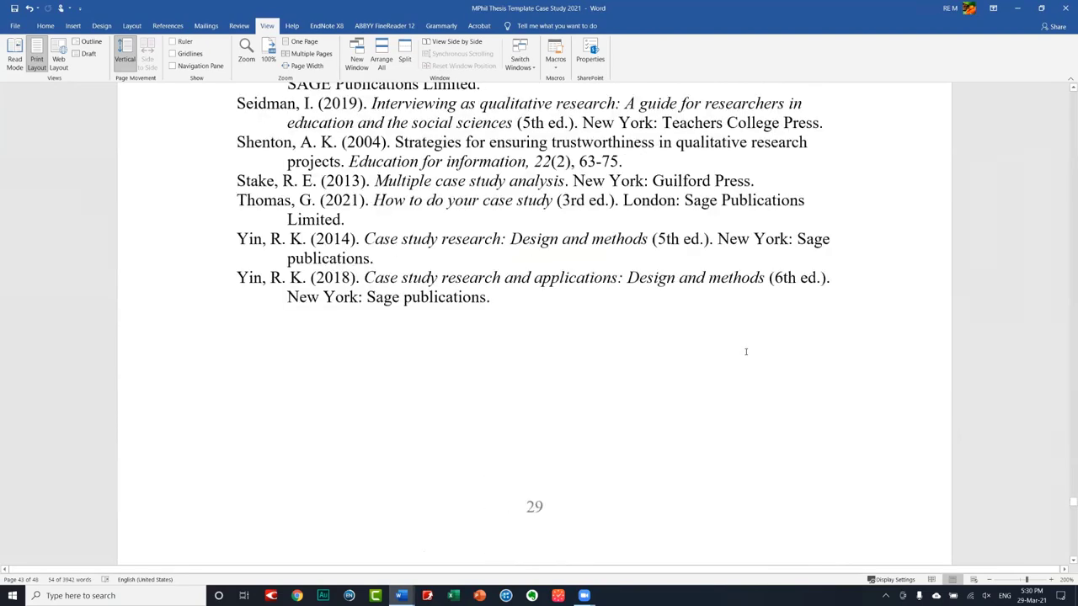
{"action": "scroll", "coordinate": [745, 351], "scroll_direction": "up", "scroll_amount": 3}
{"action": "scroll", "coordinate": [737, 351], "scroll_direction": "up", "scroll_amount": 13}
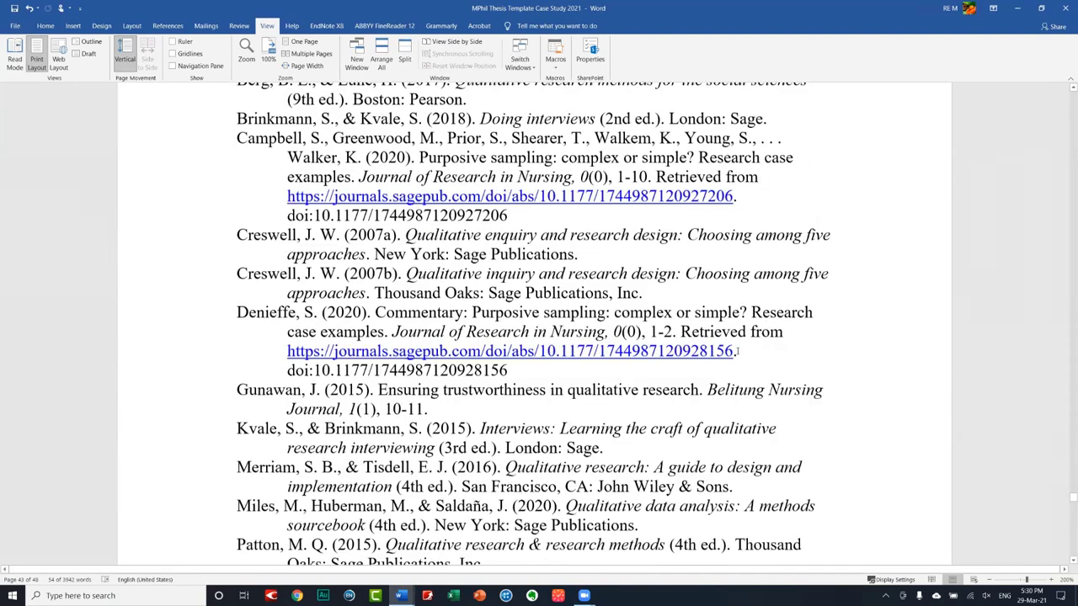
{"action": "scroll", "coordinate": [736, 351], "scroll_direction": "down", "scroll_amount": 10}
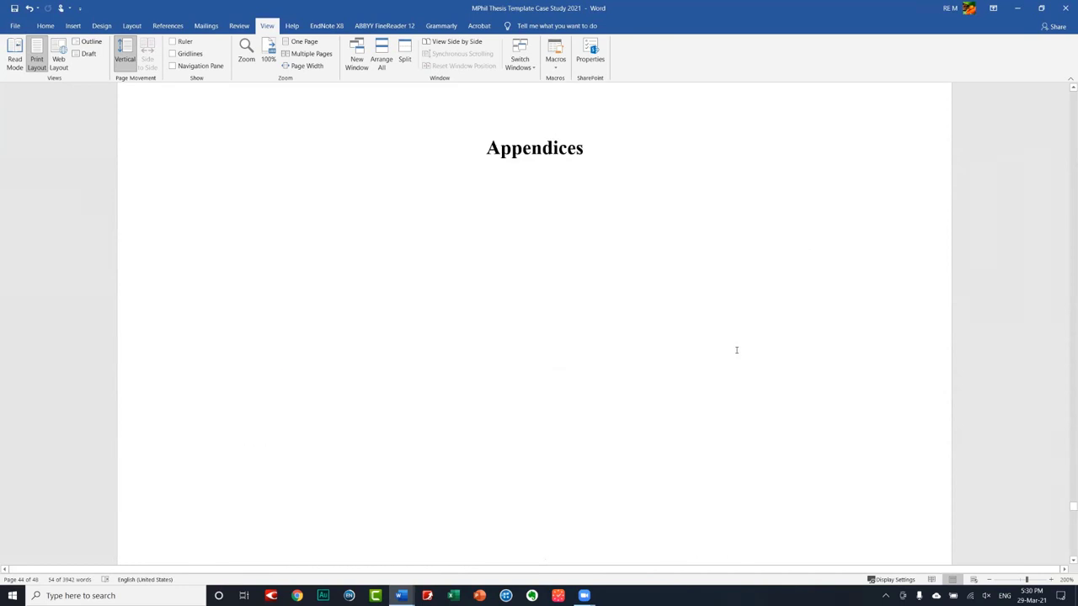
{"action": "scroll", "coordinate": [737, 351], "scroll_direction": "up", "scroll_amount": 5}
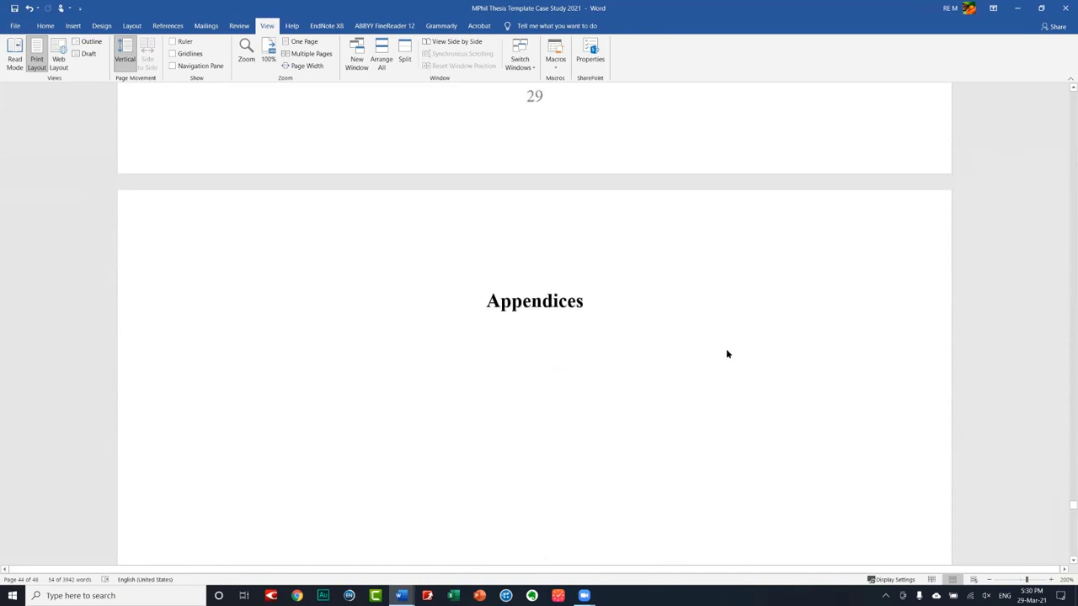
{"action": "scroll", "coordinate": [727, 353], "scroll_direction": "up", "scroll_amount": 4}
{"action": "scroll", "coordinate": [733, 373], "scroll_direction": "up", "scroll_amount": 4}
{"action": "scroll", "coordinate": [735, 368], "scroll_direction": "up", "scroll_amount": 3}
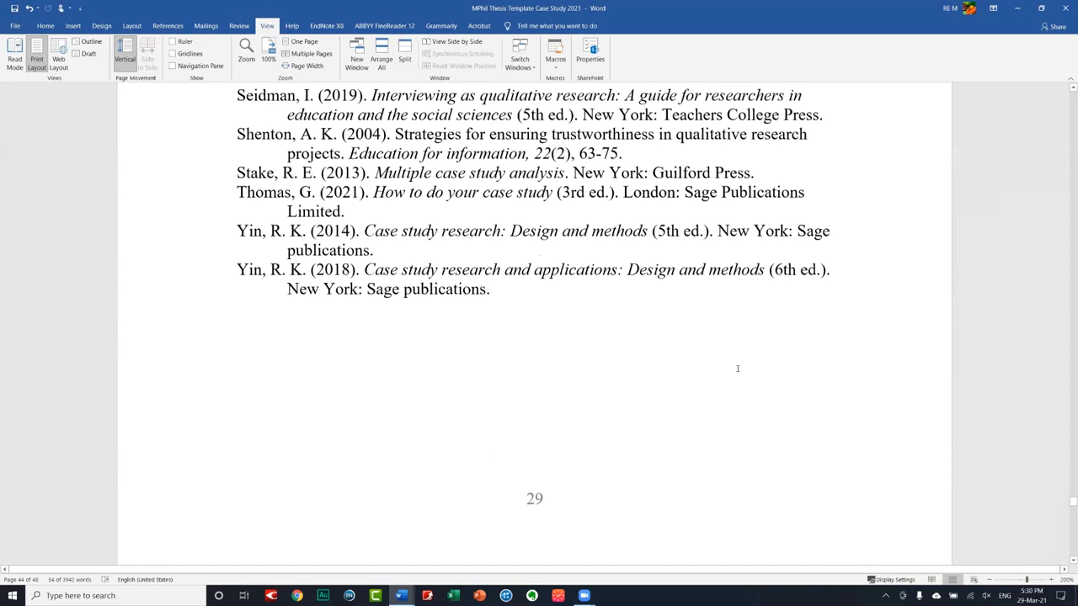
{"action": "scroll", "coordinate": [736, 368], "scroll_direction": "up", "scroll_amount": 1}
{"action": "scroll", "coordinate": [737, 368], "scroll_direction": "up", "scroll_amount": 2}
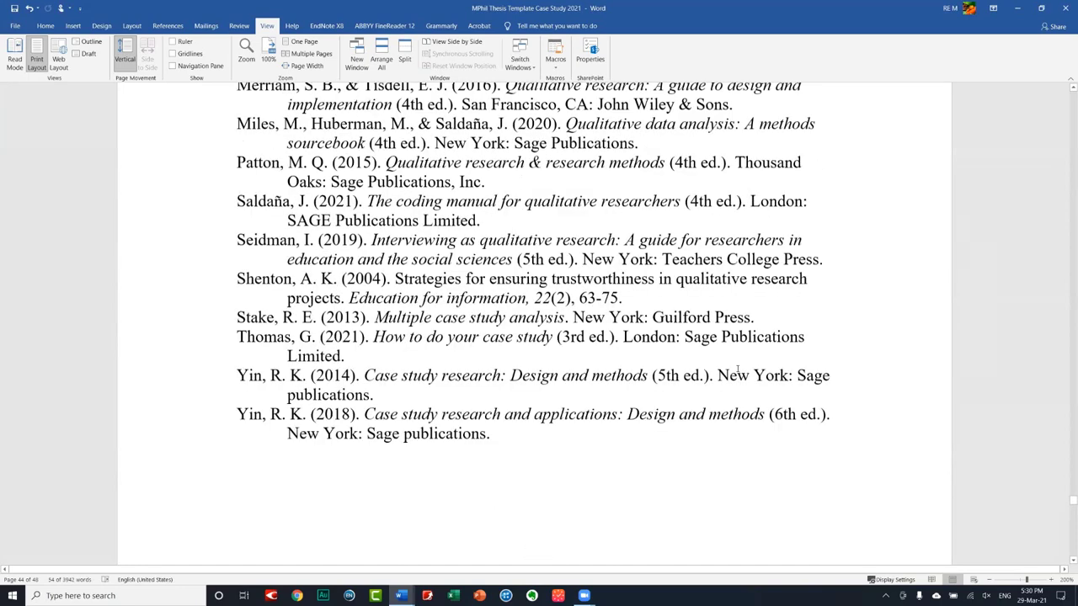
{"action": "scroll", "coordinate": [738, 368], "scroll_direction": "up", "scroll_amount": 3}
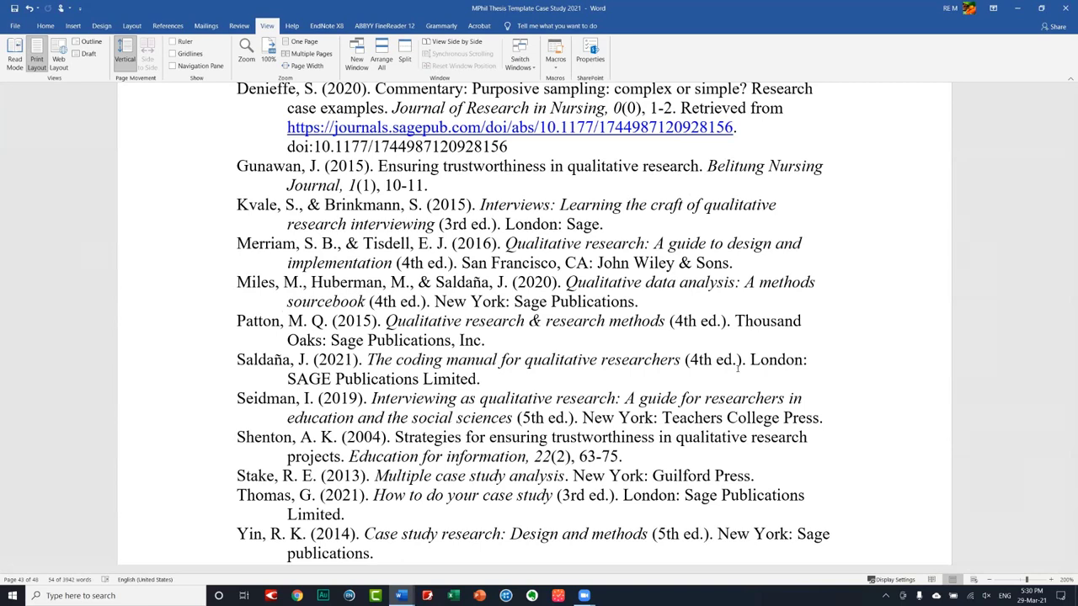
{"action": "scroll", "coordinate": [737, 367], "scroll_direction": "down", "scroll_amount": 1}
{"action": "scroll", "coordinate": [737, 369], "scroll_direction": "down", "scroll_amount": 1}
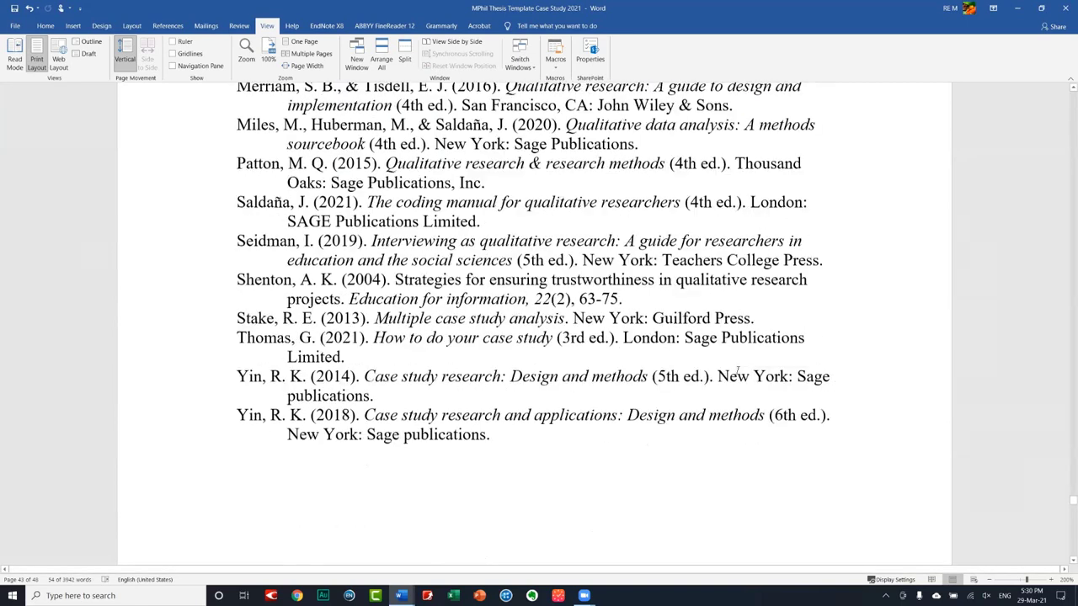
{"action": "scroll", "coordinate": [737, 369], "scroll_direction": "down", "scroll_amount": 1}
{"action": "scroll", "coordinate": [737, 371], "scroll_direction": "down", "scroll_amount": 1}
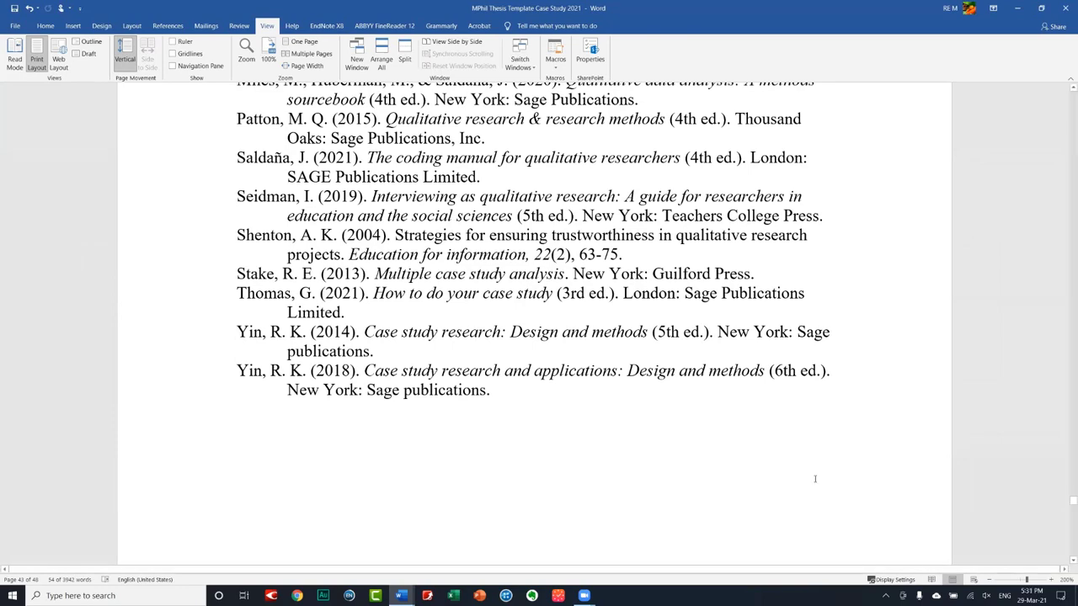
{"action": "scroll", "coordinate": [566, 460], "scroll_direction": "down", "scroll_amount": 2}
{"action": "scroll", "coordinate": [561, 438], "scroll_direction": "down", "scroll_amount": 5}
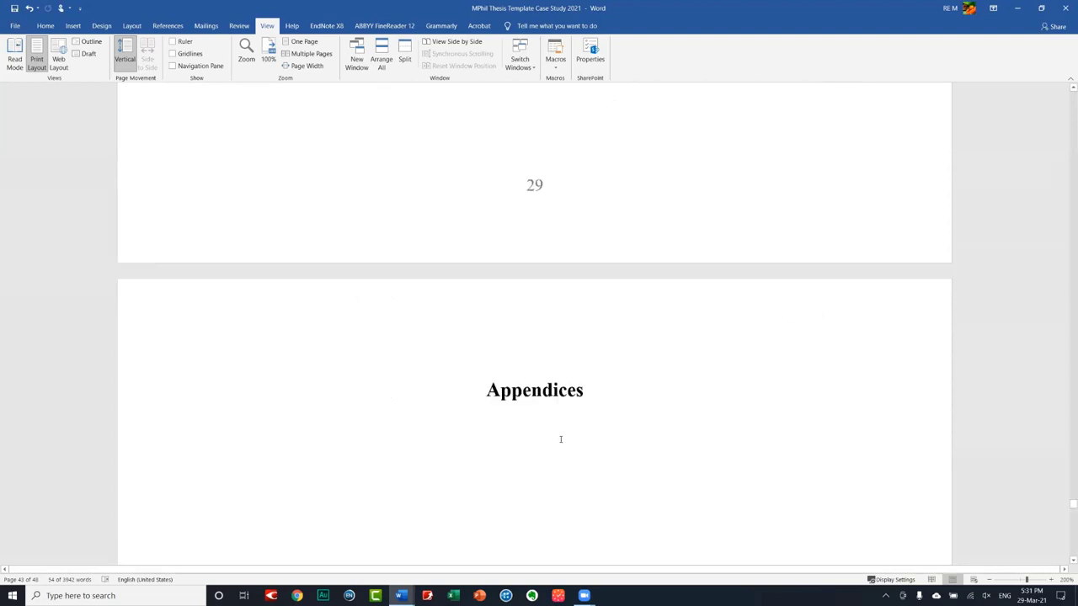
{"action": "scroll", "coordinate": [581, 427], "scroll_direction": "down", "scroll_amount": 3}
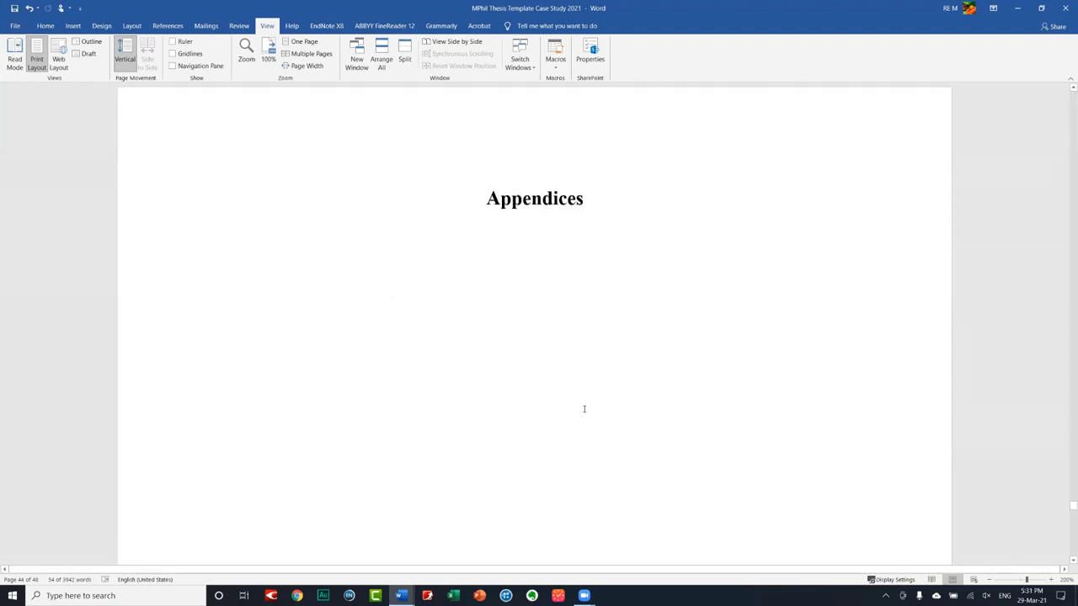
{"action": "scroll", "coordinate": [583, 411], "scroll_direction": "down", "scroll_amount": 1}
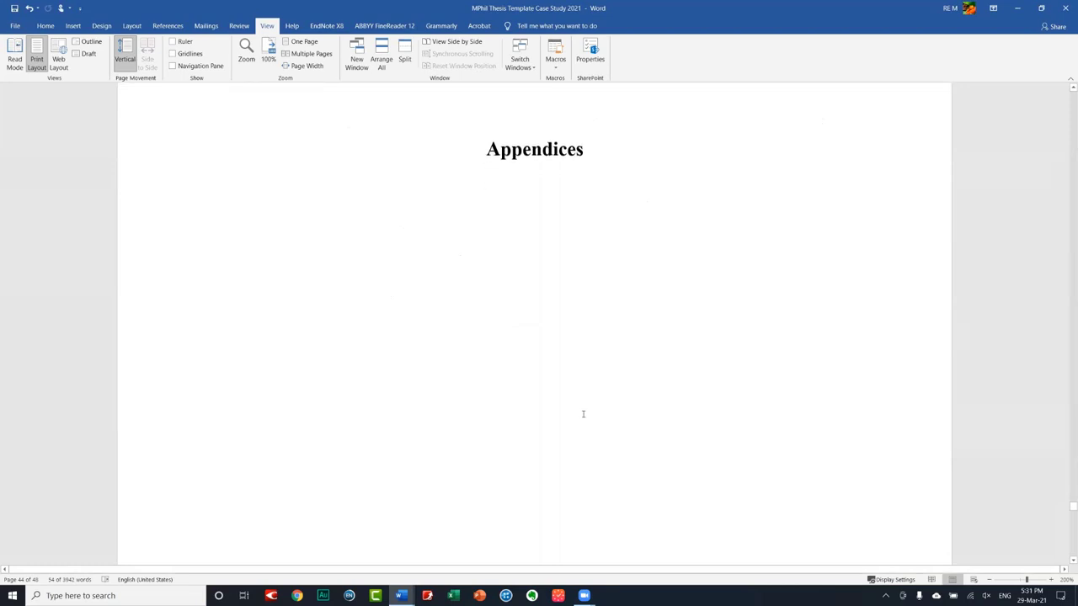
{"action": "scroll", "coordinate": [592, 411], "scroll_direction": "down", "scroll_amount": 2}
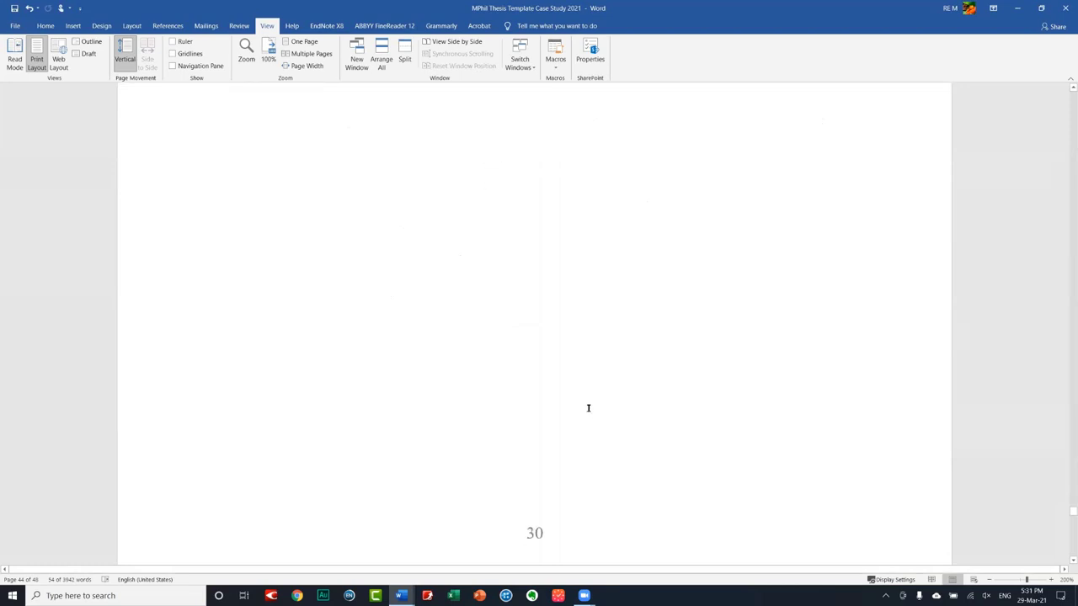
{"action": "scroll", "coordinate": [574, 350], "scroll_direction": "down", "scroll_amount": 3}
{"action": "scroll", "coordinate": [570, 341], "scroll_direction": "down", "scroll_amount": 2}
{"action": "scroll", "coordinate": [566, 333], "scroll_direction": "down", "scroll_amount": 1}
{"action": "scroll", "coordinate": [567, 333], "scroll_direction": "up", "scroll_amount": 2}
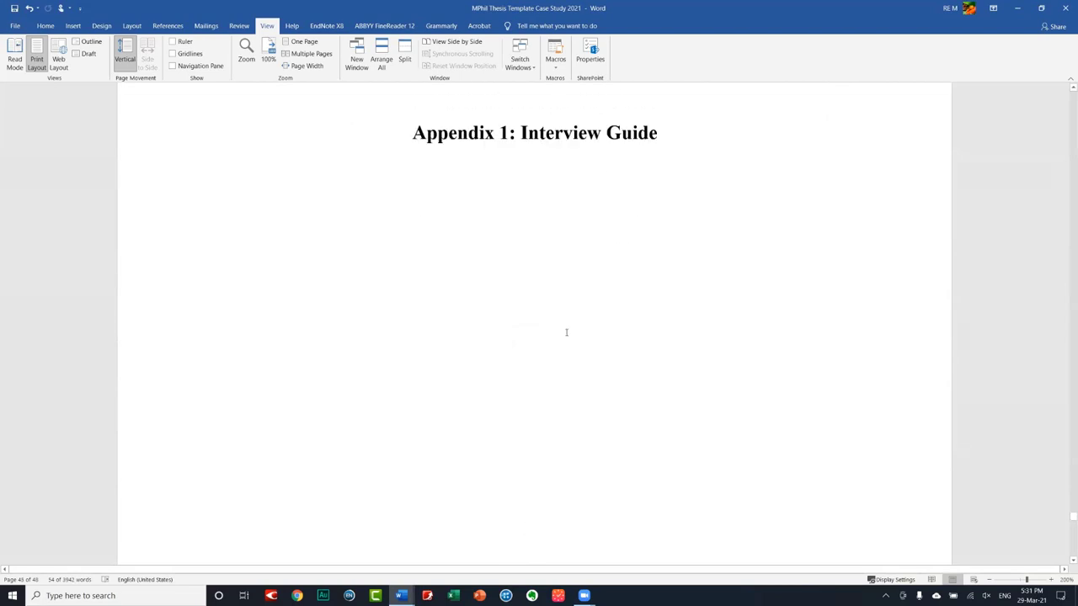
{"action": "scroll", "coordinate": [565, 333], "scroll_direction": "up", "scroll_amount": 2}
{"action": "scroll", "coordinate": [569, 340], "scroll_direction": "up", "scroll_amount": 1}
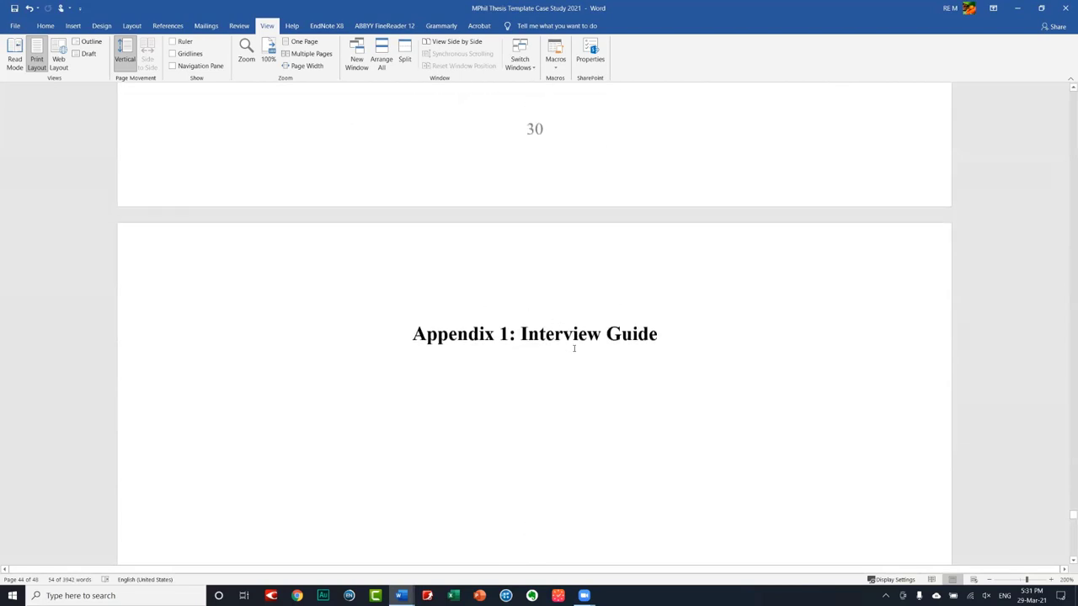
{"action": "left_click", "coordinate": [657, 341]}
- Go down to Appendix 4: Coding Framework, click its empty page, then return to the title page
{"action": "scroll", "coordinate": [440, 402], "scroll_direction": "down", "scroll_amount": 3}
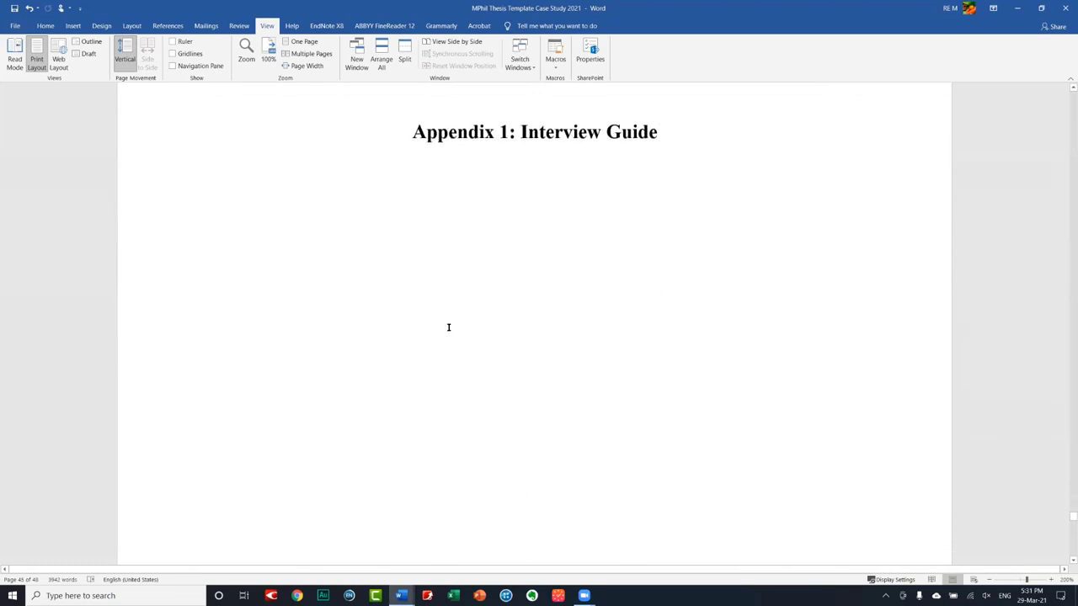
{"action": "scroll", "coordinate": [463, 341], "scroll_direction": "down", "scroll_amount": 8}
{"action": "scroll", "coordinate": [479, 353], "scroll_direction": "down", "scroll_amount": 8}
{"action": "scroll", "coordinate": [479, 354], "scroll_direction": "down", "scroll_amount": 6}
{"action": "scroll", "coordinate": [479, 353], "scroll_direction": "down", "scroll_amount": 4}
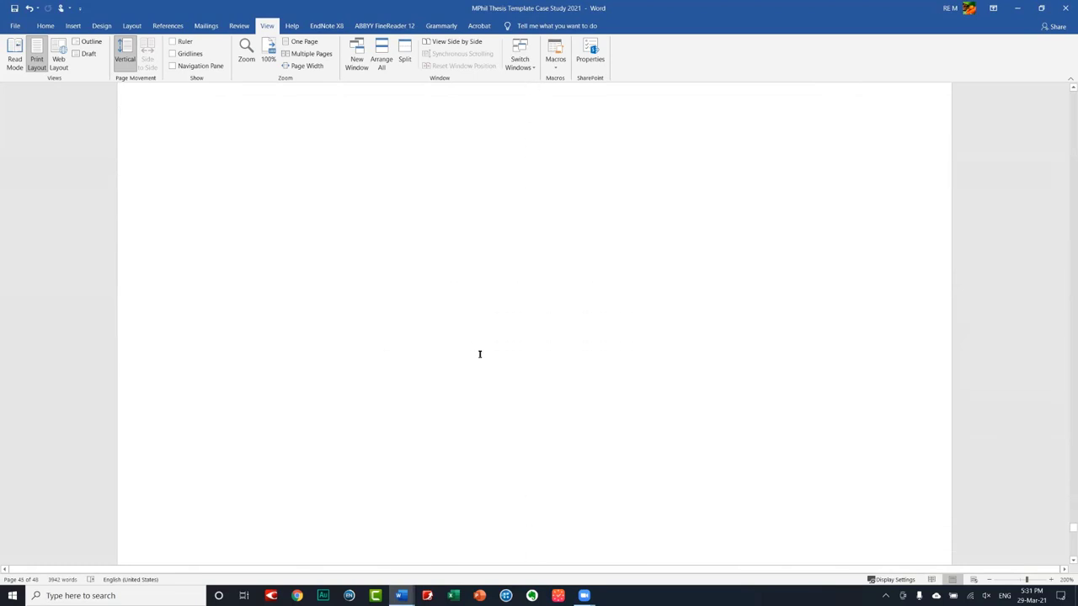
{"action": "scroll", "coordinate": [479, 353], "scroll_direction": "up", "scroll_amount": 4}
{"action": "scroll", "coordinate": [479, 354], "scroll_direction": "up", "scroll_amount": 3}
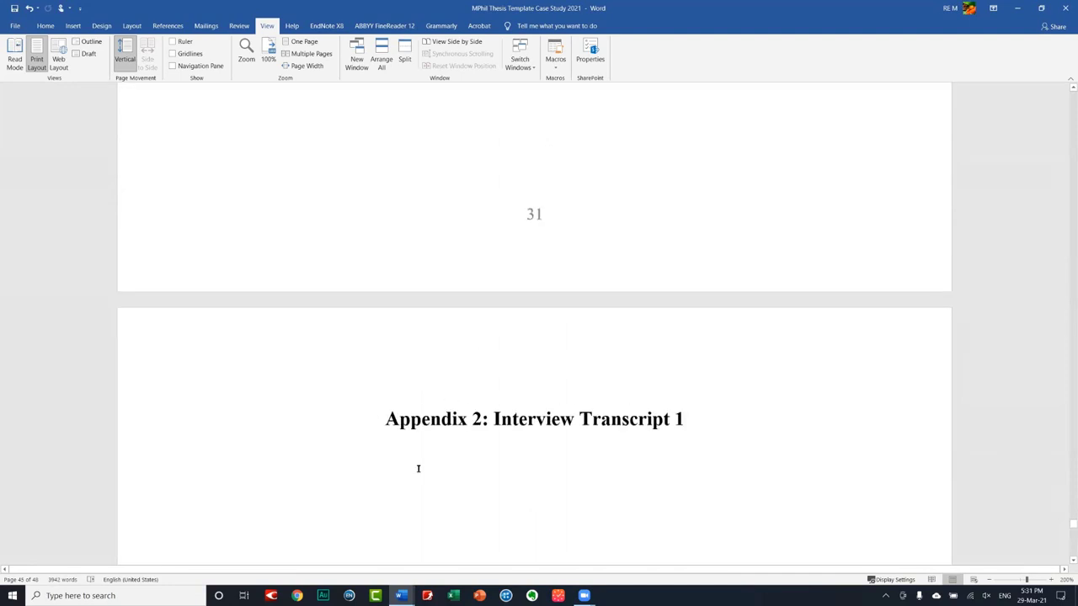
{"action": "scroll", "coordinate": [417, 468], "scroll_direction": "down", "scroll_amount": 1}
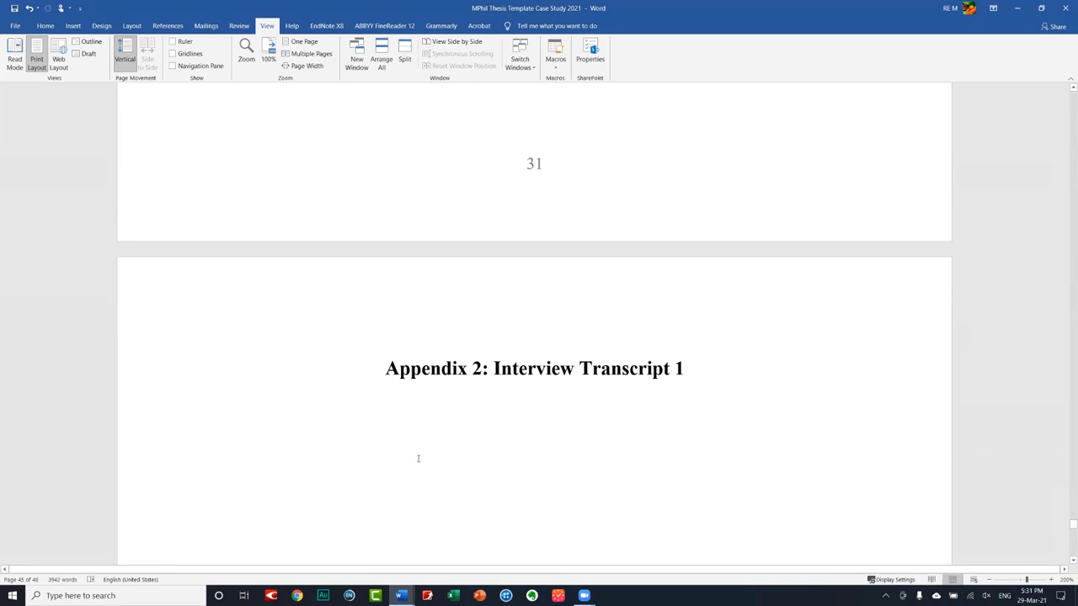
{"action": "scroll", "coordinate": [421, 459], "scroll_direction": "down", "scroll_amount": 2}
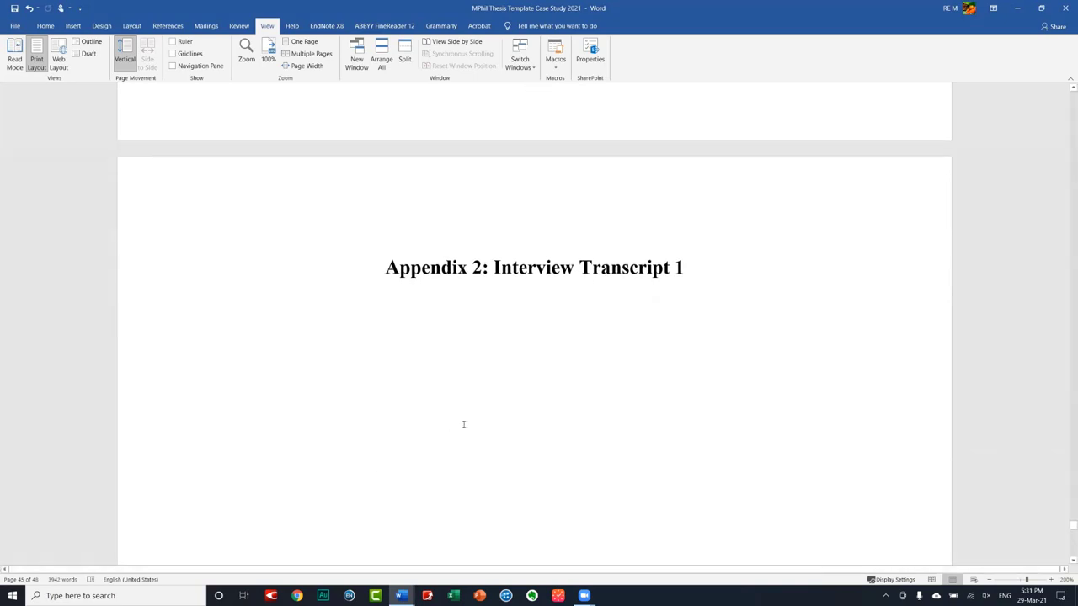
{"action": "scroll", "coordinate": [459, 395], "scroll_direction": "down", "scroll_amount": 5}
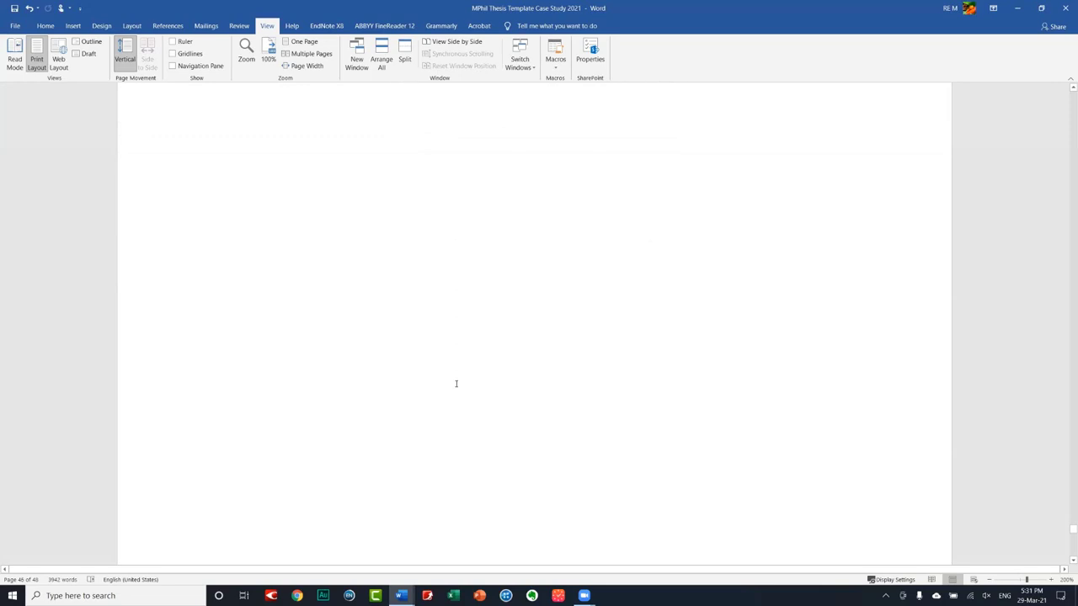
{"action": "scroll", "coordinate": [455, 383], "scroll_direction": "up", "scroll_amount": 4}
{"action": "scroll", "coordinate": [454, 388], "scroll_direction": "up", "scroll_amount": 3}
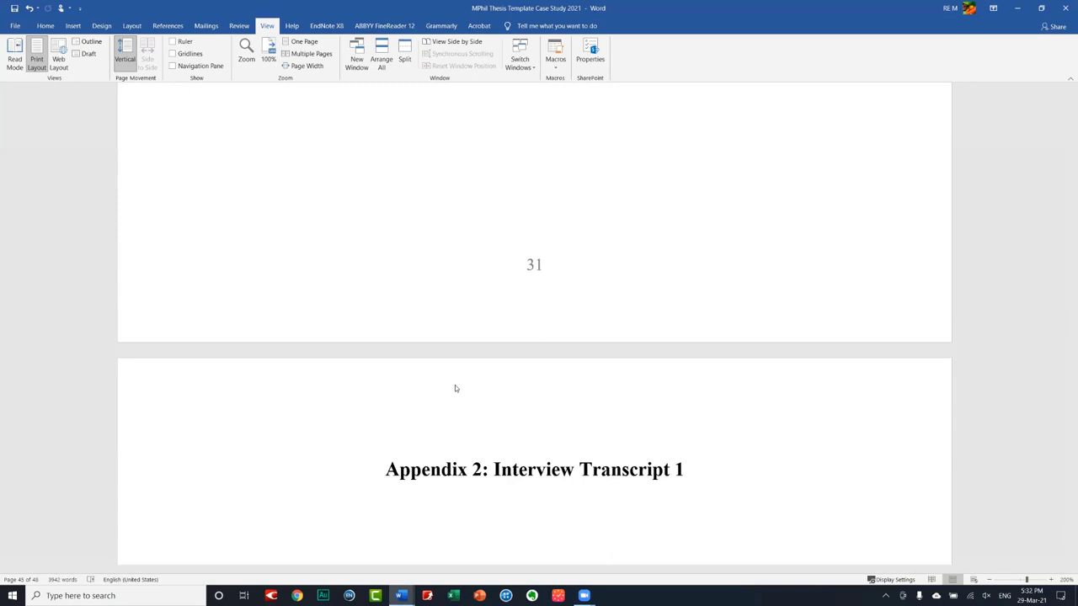
{"action": "scroll", "coordinate": [553, 353], "scroll_direction": "down", "scroll_amount": 1}
{"action": "scroll", "coordinate": [548, 345], "scroll_direction": "down", "scroll_amount": 5}
{"action": "scroll", "coordinate": [548, 345], "scroll_direction": "down", "scroll_amount": 5}
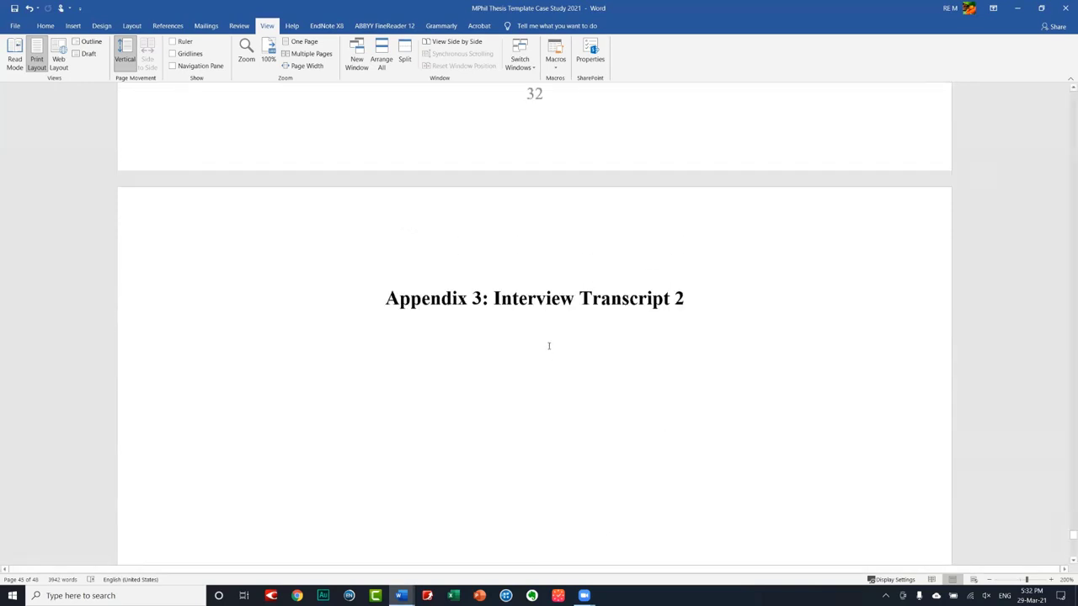
{"action": "scroll", "coordinate": [548, 345], "scroll_direction": "down", "scroll_amount": 5}
{"action": "scroll", "coordinate": [548, 345], "scroll_direction": "down", "scroll_amount": 5}
{"action": "scroll", "coordinate": [548, 345], "scroll_direction": "down", "scroll_amount": 4}
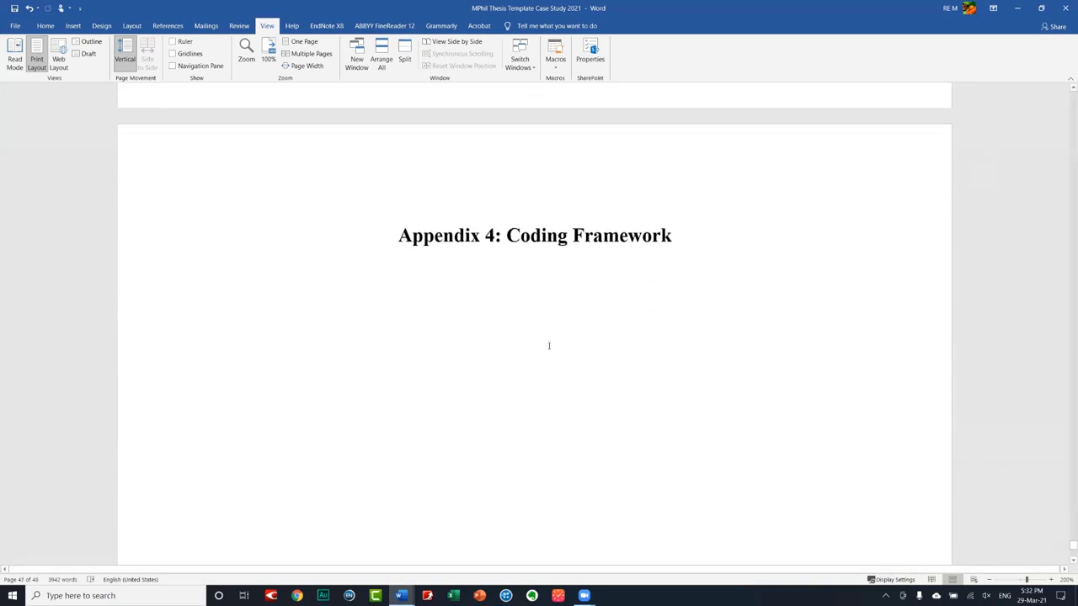
{"action": "scroll", "coordinate": [548, 345], "scroll_direction": "down", "scroll_amount": 3}
{"action": "scroll", "coordinate": [548, 346], "scroll_direction": "up", "scroll_amount": 2}
{"action": "scroll", "coordinate": [548, 345], "scroll_direction": "up", "scroll_amount": 2}
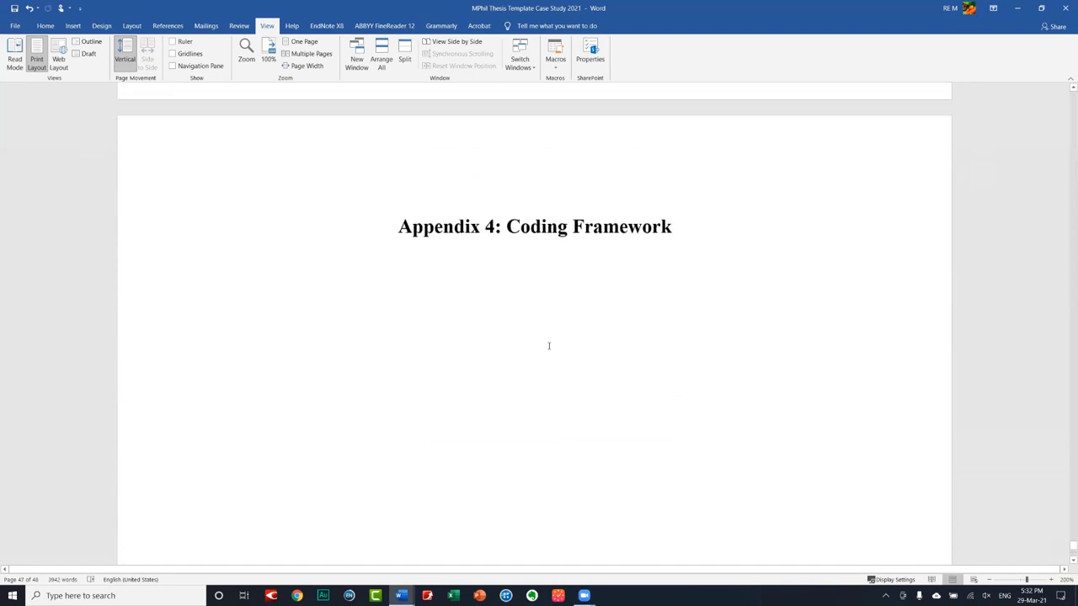
{"action": "left_click", "coordinate": [510, 291]}
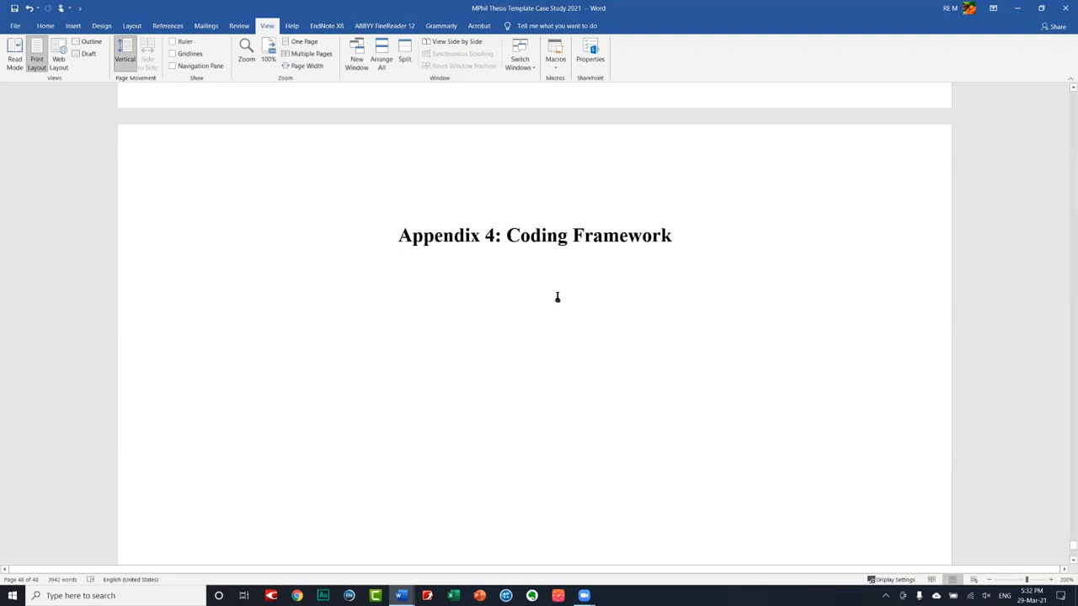
{"action": "scroll", "coordinate": [573, 299], "scroll_direction": "down", "scroll_amount": 3}
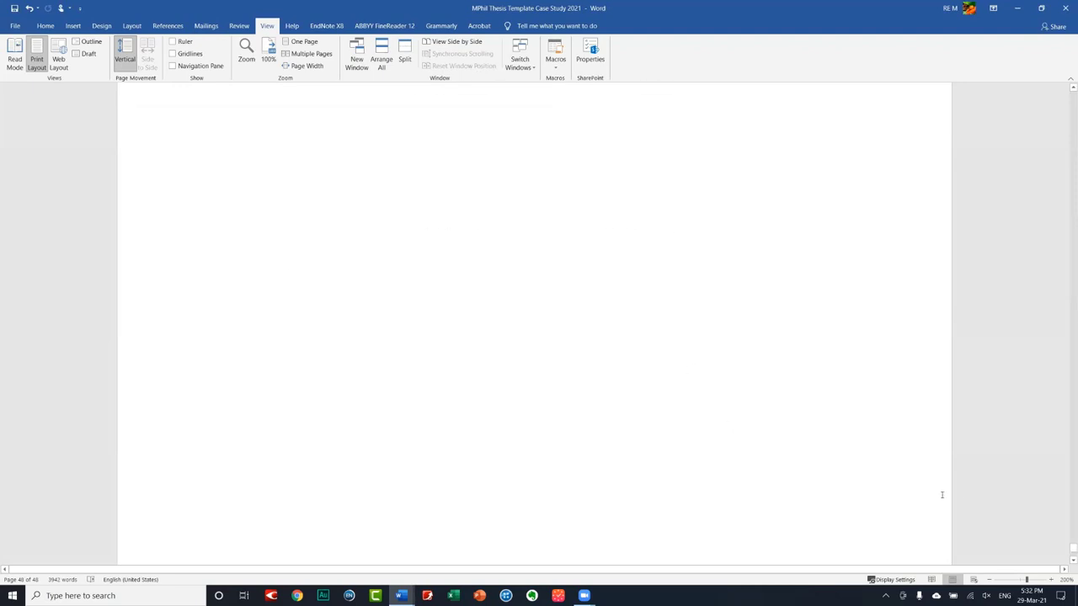
{"action": "left_click_drag", "start_coordinate": [1067, 552], "coordinate": [1065, 70]}
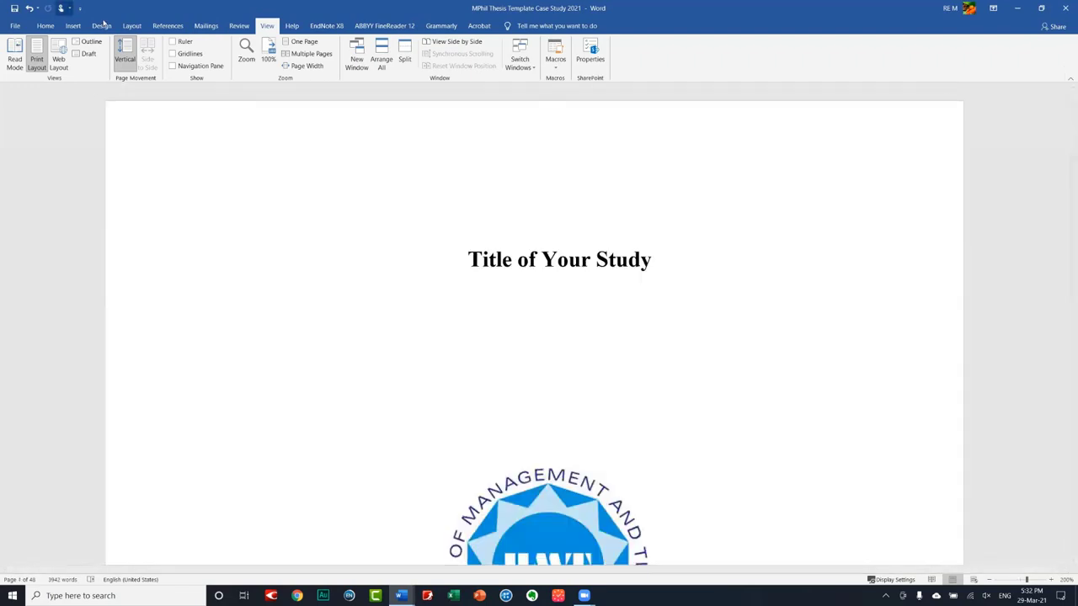
- Set the document zoom to 100% and place the cursor after DEPARTMENT on the title page
{"action": "left_click", "coordinate": [244, 59]}
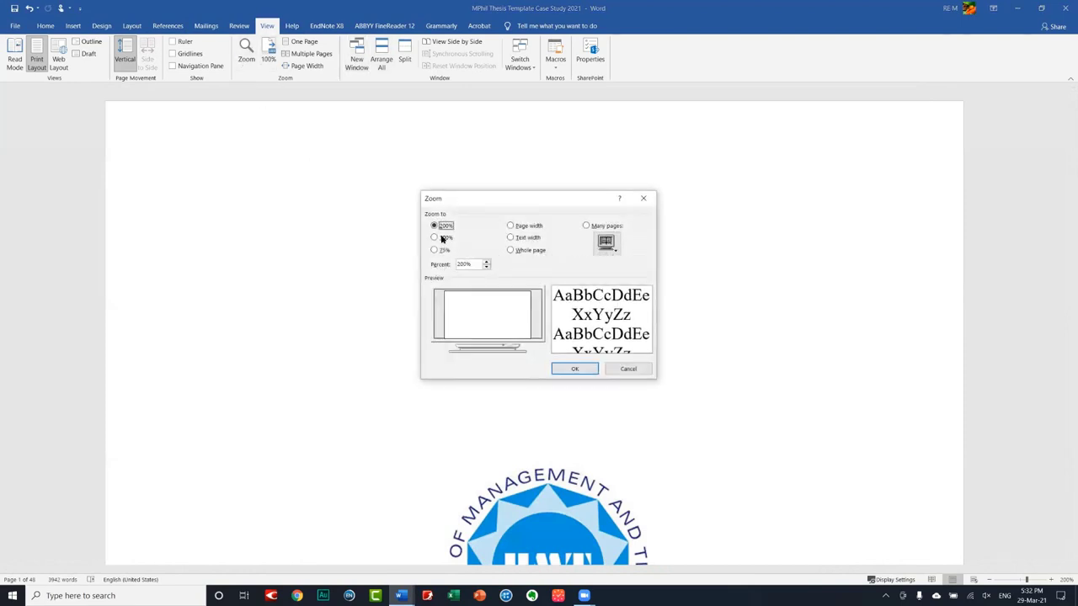
{"action": "left_click", "coordinate": [564, 368]}
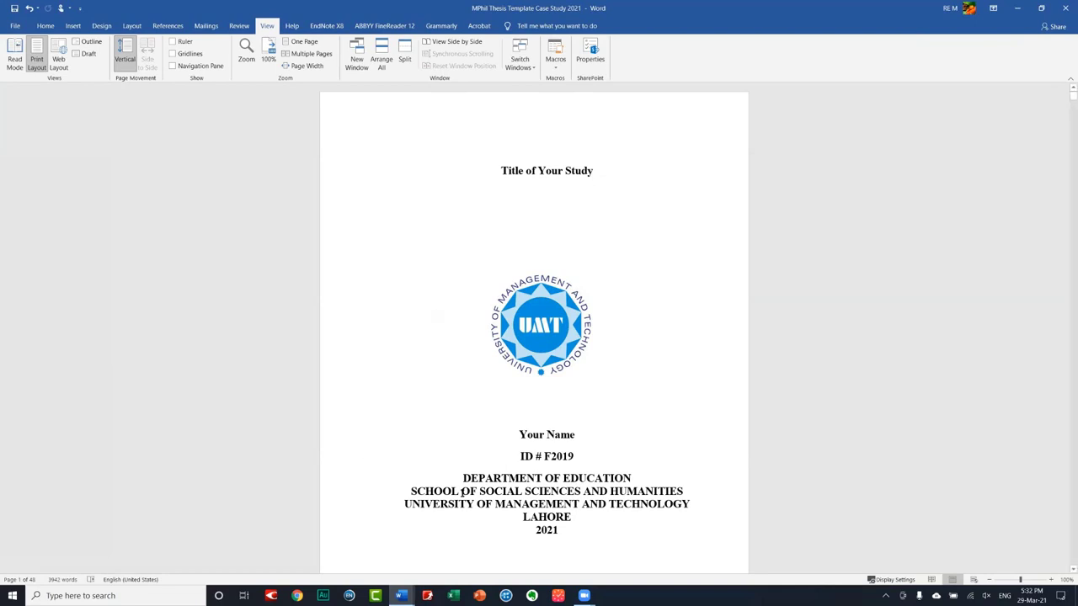
{"action": "left_click", "coordinate": [542, 478]}
- Scroll past acknowledgments, dedication, contents and list of figures to Chapter 1's Statement of the Problem
{"action": "scroll", "coordinate": [523, 523], "scroll_direction": "down", "scroll_amount": 1}
{"action": "scroll", "coordinate": [523, 524], "scroll_direction": "down", "scroll_amount": 2}
{"action": "scroll", "coordinate": [523, 518], "scroll_direction": "down", "scroll_amount": 3}
{"action": "scroll", "coordinate": [522, 509], "scroll_direction": "down", "scroll_amount": 1}
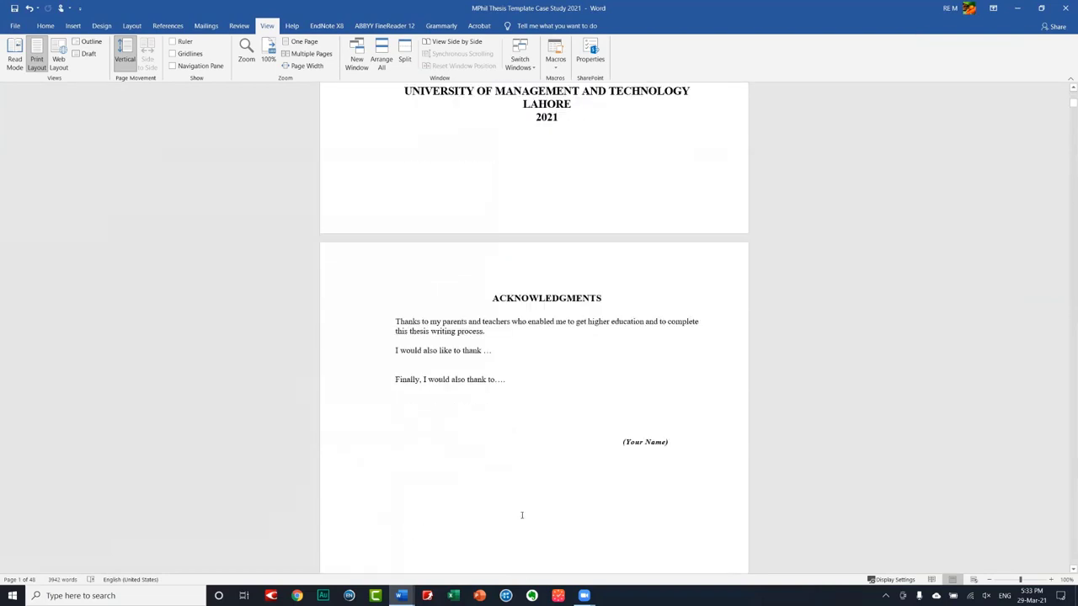
{"action": "scroll", "coordinate": [522, 506], "scroll_direction": "down", "scroll_amount": 1}
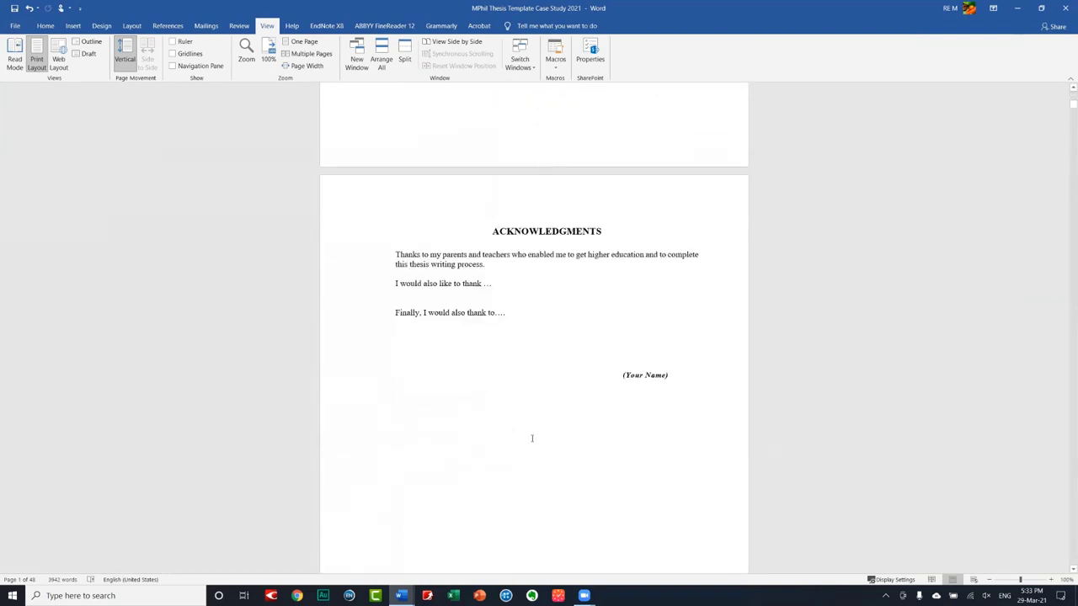
{"action": "scroll", "coordinate": [474, 324], "scroll_direction": "down", "scroll_amount": 1}
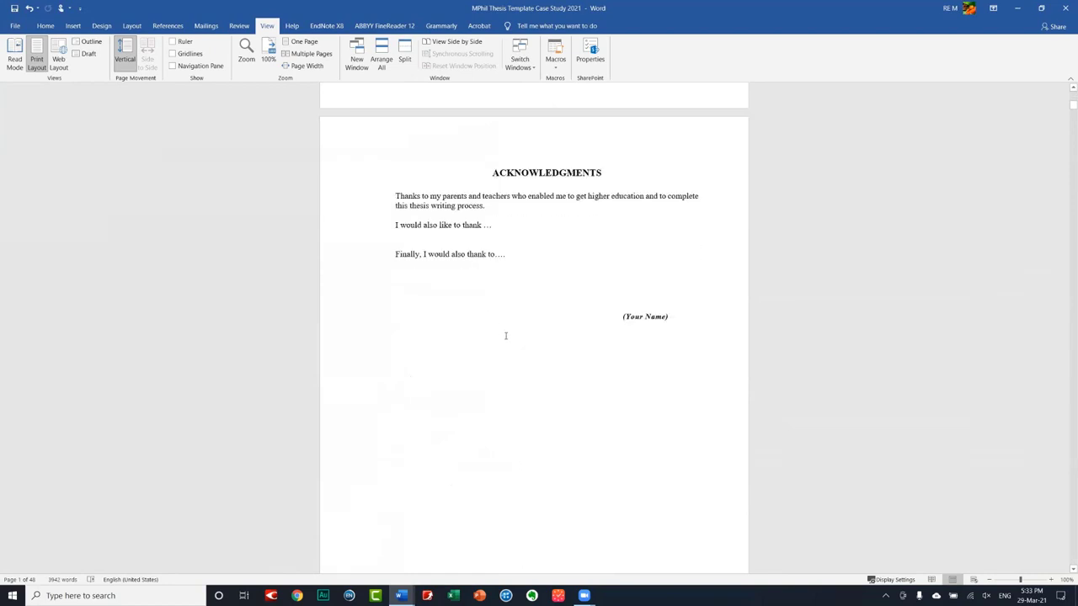
{"action": "scroll", "coordinate": [505, 334], "scroll_direction": "down", "scroll_amount": 5}
{"action": "scroll", "coordinate": [508, 332], "scroll_direction": "down", "scroll_amount": 3}
{"action": "scroll", "coordinate": [476, 324], "scroll_direction": "down", "scroll_amount": 3}
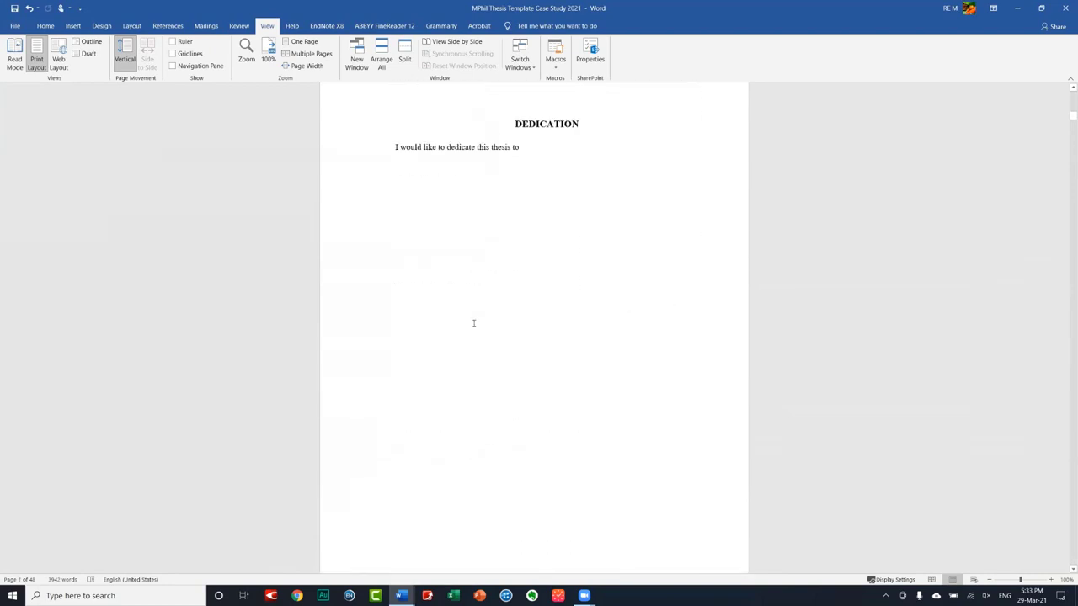
{"action": "scroll", "coordinate": [474, 322], "scroll_direction": "down", "scroll_amount": 1}
{"action": "scroll", "coordinate": [474, 317], "scroll_direction": "down", "scroll_amount": 2}
{"action": "scroll", "coordinate": [556, 313], "scroll_direction": "down", "scroll_amount": 4}
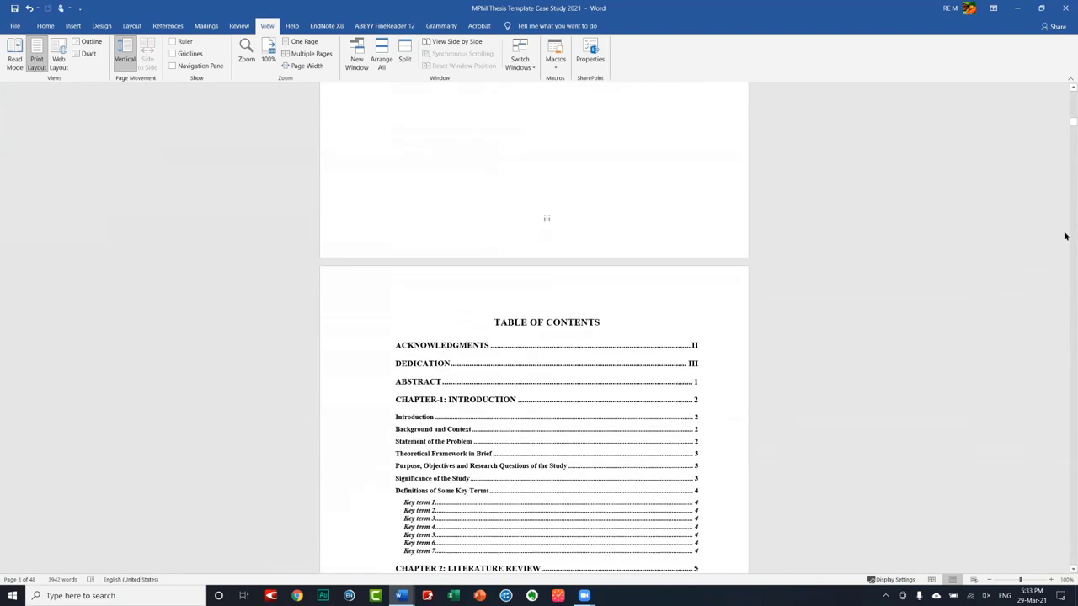
{"action": "scroll", "coordinate": [1064, 236], "scroll_direction": "down", "scroll_amount": 10}
{"action": "scroll", "coordinate": [1064, 236], "scroll_direction": "down", "scroll_amount": 10}
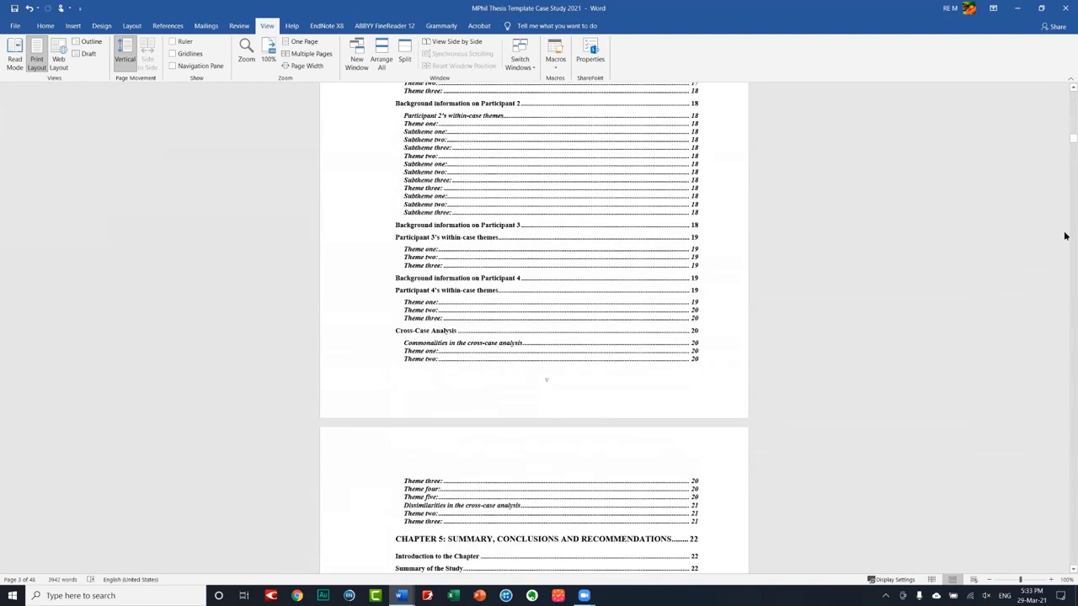
{"action": "scroll", "coordinate": [1064, 235], "scroll_direction": "down", "scroll_amount": 6}
{"action": "scroll", "coordinate": [1064, 236], "scroll_direction": "down", "scroll_amount": 4}
{"action": "scroll", "coordinate": [1064, 236], "scroll_direction": "down", "scroll_amount": 10}
{"action": "scroll", "coordinate": [1064, 236], "scroll_direction": "down", "scroll_amount": 8}
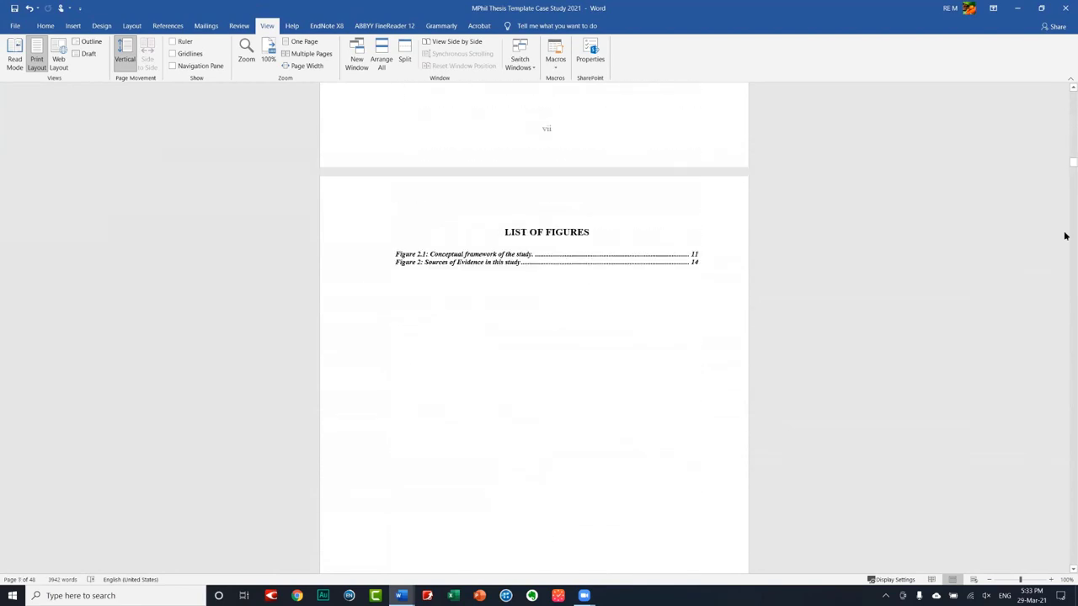
{"action": "scroll", "coordinate": [1064, 236], "scroll_direction": "down", "scroll_amount": 7}
{"action": "scroll", "coordinate": [1064, 236], "scroll_direction": "down", "scroll_amount": 5}
{"action": "scroll", "coordinate": [1064, 236], "scroll_direction": "down", "scroll_amount": 10}
{"action": "scroll", "coordinate": [1064, 236], "scroll_direction": "down", "scroll_amount": 10}
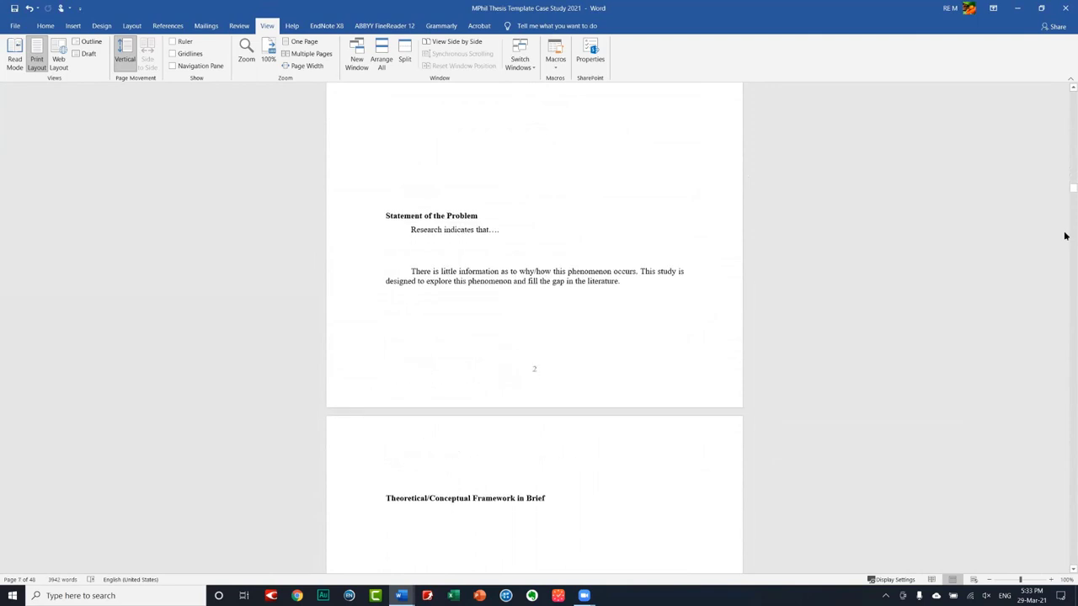
{"action": "scroll", "coordinate": [533, 375], "scroll_direction": "up", "scroll_amount": 2}
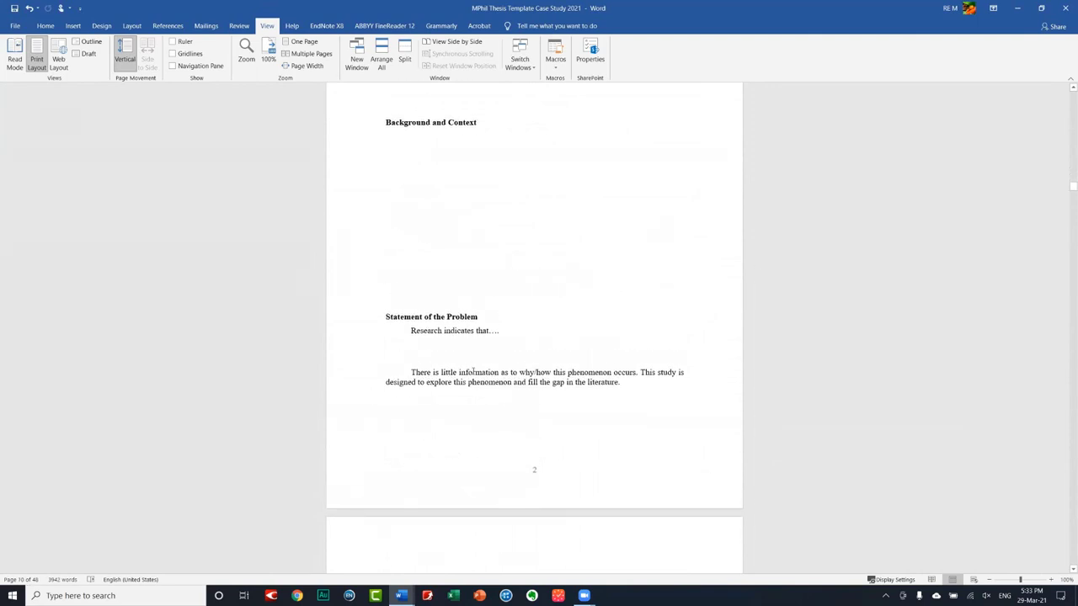
- Select the 'There is little information' problem paragraph, briefly switch to Zoom, then re-maximize Word
{"action": "left_click", "coordinate": [472, 372]}
{"action": "triple_click", "coordinate": [621, 383]}
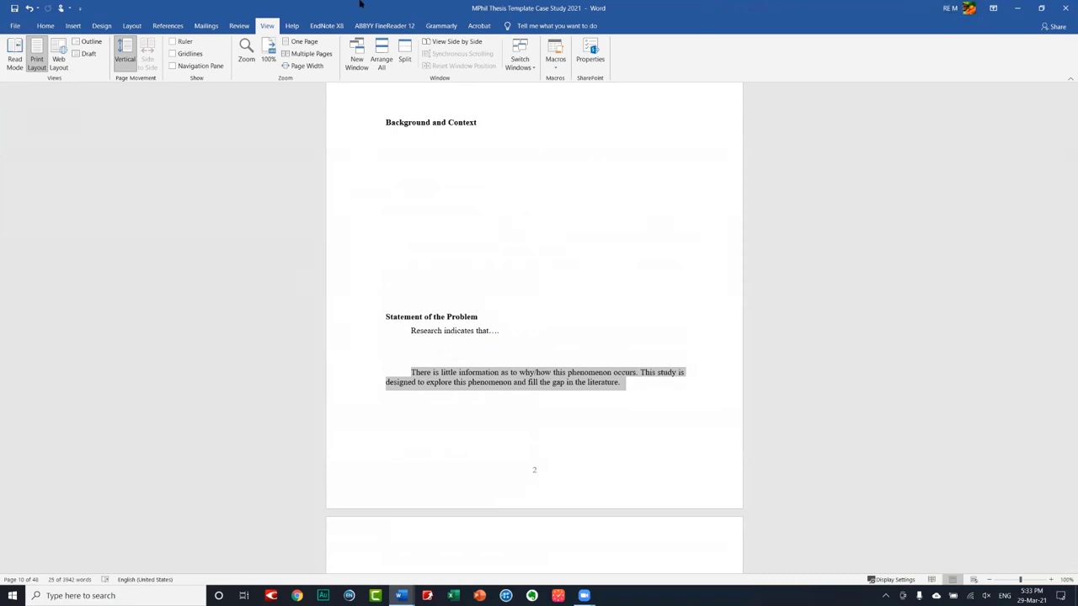
{"action": "left_click_drag", "start_coordinate": [357, 4], "coordinate": [139, 79]}
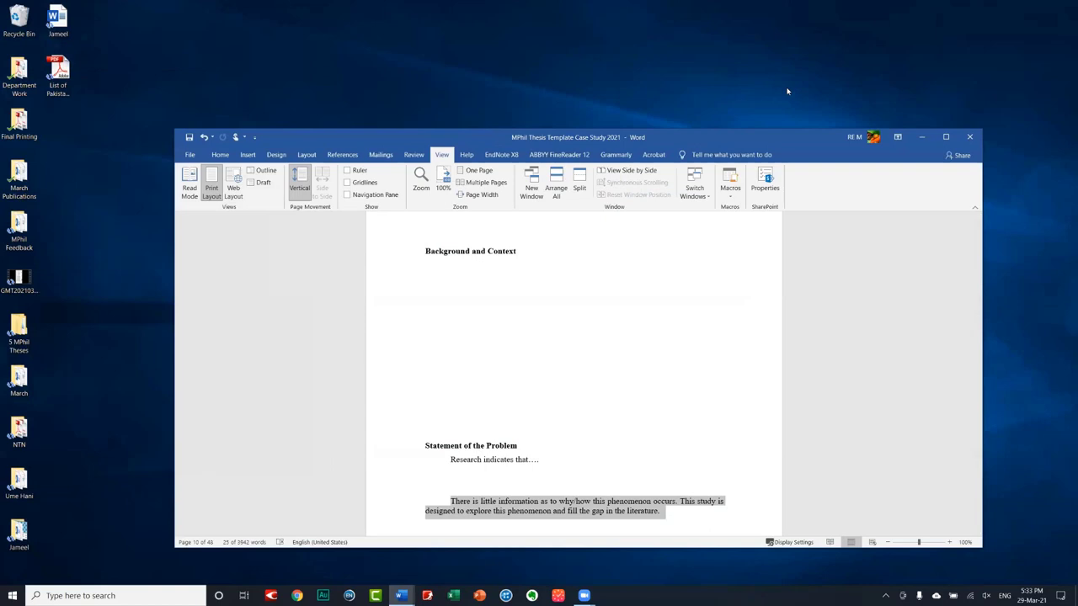
{"action": "left_click", "coordinate": [604, 70]}
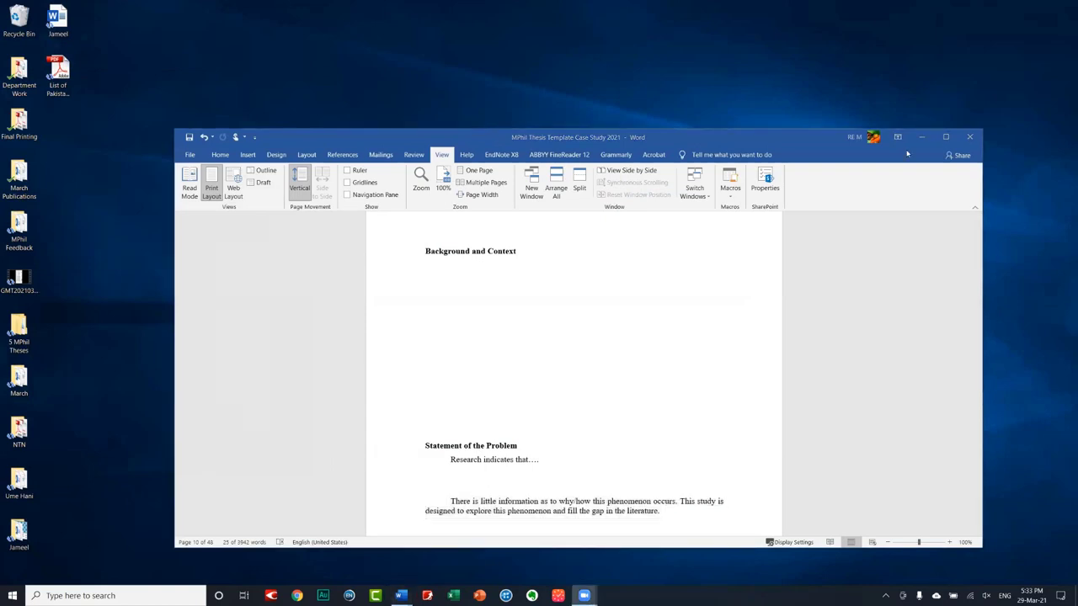
{"action": "left_click", "coordinate": [945, 136]}
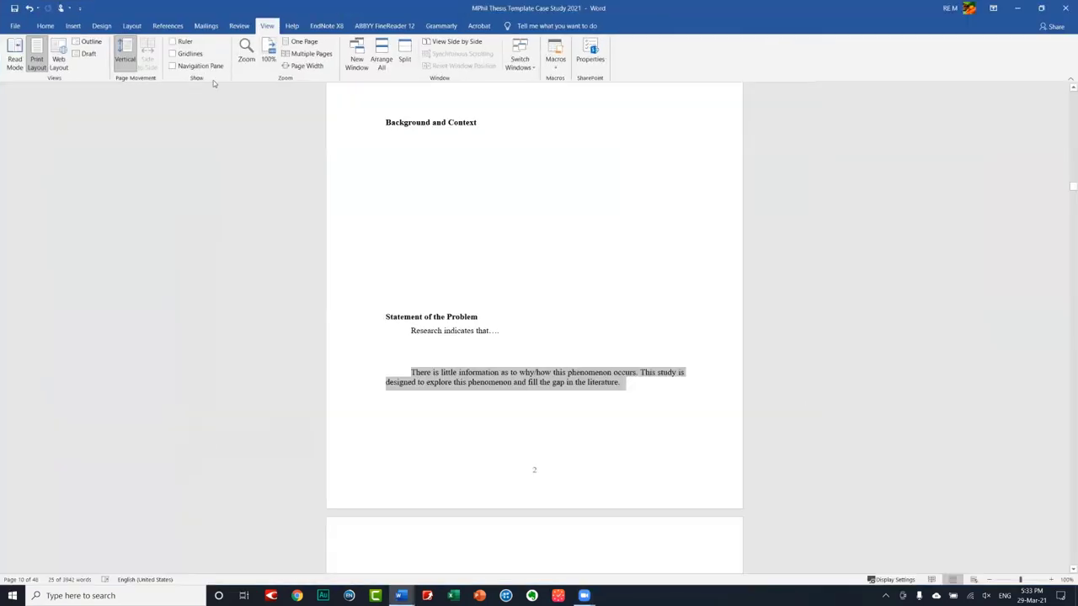
- Show the Home formatting commands, move down to Significance of the Study, and clear the selection
{"action": "left_click", "coordinate": [45, 27]}
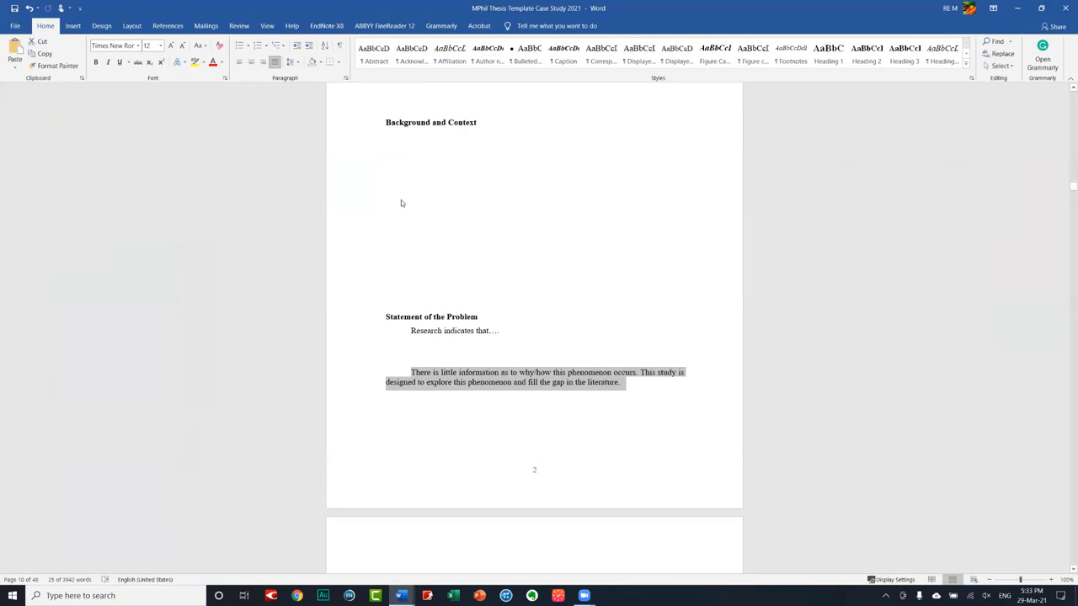
{"action": "scroll", "coordinate": [400, 203], "scroll_direction": "down", "scroll_amount": 3}
{"action": "scroll", "coordinate": [400, 203], "scroll_direction": "down", "scroll_amount": 3}
{"action": "scroll", "coordinate": [400, 203], "scroll_direction": "down", "scroll_amount": 1}
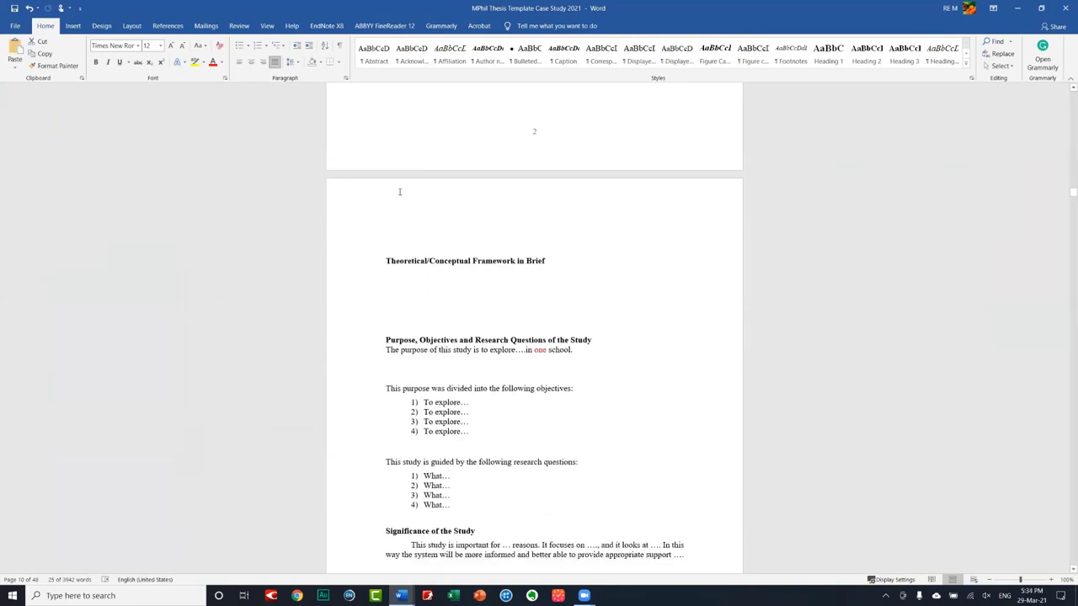
{"action": "scroll", "coordinate": [399, 192], "scroll_direction": "down", "scroll_amount": 4}
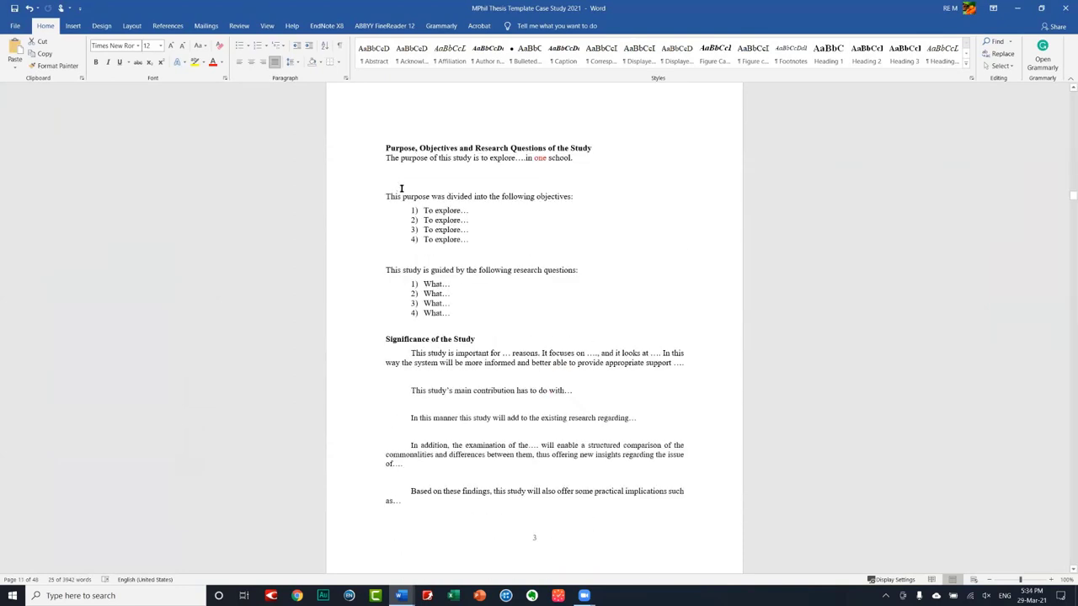
{"action": "left_click", "coordinate": [476, 436]}
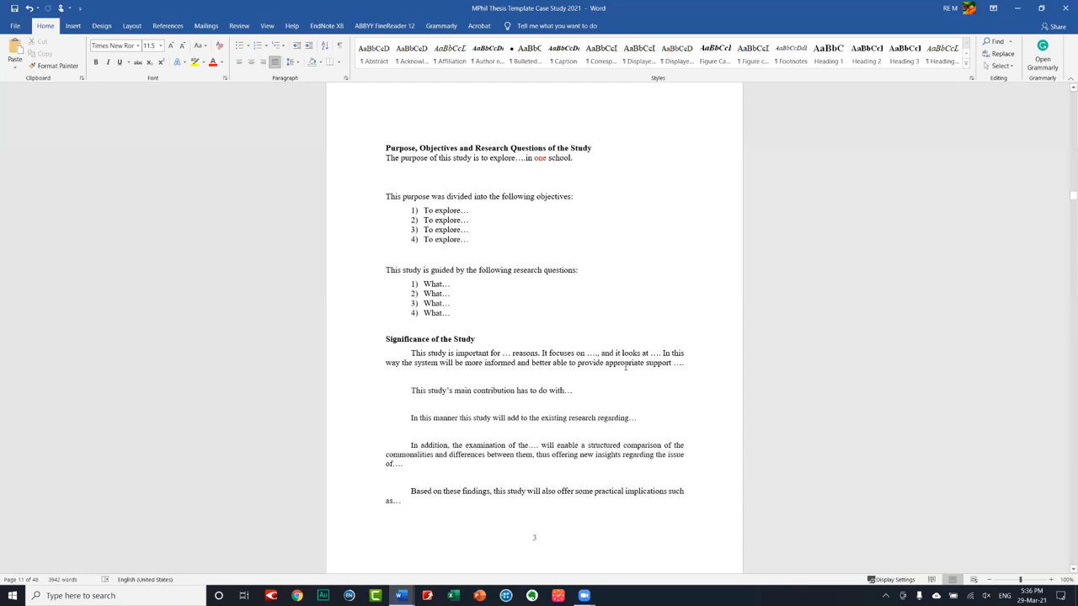
- Inspect the styles of the CHAPTER 2: LITERATURE REVIEW heading and its Introduction subheading
{"action": "scroll", "coordinate": [342, 363], "scroll_direction": "down", "scroll_amount": 3}
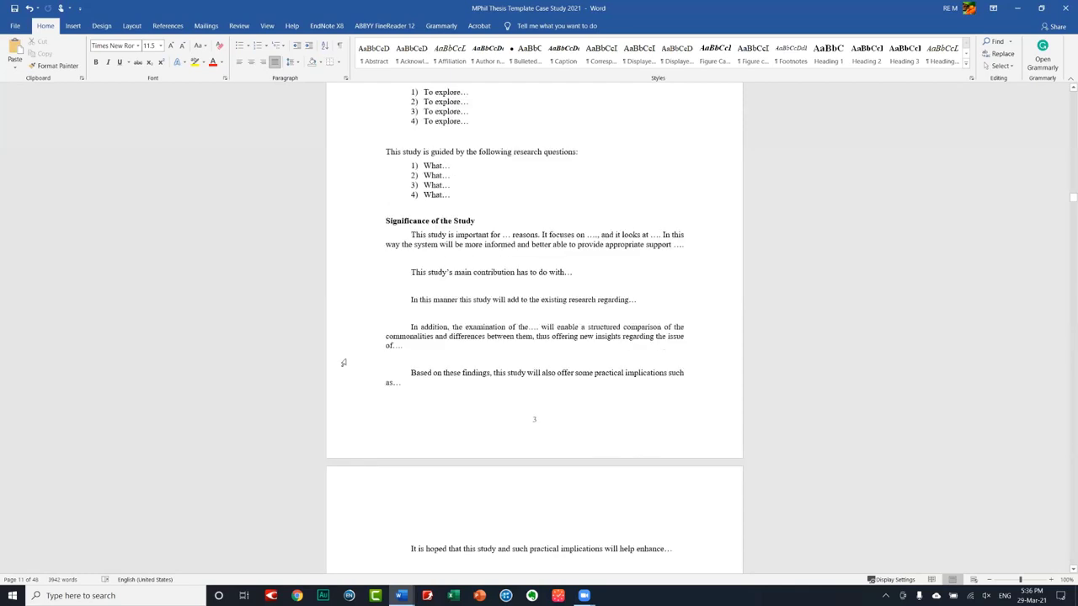
{"action": "scroll", "coordinate": [342, 362], "scroll_direction": "up", "scroll_amount": 2}
{"action": "scroll", "coordinate": [342, 362], "scroll_direction": "down", "scroll_amount": 15}
{"action": "triple_click", "coordinate": [402, 360]}
{"action": "double_click", "coordinate": [404, 353]}
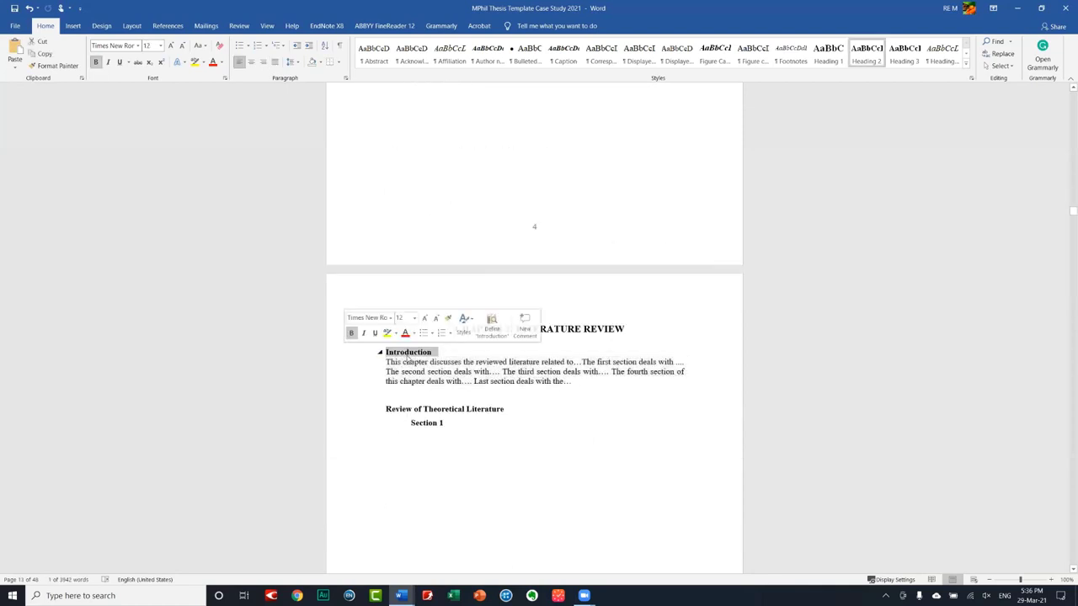
{"action": "left_click", "coordinate": [588, 328]}
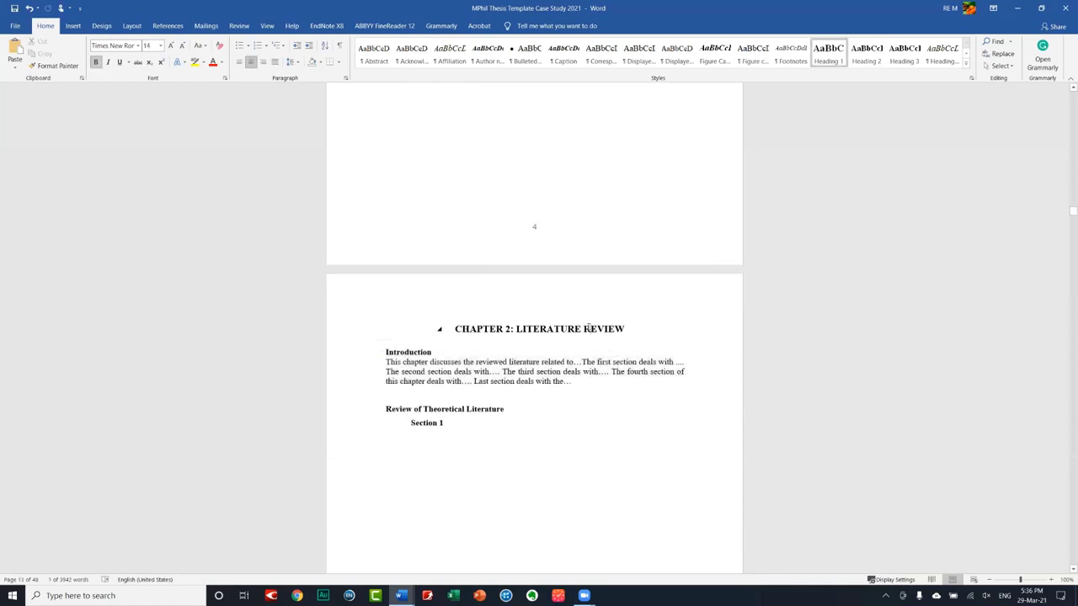
{"action": "triple_click", "coordinate": [588, 329]}
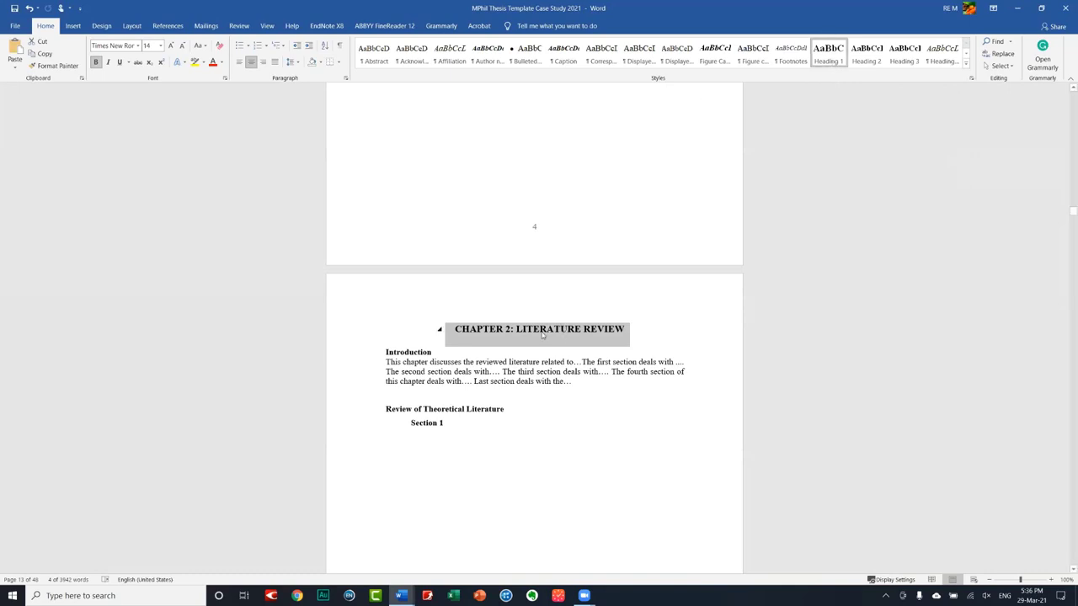
{"action": "left_click", "coordinate": [441, 332]}
{"action": "left_click_drag", "start_coordinate": [441, 332], "coordinate": [630, 330]}
{"action": "left_click", "coordinate": [401, 352]}
{"action": "double_click", "coordinate": [400, 352]}
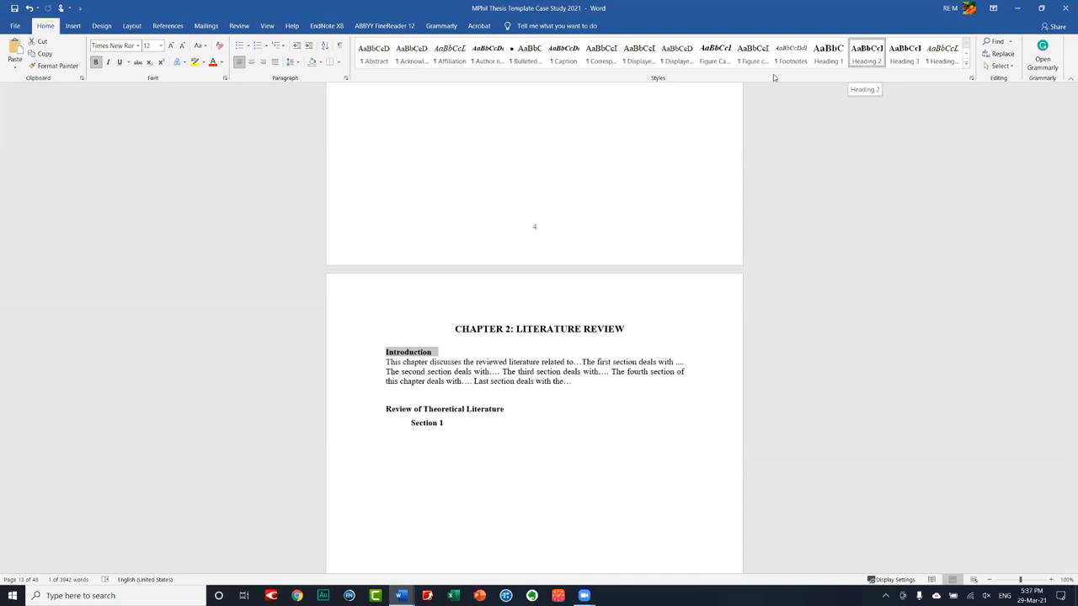
- Select the Chapter 2 introductory paragraph and browse the styles list without applying one
{"action": "left_click", "coordinate": [556, 369]}
{"action": "triple_click", "coordinate": [556, 369]}
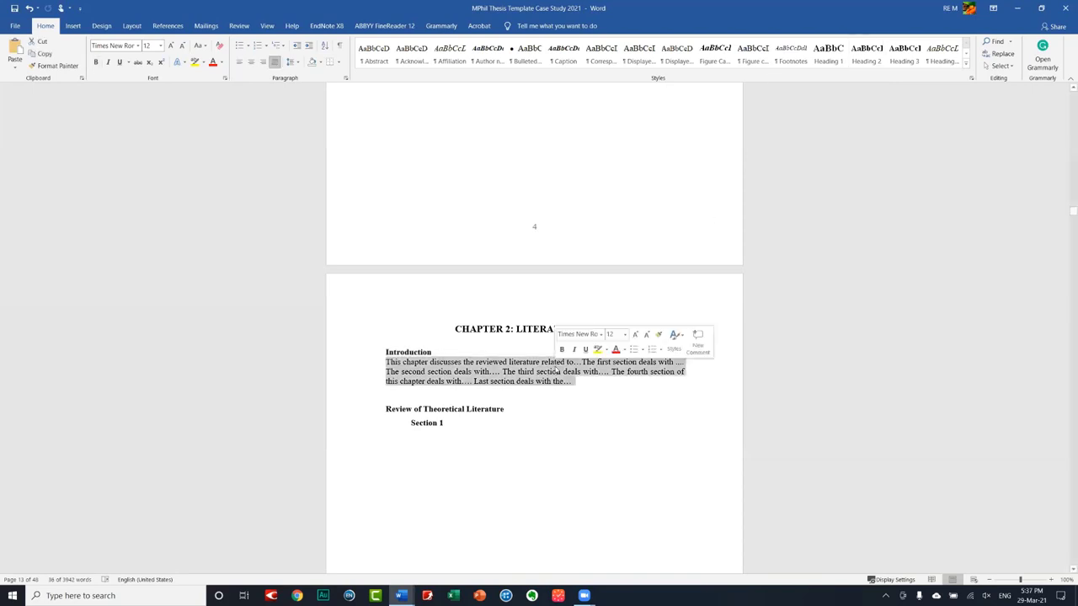
{"action": "left_click", "coordinate": [867, 52]}
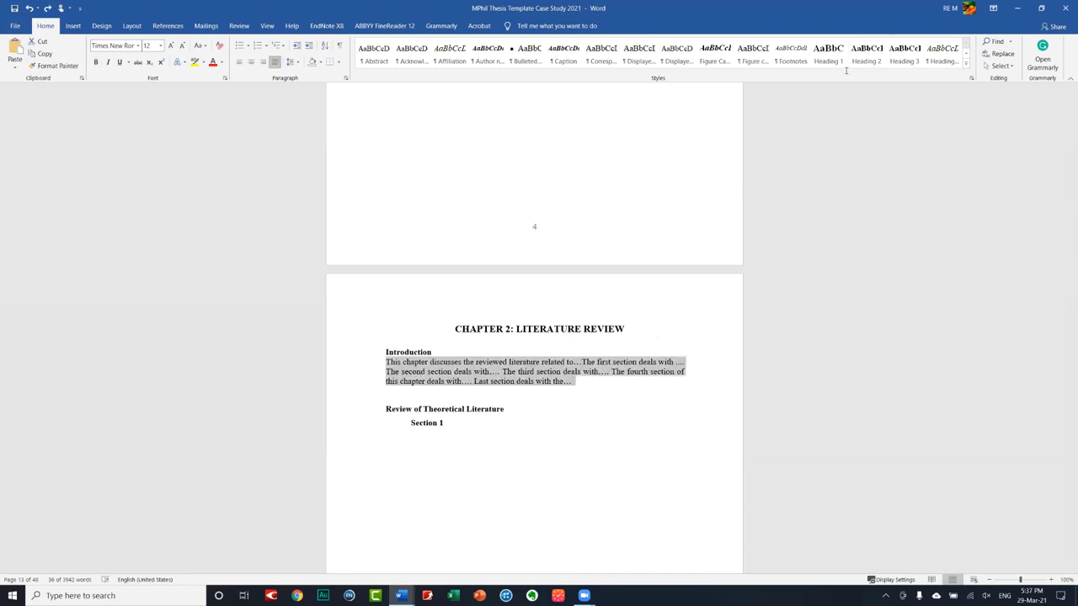
{"action": "left_click", "coordinate": [513, 391]}
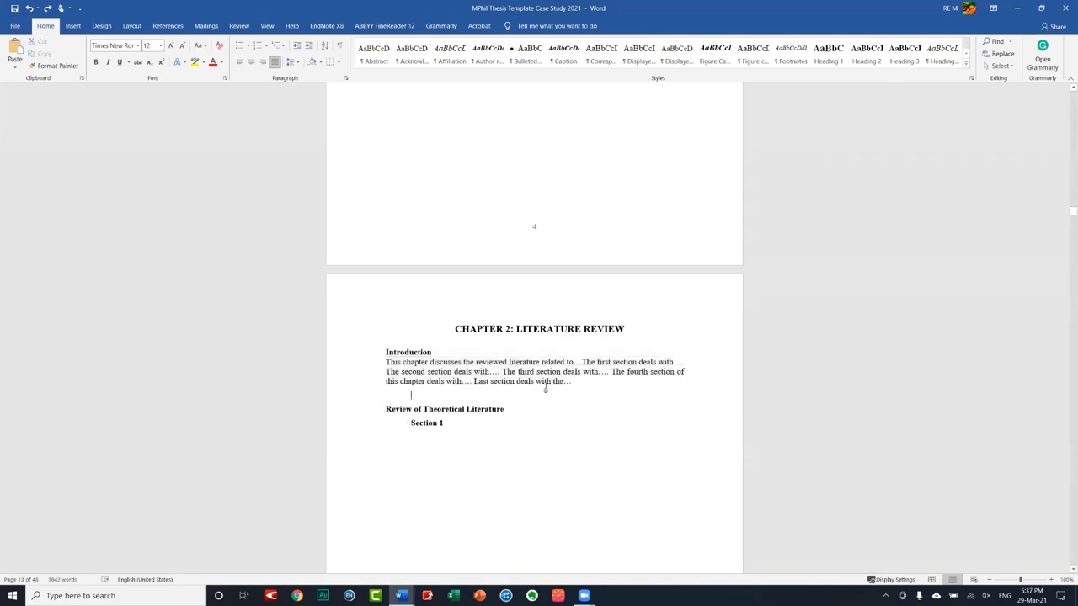
{"action": "triple_click", "coordinate": [538, 374]}
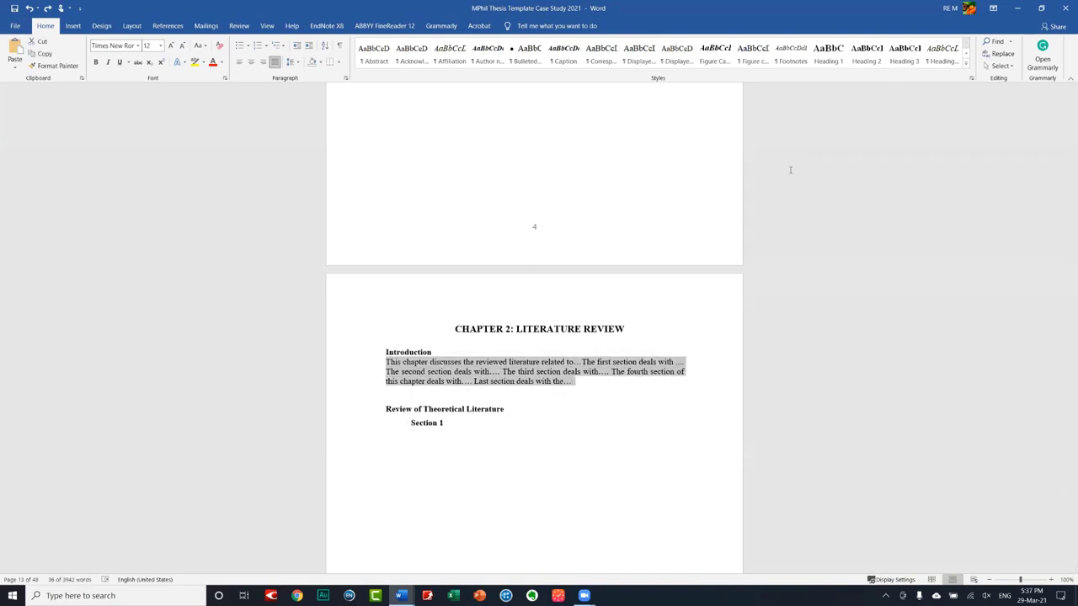
{"action": "left_click", "coordinate": [965, 67]}
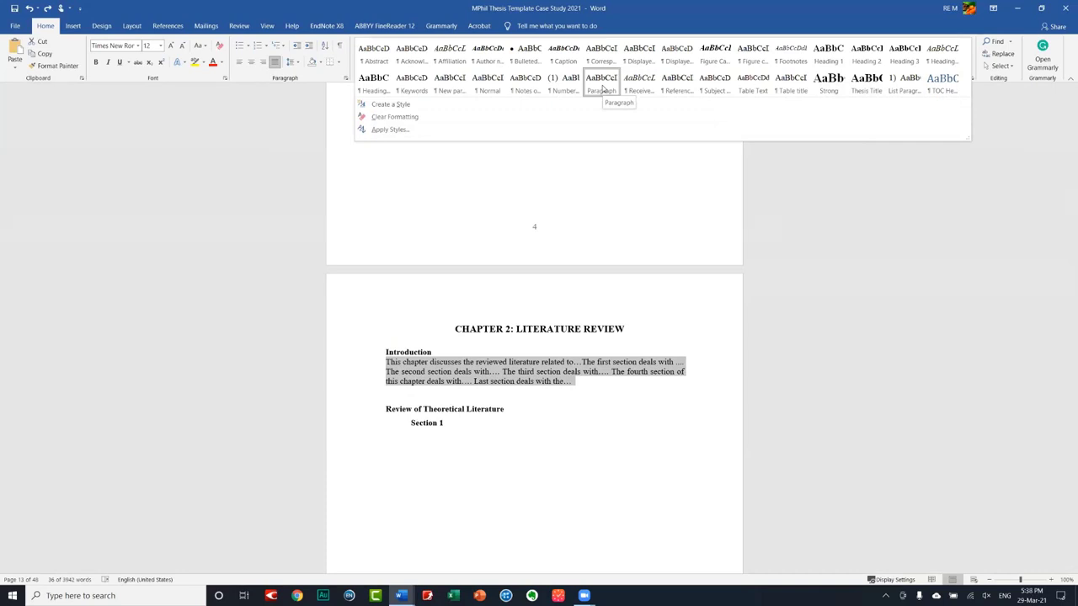
{"action": "left_click", "coordinate": [487, 501]}
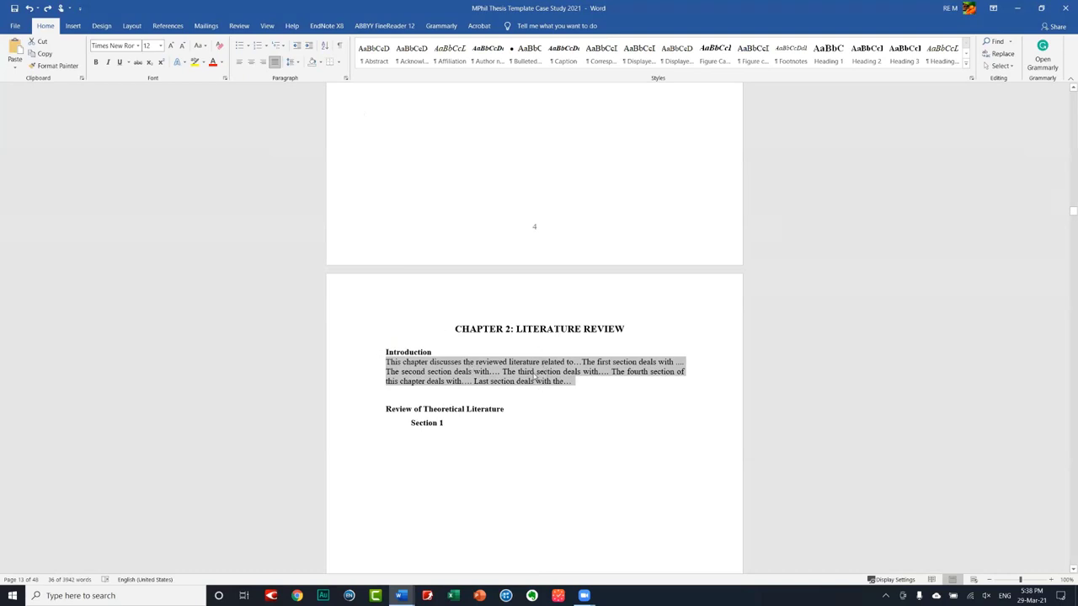
- Give the first Significance of the Study paragraph the Paragraph style, removing its indent
{"action": "scroll", "coordinate": [533, 373], "scroll_direction": "up", "scroll_amount": 3}
{"action": "scroll", "coordinate": [533, 373], "scroll_direction": "up", "scroll_amount": 3}
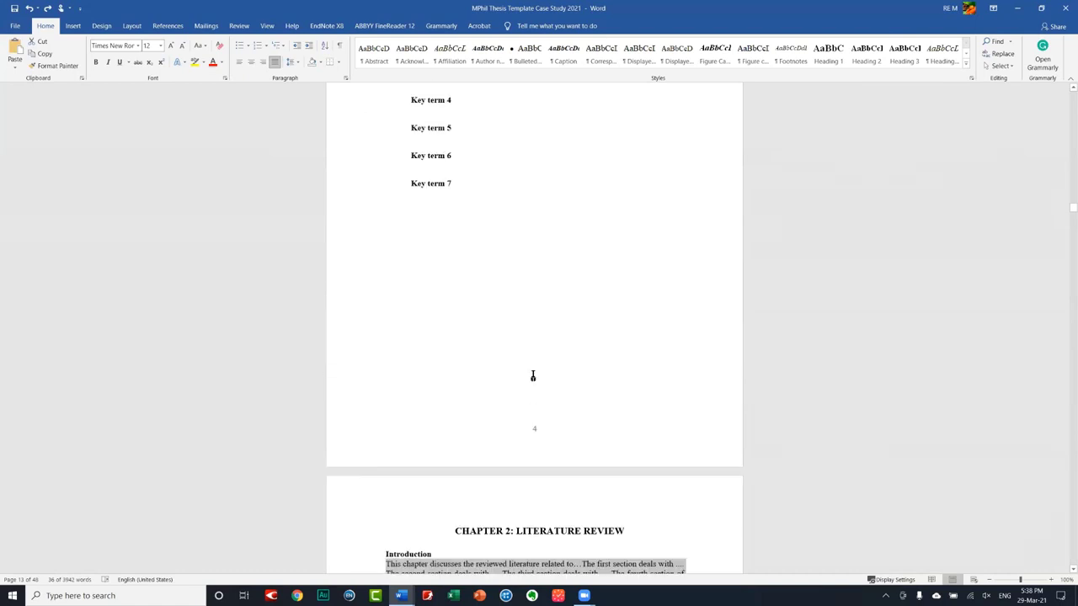
{"action": "scroll", "coordinate": [533, 373], "scroll_direction": "up", "scroll_amount": 3}
{"action": "scroll", "coordinate": [533, 373], "scroll_direction": "up", "scroll_amount": 5}
{"action": "scroll", "coordinate": [533, 373], "scroll_direction": "up", "scroll_amount": 4}
{"action": "scroll", "coordinate": [533, 378], "scroll_direction": "up", "scroll_amount": 3}
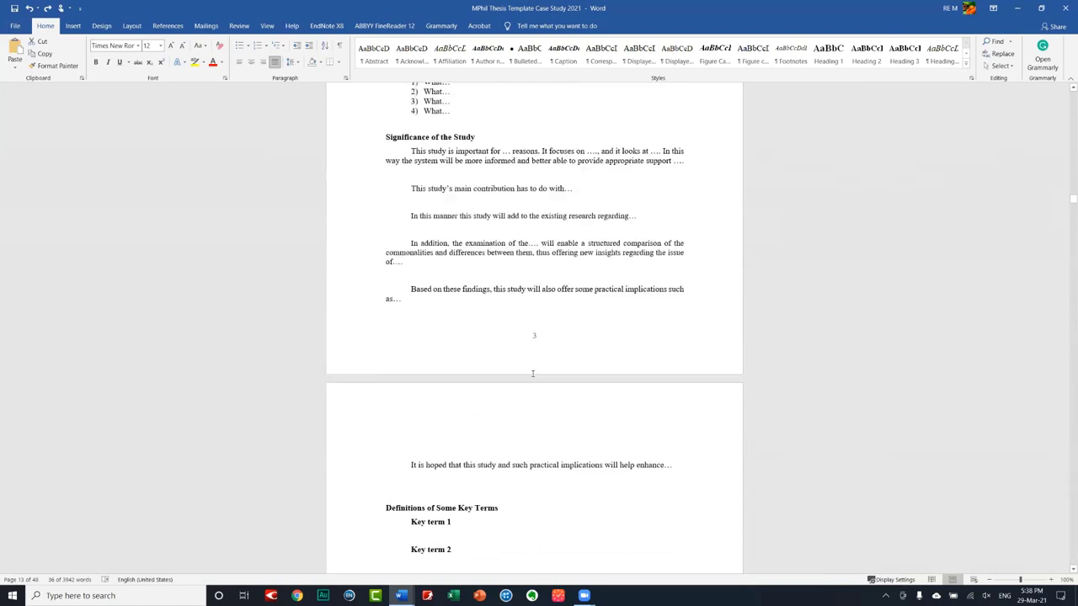
{"action": "scroll", "coordinate": [532, 378], "scroll_direction": "up", "scroll_amount": 4}
{"action": "scroll", "coordinate": [459, 358], "scroll_direction": "down", "scroll_amount": 1}
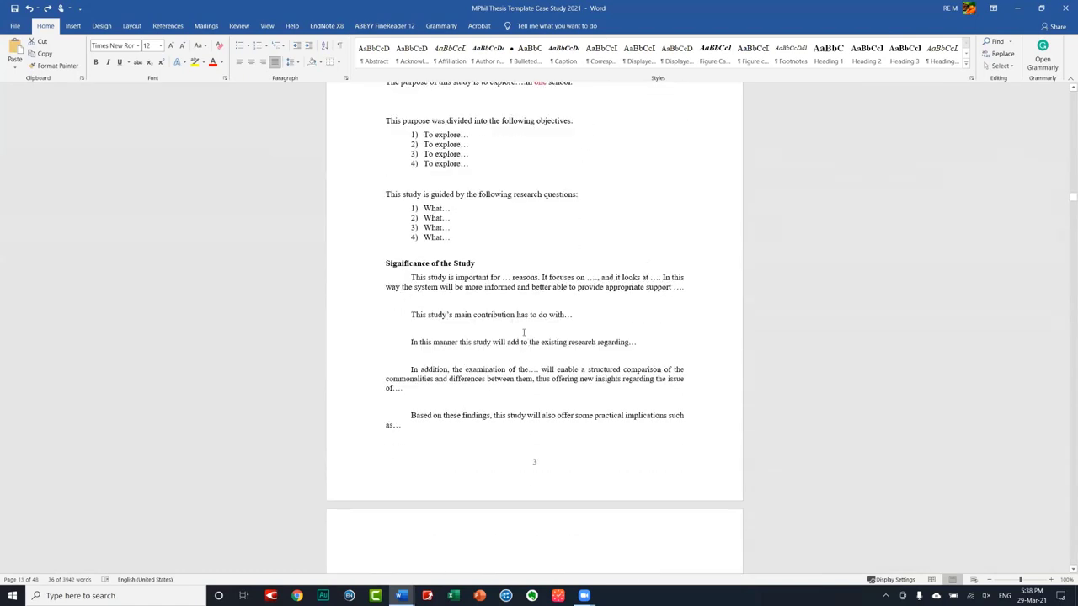
{"action": "left_click", "coordinate": [466, 288]}
{"action": "left_click_drag", "start_coordinate": [411, 277], "coordinate": [685, 287]}
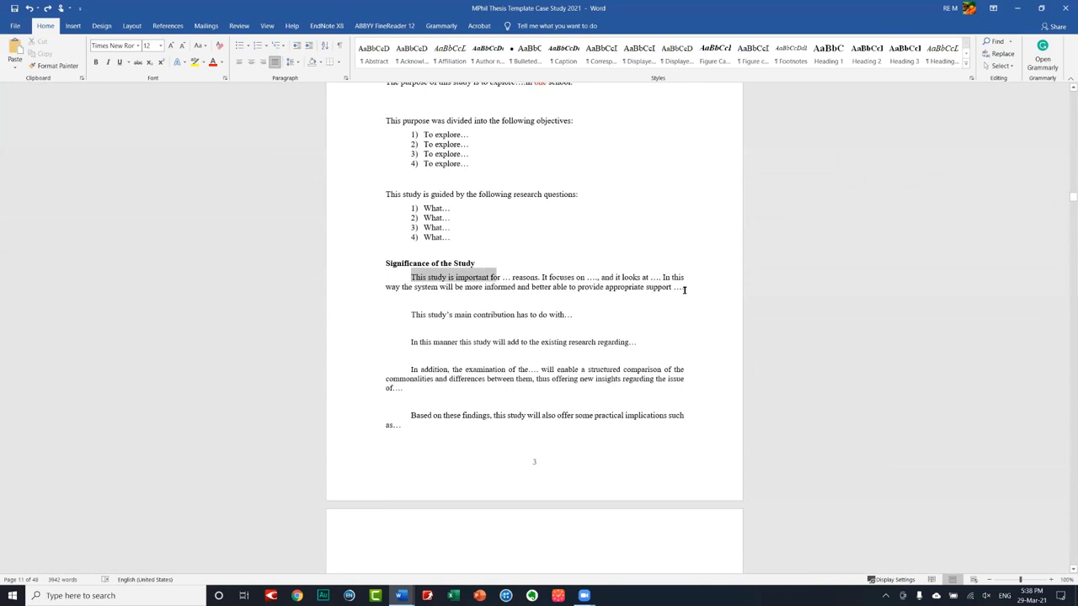
{"action": "left_click", "coordinate": [966, 73]}
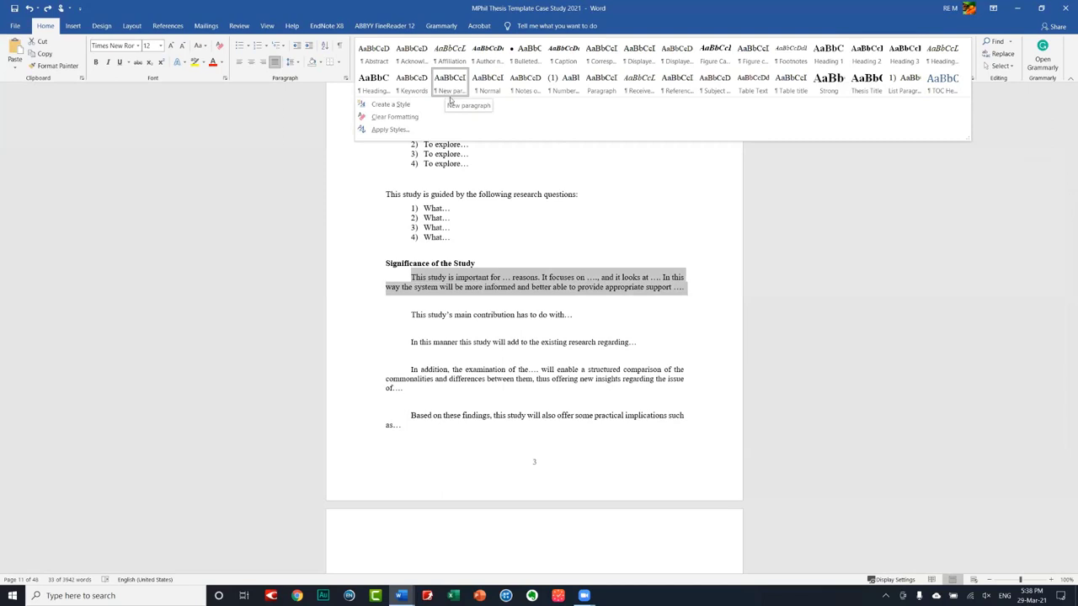
{"action": "left_click", "coordinate": [601, 81]}
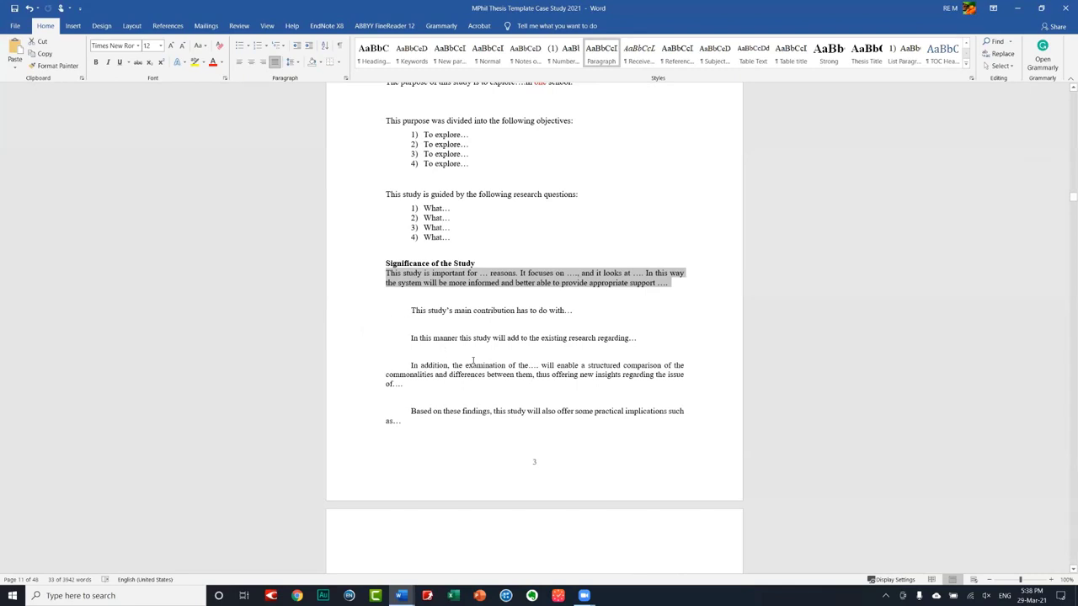
{"action": "scroll", "coordinate": [472, 360], "scroll_direction": "up", "scroll_amount": 2}
{"action": "scroll", "coordinate": [472, 360], "scroll_direction": "up", "scroll_amount": 1}
{"action": "scroll", "coordinate": [471, 361], "scroll_direction": "up", "scroll_amount": 1}
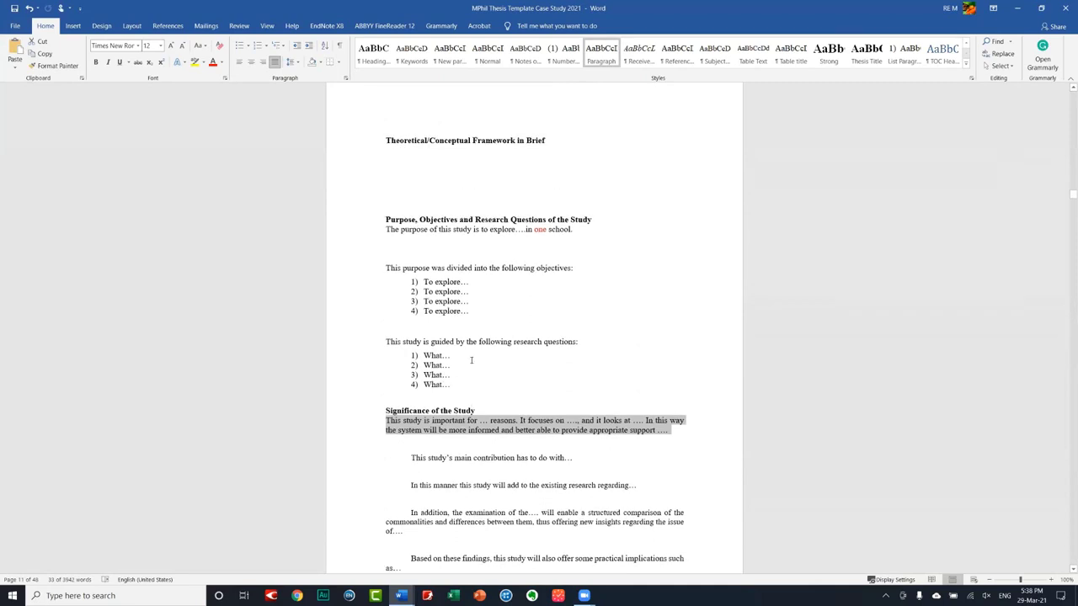
{"action": "scroll", "coordinate": [472, 360], "scroll_direction": "up", "scroll_amount": 2}
{"action": "scroll", "coordinate": [472, 360], "scroll_direction": "up", "scroll_amount": 3}
{"action": "scroll", "coordinate": [471, 360], "scroll_direction": "up", "scroll_amount": 6}
{"action": "scroll", "coordinate": [471, 360], "scroll_direction": "up", "scroll_amount": 4}
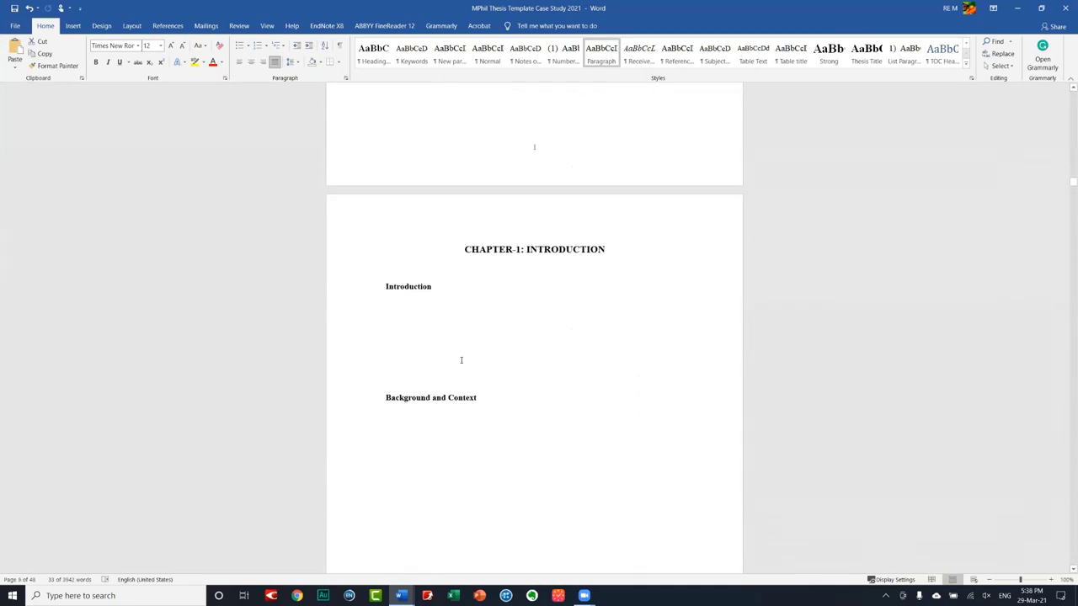
{"action": "scroll", "coordinate": [459, 355], "scroll_direction": "down", "scroll_amount": 3}
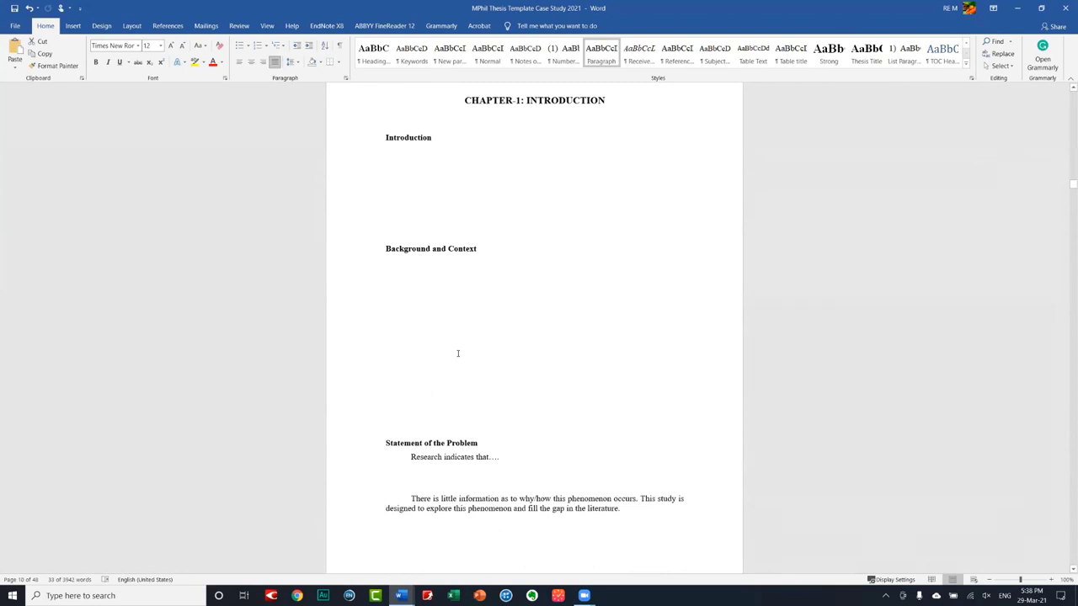
{"action": "scroll", "coordinate": [457, 353], "scroll_direction": "up", "scroll_amount": 3}
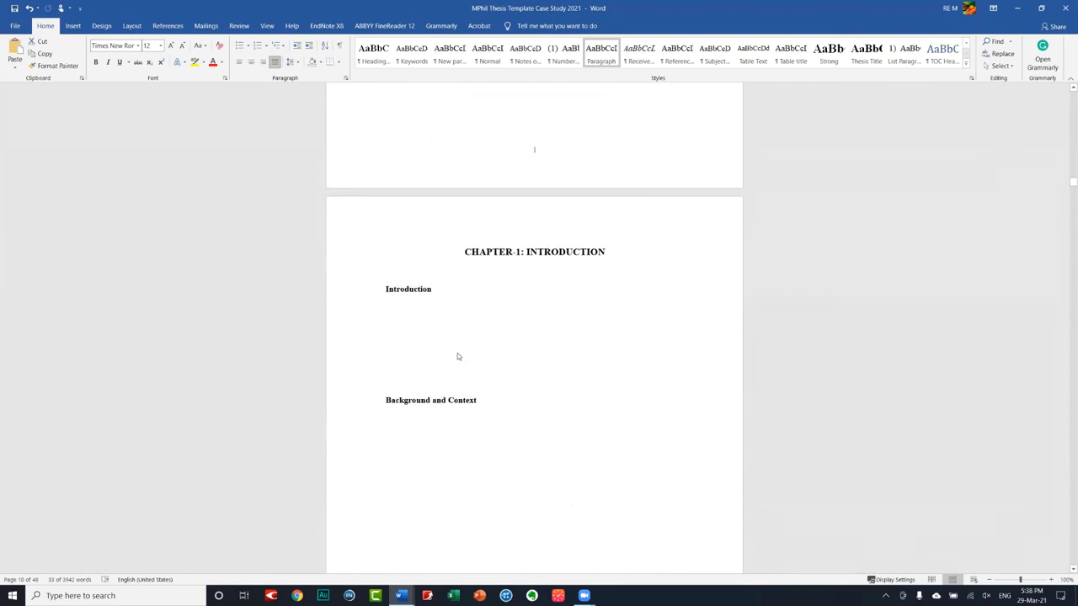
{"action": "scroll", "coordinate": [458, 353], "scroll_direction": "up", "scroll_amount": 4}
{"action": "scroll", "coordinate": [457, 353], "scroll_direction": "up", "scroll_amount": 4}
{"action": "scroll", "coordinate": [457, 353], "scroll_direction": "up", "scroll_amount": 4}
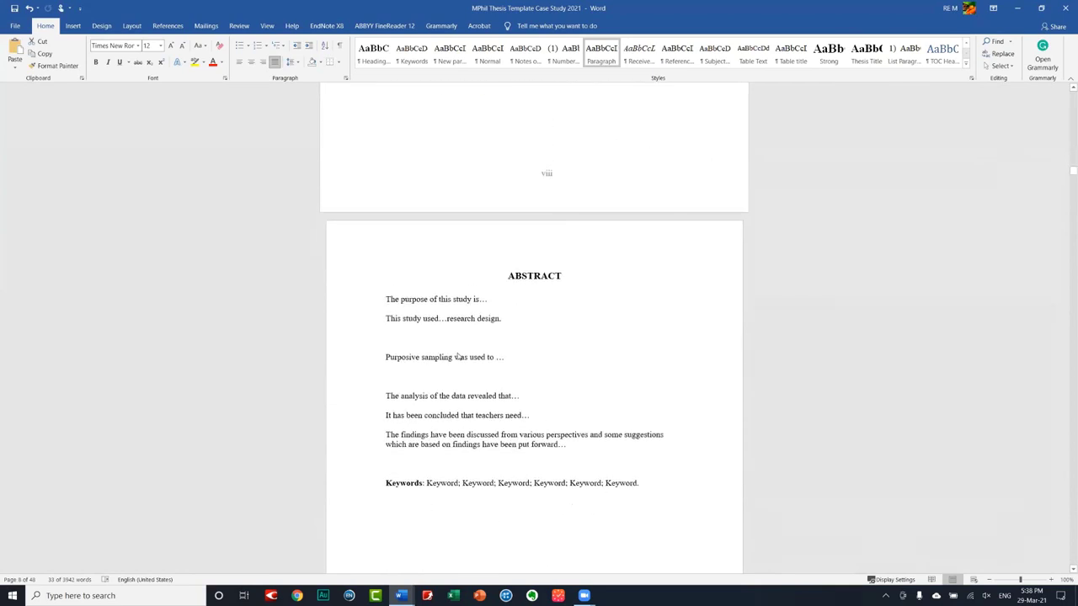
{"action": "scroll", "coordinate": [457, 353], "scroll_direction": "up", "scroll_amount": 2}
{"action": "scroll", "coordinate": [457, 353], "scroll_direction": "down", "scroll_amount": 4}
{"action": "scroll", "coordinate": [1064, 303], "scroll_direction": "down", "scroll_amount": 8}
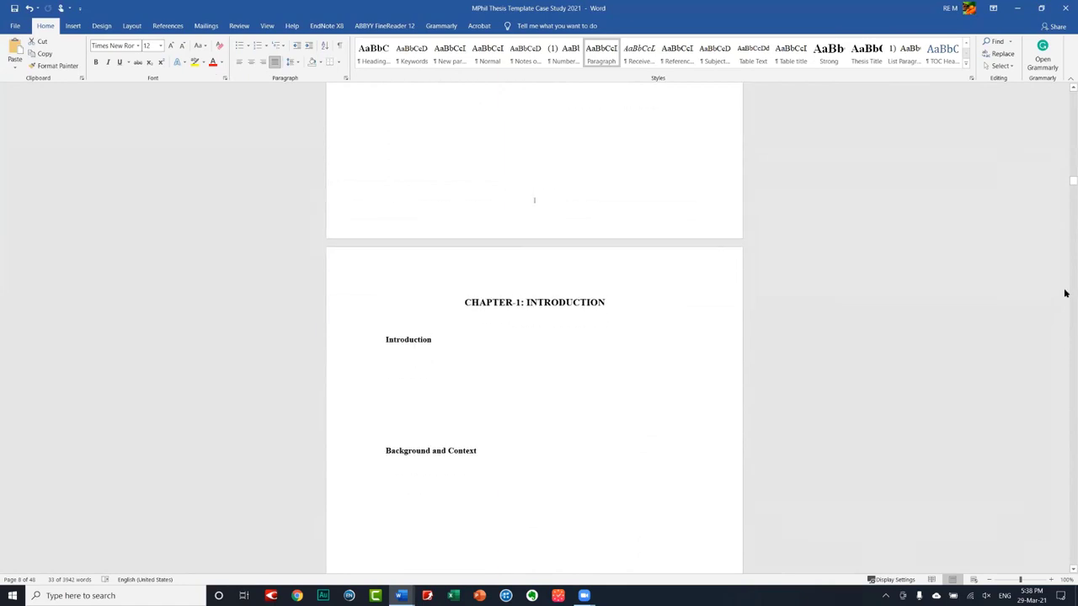
{"action": "scroll", "coordinate": [1064, 293], "scroll_direction": "down", "scroll_amount": 7}
{"action": "scroll", "coordinate": [1065, 293], "scroll_direction": "down", "scroll_amount": 2}
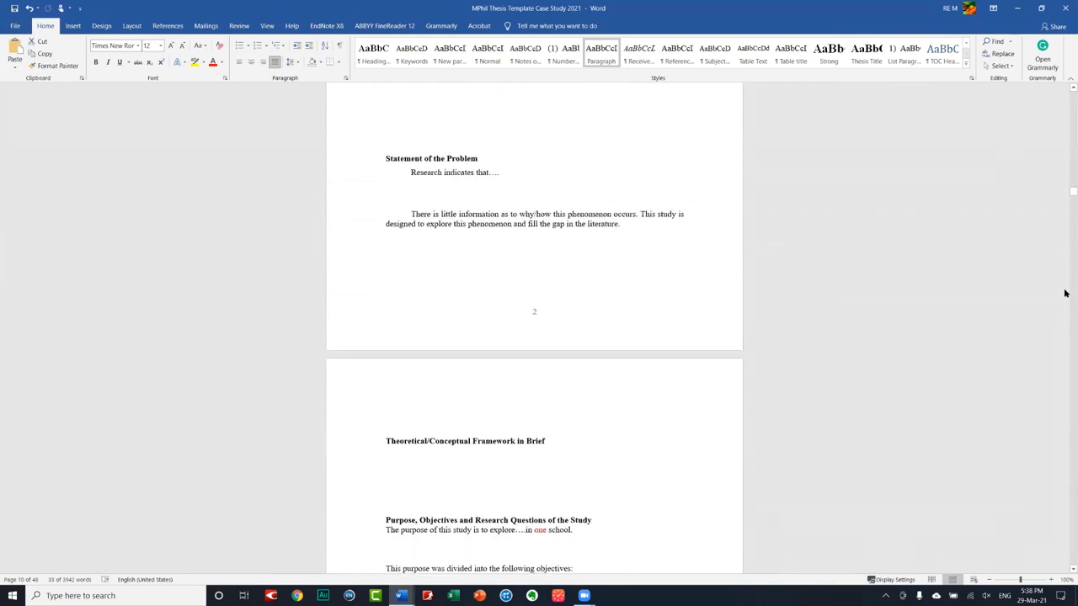
{"action": "scroll", "coordinate": [1064, 293], "scroll_direction": "down", "scroll_amount": 10}
{"action": "scroll", "coordinate": [1064, 292], "scroll_direction": "down", "scroll_amount": 9}
{"action": "scroll", "coordinate": [1065, 293], "scroll_direction": "down", "scroll_amount": 5}
{"action": "scroll", "coordinate": [1064, 293], "scroll_direction": "down", "scroll_amount": 1}
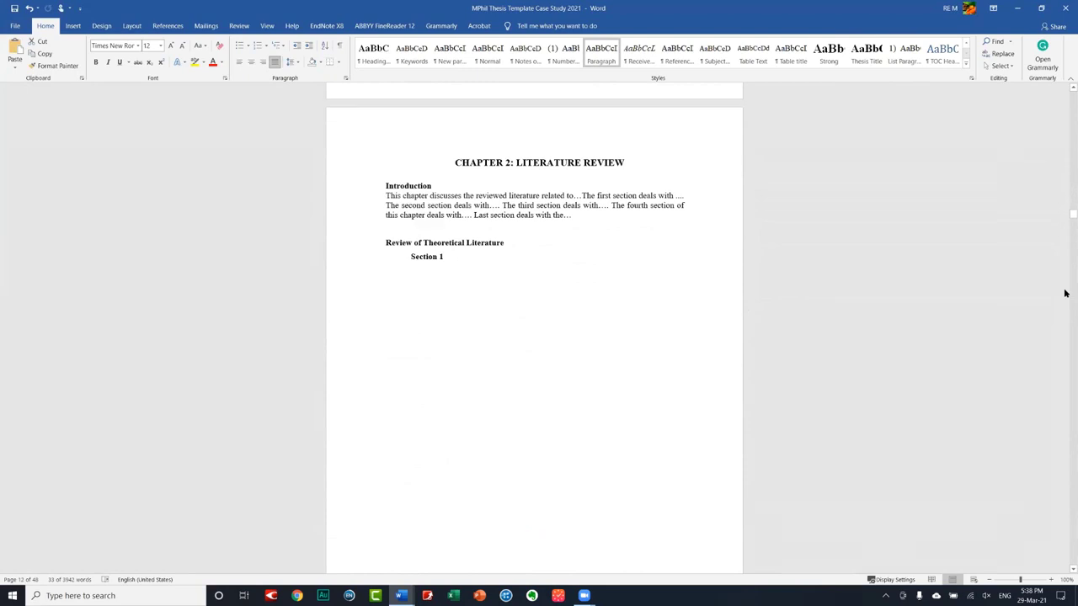
{"action": "scroll", "coordinate": [1064, 293], "scroll_direction": "down", "scroll_amount": 5}
{"action": "scroll", "coordinate": [1064, 293], "scroll_direction": "down", "scroll_amount": 5}
{"action": "scroll", "coordinate": [1064, 293], "scroll_direction": "down", "scroll_amount": 5}
{"action": "scroll", "coordinate": [1064, 293], "scroll_direction": "down", "scroll_amount": 3}
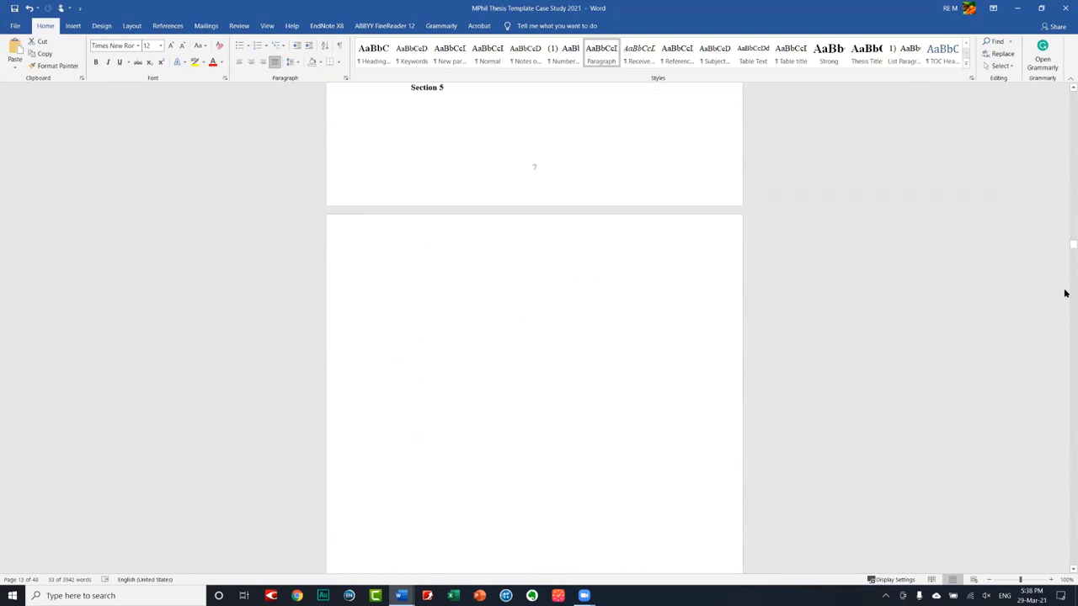
{"action": "scroll", "coordinate": [1064, 293], "scroll_direction": "down", "scroll_amount": 3}
{"action": "scroll", "coordinate": [1064, 293], "scroll_direction": "down", "scroll_amount": 10}
{"action": "scroll", "coordinate": [507, 375], "scroll_direction": "up", "scroll_amount": 1}
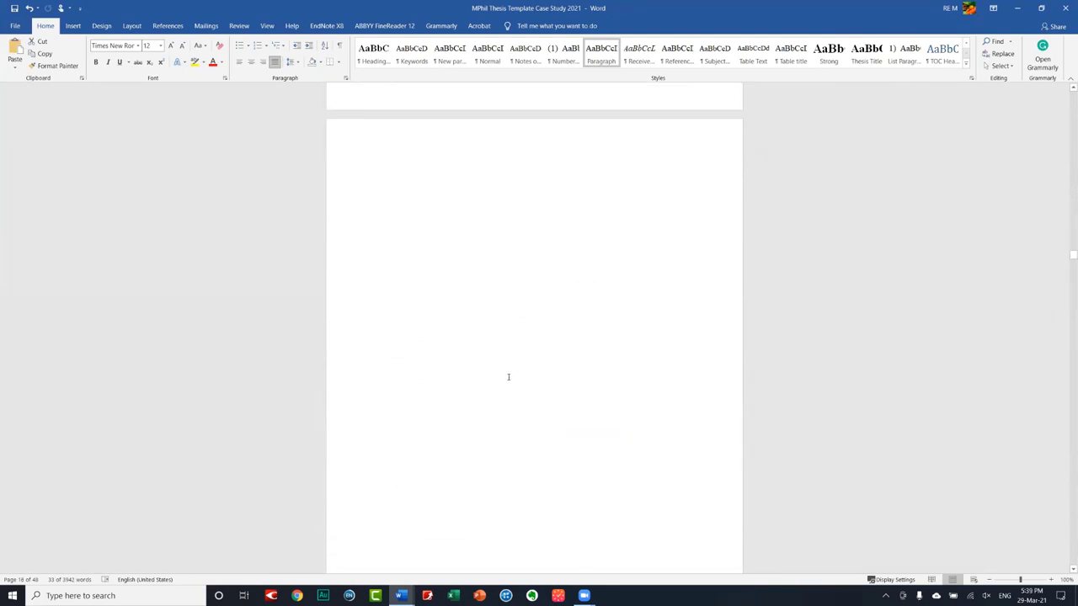
{"action": "scroll", "coordinate": [507, 379], "scroll_direction": "up", "scroll_amount": 4}
{"action": "scroll", "coordinate": [508, 380], "scroll_direction": "up", "scroll_amount": 2}
- Apply the Paragraph style to the International Context body paragraph to drop its indent
{"action": "triple_click", "coordinate": [447, 306]}
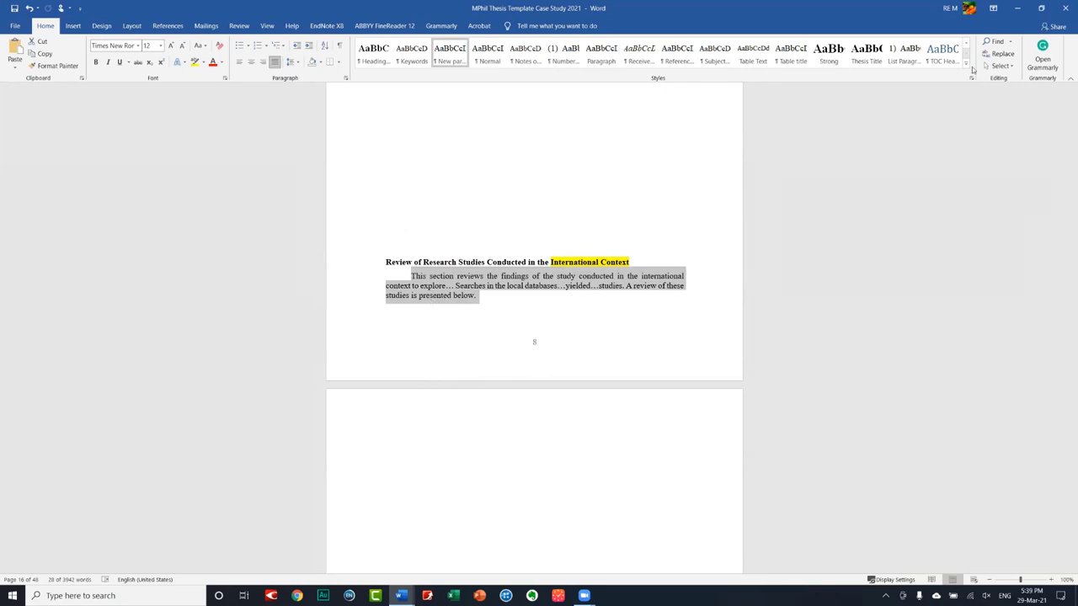
{"action": "left_click", "coordinate": [966, 67]}
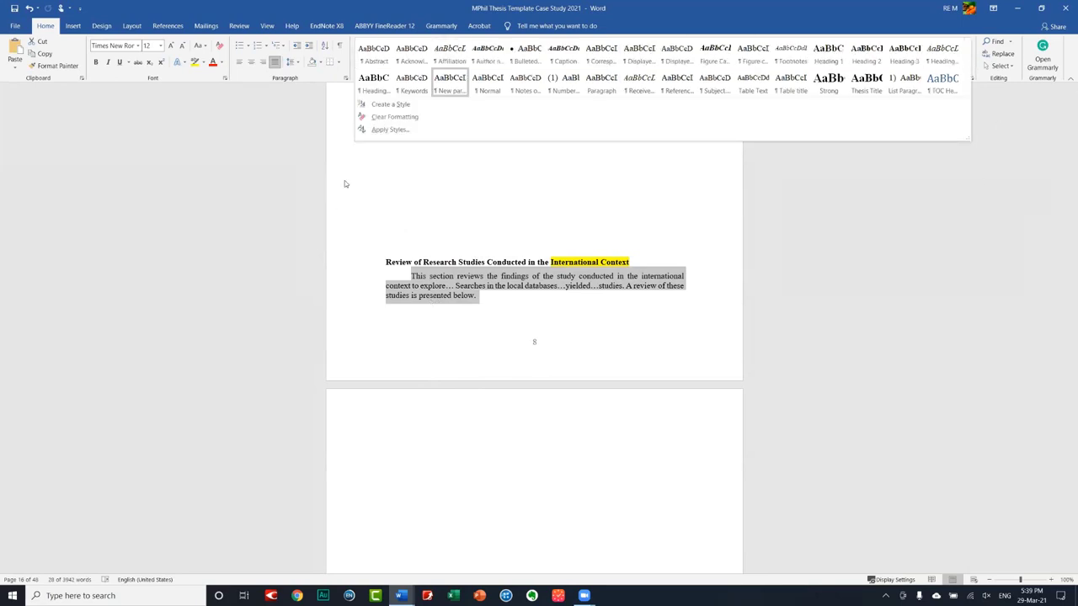
{"action": "left_click", "coordinate": [600, 82]}
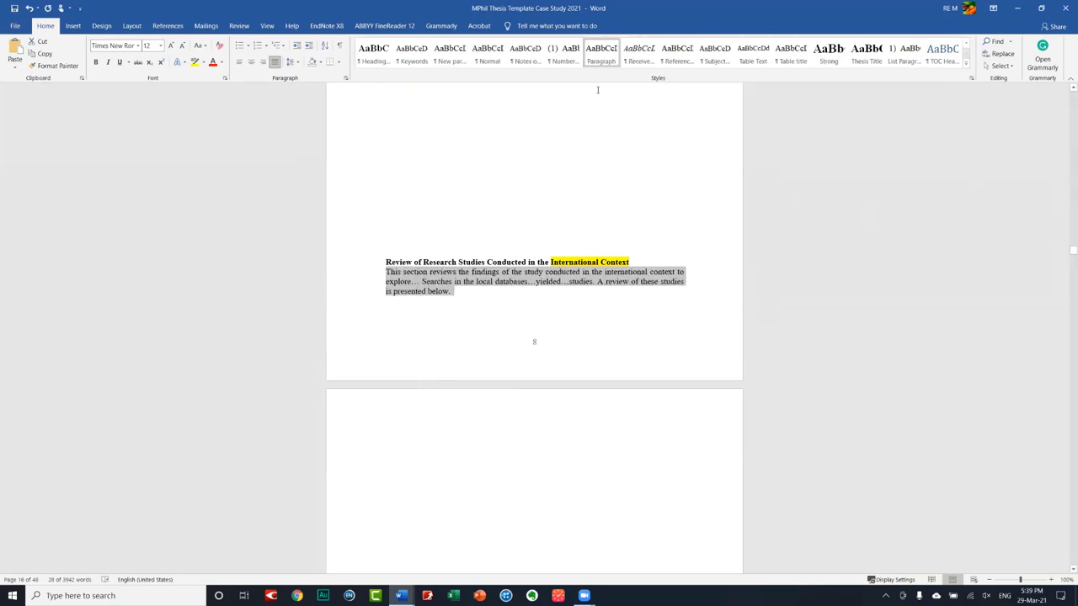
- Type a line of test text below the paragraph and remove the empty line above it
{"action": "left_click", "coordinate": [411, 318]}
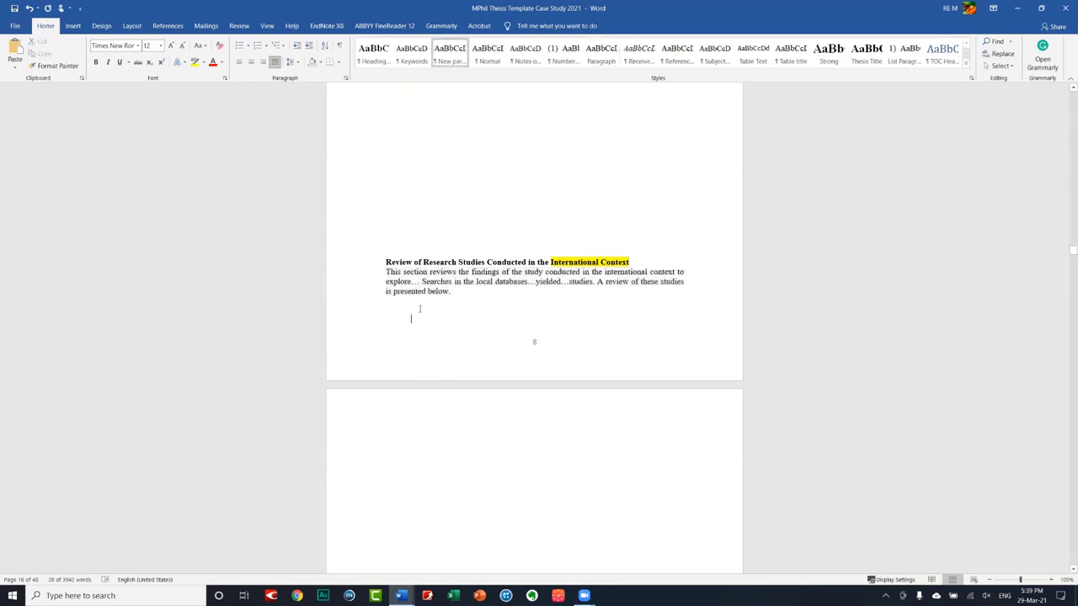
{"action": "type", "text": "cbnbmnm.jk.kl "}
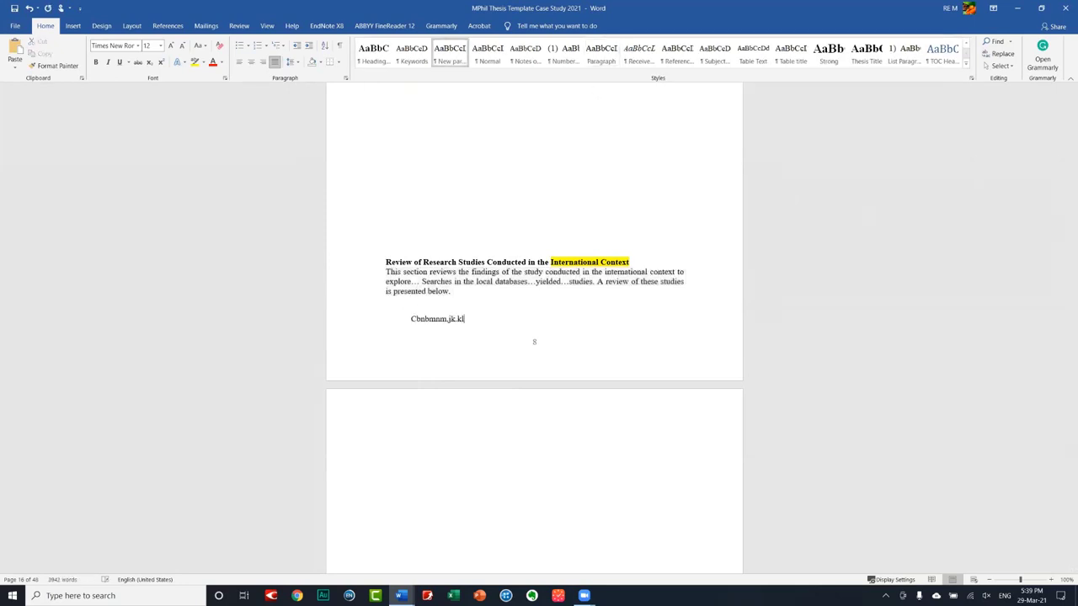
{"action": "type", "text": "fdtguk.jyh,hy,h,"}
{"action": "left_click", "coordinate": [351, 319]}
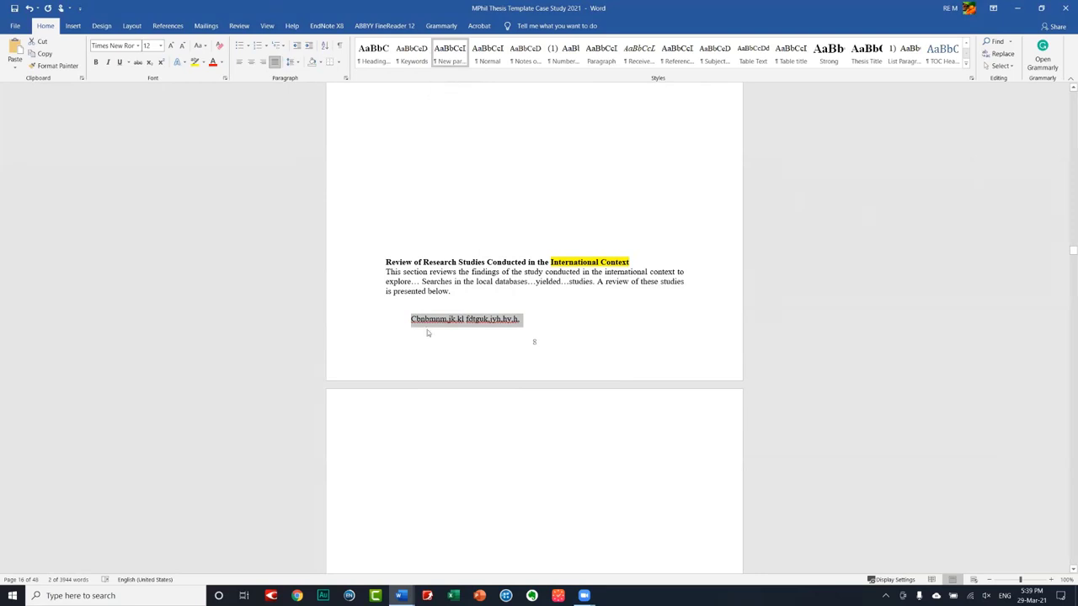
{"action": "left_click", "coordinate": [422, 305]}
{"action": "key", "text": "BackSpace"}
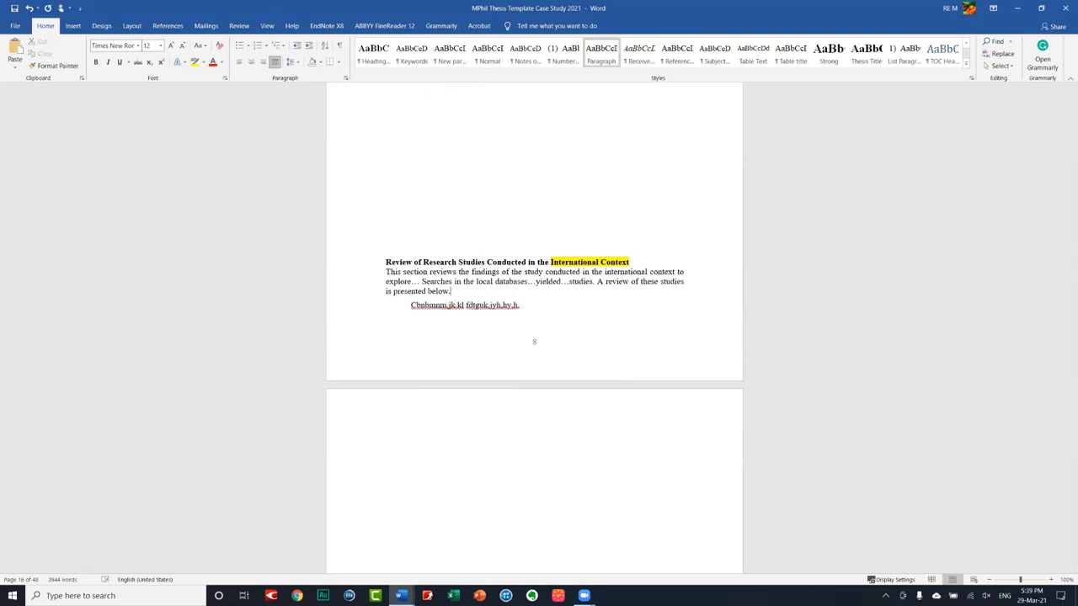
- Extend the test text, then scroll down to the Pakistani Context section
{"action": "left_click", "coordinate": [540, 308]}
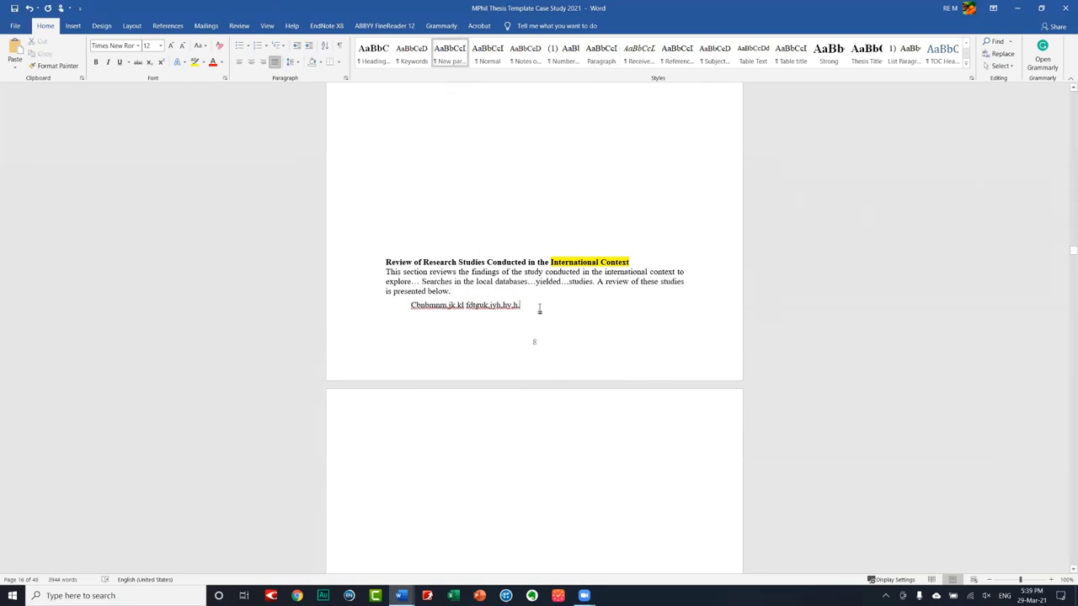
{"action": "type", "text": " bbgnmghmh gb d"}
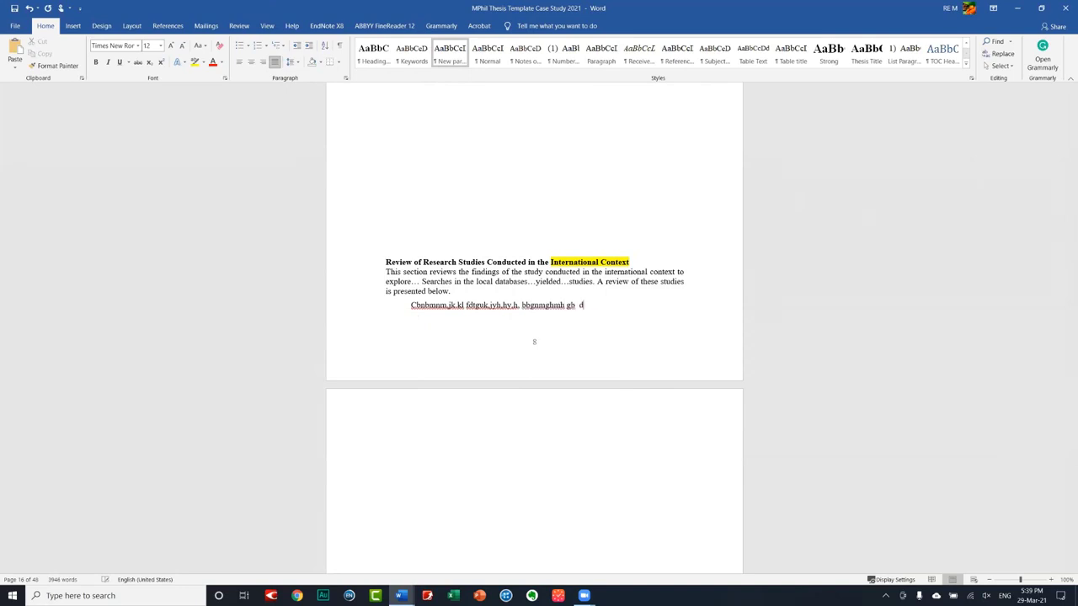
{"action": "type", "text": "fvweghjymnsfv fswgwshs"}
{"action": "type", "text": "vdv"}
{"action": "type", "text": "fsdfsvdv"}
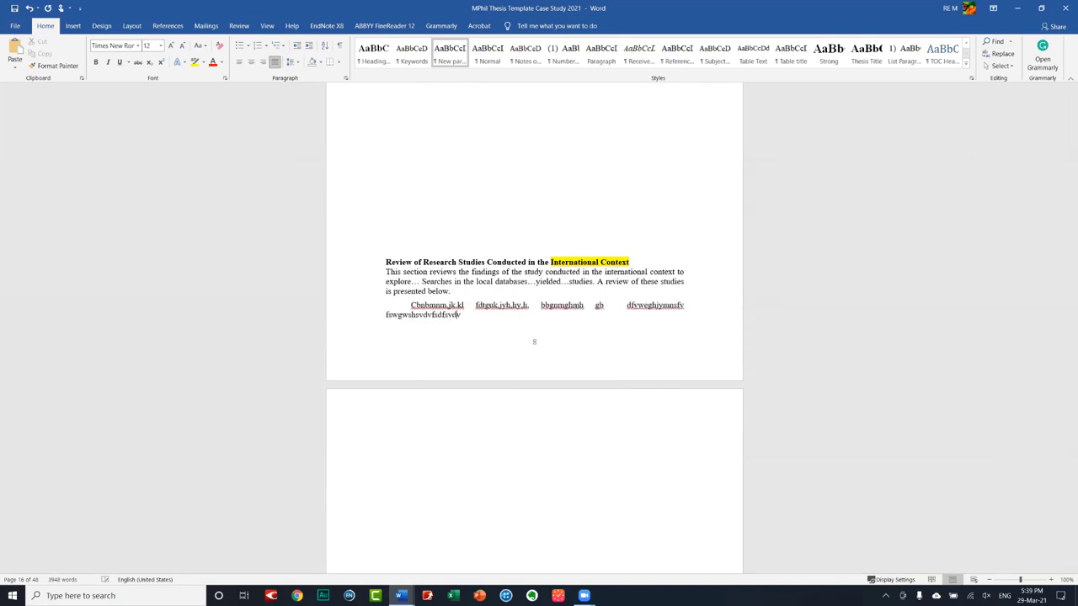
{"action": "type", "text": "vvcbvd cvehdnhb"}
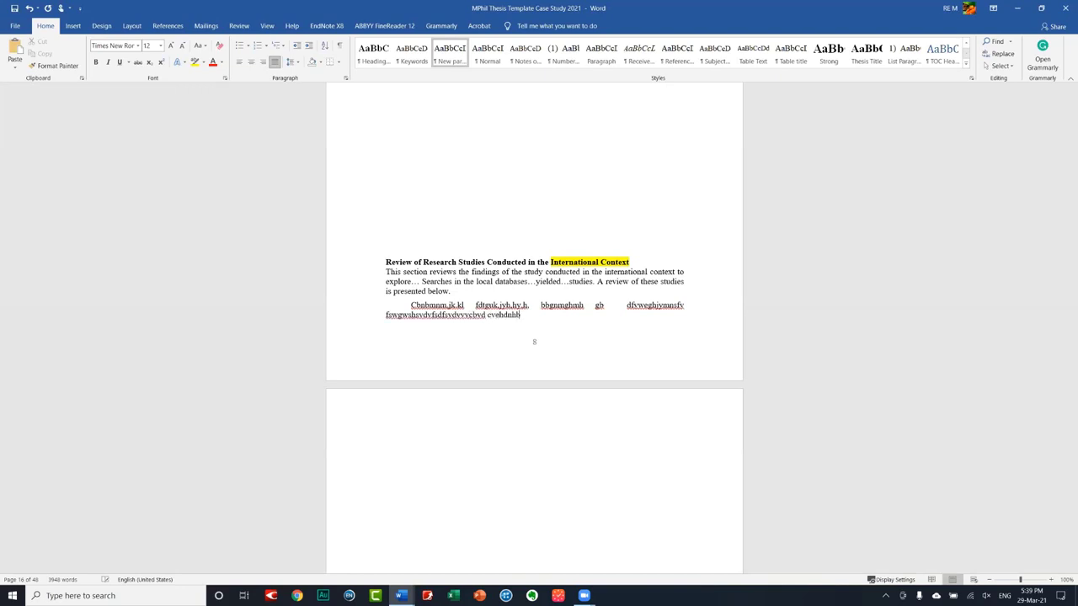
{"action": "type", "text": "fsb vsrwebhdaz "}
{"action": "type", "text": "fvswgdehnb "}
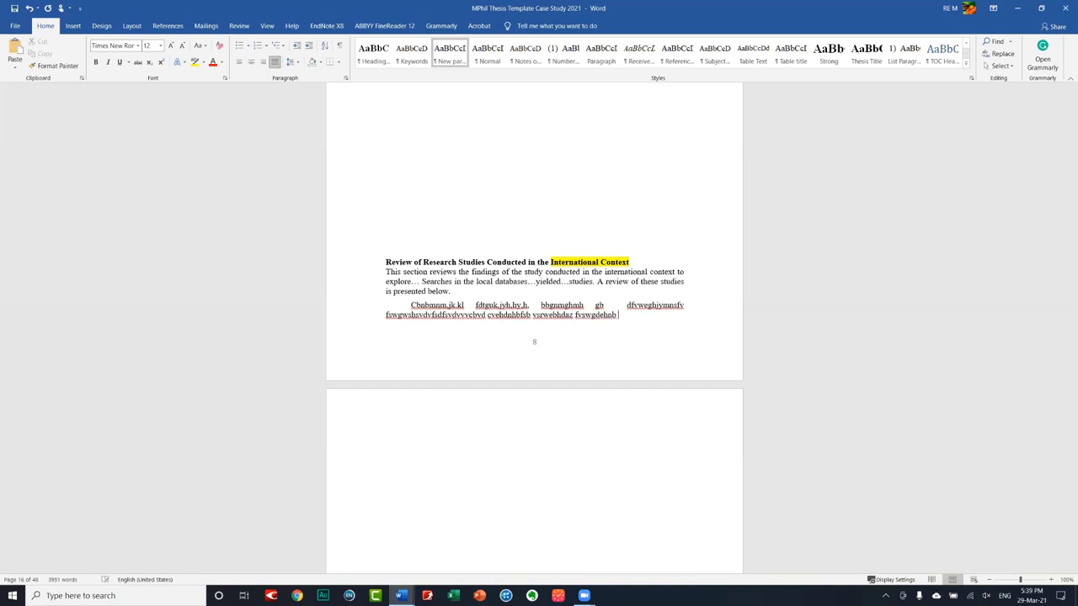
{"action": "type", "text": "sfwgwejnb"}
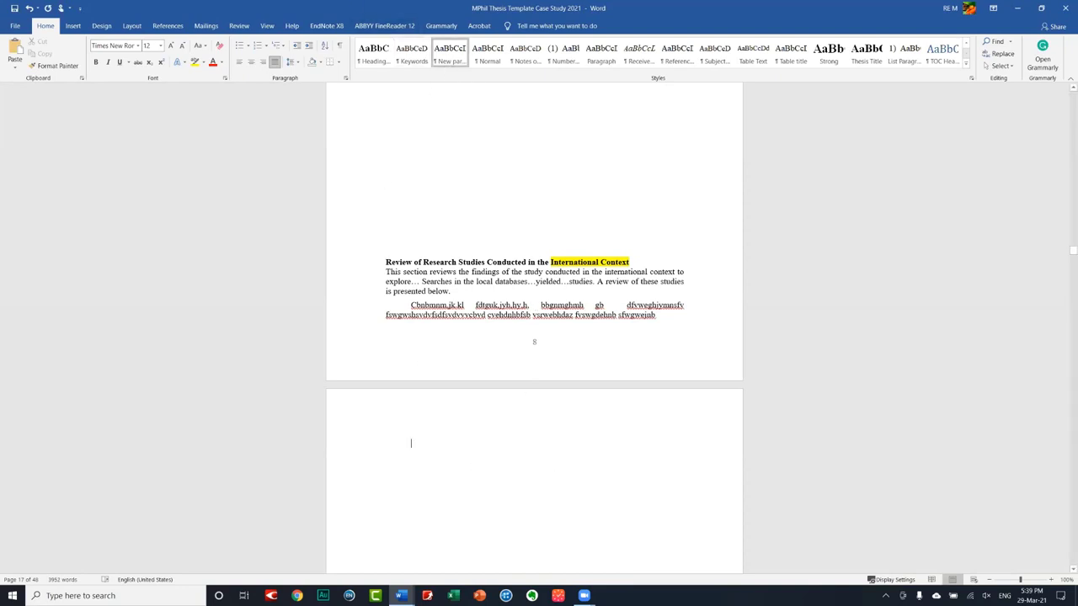
{"action": "type", "text": "dgtgjtkkk"}
{"action": "left_click", "coordinate": [411, 304]}
{"action": "left_click", "coordinate": [384, 308]}
{"action": "left_click", "coordinate": [387, 308]}
{"action": "scroll", "coordinate": [476, 357], "scroll_direction": "down", "scroll_amount": 3}
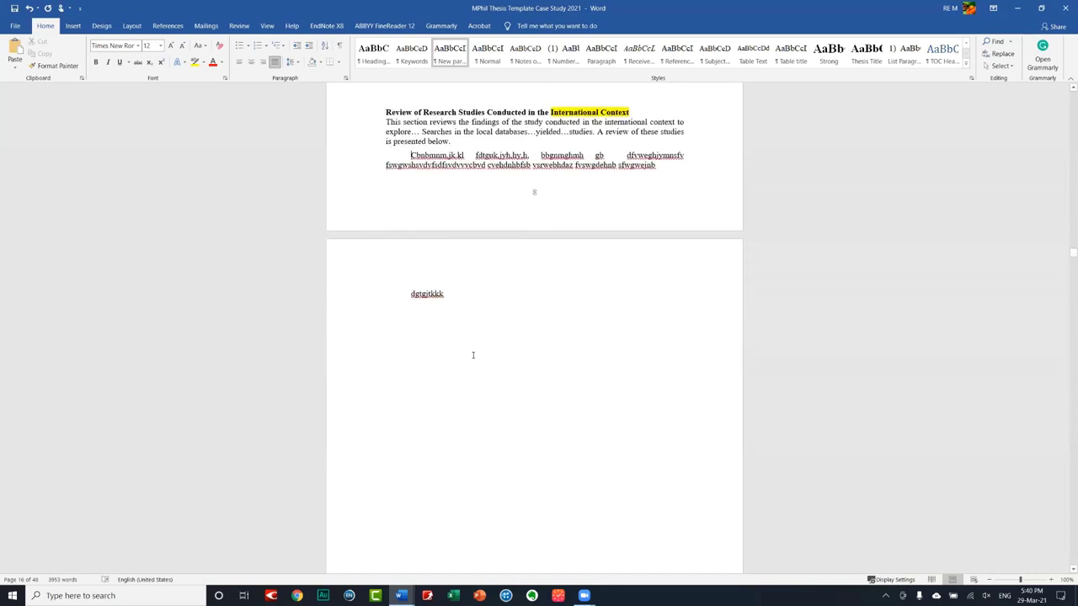
{"action": "scroll", "coordinate": [472, 352], "scroll_direction": "down", "scroll_amount": 7}
{"action": "scroll", "coordinate": [468, 349], "scroll_direction": "down", "scroll_amount": 1}
{"action": "scroll", "coordinate": [467, 347], "scroll_direction": "down", "scroll_amount": 1}
{"action": "scroll", "coordinate": [468, 348], "scroll_direction": "down", "scroll_amount": 3}
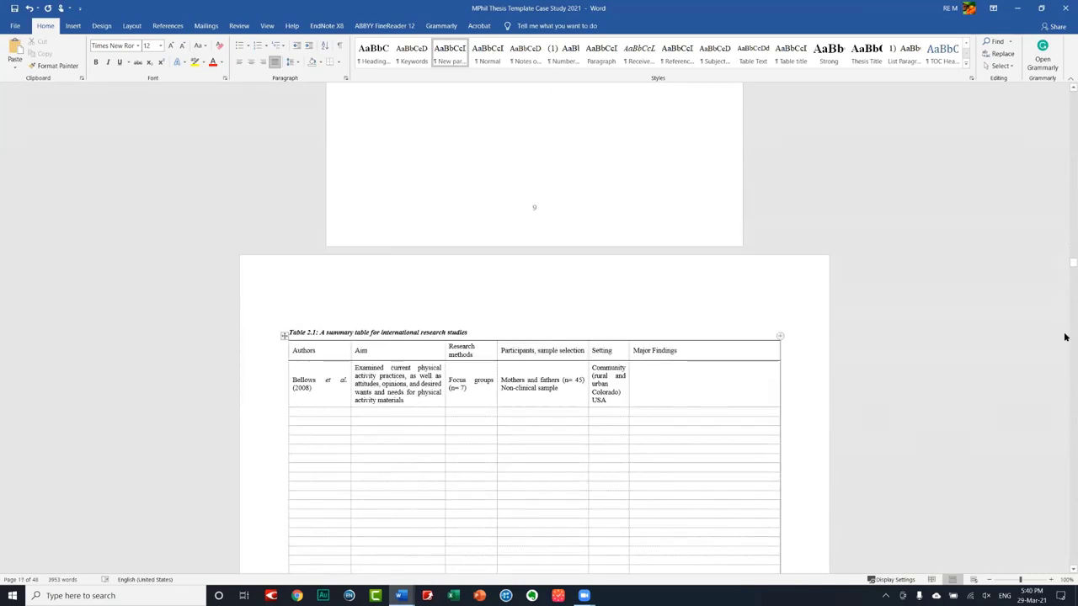
{"action": "scroll", "coordinate": [1064, 334], "scroll_direction": "down", "scroll_amount": 8}
{"action": "scroll", "coordinate": [1064, 334], "scroll_direction": "down", "scroll_amount": 4}
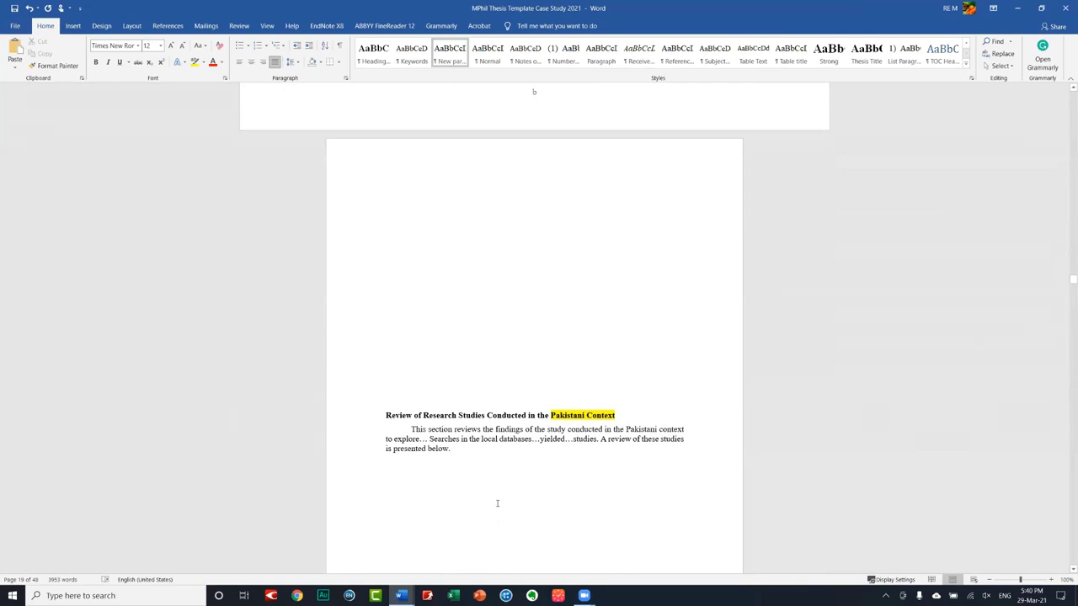
- Give the Pakistani Context introductory paragraph the Paragraph style so it sits flush left
{"action": "left_click_drag", "start_coordinate": [462, 452], "coordinate": [385, 426]}
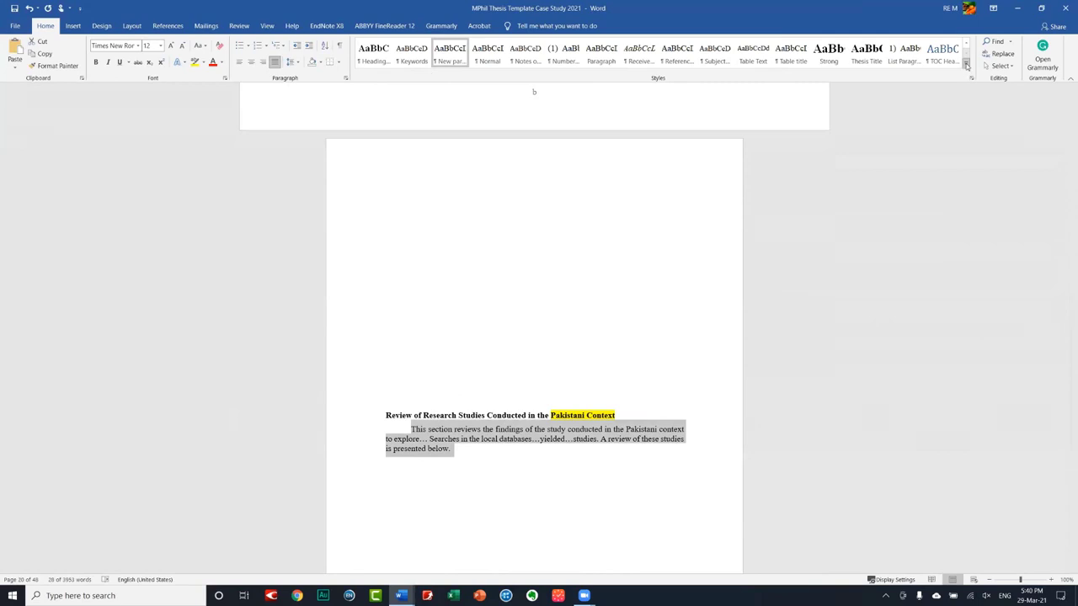
{"action": "left_click", "coordinate": [966, 64]}
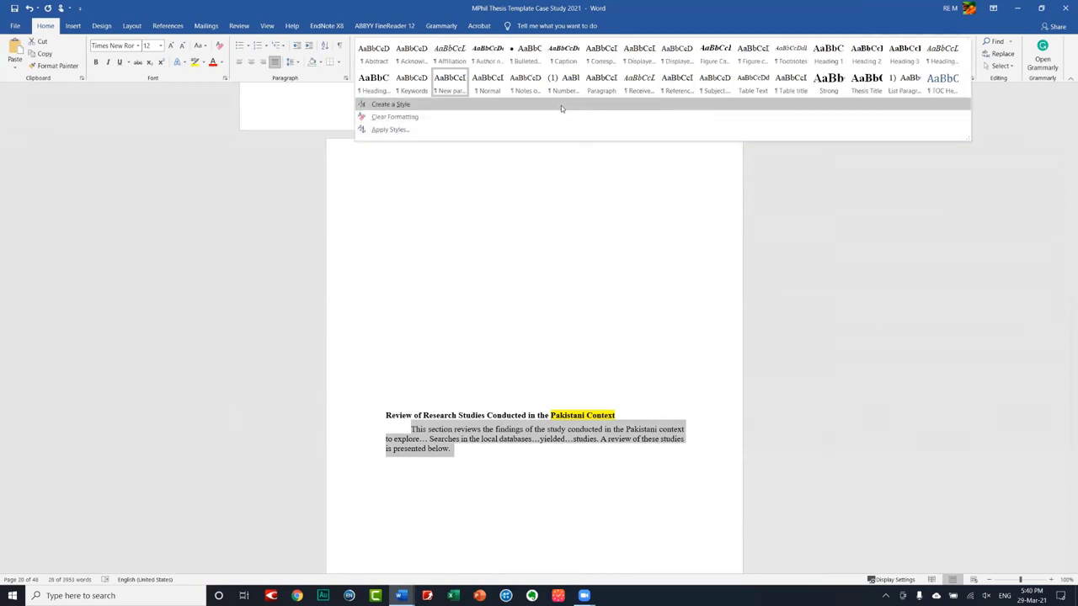
{"action": "left_click", "coordinate": [600, 83]}
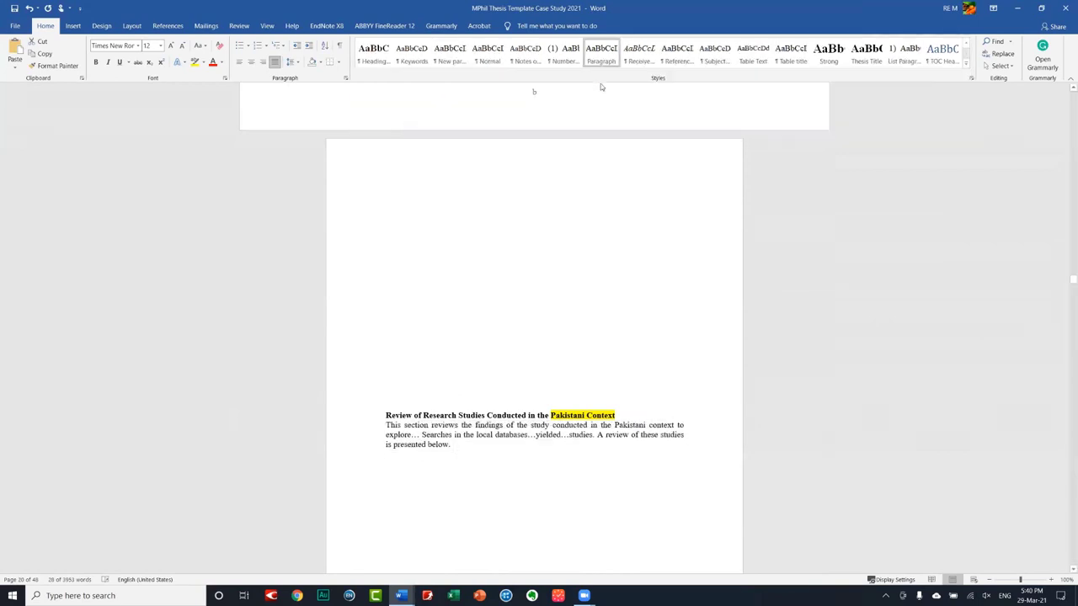
{"action": "left_click", "coordinate": [511, 465]}
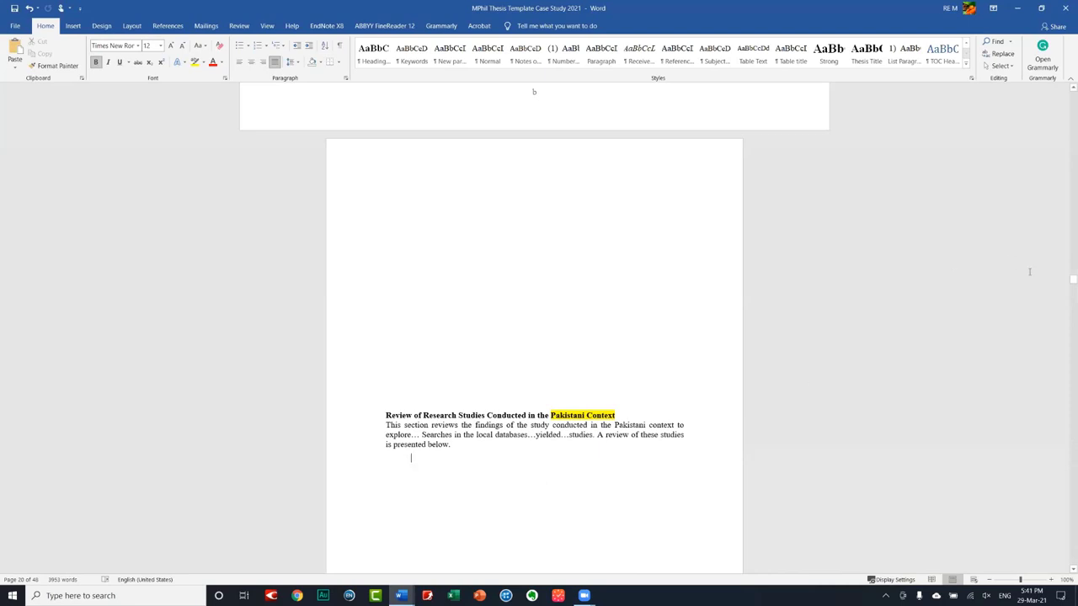
- Split 'Background and Context' into a Background heading and a separate Context heading below
{"action": "left_click_drag", "start_coordinate": [1071, 278], "coordinate": [1045, 165]}
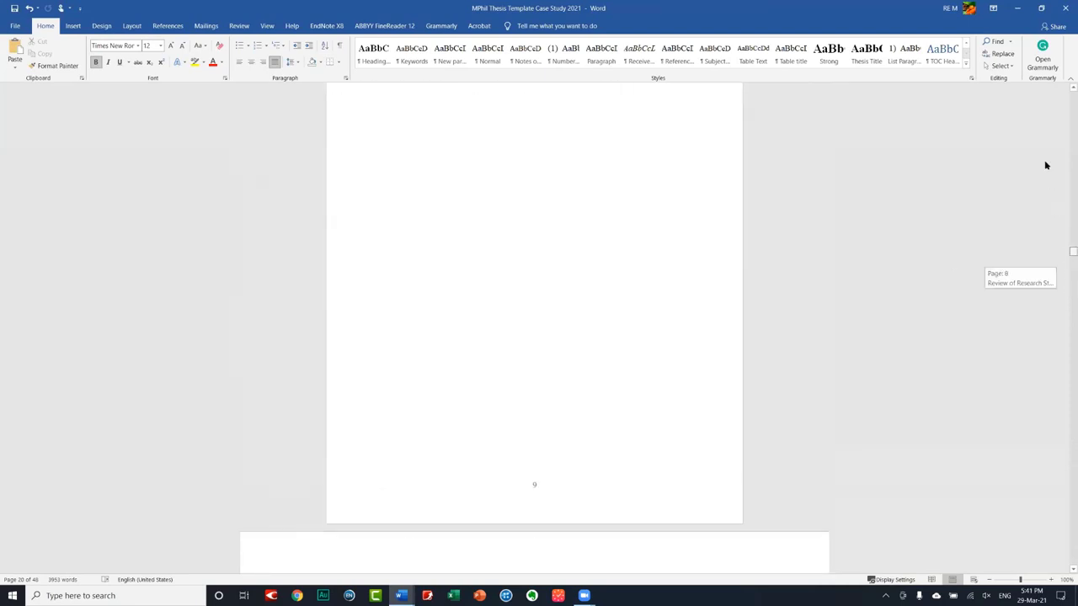
{"action": "mouse_move", "coordinate": [1046, 165]}
{"action": "left_mouse_down"}
{"action": "mouse_move", "coordinate": [1057, 193]}
{"action": "mouse_move", "coordinate": [1071, 175]}
{"action": "left_mouse_up"}
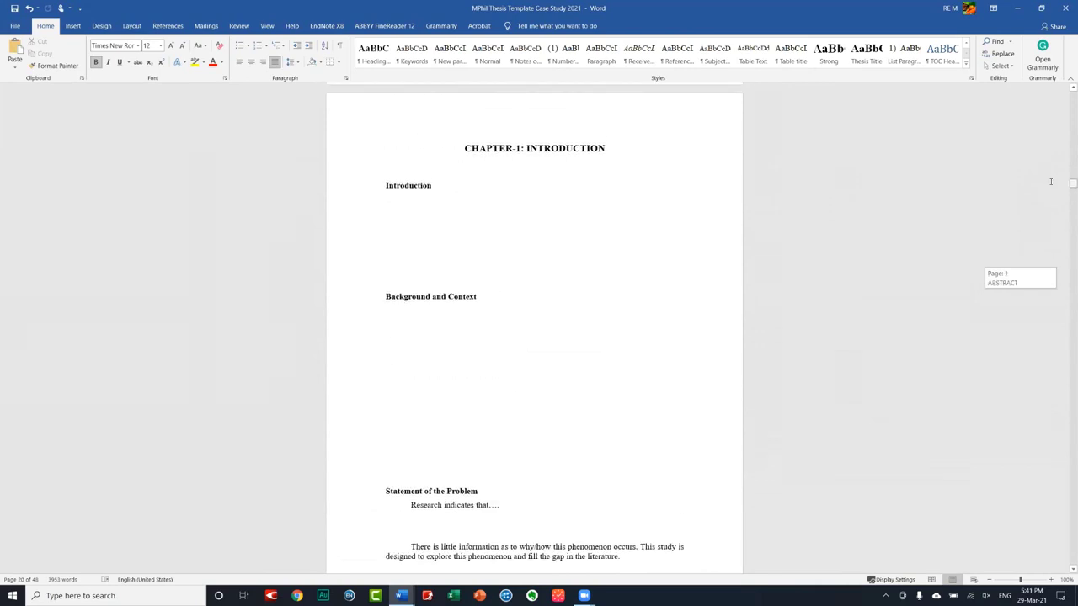
{"action": "left_click", "coordinate": [514, 295]}
{"action": "key", "text": "Return"}
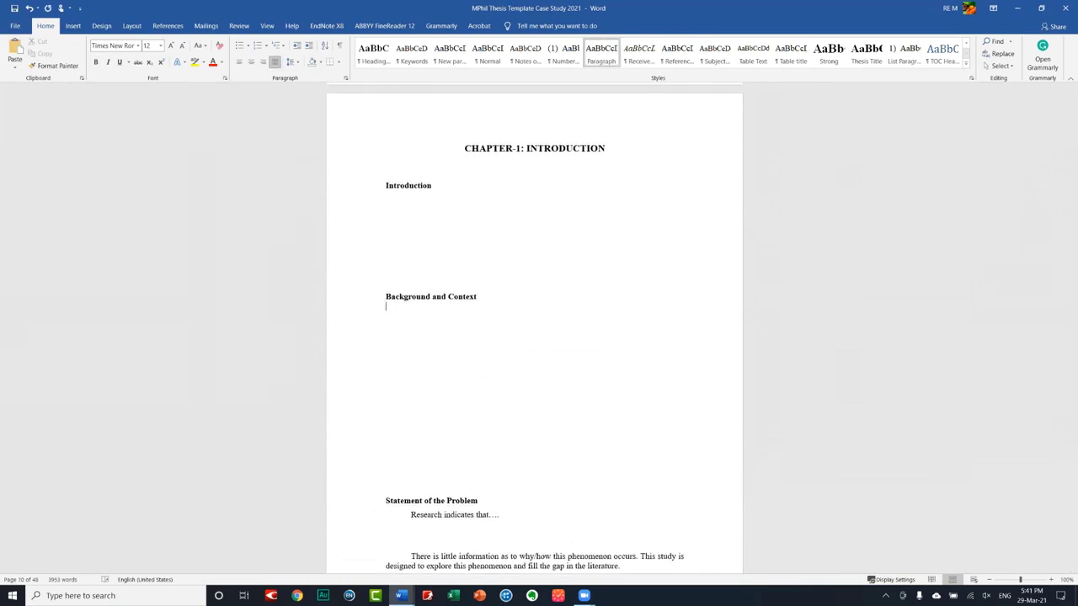
{"action": "key", "text": "Return"}
{"action": "key", "text": "Return"}
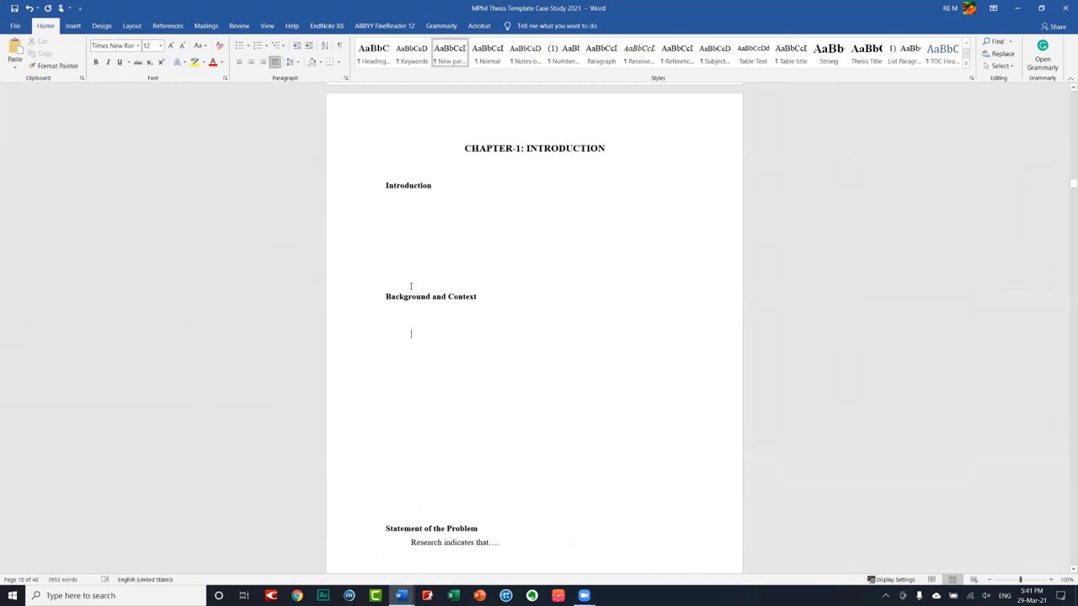
{"action": "left_click_drag", "start_coordinate": [432, 297], "coordinate": [455, 301]}
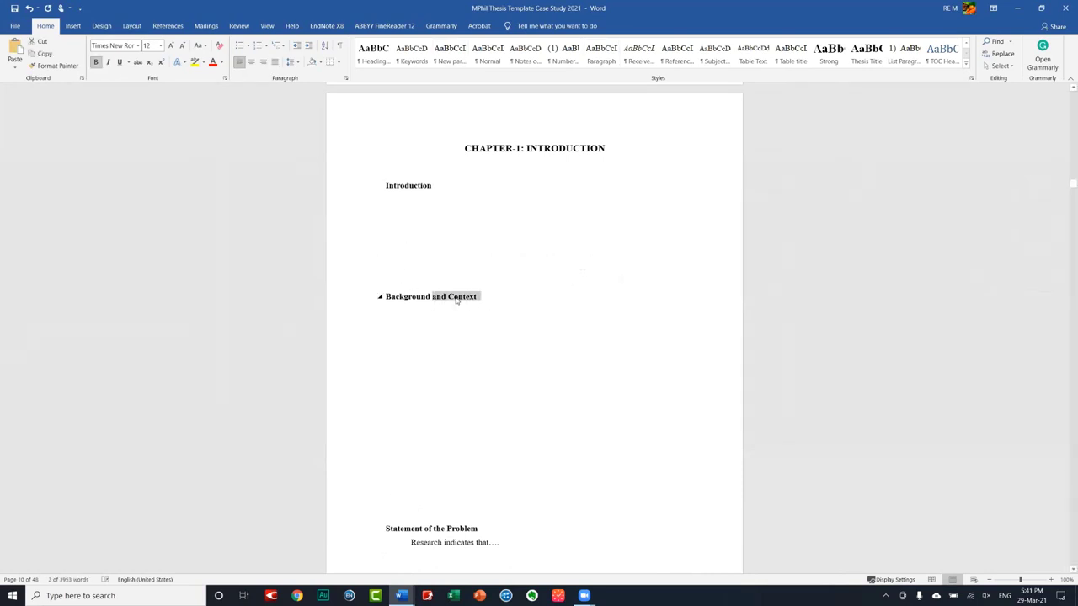
{"action": "right_click", "coordinate": [455, 300]}
{"action": "left_click", "coordinate": [473, 306]}
{"action": "left_click", "coordinate": [393, 347]}
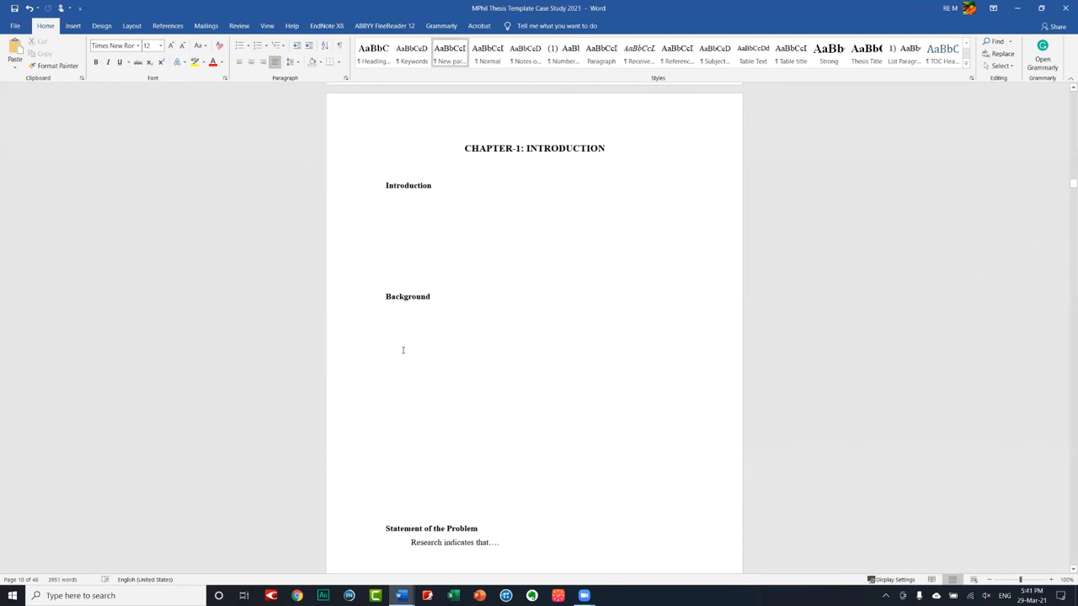
{"action": "right_click", "coordinate": [402, 351]}
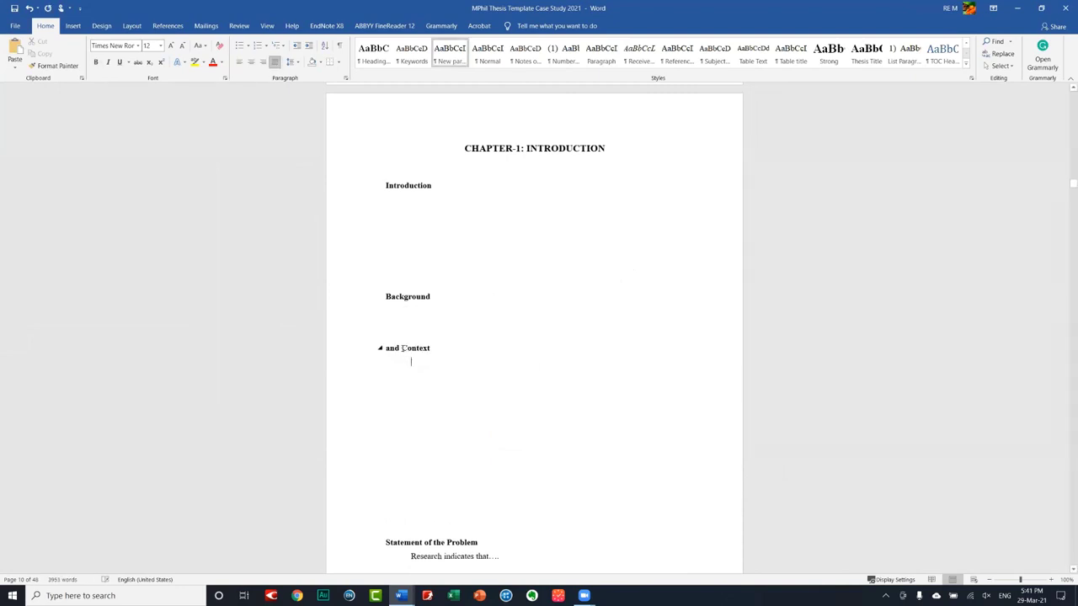
{"action": "left_click_drag", "start_coordinate": [402, 347], "coordinate": [386, 347]}
{"action": "key", "text": "Delete"}
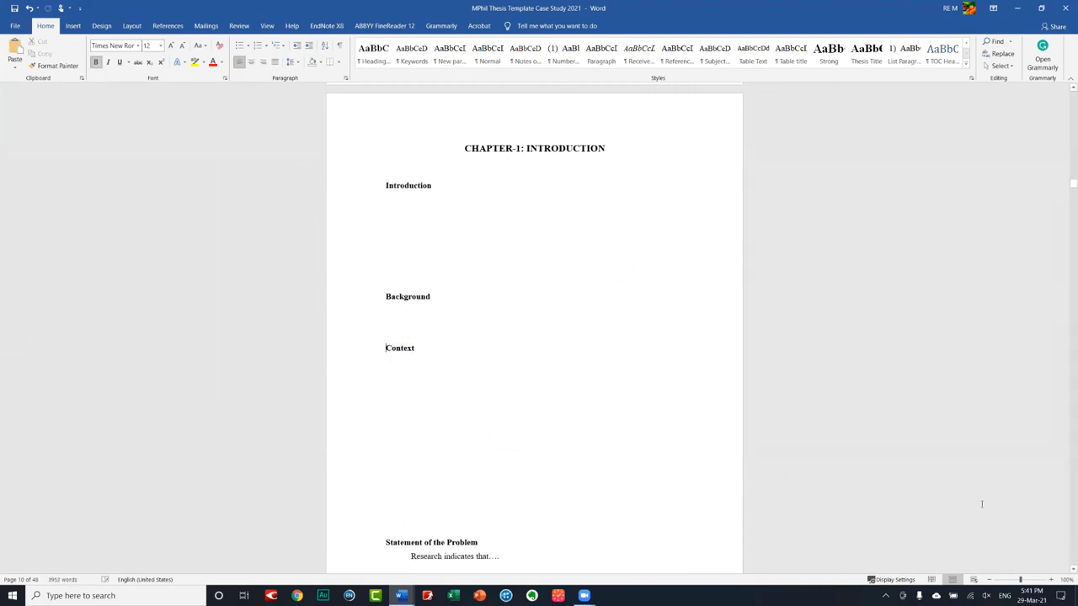
- Append 'of the study' to the Context heading, then check the styles list without applying one
{"action": "left_click", "coordinate": [577, 370]}
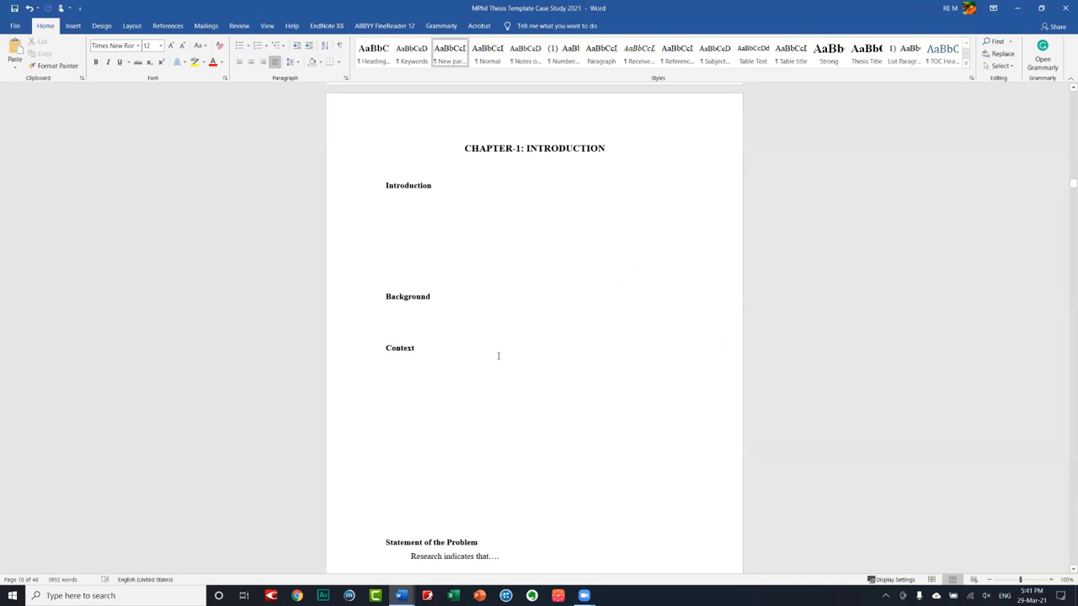
{"action": "left_click", "coordinate": [463, 347]}
{"action": "type", "text": "o"}
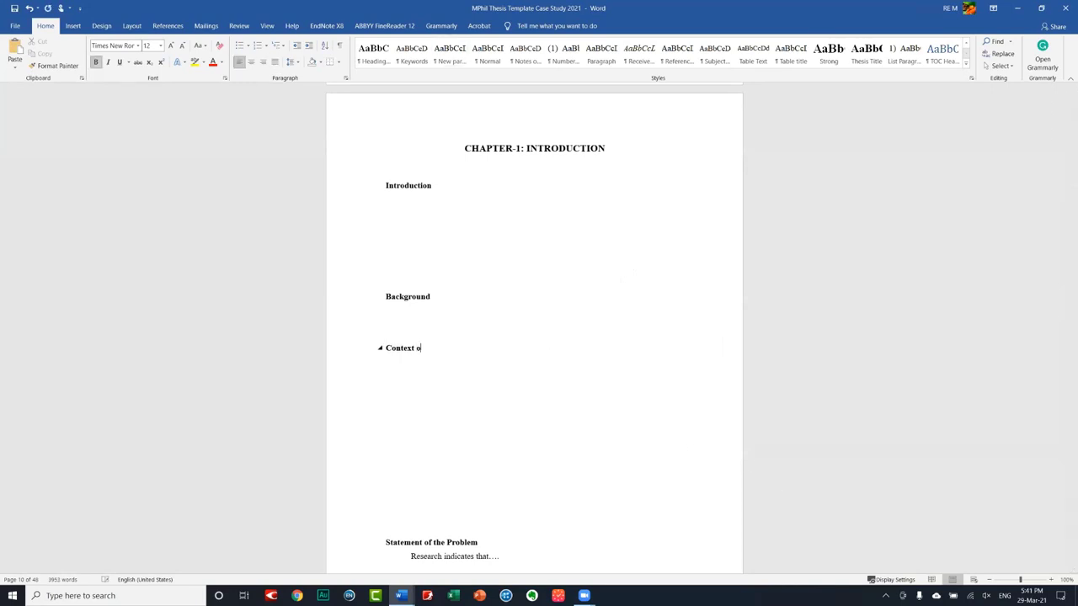
{"action": "type", "text": "f the "}
{"action": "type", "text": "study"}
{"action": "triple_click", "coordinate": [406, 347]}
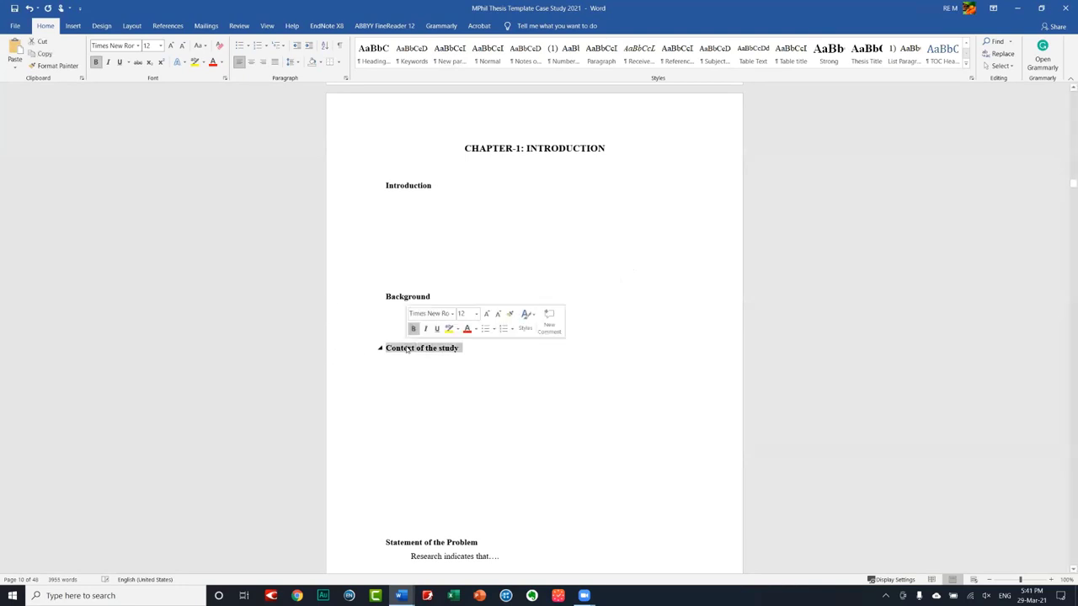
{"action": "left_click", "coordinate": [966, 66]}
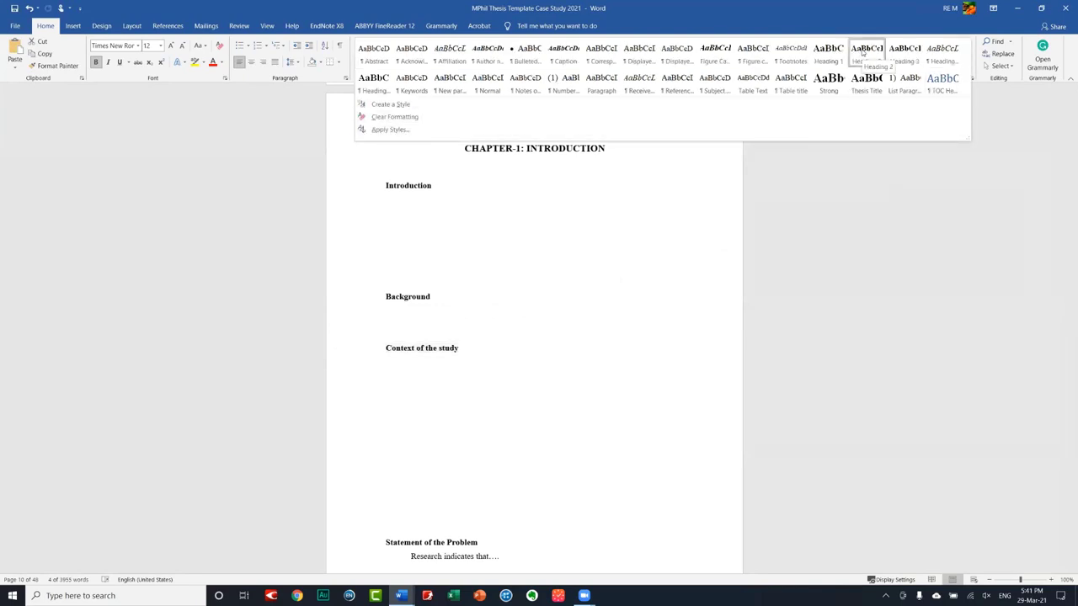
{"action": "key", "text": "Escape"}
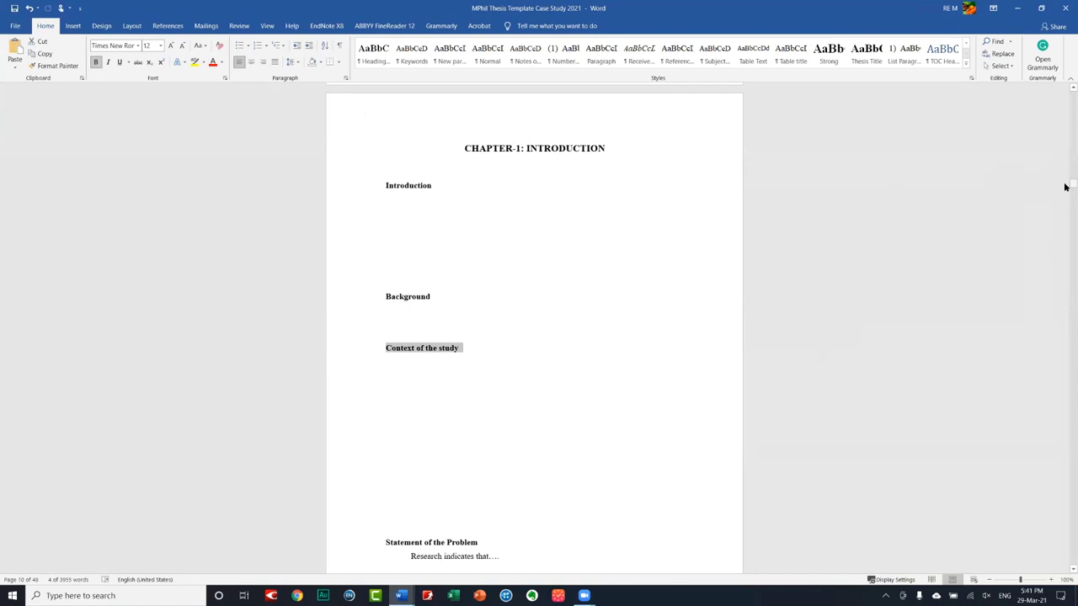
- Update the entire table of contents so Background and Context of the study appear separately
{"action": "left_click_drag", "start_coordinate": [1064, 187], "coordinate": [1064, 124]}
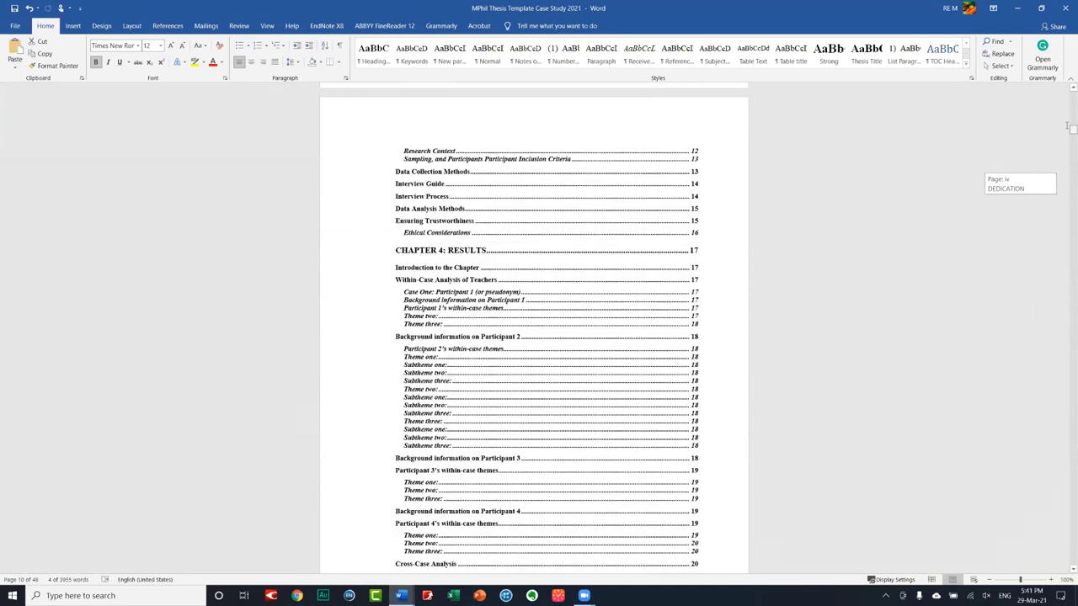
{"action": "left_click_drag", "start_coordinate": [1064, 124], "coordinate": [1064, 118]}
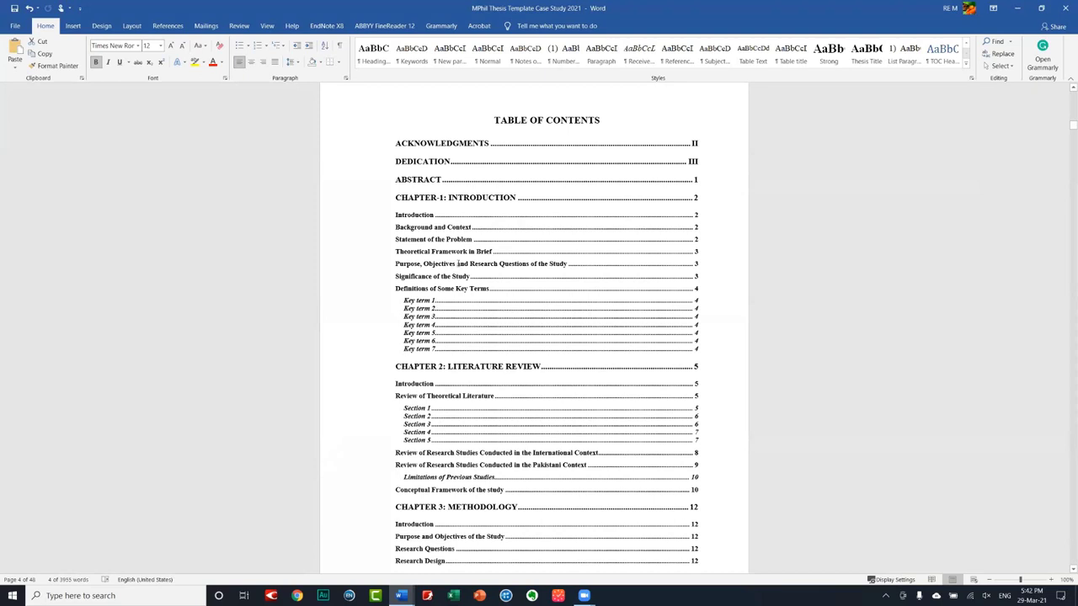
{"action": "right_click", "coordinate": [457, 259]}
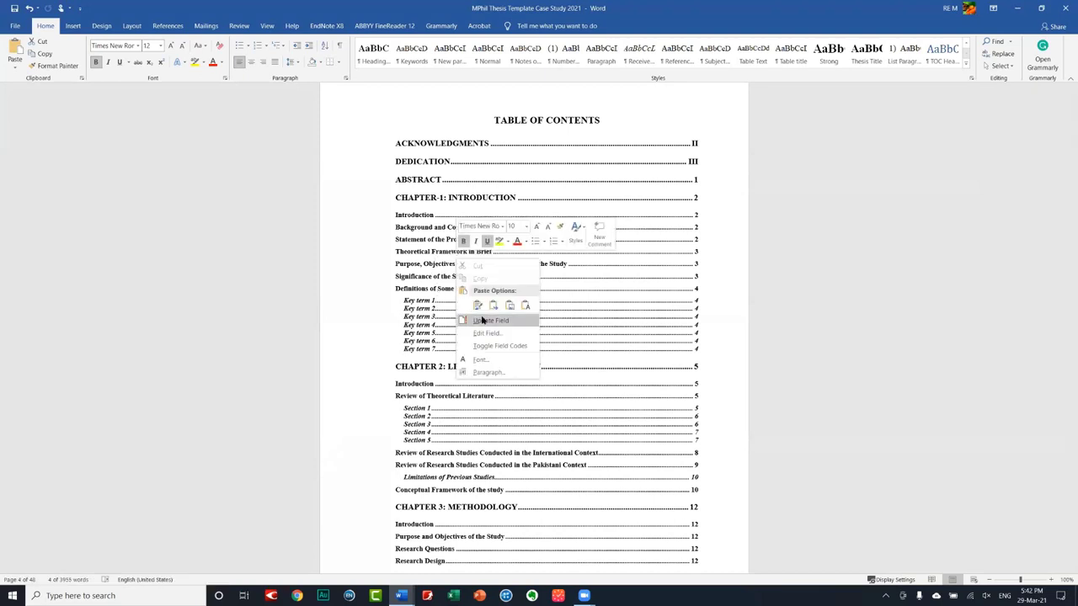
{"action": "left_click", "coordinate": [399, 246]}
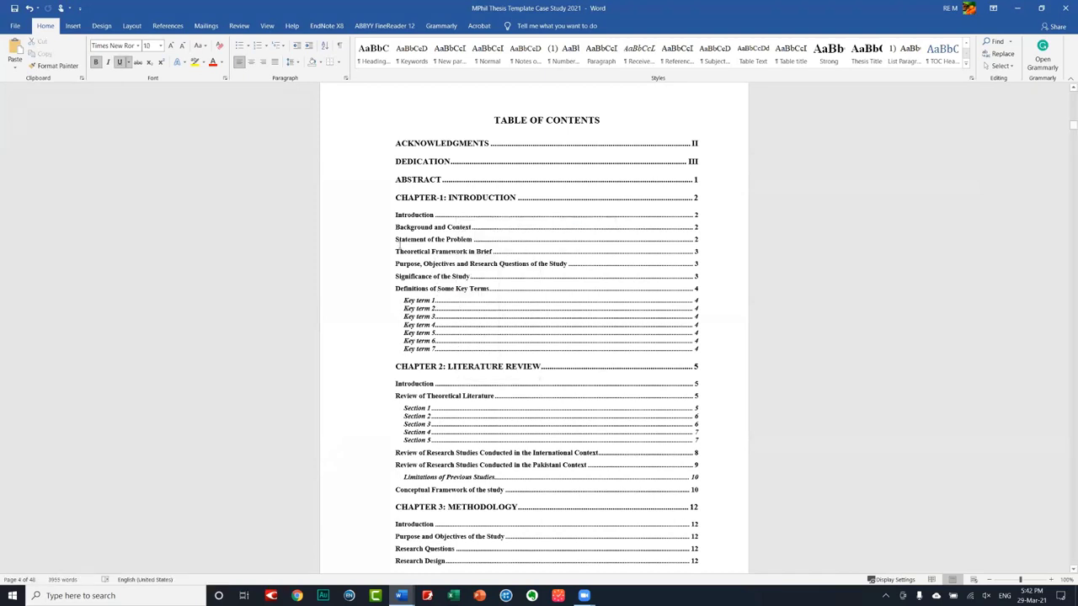
{"action": "right_click", "coordinate": [441, 257]}
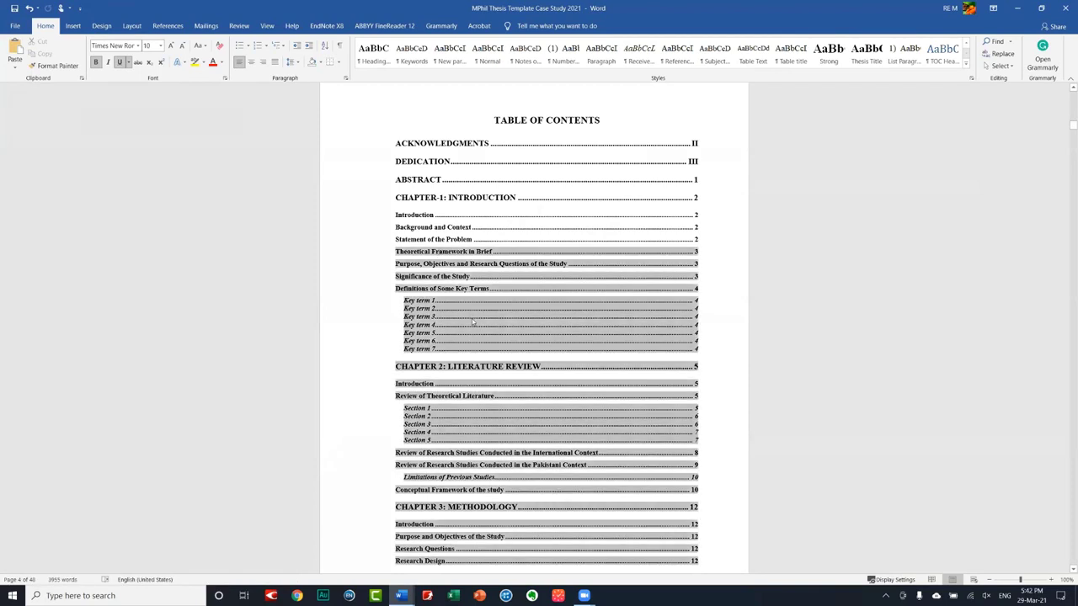
{"action": "left_click", "coordinate": [474, 321]}
{"action": "left_click", "coordinate": [480, 296]}
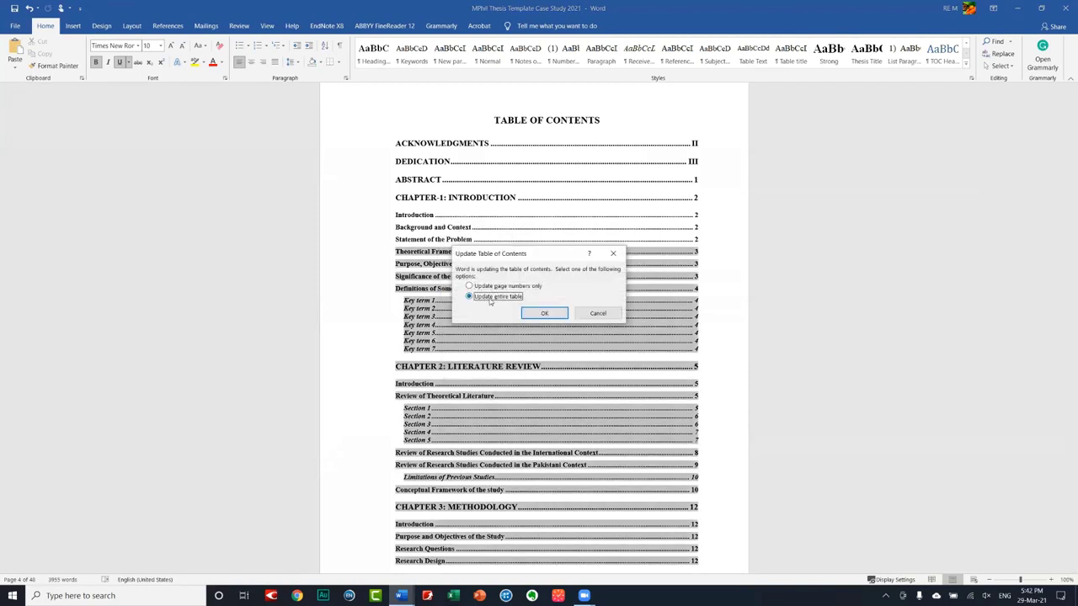
{"action": "left_click", "coordinate": [538, 313]}
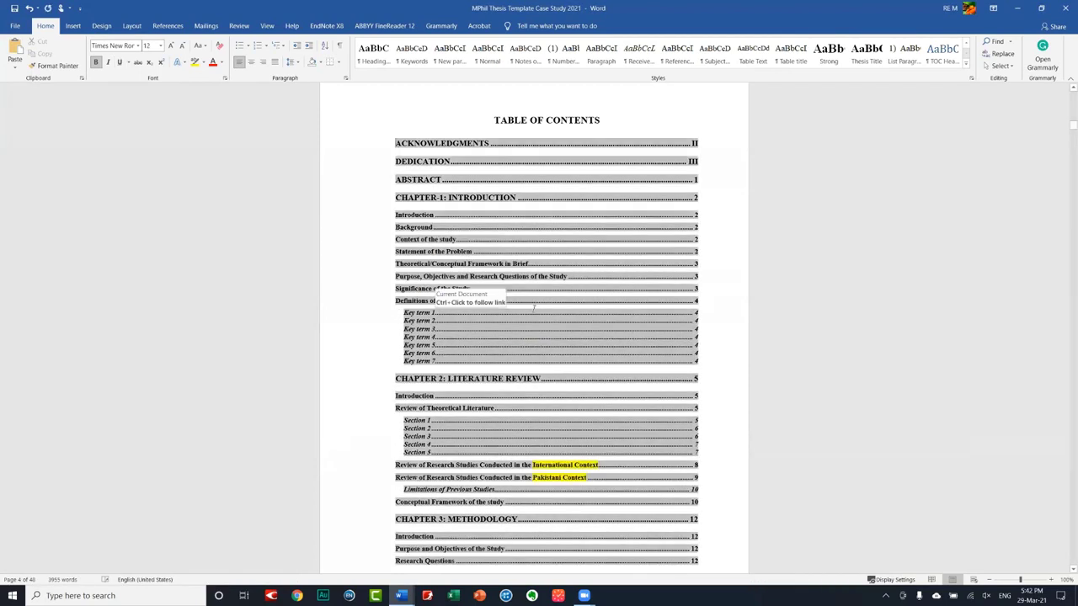
{"action": "left_click", "coordinate": [483, 411]}
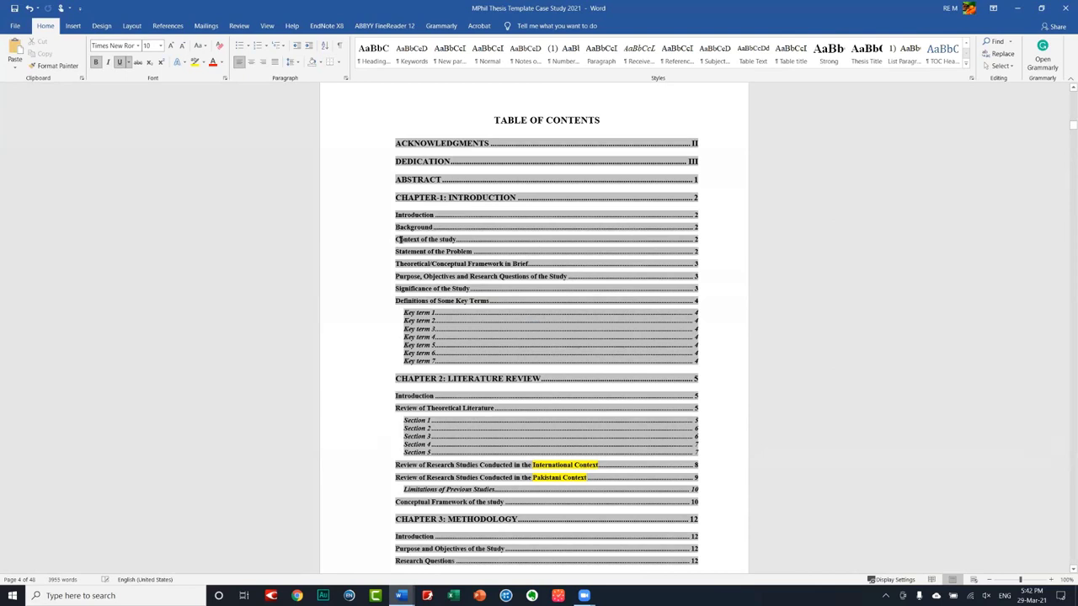
{"action": "triple_click", "coordinate": [454, 240]}
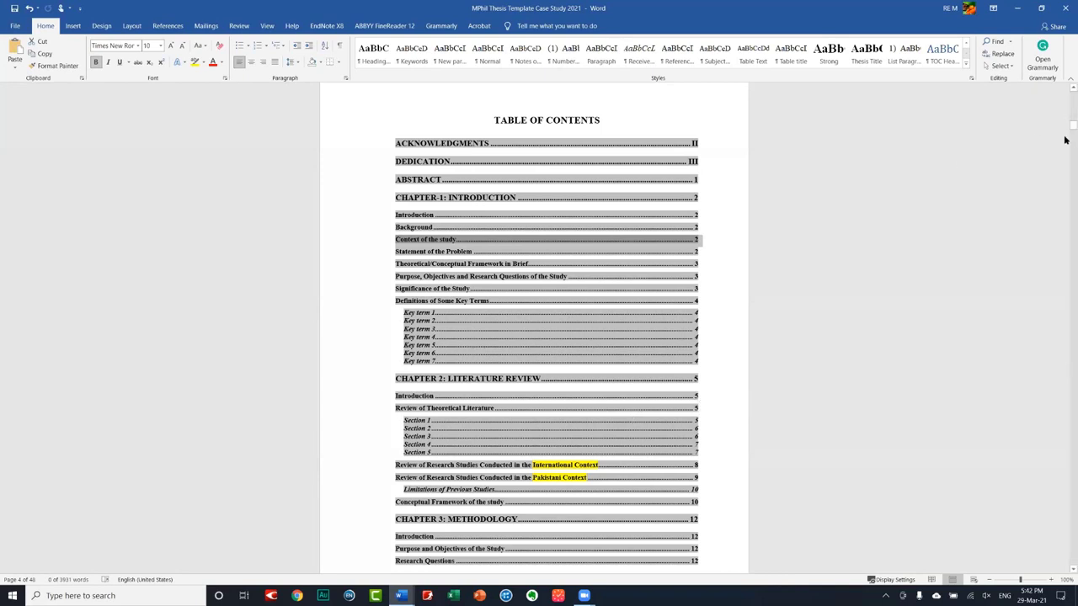
- Review Chapter 2's Introduction and Sections 2–5, then return to the thesis title page
{"action": "left_click_drag", "start_coordinate": [1064, 140], "coordinate": [1064, 213]}
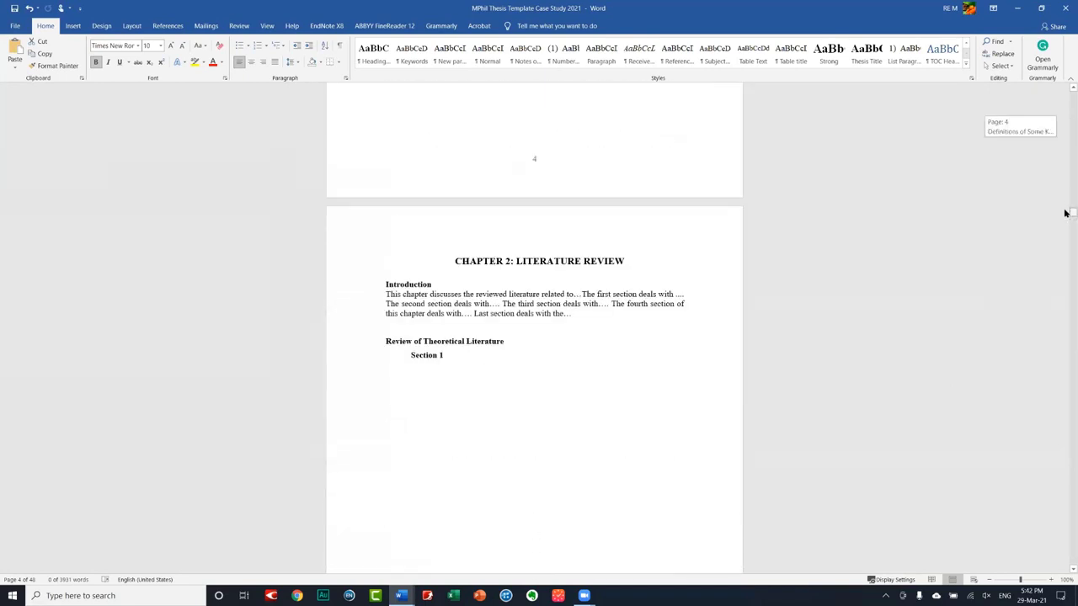
{"action": "left_click", "coordinate": [347, 299]}
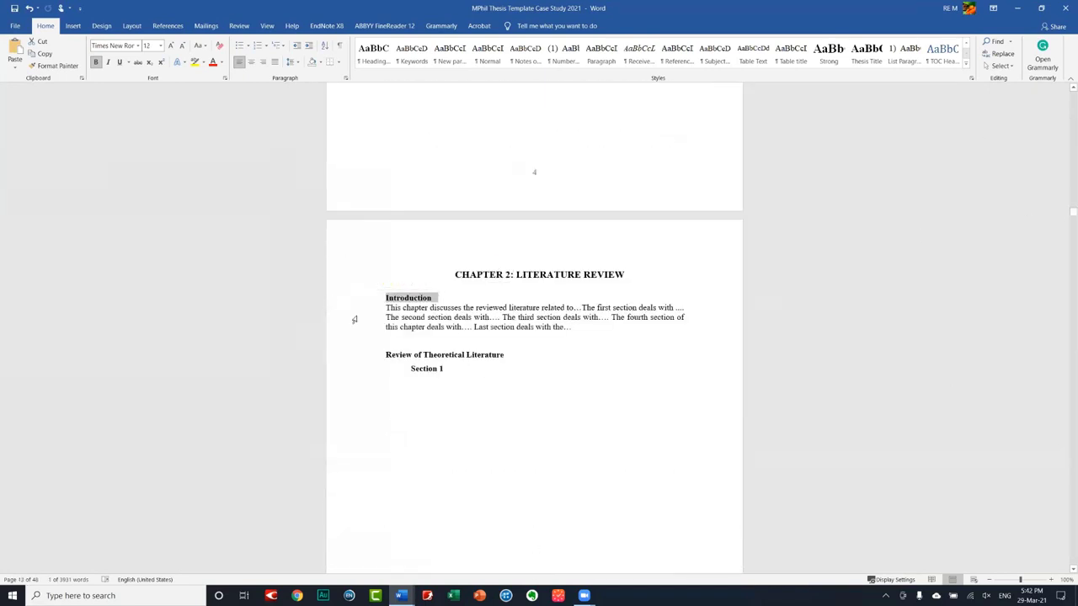
{"action": "left_click", "coordinate": [354, 319]}
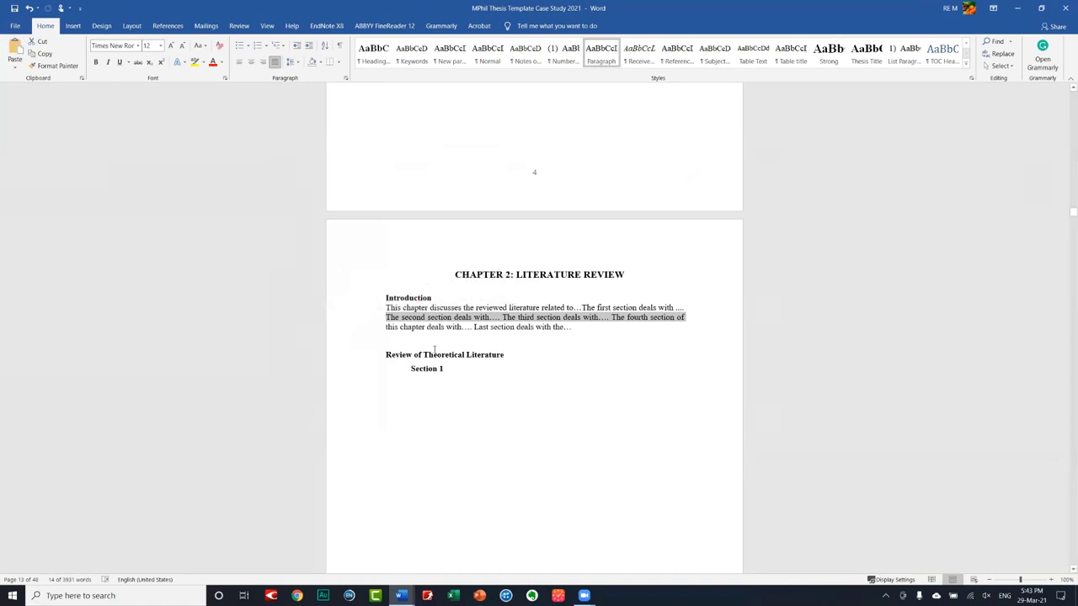
{"action": "left_click", "coordinate": [433, 342]}
{"action": "scroll", "coordinate": [500, 312], "scroll_direction": "down", "scroll_amount": 3}
{"action": "scroll", "coordinate": [681, 306], "scroll_direction": "down", "scroll_amount": 3}
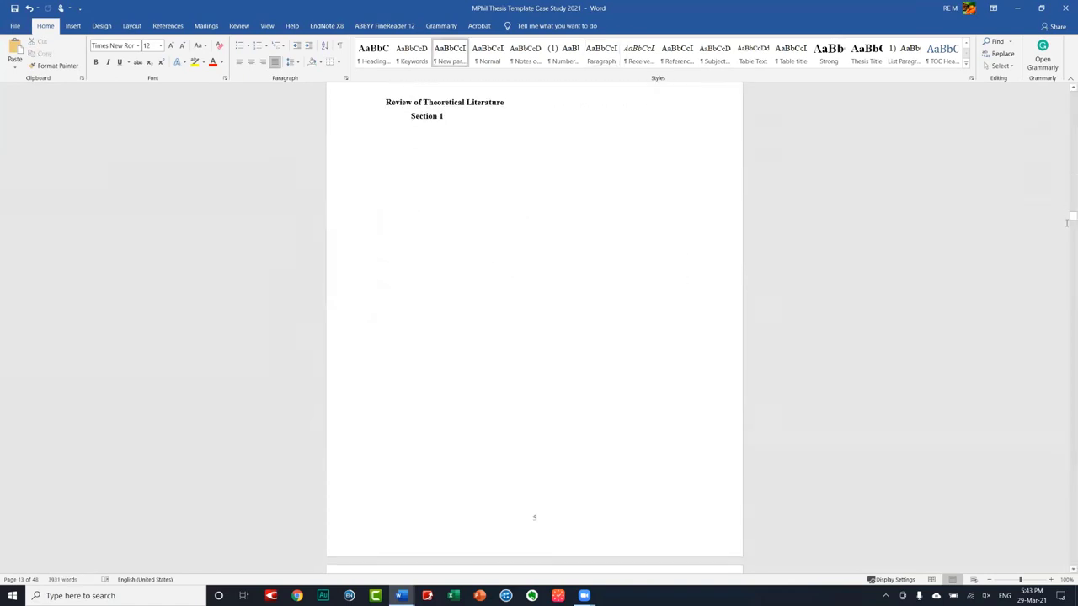
{"action": "scroll", "coordinate": [1028, 234], "scroll_direction": "down", "scroll_amount": 3}
{"action": "scroll", "coordinate": [658, 240], "scroll_direction": "down", "scroll_amount": 2}
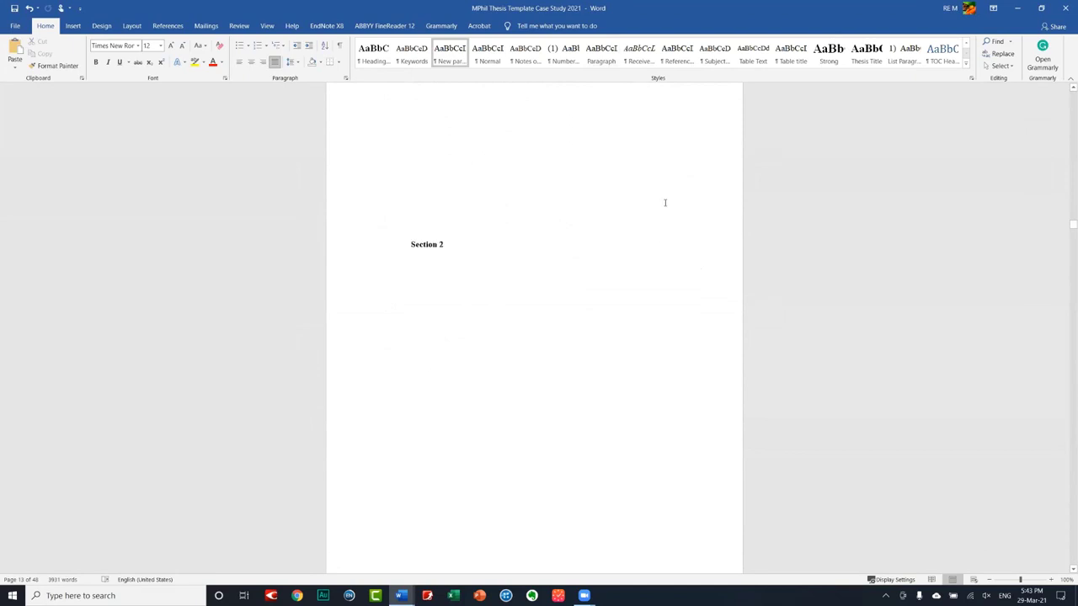
{"action": "scroll", "coordinate": [663, 199], "scroll_direction": "down", "scroll_amount": 2}
{"action": "scroll", "coordinate": [662, 199], "scroll_direction": "down", "scroll_amount": 3}
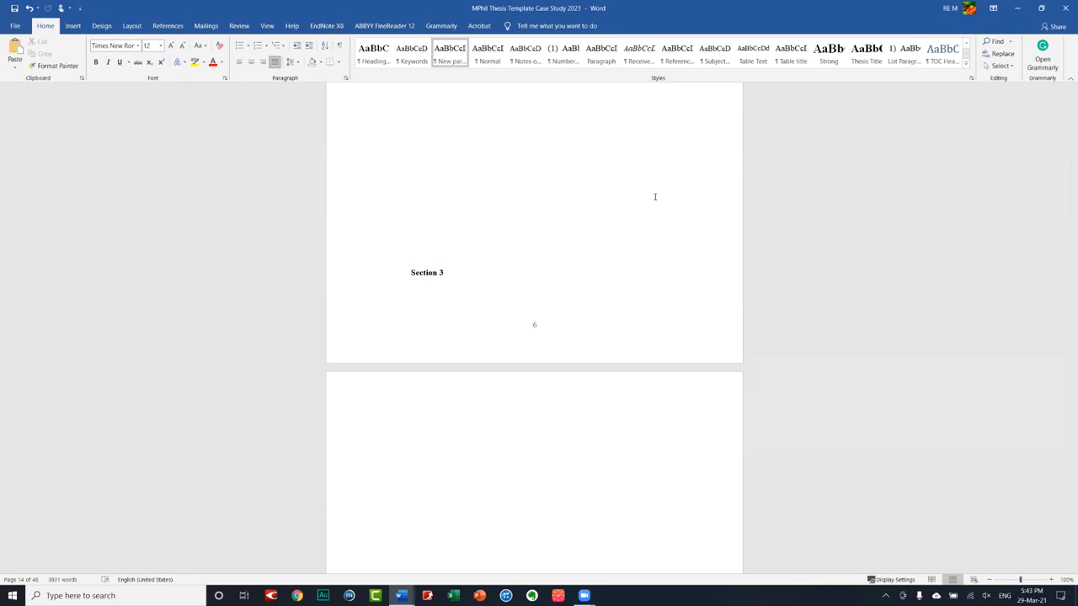
{"action": "scroll", "coordinate": [782, 233], "scroll_direction": "down", "scroll_amount": 3}
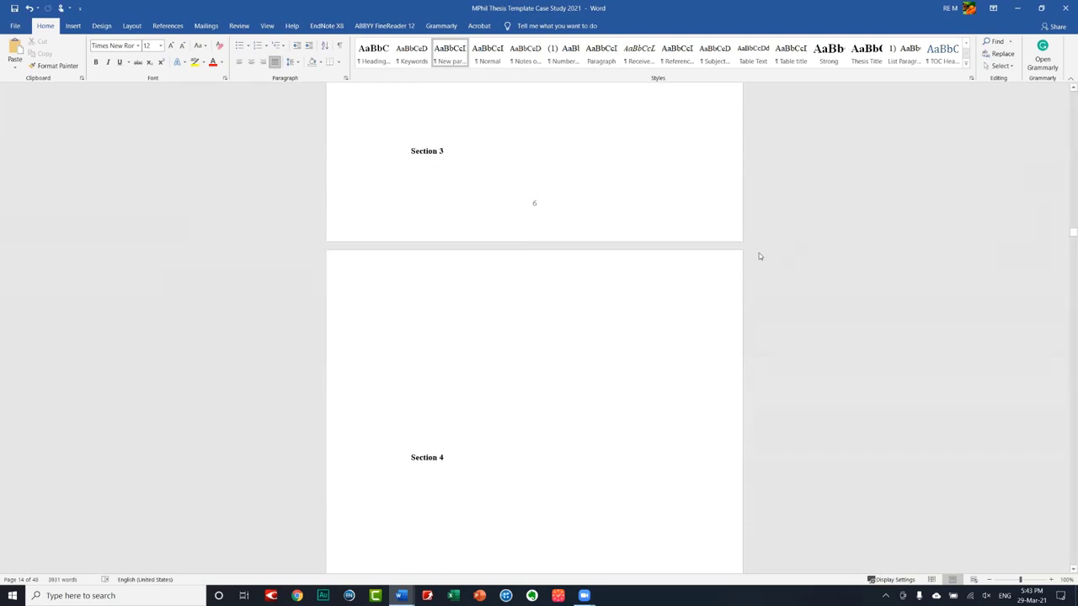
{"action": "scroll", "coordinate": [757, 255], "scroll_direction": "down", "scroll_amount": 4}
{"action": "scroll", "coordinate": [738, 269], "scroll_direction": "down", "scroll_amount": 4}
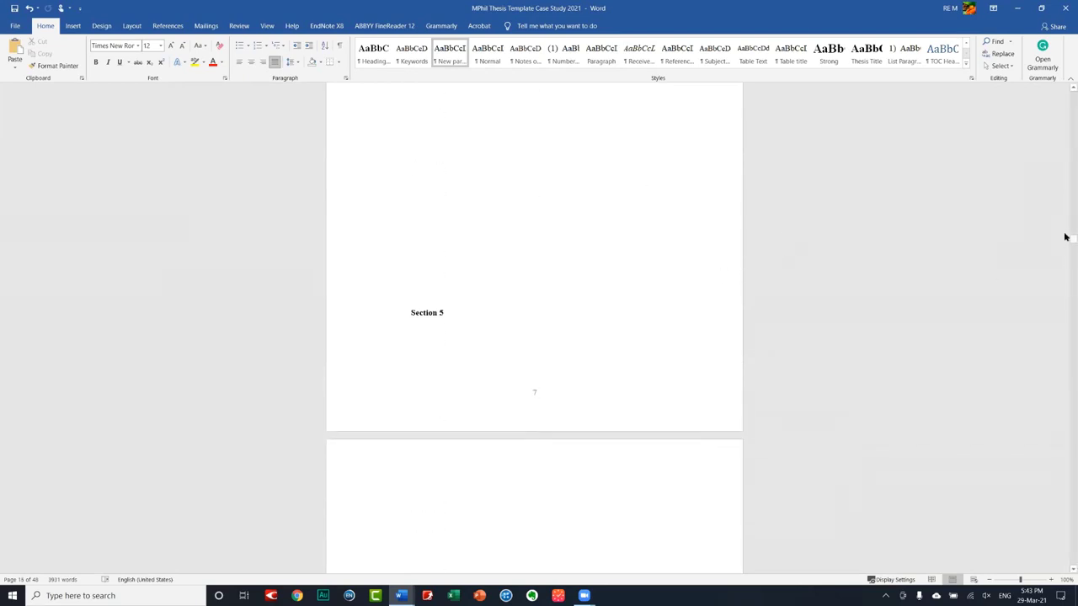
{"action": "left_click_drag", "start_coordinate": [1066, 240], "coordinate": [1065, 92]}
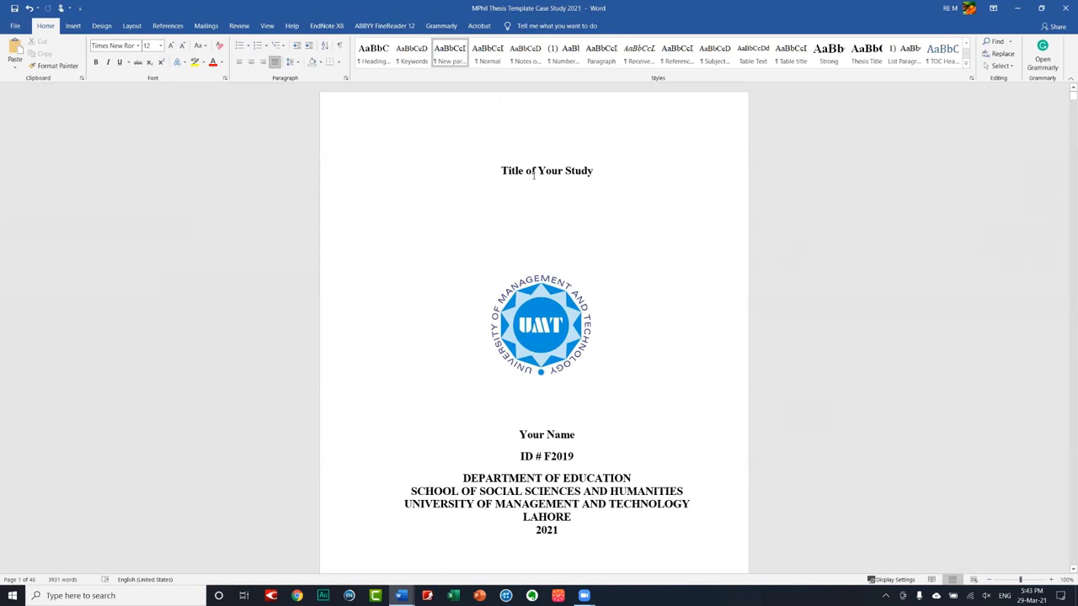
- Select the 'Title of Your Study' line, then scroll past Acknowledgments to the Dedication page
{"action": "left_click", "coordinate": [534, 174]}
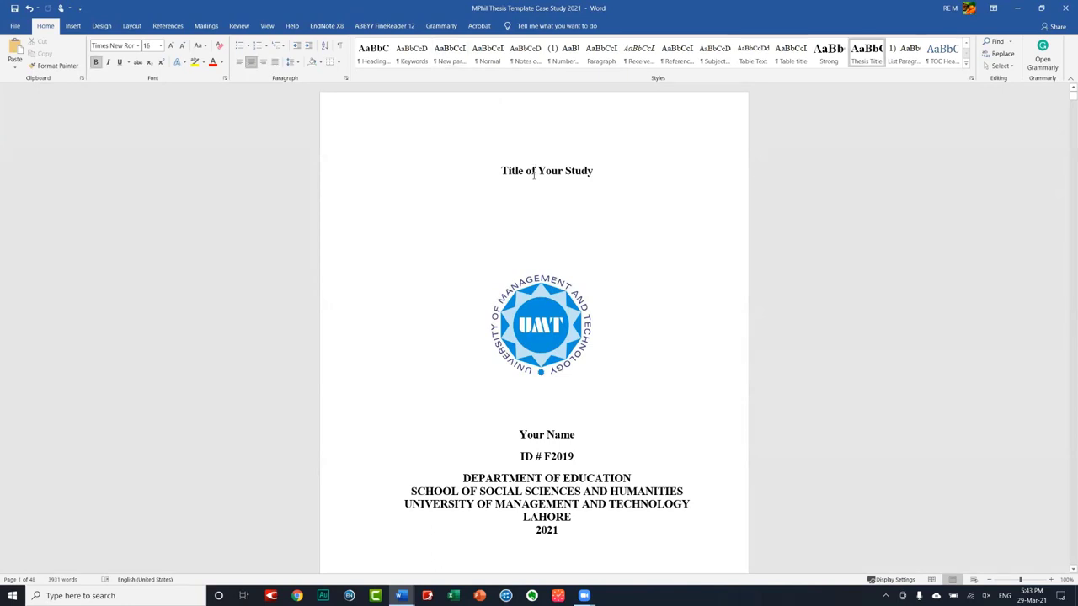
{"action": "triple_click", "coordinate": [534, 174]}
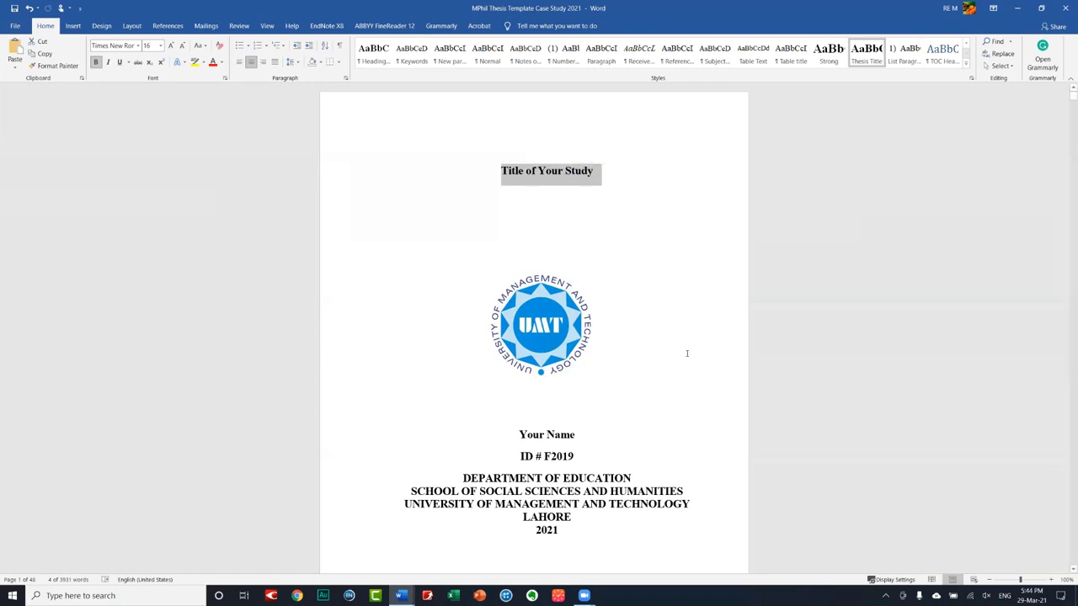
{"action": "scroll", "coordinate": [630, 324], "scroll_direction": "down", "scroll_amount": 3}
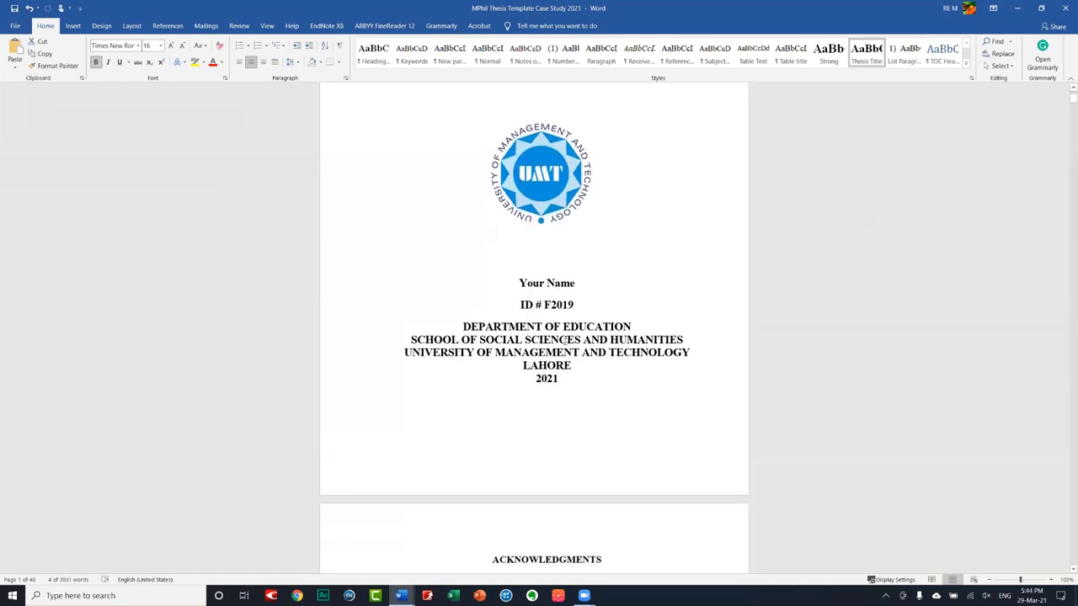
{"action": "scroll", "coordinate": [564, 329], "scroll_direction": "up", "scroll_amount": 3}
{"action": "scroll", "coordinate": [545, 262], "scroll_direction": "down", "scroll_amount": 3}
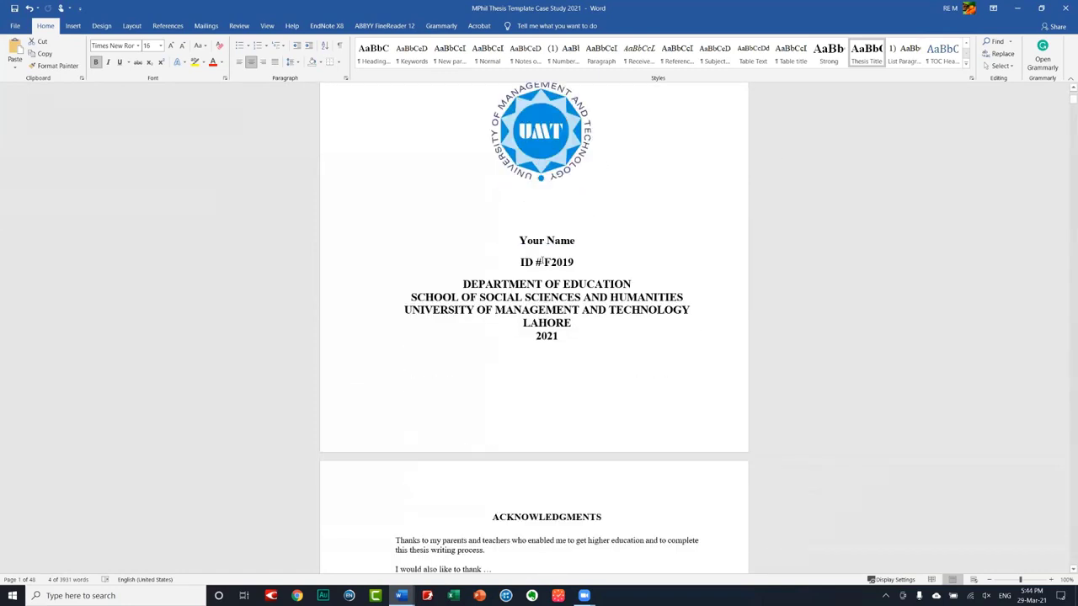
{"action": "scroll", "coordinate": [524, 289], "scroll_direction": "down", "scroll_amount": 3}
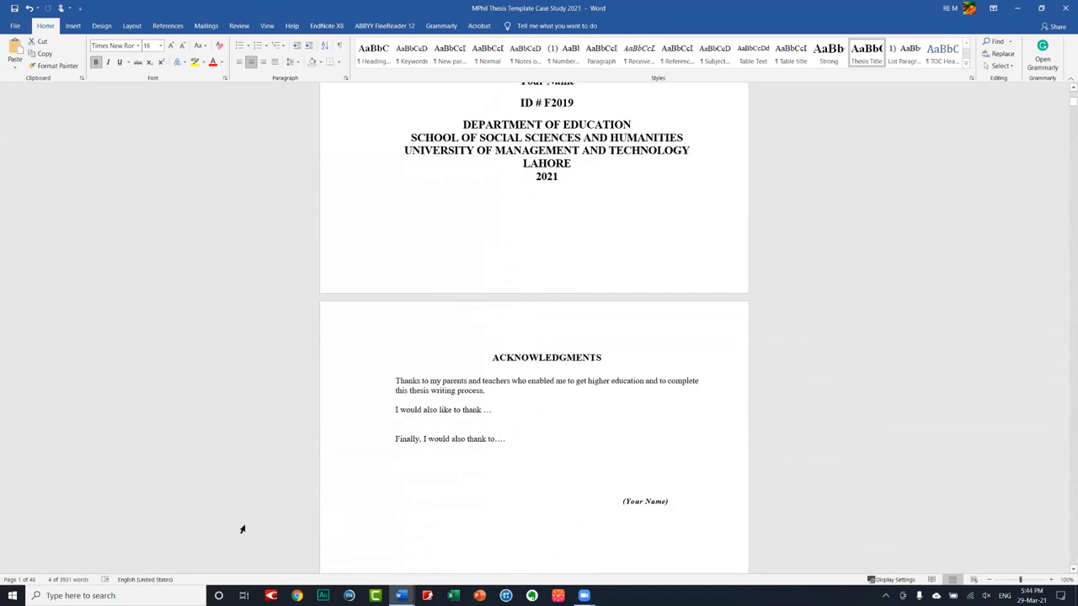
{"action": "scroll", "coordinate": [497, 463], "scroll_direction": "down", "scroll_amount": 3}
{"action": "scroll", "coordinate": [503, 459], "scroll_direction": "down", "scroll_amount": 5}
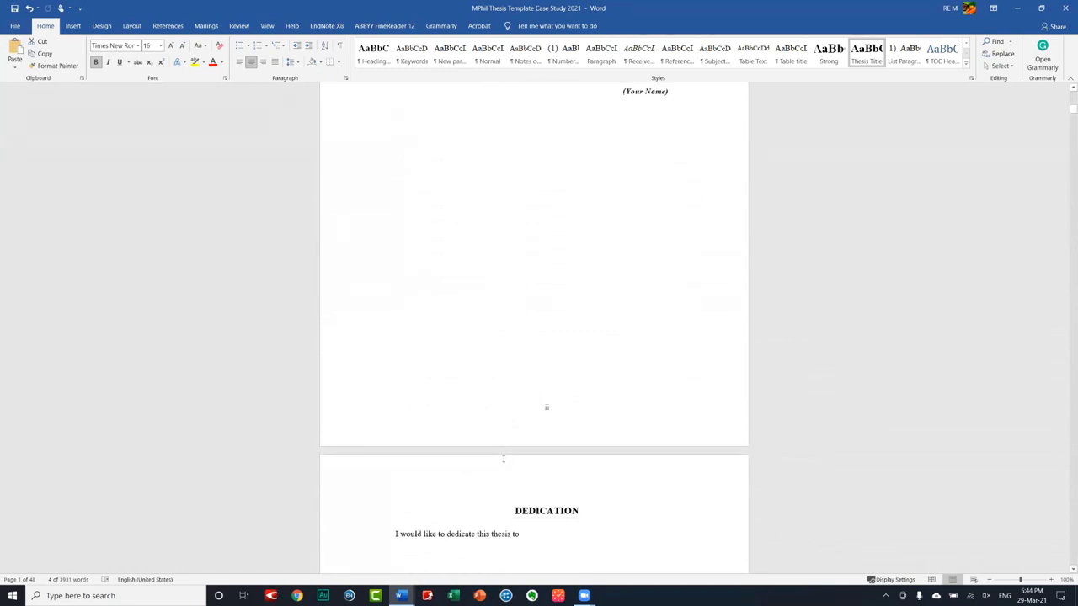
{"action": "scroll", "coordinate": [503, 459], "scroll_direction": "down", "scroll_amount": 2}
{"action": "scroll", "coordinate": [502, 459], "scroll_direction": "up", "scroll_amount": 2}
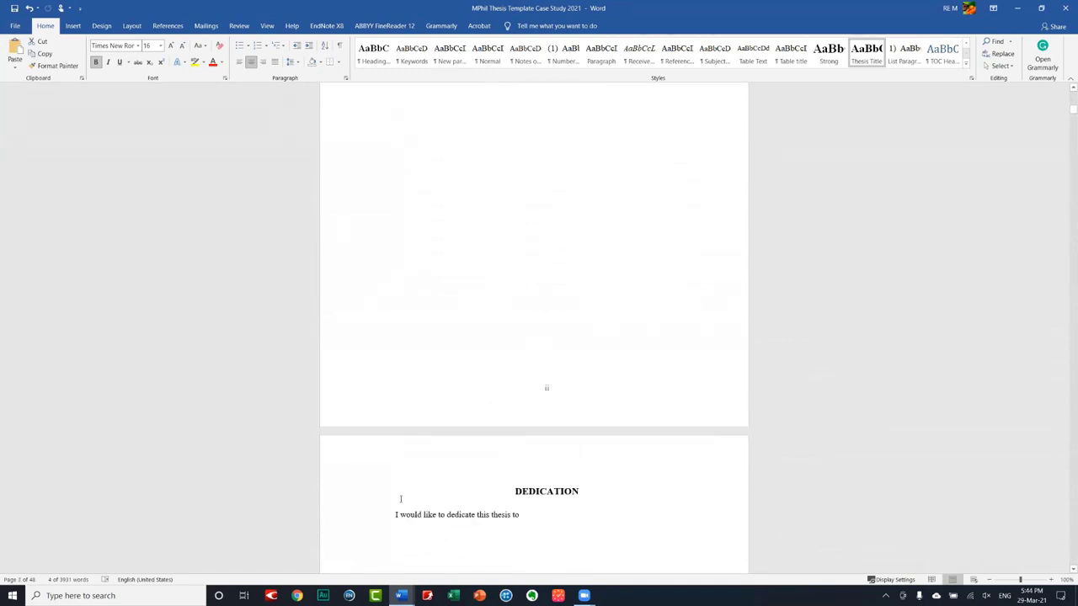
- Select the dedication sentence and scroll through the following front-matter pages
{"action": "left_click", "coordinate": [356, 519]}
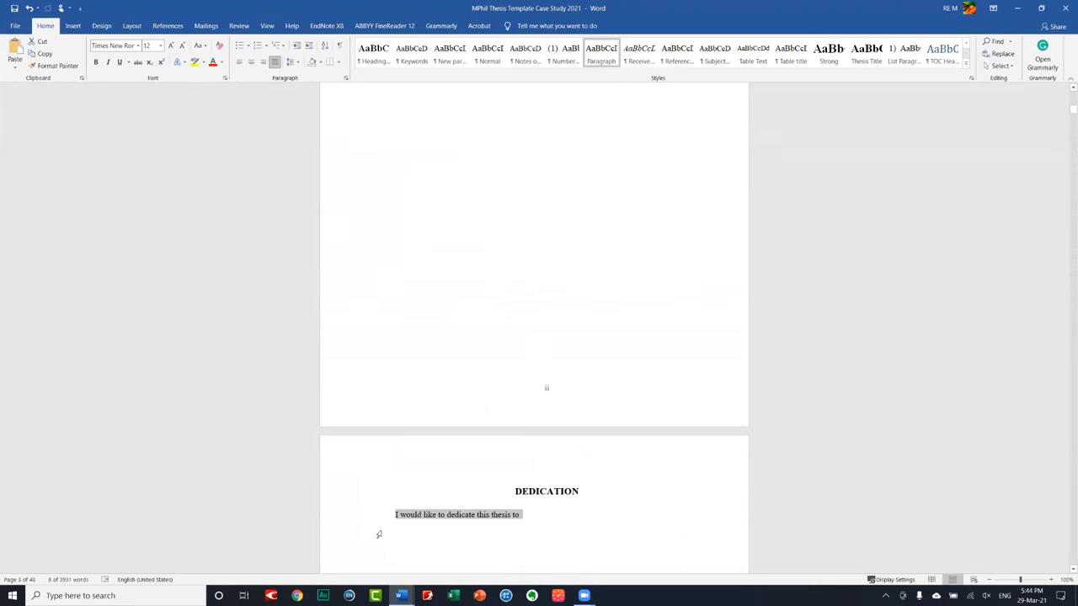
{"action": "scroll", "coordinate": [455, 455], "scroll_direction": "down", "scroll_amount": 4}
{"action": "scroll", "coordinate": [453, 451], "scroll_direction": "down", "scroll_amount": 4}
{"action": "scroll", "coordinate": [454, 450], "scroll_direction": "down", "scroll_amount": 4}
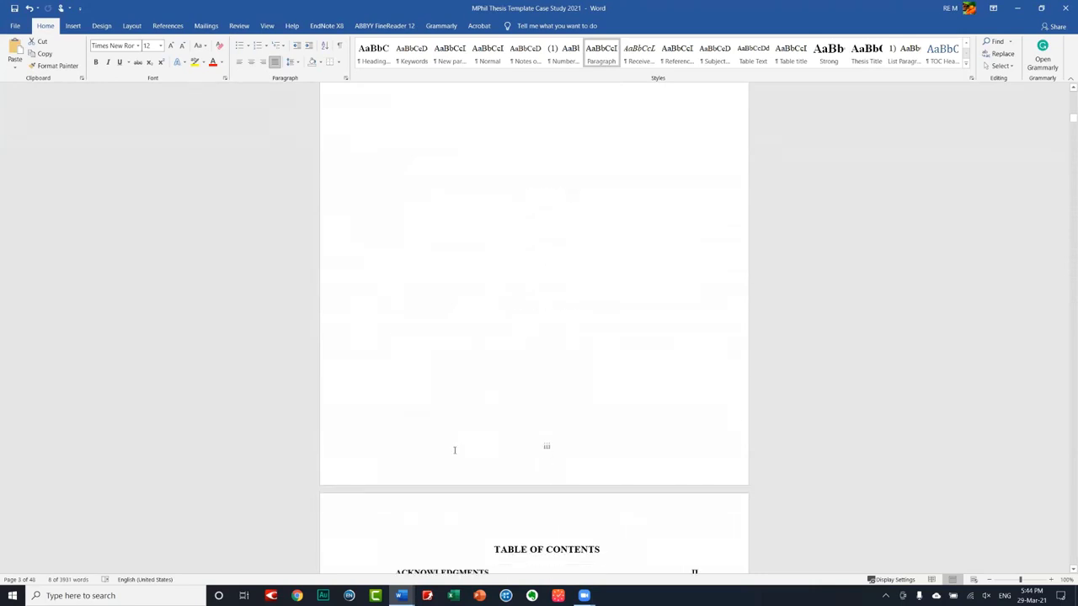
{"action": "scroll", "coordinate": [453, 450], "scroll_direction": "down", "scroll_amount": 4}
{"action": "scroll", "coordinate": [455, 432], "scroll_direction": "up", "scroll_amount": 4}
{"action": "scroll", "coordinate": [455, 425], "scroll_direction": "up", "scroll_amount": 4}
{"action": "scroll", "coordinate": [454, 425], "scroll_direction": "up", "scroll_amount": 8}
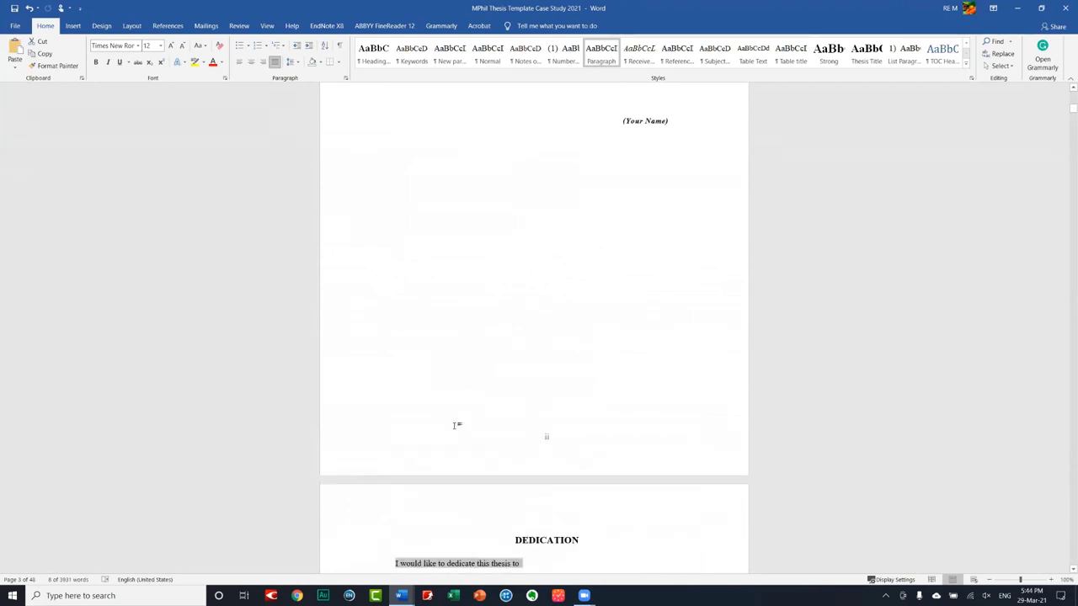
{"action": "scroll", "coordinate": [455, 425], "scroll_direction": "up", "scroll_amount": 7}
- Move through the table of contents and List of Figures to the Abstract page
{"action": "left_click_drag", "start_coordinate": [580, 332], "coordinate": [227, 243]}
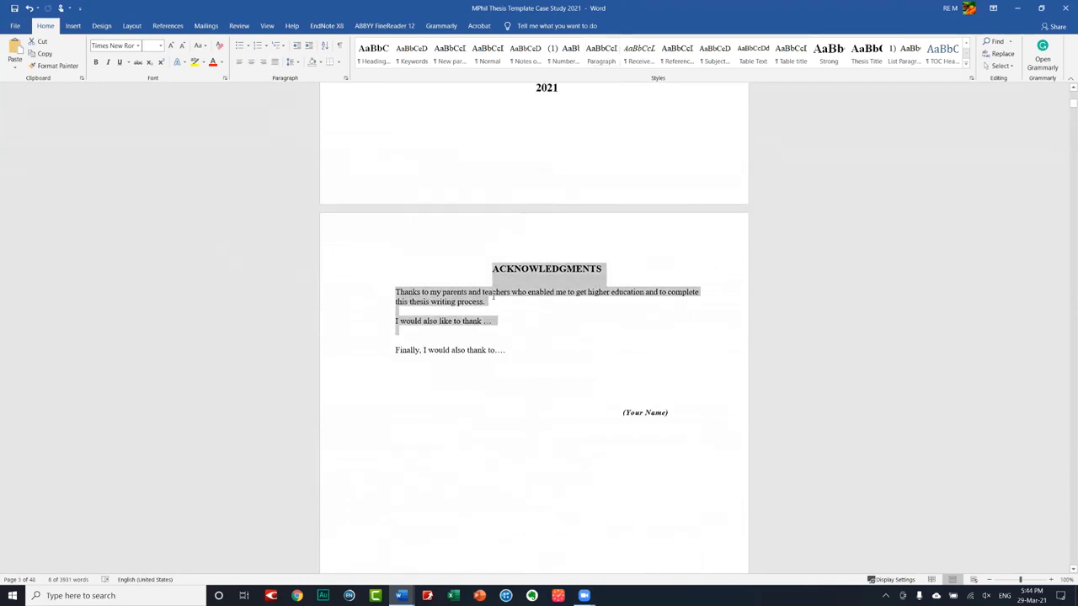
{"action": "scroll", "coordinate": [493, 294], "scroll_direction": "up", "scroll_amount": 3}
{"action": "scroll", "coordinate": [526, 239], "scroll_direction": "up", "scroll_amount": 2}
{"action": "scroll", "coordinate": [1064, 255], "scroll_direction": "down", "scroll_amount": 3}
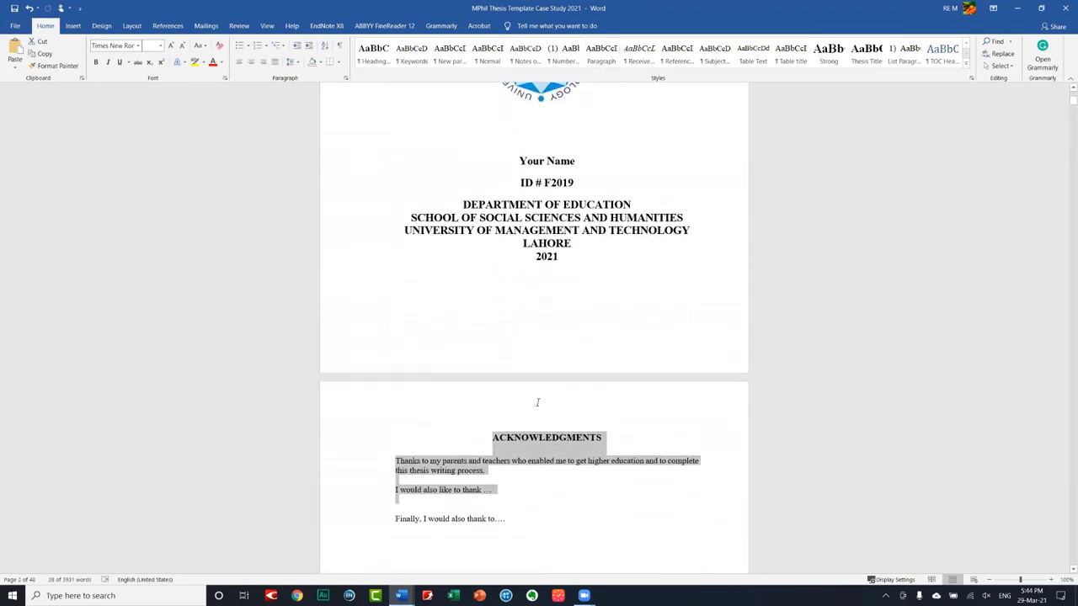
{"action": "scroll", "coordinate": [1064, 254], "scroll_direction": "down", "scroll_amount": 3}
{"action": "scroll", "coordinate": [1064, 254], "scroll_direction": "down", "scroll_amount": 7}
{"action": "scroll", "coordinate": [1064, 254], "scroll_direction": "down", "scroll_amount": 7}
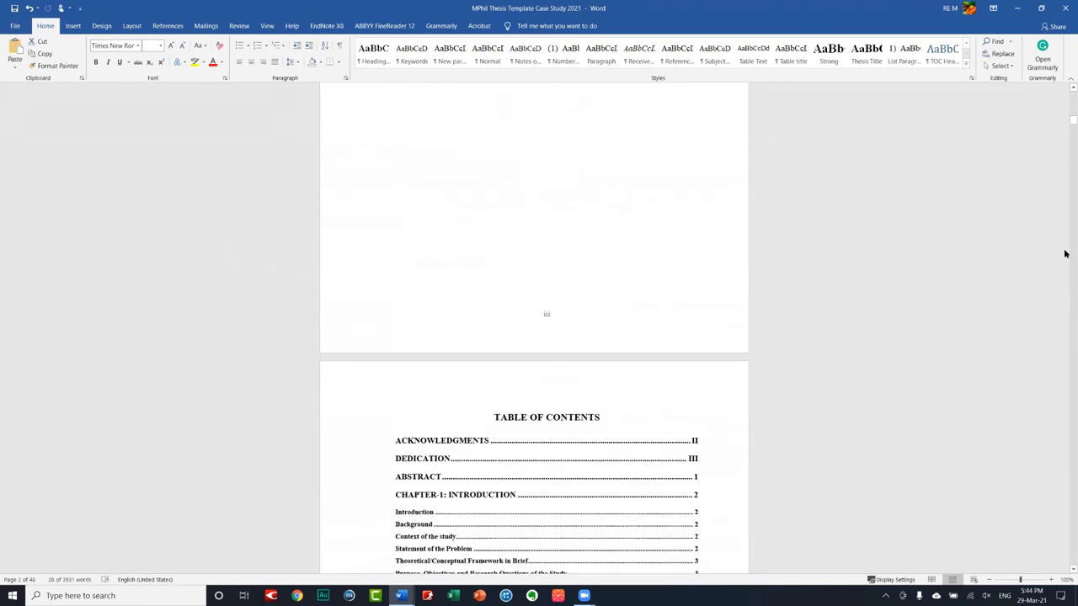
{"action": "scroll", "coordinate": [1065, 254], "scroll_direction": "down", "scroll_amount": 7}
{"action": "scroll", "coordinate": [1064, 254], "scroll_direction": "down", "scroll_amount": 7}
{"action": "scroll", "coordinate": [1064, 252], "scroll_direction": "down", "scroll_amount": 5}
{"action": "scroll", "coordinate": [1064, 253], "scroll_direction": "down", "scroll_amount": 6}
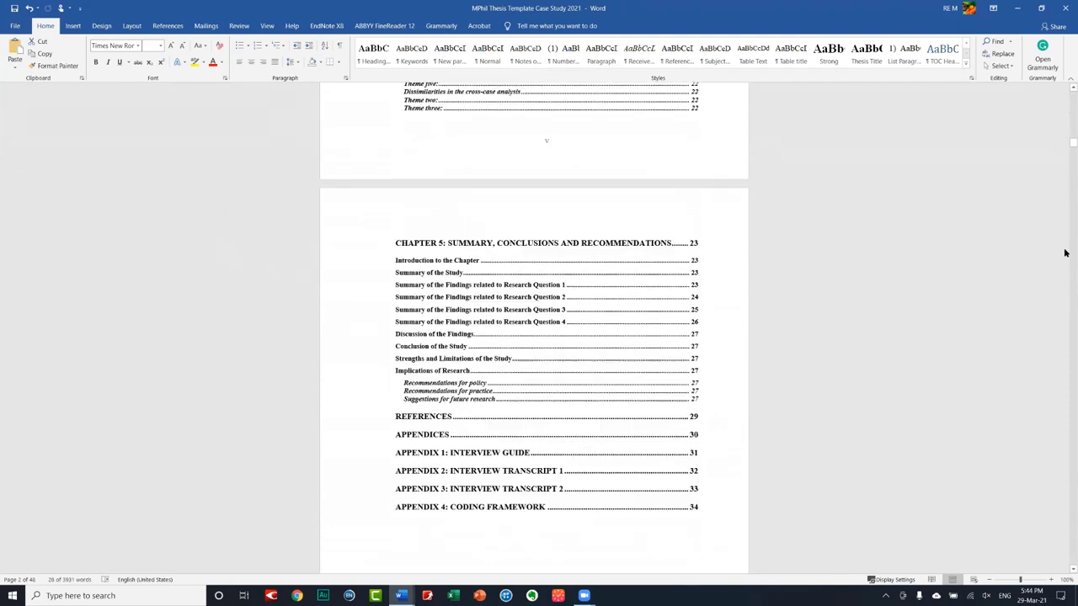
{"action": "scroll", "coordinate": [1064, 253], "scroll_direction": "down", "scroll_amount": 6}
{"action": "scroll", "coordinate": [1064, 252], "scroll_direction": "down", "scroll_amount": 1}
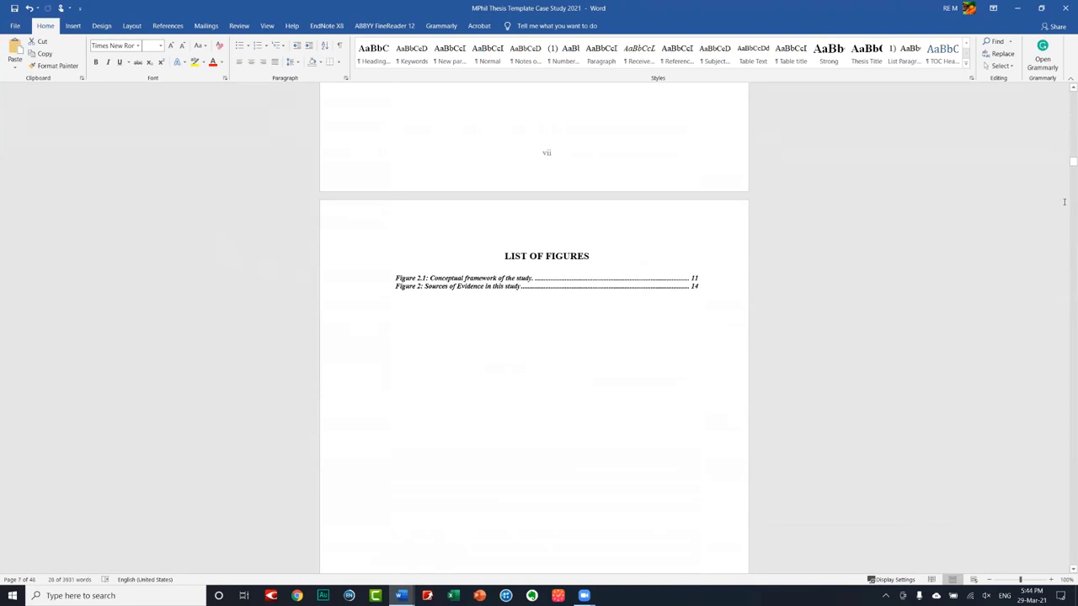
{"action": "scroll", "coordinate": [1064, 200], "scroll_direction": "down", "scroll_amount": 10}
{"action": "scroll", "coordinate": [1064, 201], "scroll_direction": "down", "scroll_amount": 8}
{"action": "scroll", "coordinate": [547, 255], "scroll_direction": "up", "scroll_amount": 1}
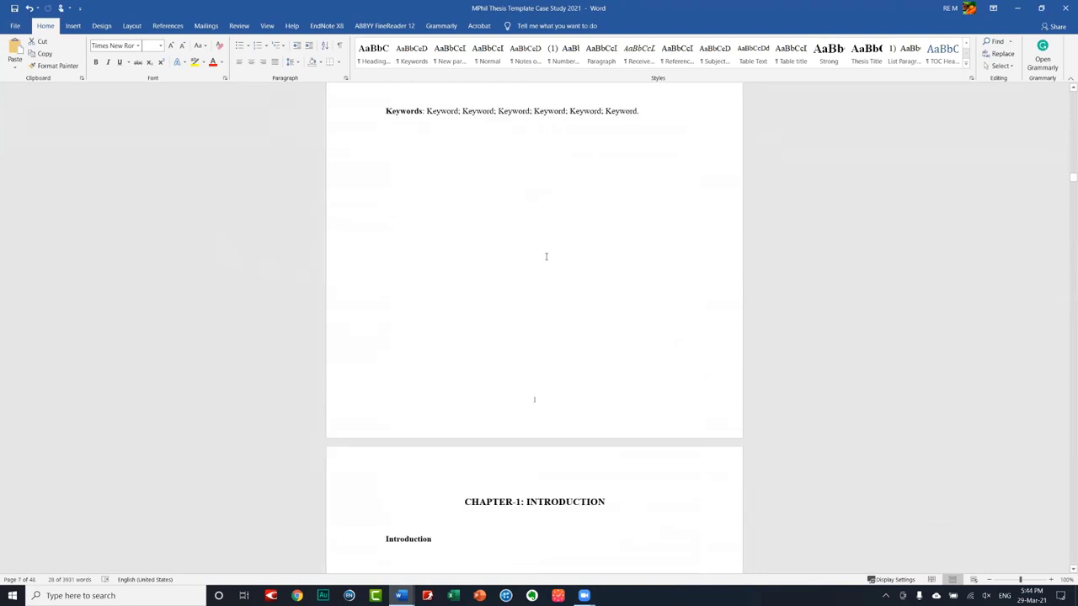
{"action": "scroll", "coordinate": [433, 101], "scroll_direction": "up", "scroll_amount": 2}
{"action": "scroll", "coordinate": [391, 195], "scroll_direction": "up", "scroll_amount": 3}
{"action": "scroll", "coordinate": [392, 195], "scroll_direction": "up", "scroll_amount": 1}
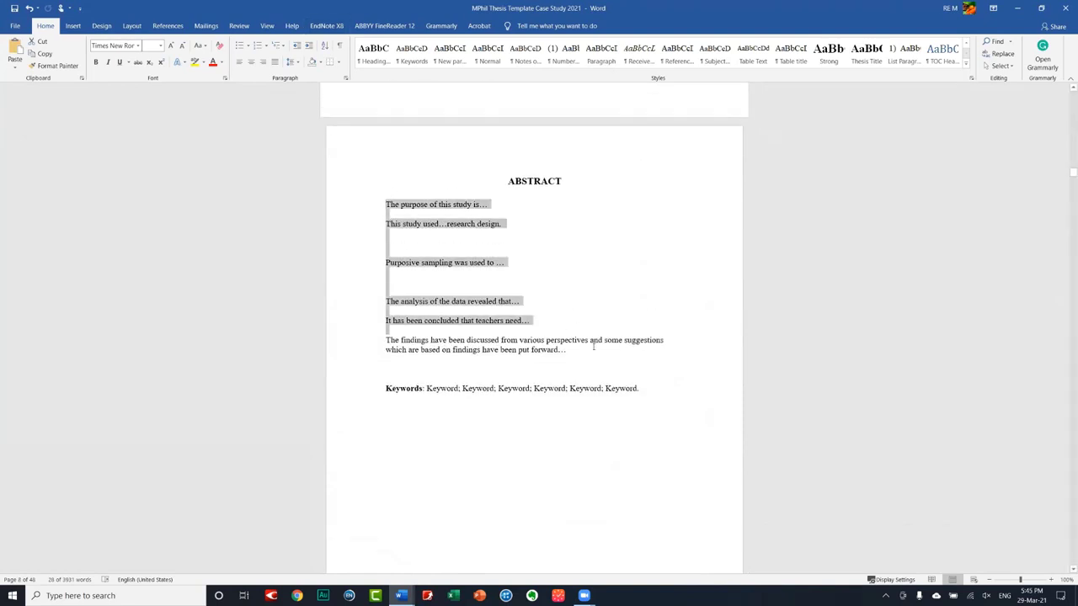
- Browse down through Chapter 1's headings, from the Introduction to Context of the study
{"action": "left_click_drag", "start_coordinate": [386, 204], "coordinate": [387, 358]}
{"action": "left_click_drag", "start_coordinate": [426, 388], "coordinate": [660, 391]}
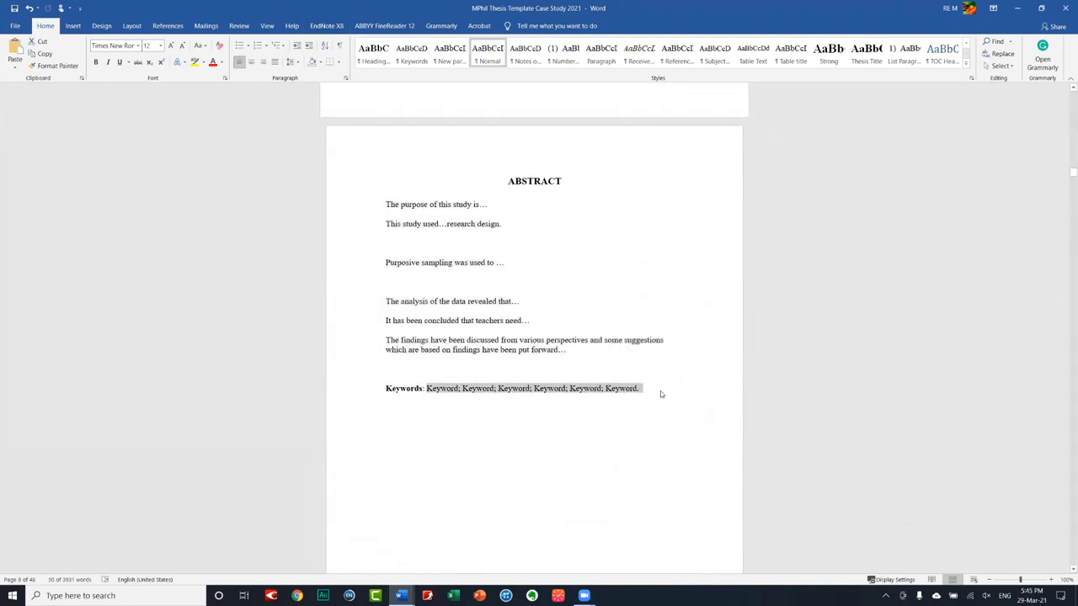
{"action": "scroll", "coordinate": [660, 391], "scroll_direction": "down", "scroll_amount": 1}
{"action": "scroll", "coordinate": [544, 275], "scroll_direction": "down", "scroll_amount": 8}
{"action": "scroll", "coordinate": [468, 413], "scroll_direction": "down", "scroll_amount": 2}
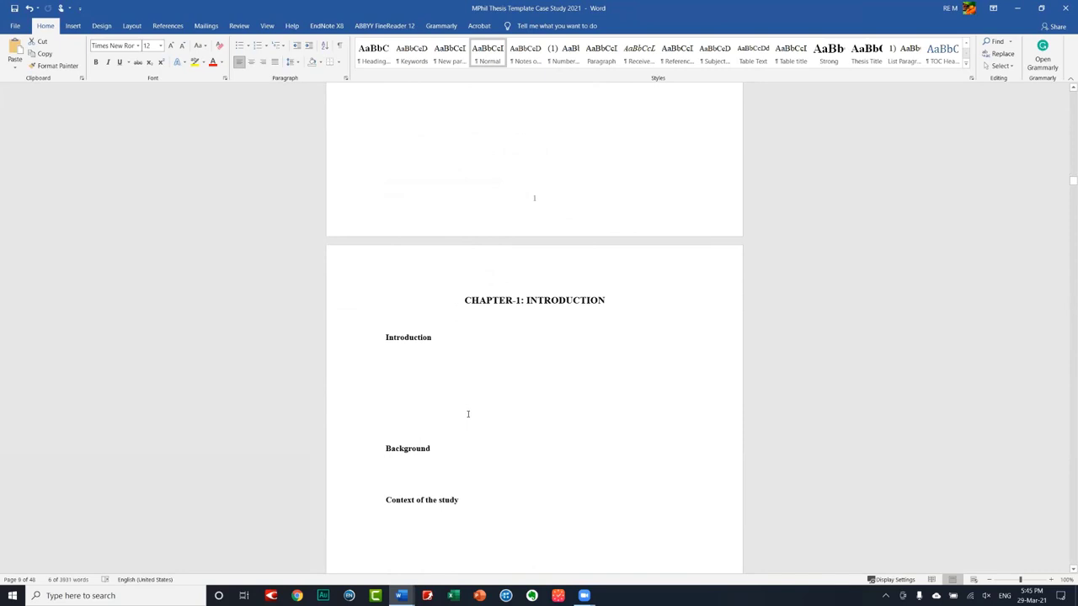
{"action": "left_click", "coordinate": [438, 379]}
{"action": "scroll", "coordinate": [510, 375], "scroll_direction": "down", "scroll_amount": 3}
{"action": "scroll", "coordinate": [531, 367], "scroll_direction": "down", "scroll_amount": 3}
{"action": "scroll", "coordinate": [531, 366], "scroll_direction": "down", "scroll_amount": 5}
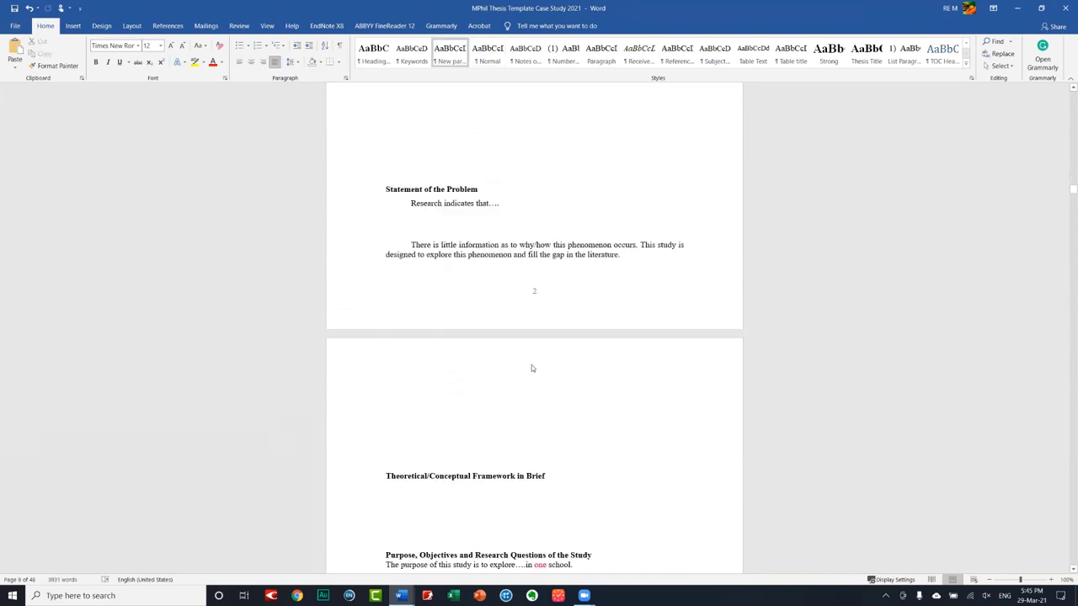
{"action": "scroll", "coordinate": [532, 366], "scroll_direction": "down", "scroll_amount": 5}
{"action": "scroll", "coordinate": [1064, 384], "scroll_direction": "down", "scroll_amount": 10}
{"action": "scroll", "coordinate": [1064, 383], "scroll_direction": "down", "scroll_amount": 10}
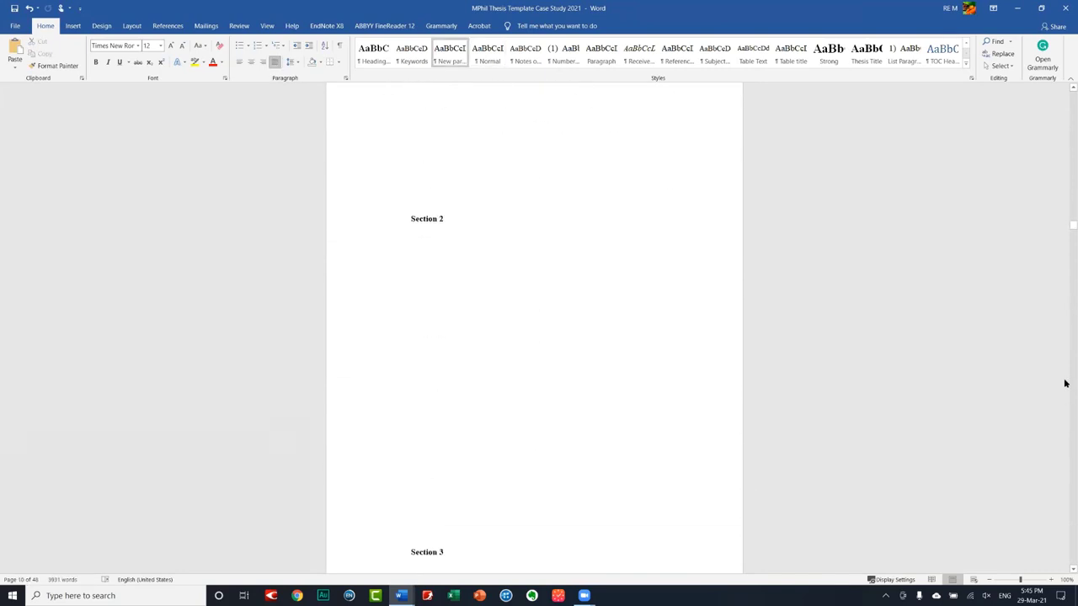
{"action": "scroll", "coordinate": [1064, 384], "scroll_direction": "down", "scroll_amount": 2}
{"action": "scroll", "coordinate": [1064, 384], "scroll_direction": "down", "scroll_amount": 8}
{"action": "scroll", "coordinate": [1064, 384], "scroll_direction": "down", "scroll_amount": 8}
{"action": "scroll", "coordinate": [1064, 384], "scroll_direction": "down", "scroll_amount": 5}
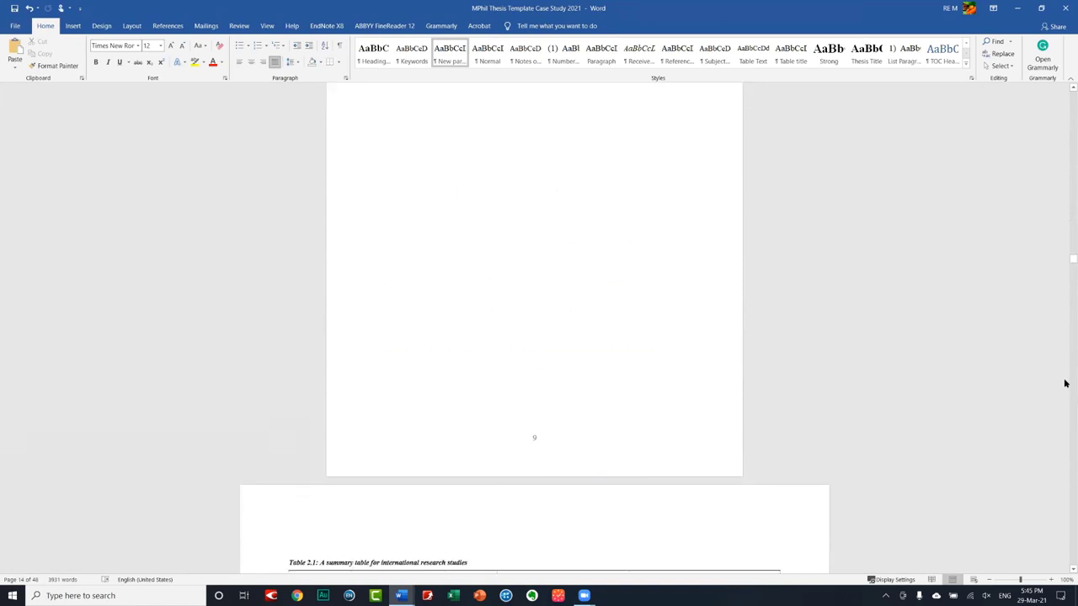
{"action": "scroll", "coordinate": [1064, 383], "scroll_direction": "down", "scroll_amount": 5}
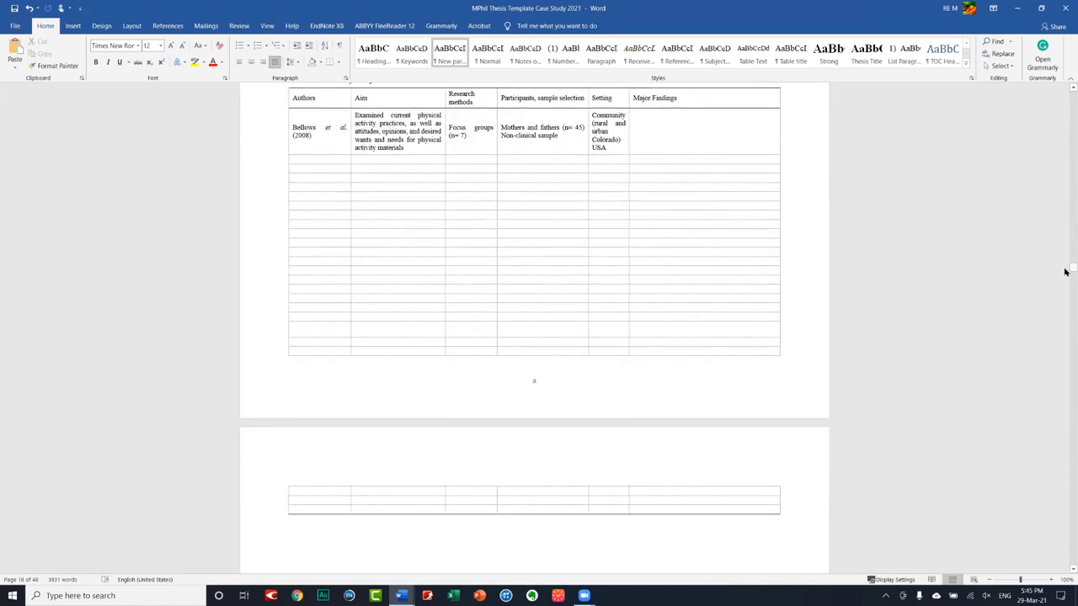
{"action": "scroll", "coordinate": [1064, 271], "scroll_direction": "up", "scroll_amount": 3}
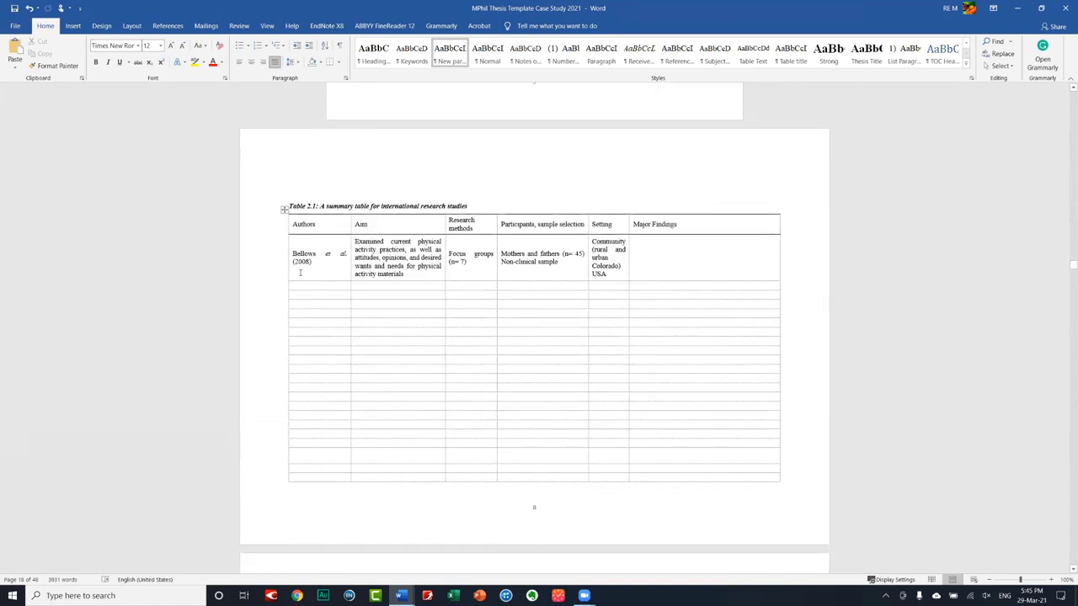
{"action": "scroll", "coordinate": [303, 337], "scroll_direction": "up", "scroll_amount": 20}
{"action": "scroll", "coordinate": [318, 373], "scroll_direction": "up", "scroll_amount": 3}
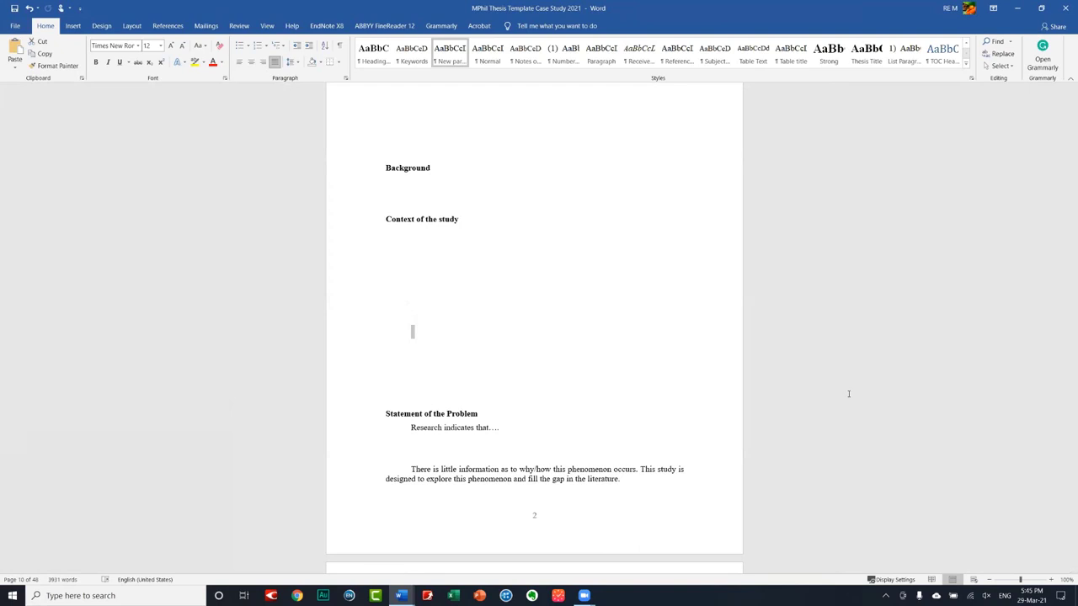
{"action": "scroll", "coordinate": [825, 438], "scroll_direction": "down", "scroll_amount": 3}
{"action": "scroll", "coordinate": [825, 438], "scroll_direction": "up", "scroll_amount": 1}
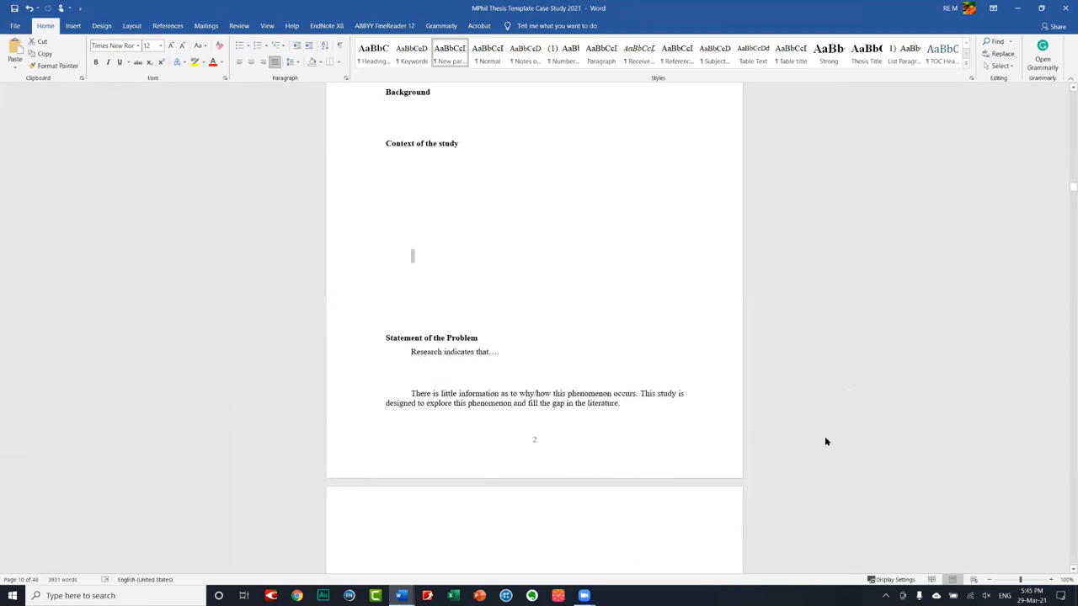
{"action": "scroll", "coordinate": [824, 436], "scroll_direction": "down", "scroll_amount": 3}
{"action": "scroll", "coordinate": [824, 436], "scroll_direction": "down", "scroll_amount": 2}
{"action": "scroll", "coordinate": [824, 436], "scroll_direction": "down", "scroll_amount": 3}
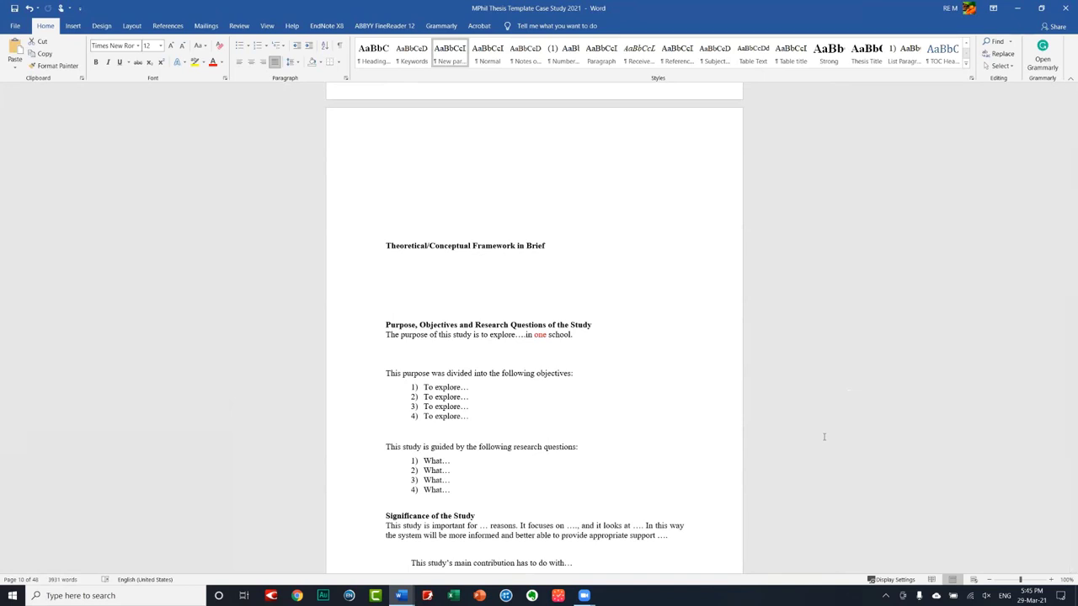
{"action": "scroll", "coordinate": [690, 430], "scroll_direction": "down", "scroll_amount": 3}
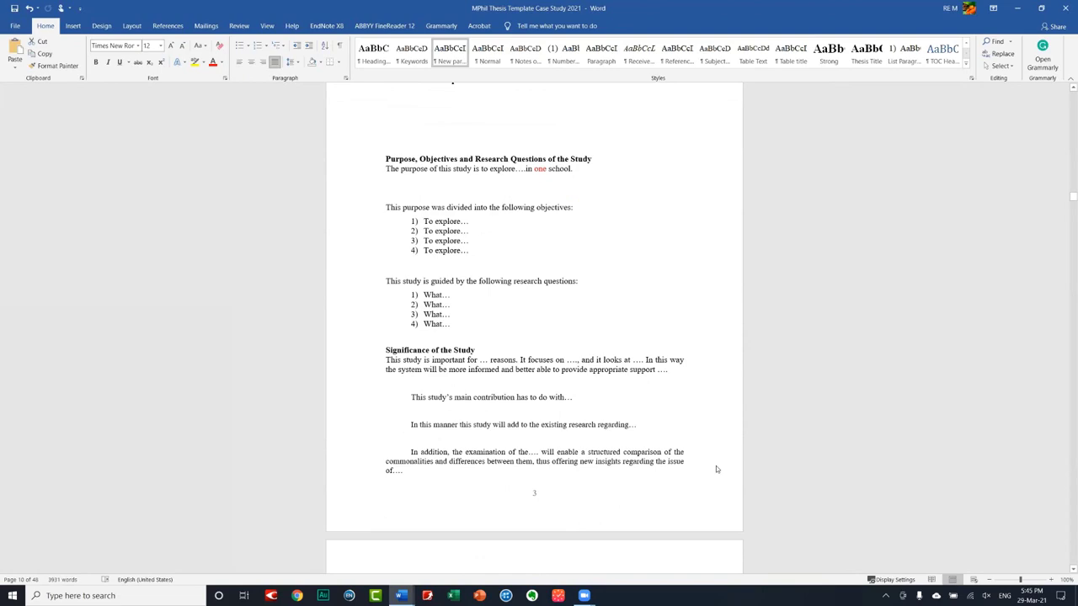
- Page down to the landscape pages showing the Table 2.1 international studies summary table
{"action": "left_click", "coordinate": [1065, 393]}
{"action": "left_click", "coordinate": [1065, 394]}
{"action": "left_click", "coordinate": [1065, 394]}
{"action": "left_click", "coordinate": [1065, 394]}
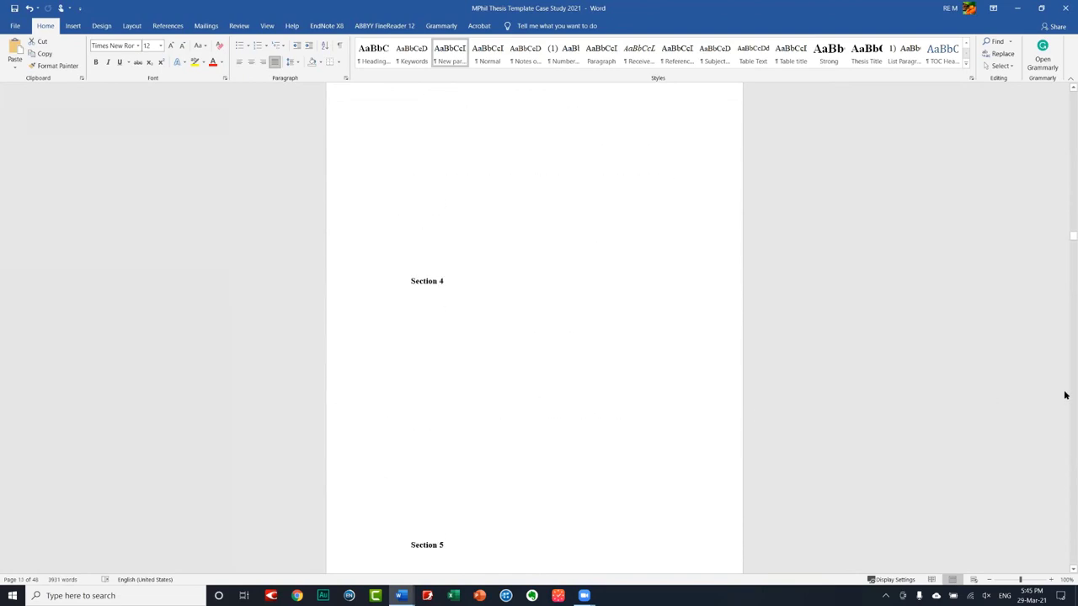
{"action": "left_click", "coordinate": [1065, 394]}
{"action": "left_click", "coordinate": [1065, 394]}
{"action": "left_click", "coordinate": [1064, 394]}
{"action": "left_click", "coordinate": [1065, 394]}
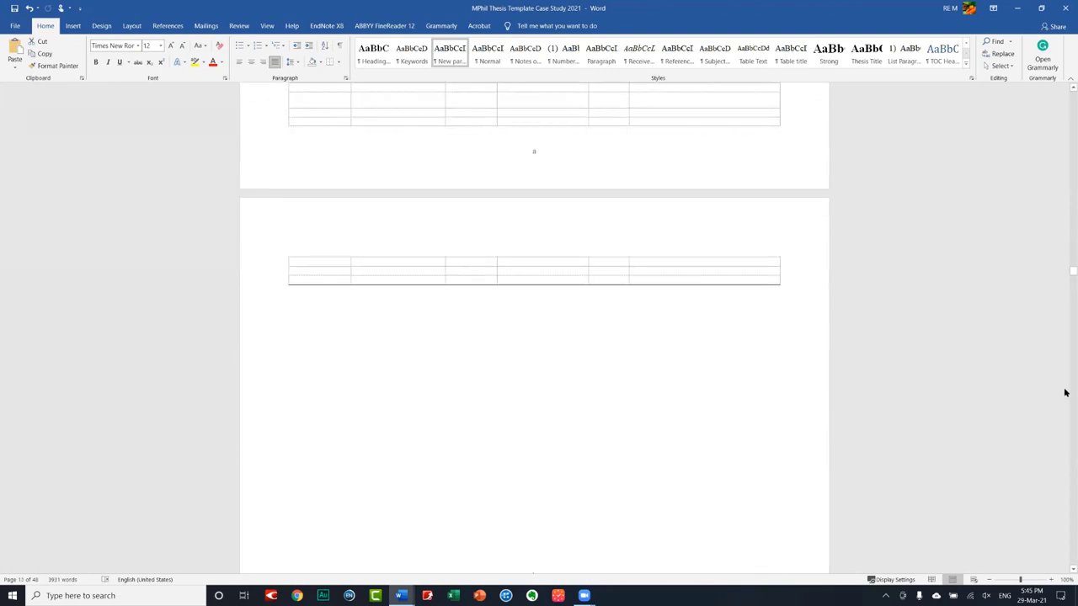
{"action": "scroll", "coordinate": [794, 393], "scroll_direction": "up", "scroll_amount": 1}
{"action": "scroll", "coordinate": [782, 393], "scroll_direction": "up", "scroll_amount": 2}
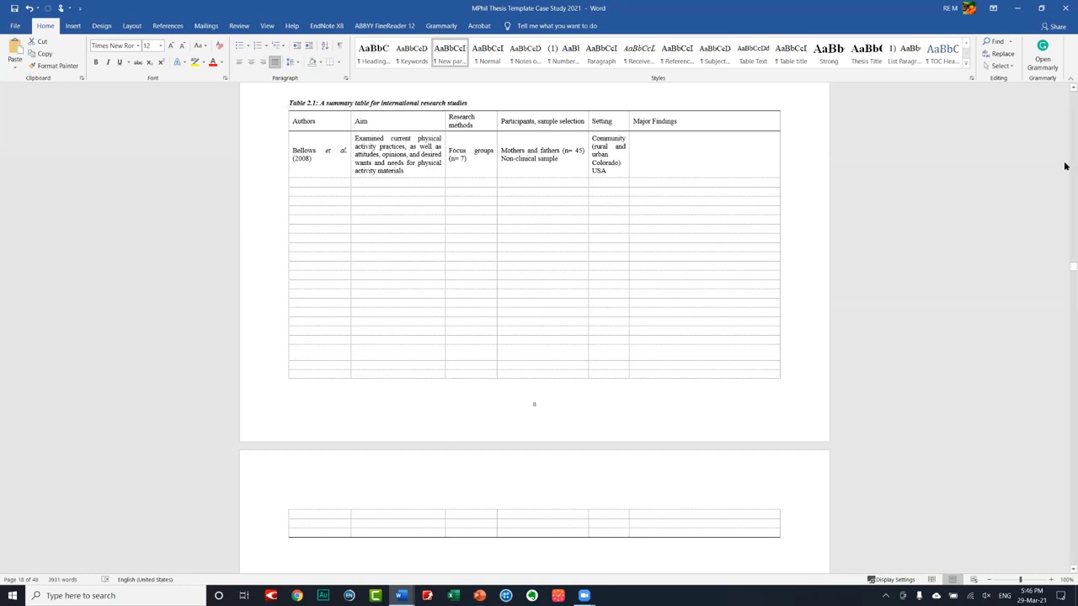
- Close the thesis template window, choosing Don't Save to discard all changes
{"action": "left_click", "coordinate": [1069, 7]}
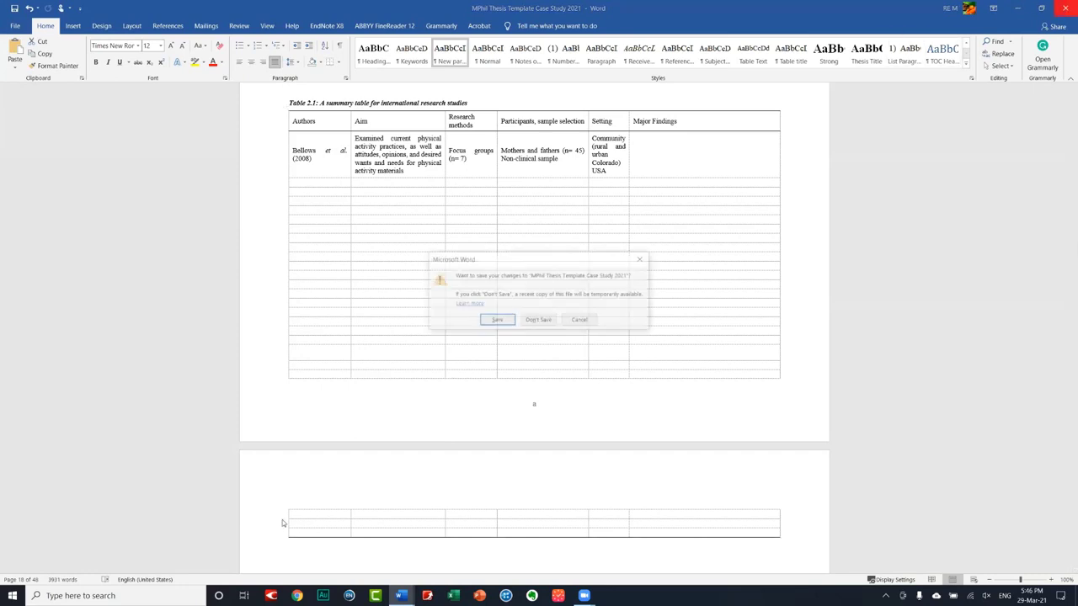
{"action": "left_click", "coordinate": [537, 320]}
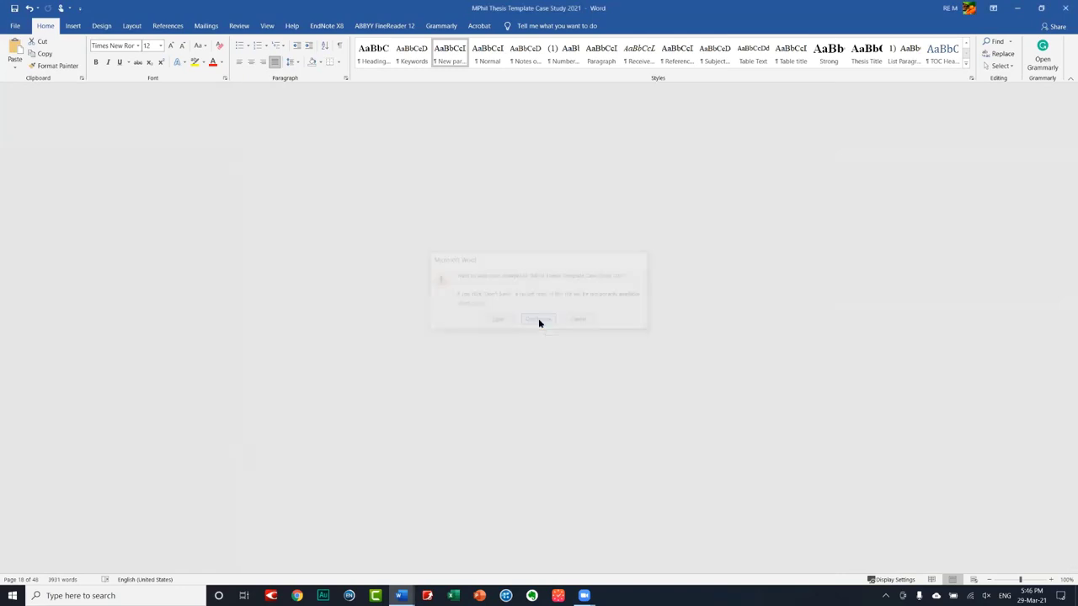